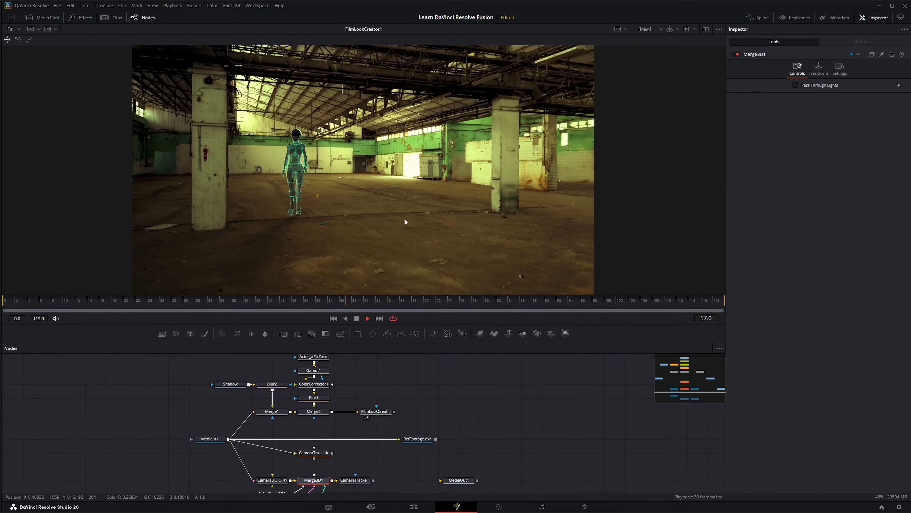
Step: Preview the original footage, the camera tracker render and the film-look composite during playback, and return to the first frame
{"action": "key", "text": "1"}
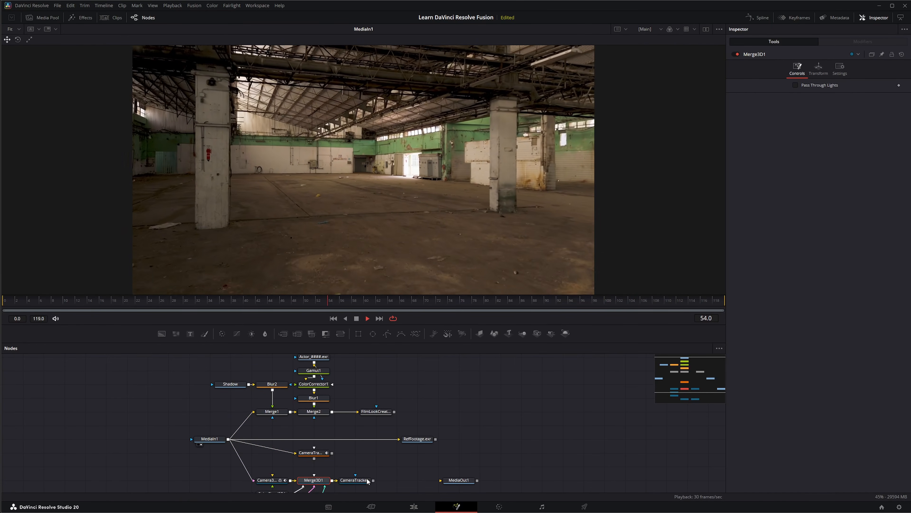
{"action": "key", "text": "1"}
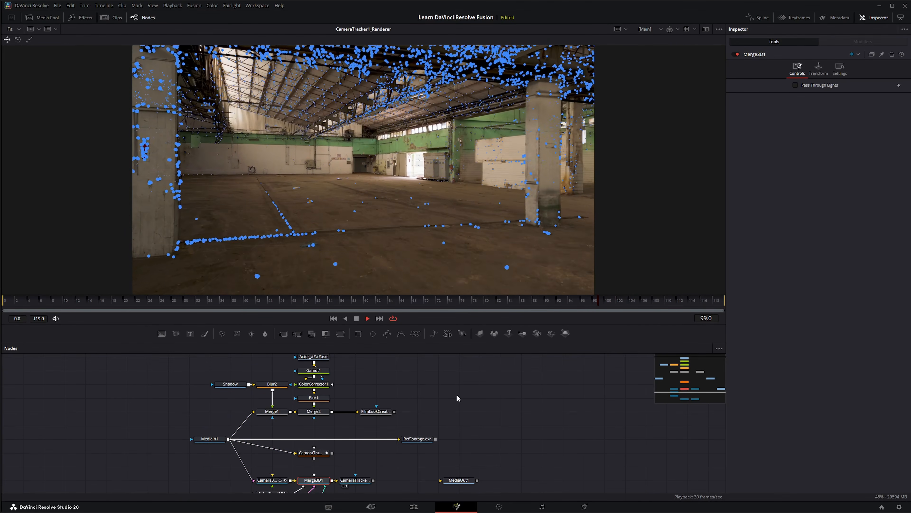
{"action": "left_click", "coordinate": [367, 416]}
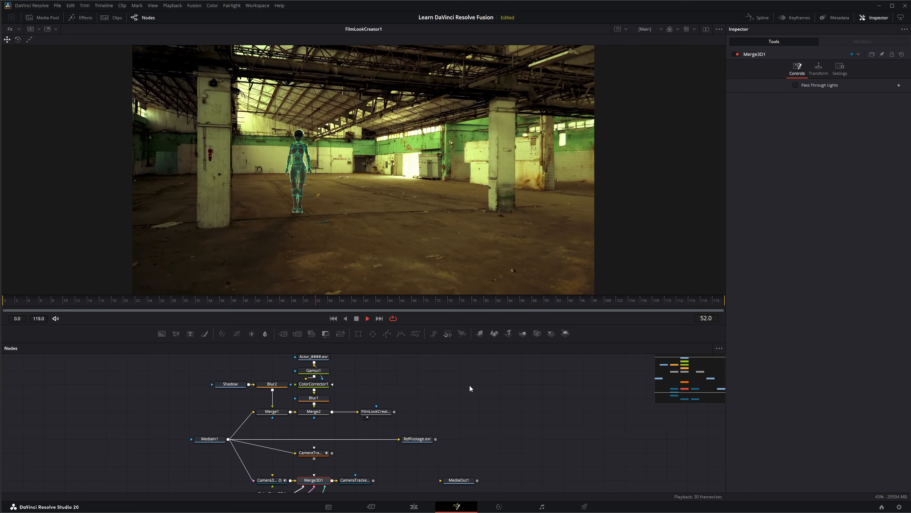
{"action": "left_click", "coordinate": [355, 318]}
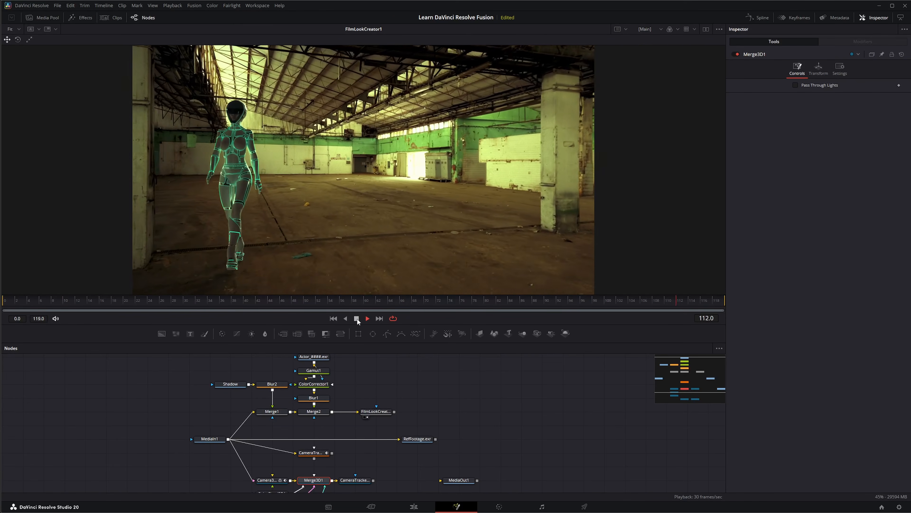
{"action": "left_click", "coordinate": [336, 317]}
Step: Delete every node in the composition except MediaIn1
{"action": "scroll", "coordinate": [420, 389], "scroll_direction": "down", "scroll_amount": 2}
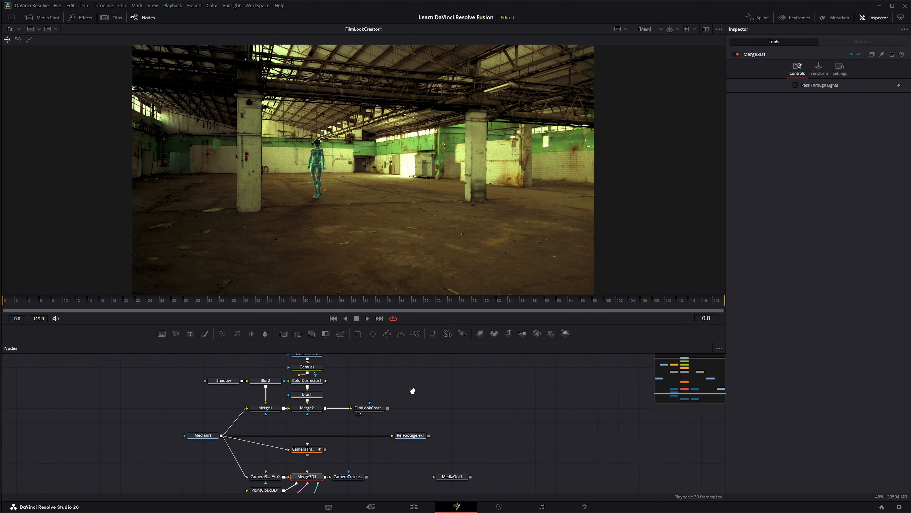
{"action": "scroll", "coordinate": [419, 386], "scroll_direction": "down", "scroll_amount": 2}
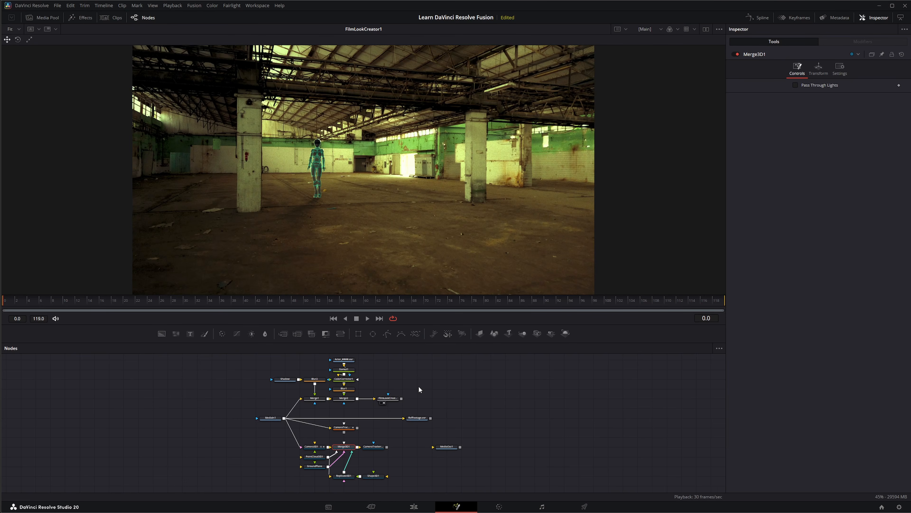
{"action": "left_click_drag", "start_coordinate": [419, 386], "coordinate": [382, 394]}
{"action": "left_click_drag", "start_coordinate": [248, 367], "coordinate": [420, 489]}
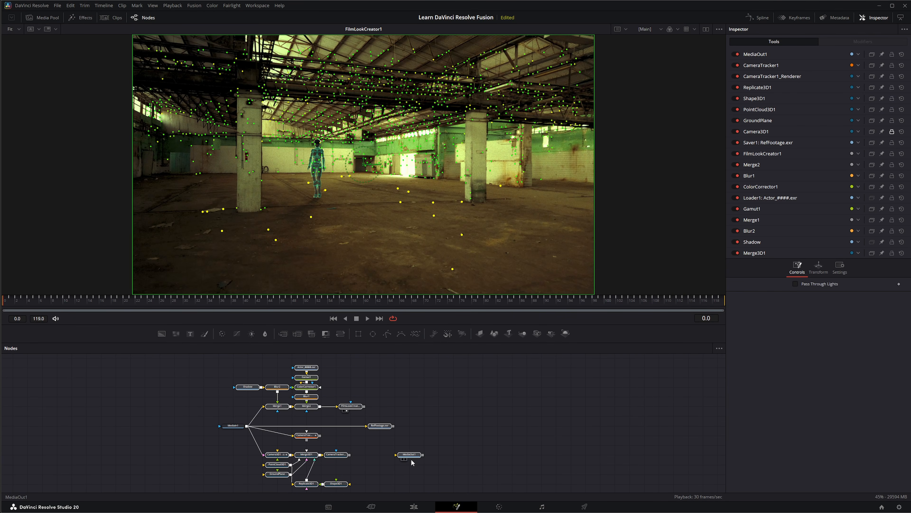
{"action": "key", "text": "Delete"}
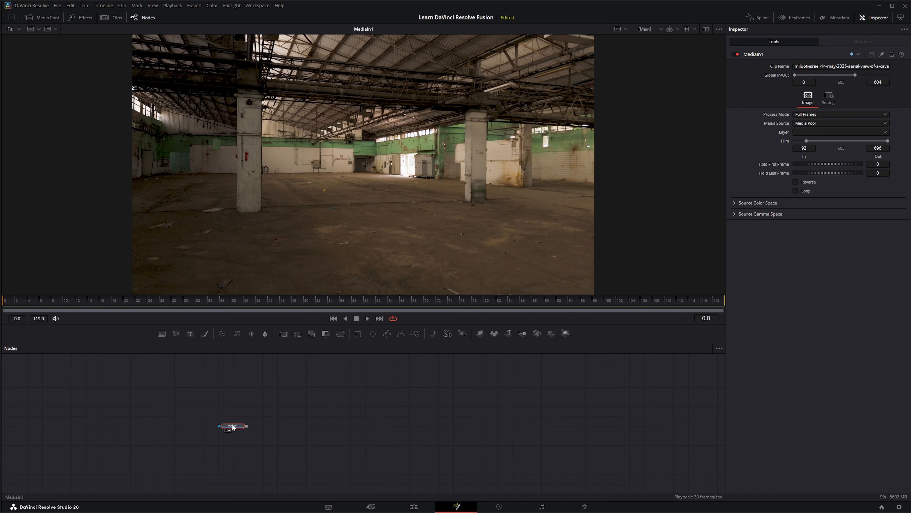
Step: Add a Camera Tracker node connected after MediaIn1
{"action": "scroll", "coordinate": [215, 431], "scroll_direction": "up", "scroll_amount": 3}
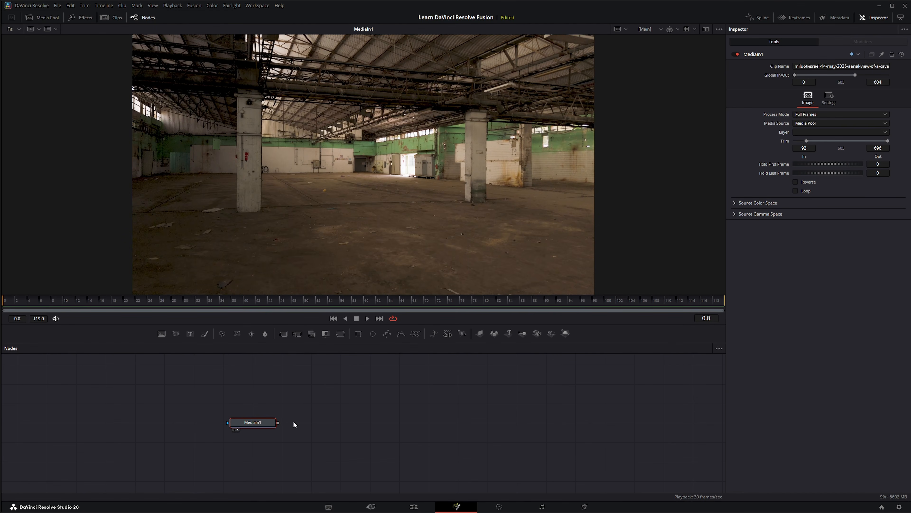
{"action": "left_click_drag", "start_coordinate": [336, 419], "coordinate": [275, 422]}
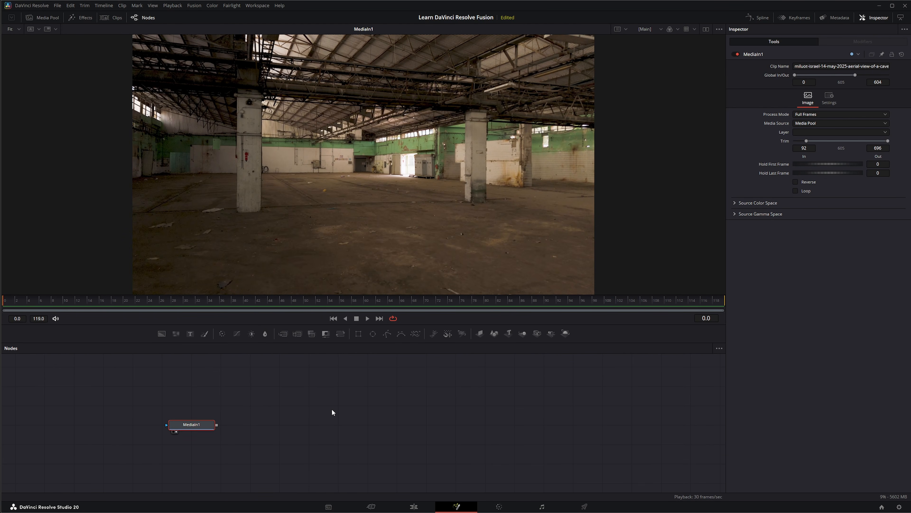
{"action": "key", "text": "shift+space"}
{"action": "type", "text": "cam"}
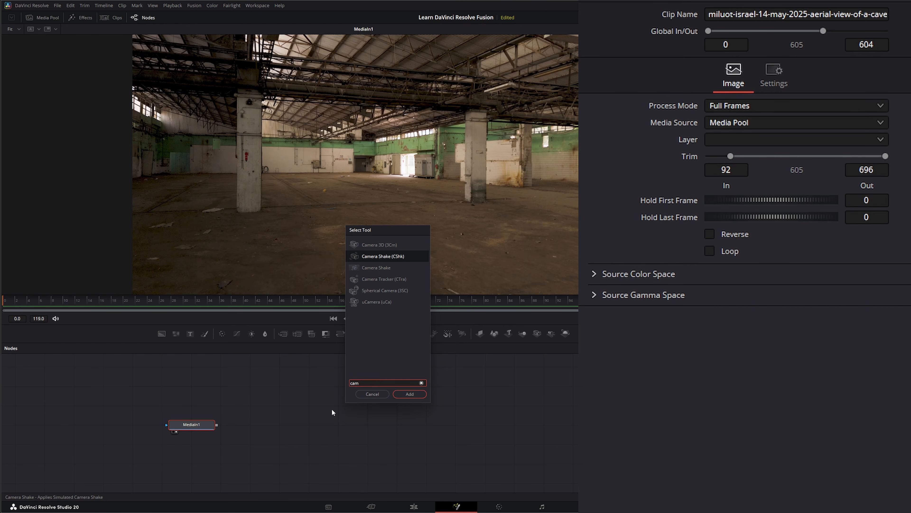
{"action": "left_click", "coordinate": [395, 280]}
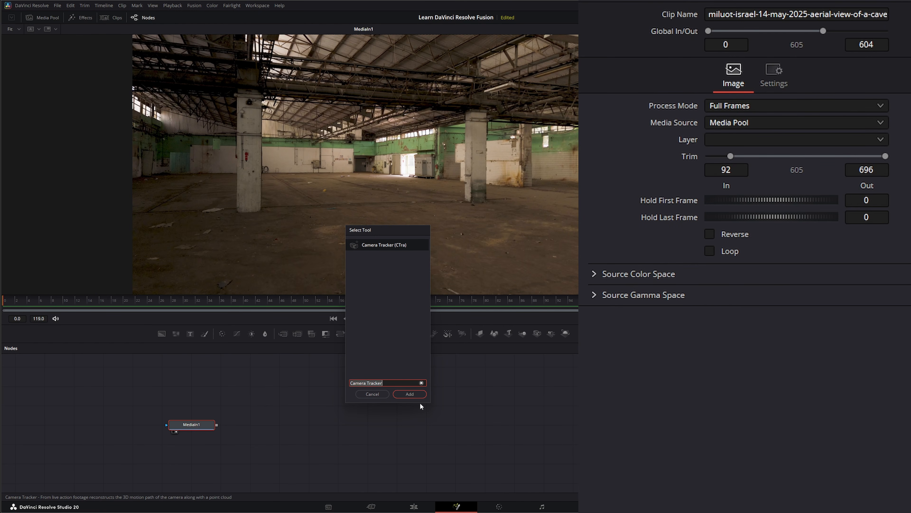
{"action": "left_click", "coordinate": [410, 394]}
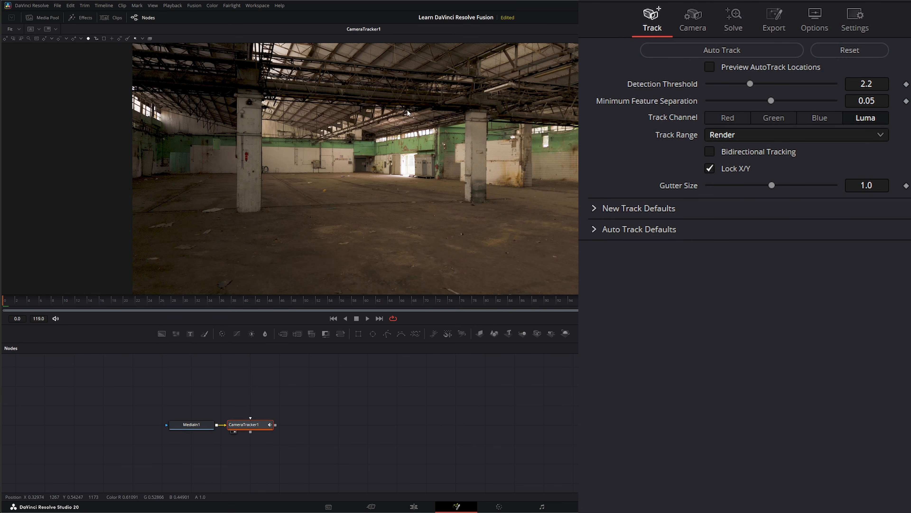
Step: Play through the clip and run an auto track with the default detection settings, returning to the first frame
{"action": "left_click", "coordinate": [368, 318]}
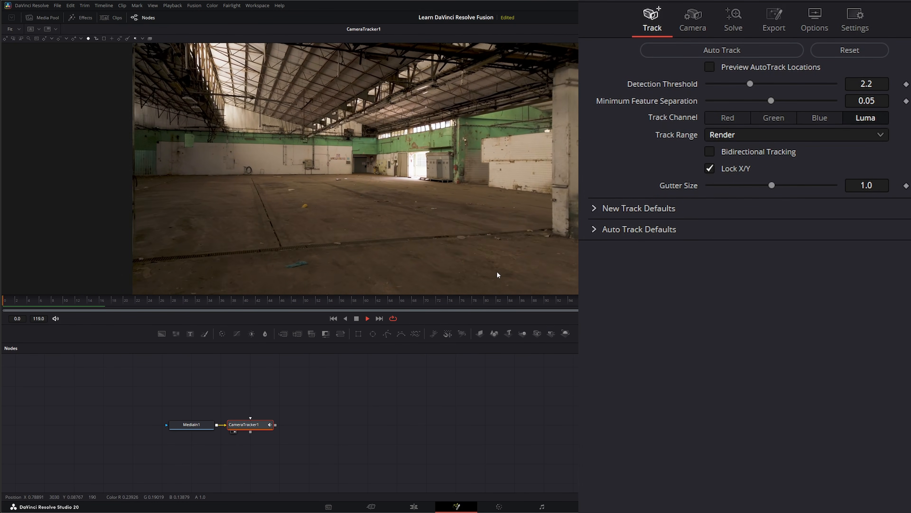
{"action": "left_click", "coordinate": [333, 318]}
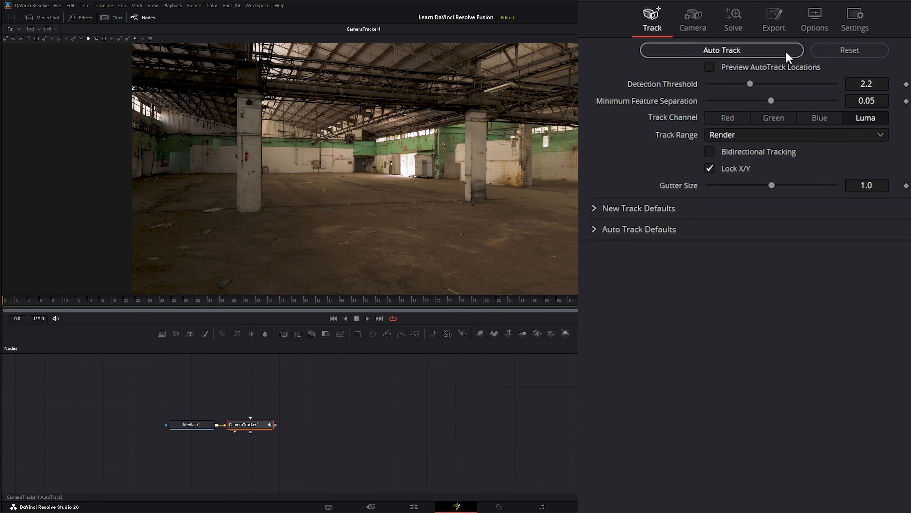
{"action": "left_click", "coordinate": [721, 52]}
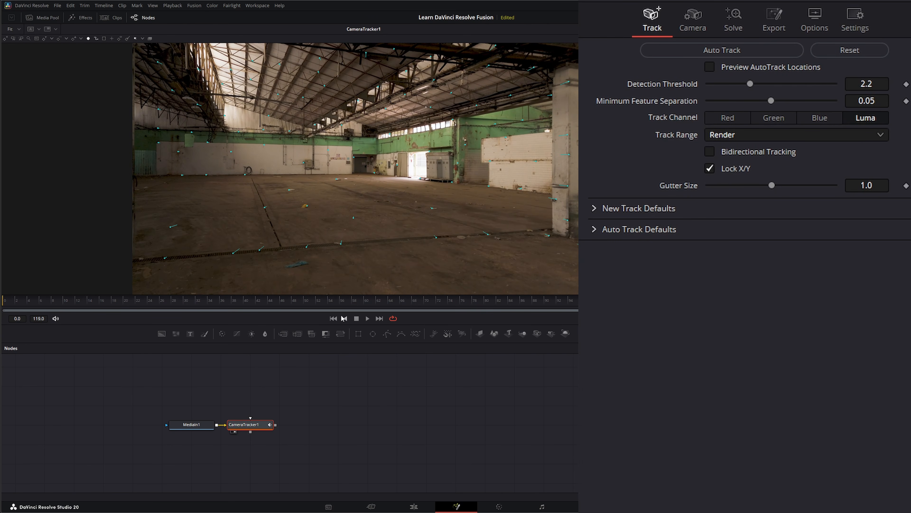
{"action": "left_click", "coordinate": [333, 318]}
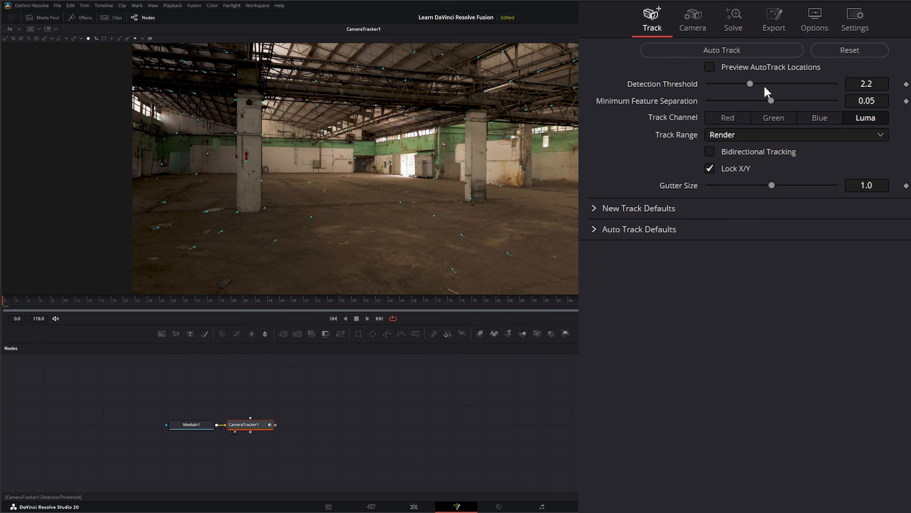
Step: Lower the detection threshold to 1.877 and the minimum feature separation to 0.0059, and rerun the auto track
{"action": "left_click_drag", "start_coordinate": [750, 85], "coordinate": [716, 102]}
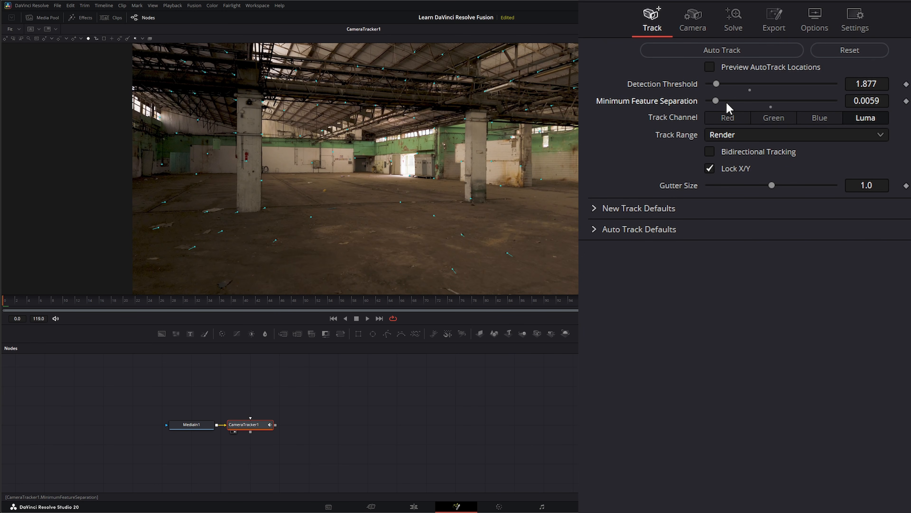
{"action": "left_click", "coordinate": [738, 54]}
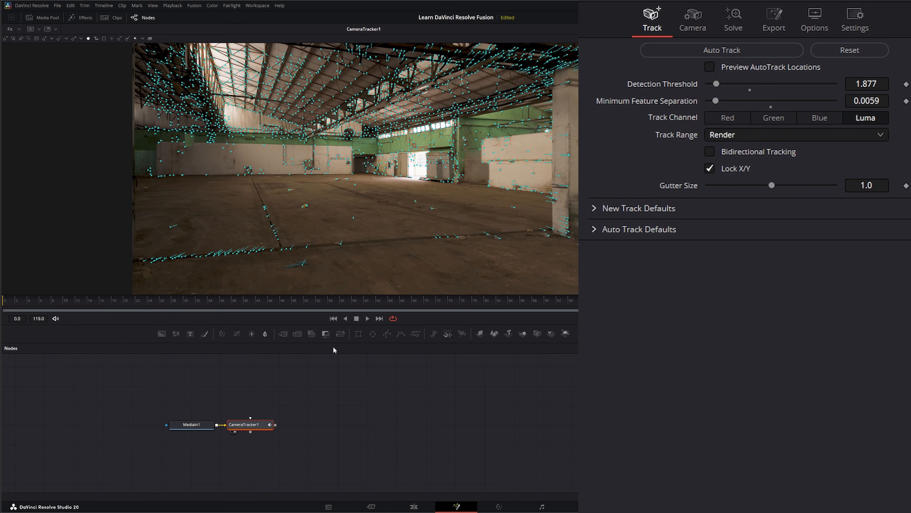
{"action": "left_click", "coordinate": [334, 318]}
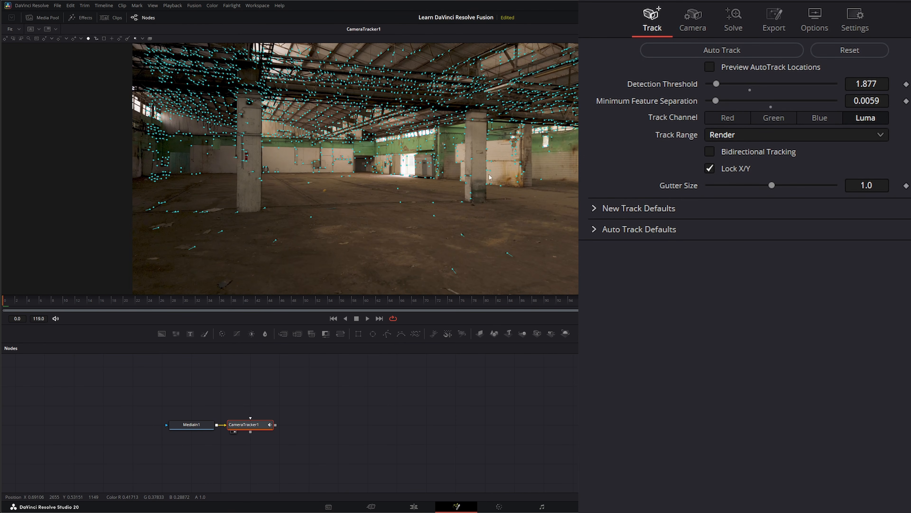
Step: Set the detection threshold to 1.5 and the minimum feature separation to 0.0037, and auto-track the clip again
{"action": "left_click", "coordinate": [878, 84]}
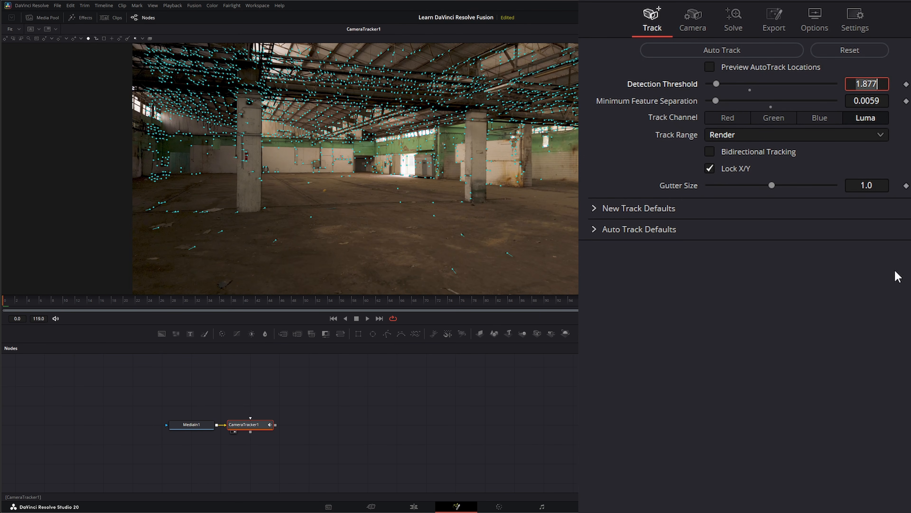
{"action": "type", "text": "1.5"}
{"action": "key", "text": "Tab"}
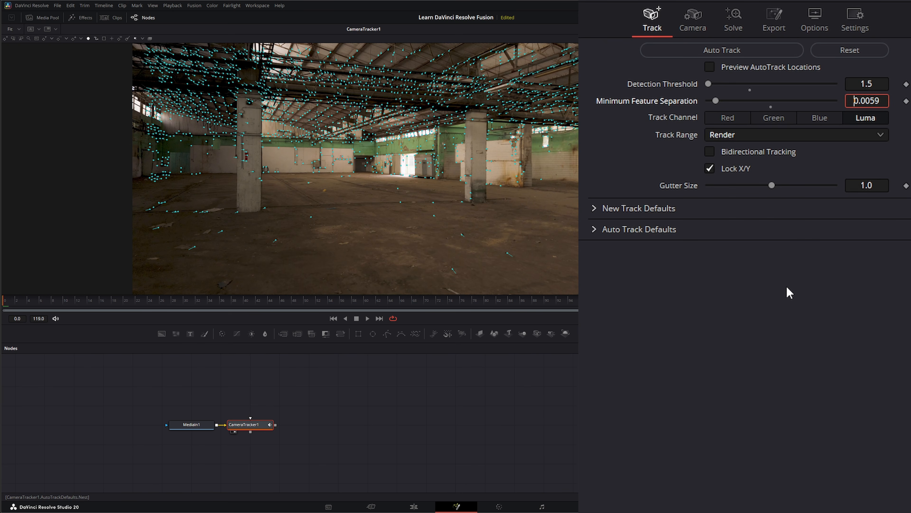
{"action": "left_click_drag", "start_coordinate": [716, 101], "coordinate": [715, 102]}
{"action": "left_click", "coordinate": [731, 54]}
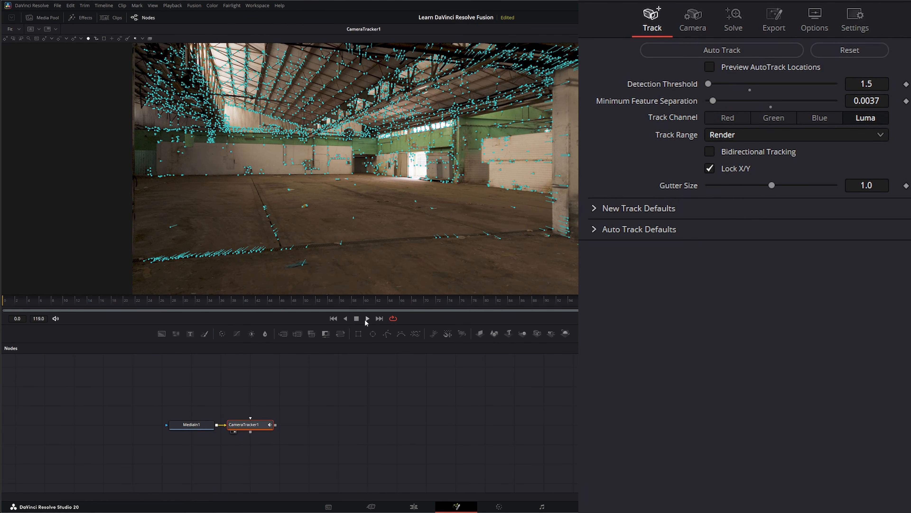
{"action": "left_click", "coordinate": [333, 318]}
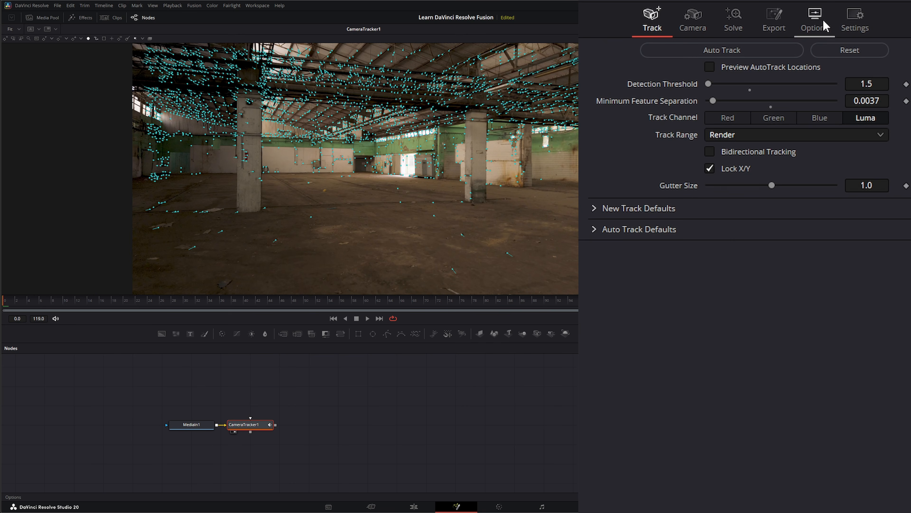
Step: Hide the trails of the track markers and return to the tracking settings
{"action": "left_click", "coordinate": [808, 28]}
{"action": "left_click", "coordinate": [709, 210]}
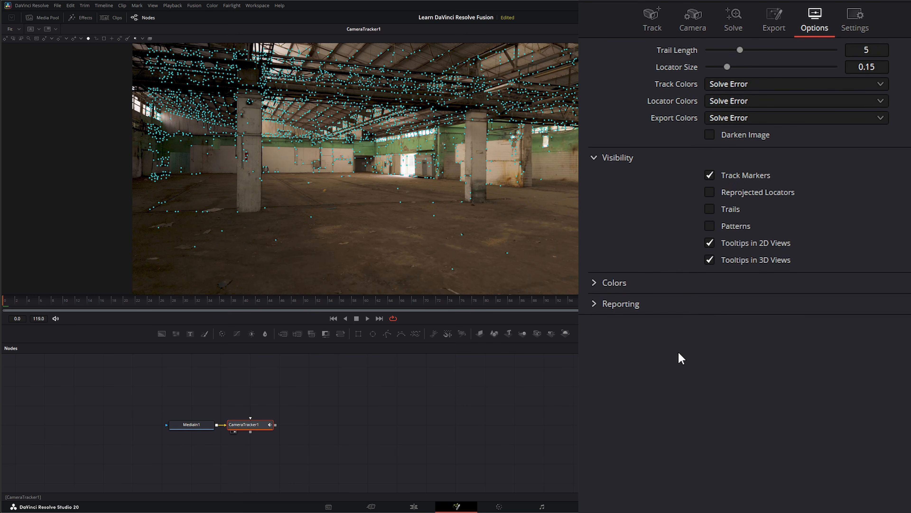
{"action": "left_click", "coordinate": [652, 23]}
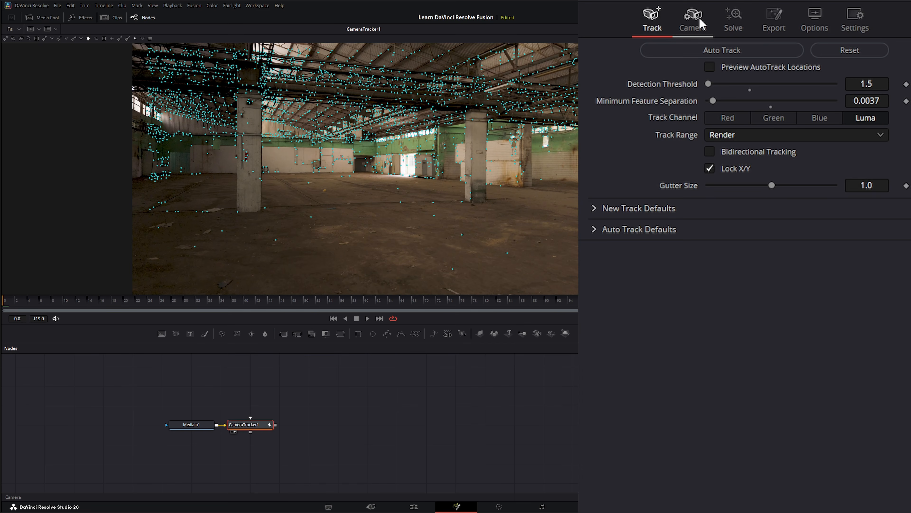
Step: Check the tracker's focal length and film gate settings, and solve the camera
{"action": "left_click", "coordinate": [692, 16]}
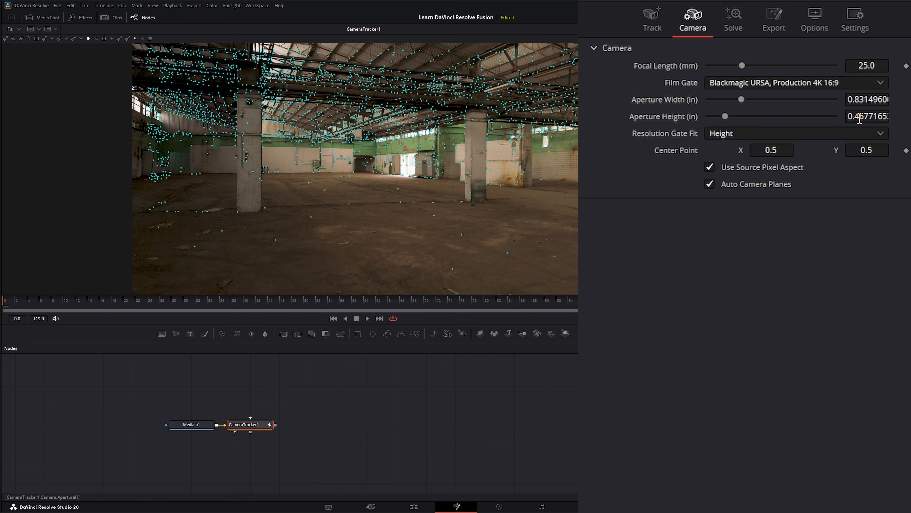
{"action": "left_click", "coordinate": [733, 20]}
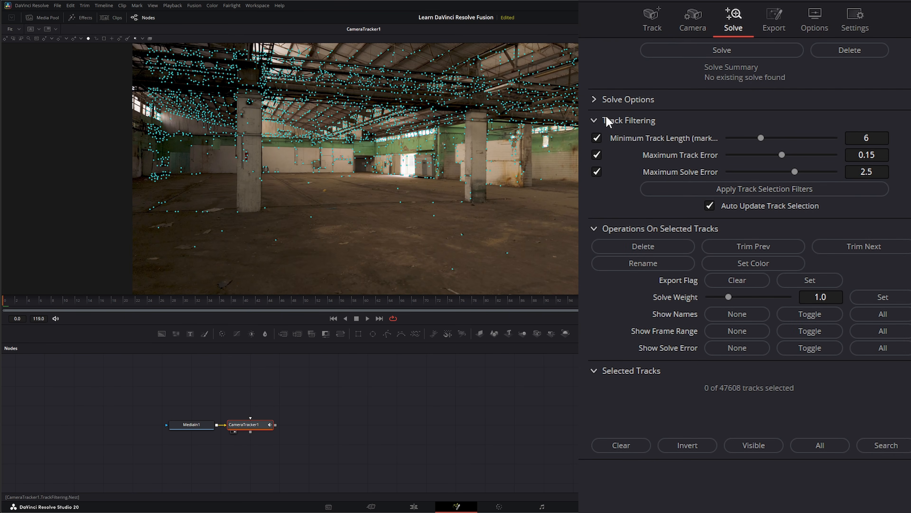
{"action": "left_click", "coordinate": [725, 51]}
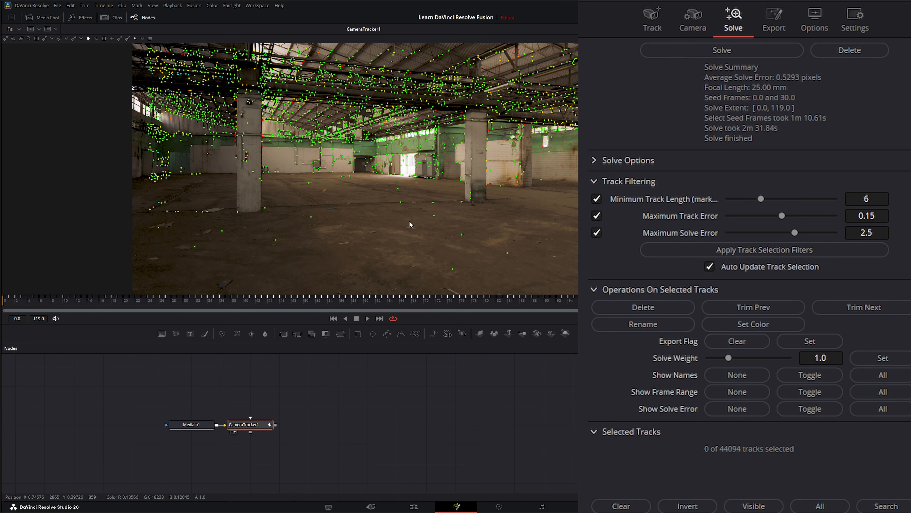
Step: Play back the solved tracks over the footage and return to the first frame
{"action": "left_click", "coordinate": [367, 318]}
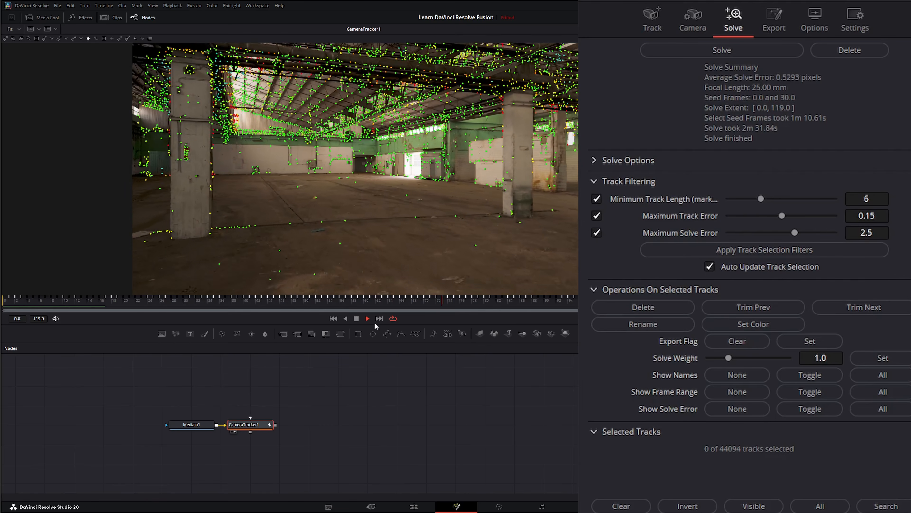
{"action": "left_click", "coordinate": [357, 319]}
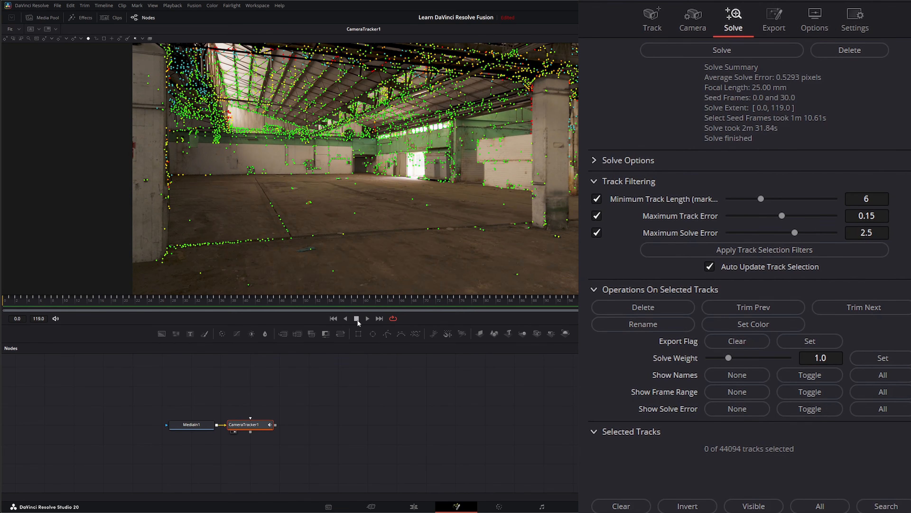
{"action": "left_click", "coordinate": [333, 318]}
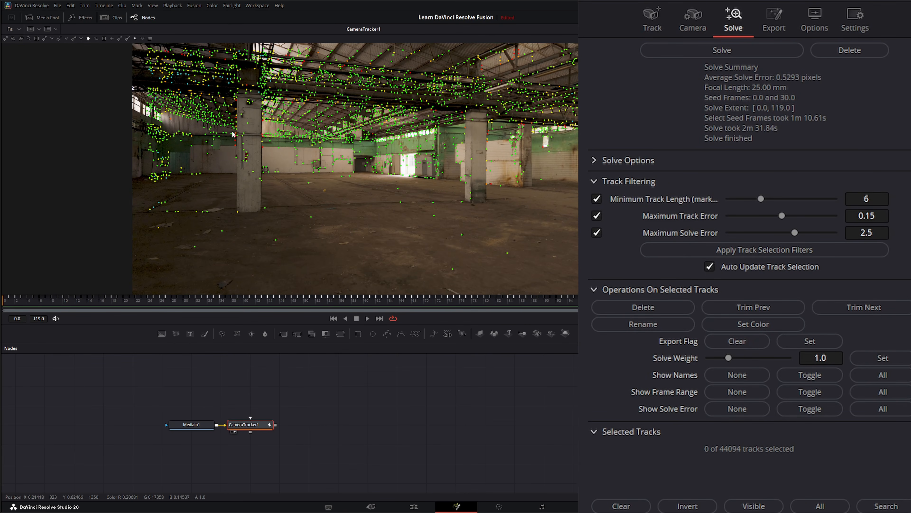
Step: Set the maximum solve error to 1.0 and apply the track selection filters to select the poor tracks
{"action": "mouse_move", "coordinate": [262, 139]}
{"action": "left_click", "coordinate": [883, 234]}
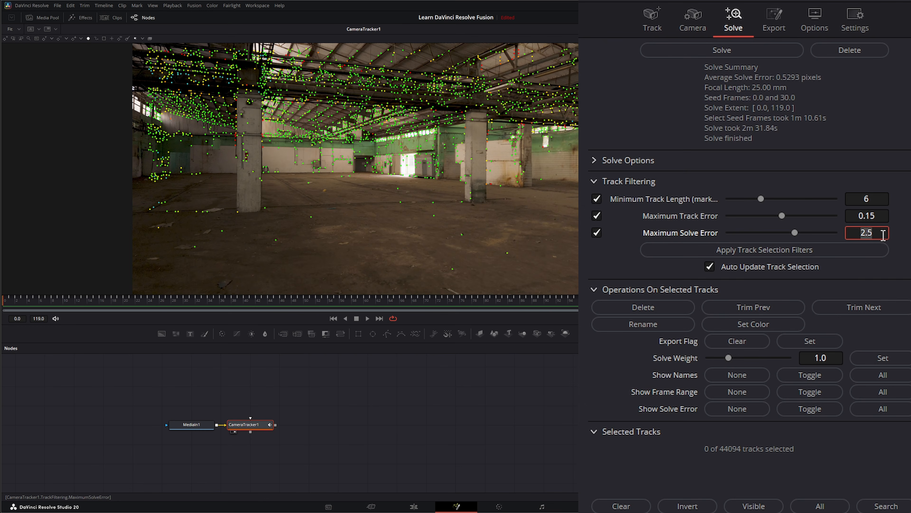
{"action": "type", "text": "1"}
{"action": "key", "text": "Tab"}
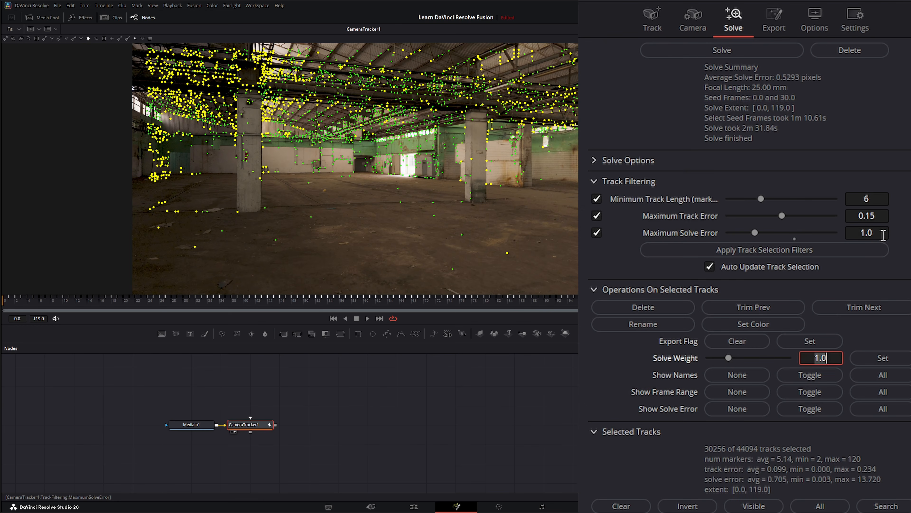
{"action": "left_click", "coordinate": [745, 249]}
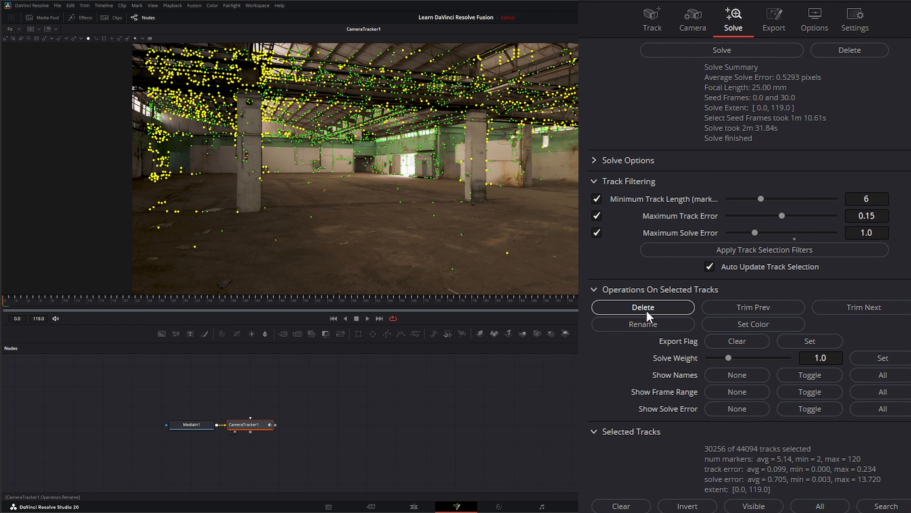
Step: Delete the selected poor tracks and solve the camera again with the remaining ones
{"action": "left_click", "coordinate": [637, 308]}
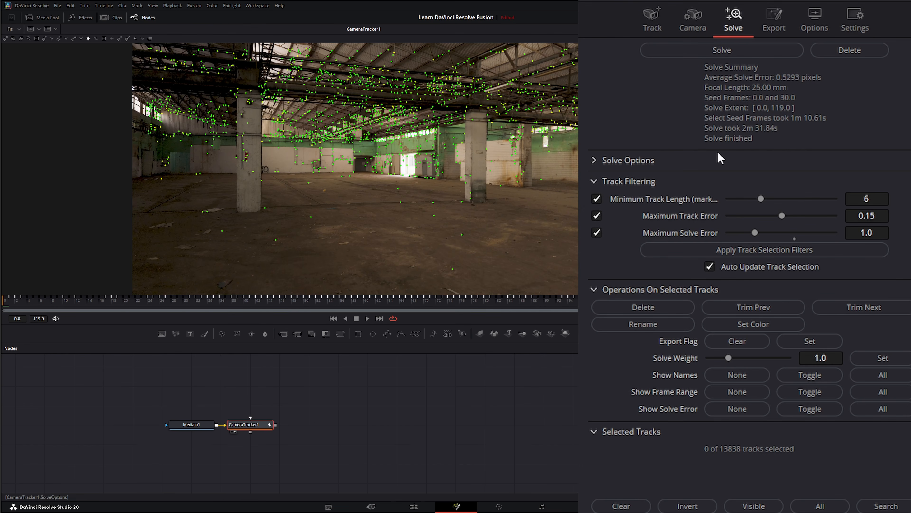
{"action": "left_click", "coordinate": [721, 50]}
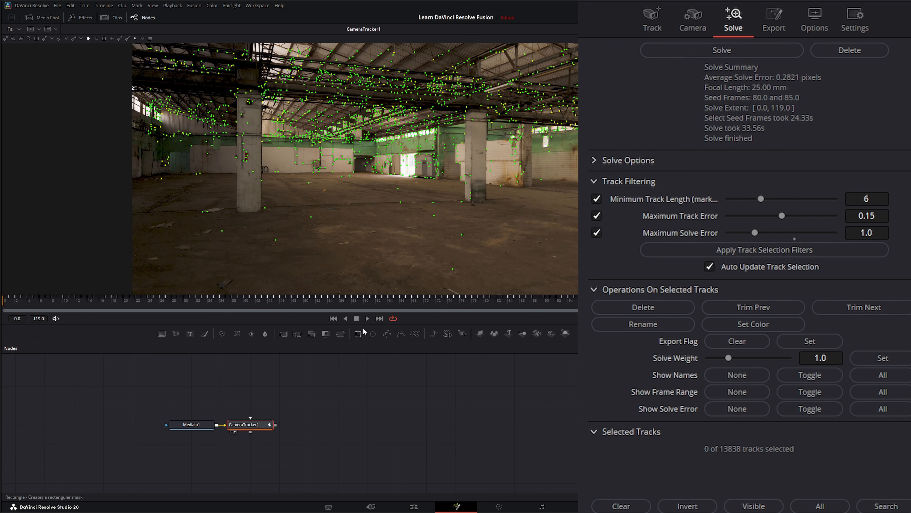
Step: Play the re-solved tracks over the footage forwards and backwards, and return to the first frame
{"action": "left_click", "coordinate": [367, 318]}
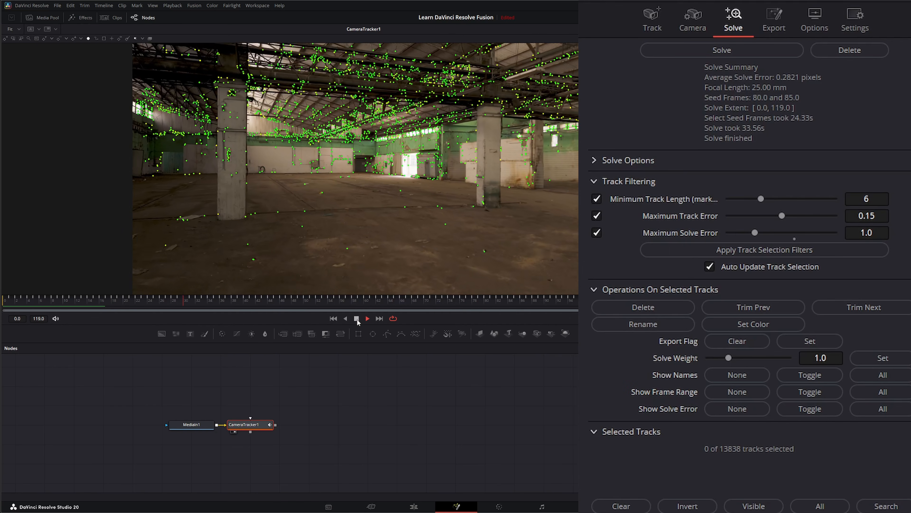
{"action": "left_click", "coordinate": [345, 319]}
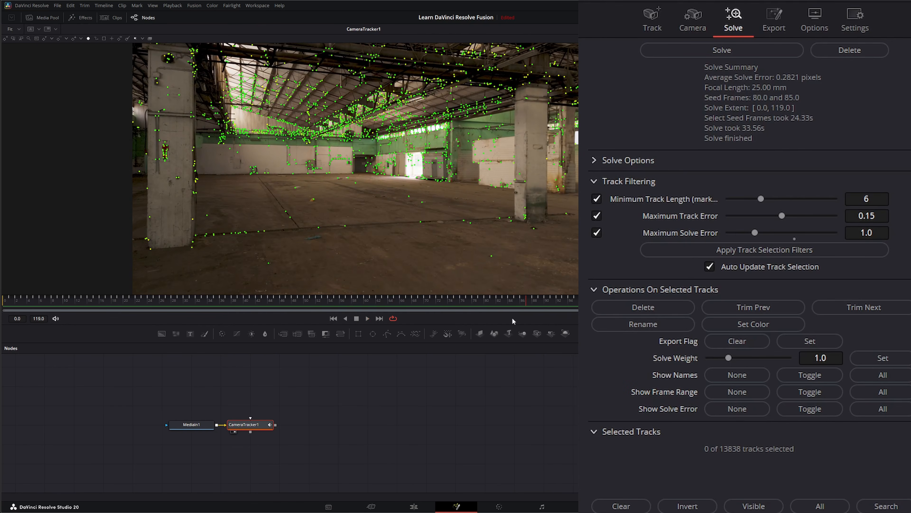
{"action": "left_click", "coordinate": [333, 319]}
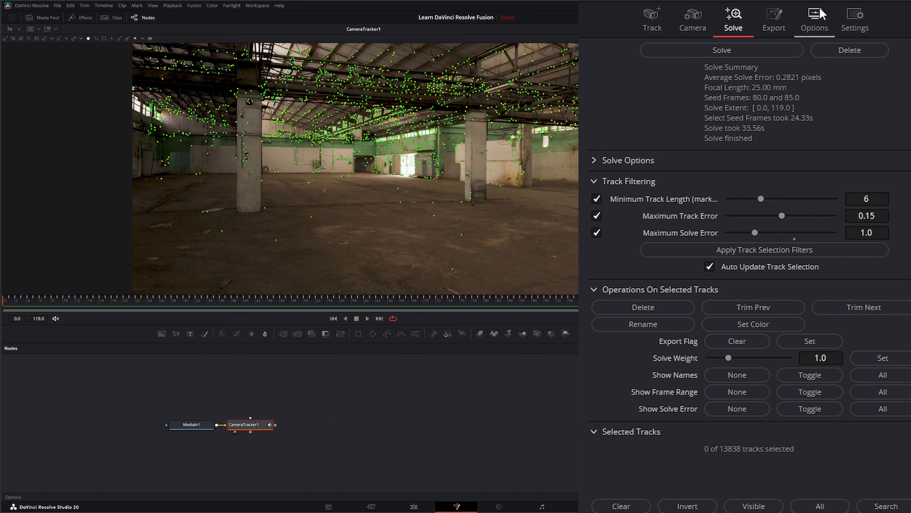
Step: Open the tracker's 3D Scene Transform export settings and switch the scene to Unaligned
{"action": "left_click", "coordinate": [774, 18]}
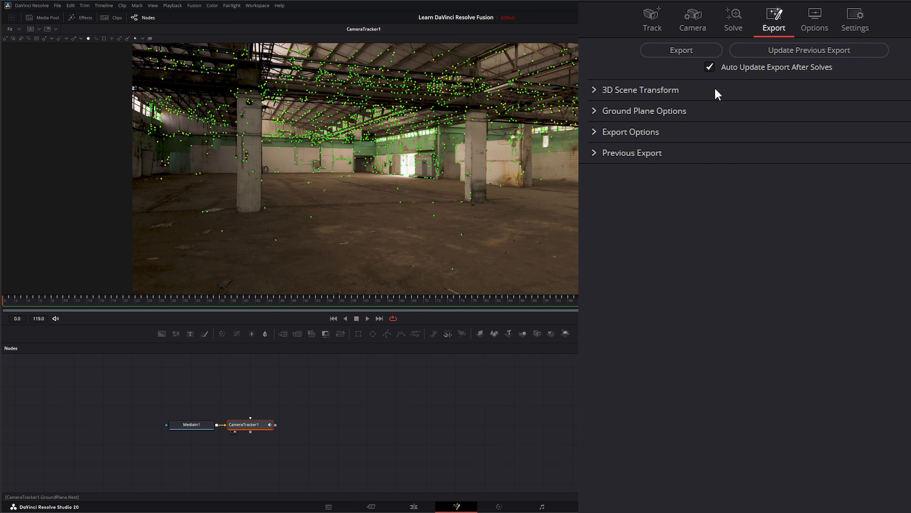
{"action": "left_click", "coordinate": [593, 90]}
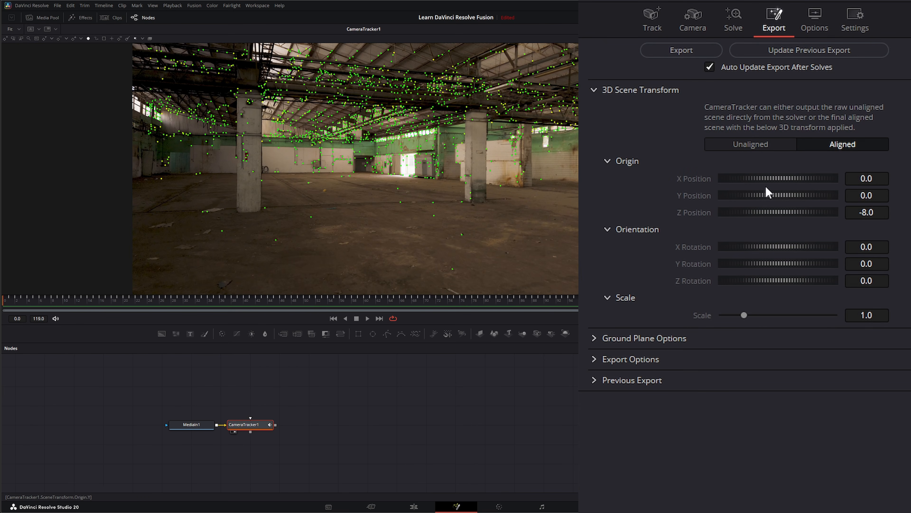
{"action": "left_click", "coordinate": [760, 145]}
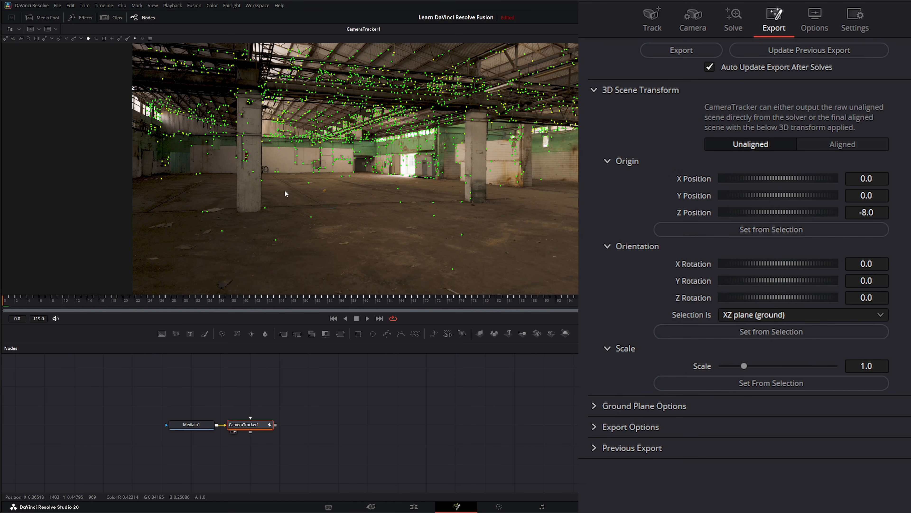
Step: Select a track marker on the floor near the middle of the warehouse and set the scene origin from it
{"action": "key", "text": "space"}
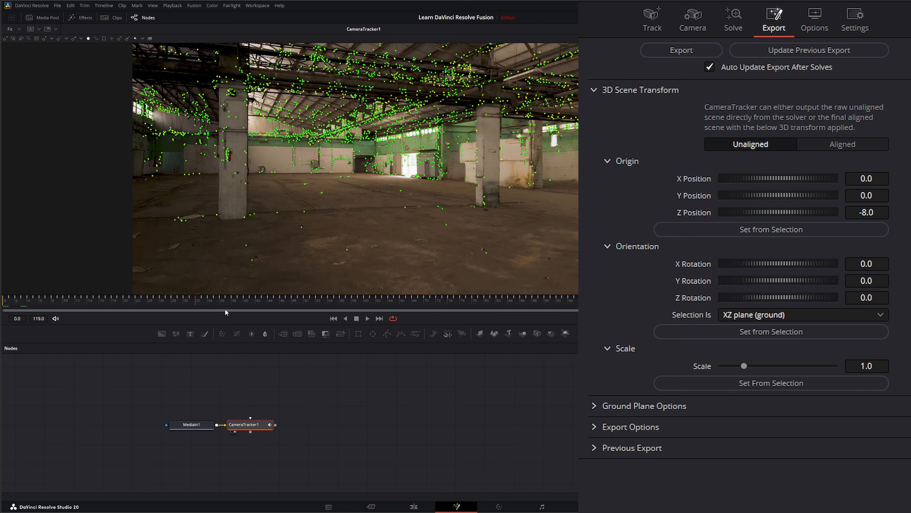
{"action": "key", "text": "space"}
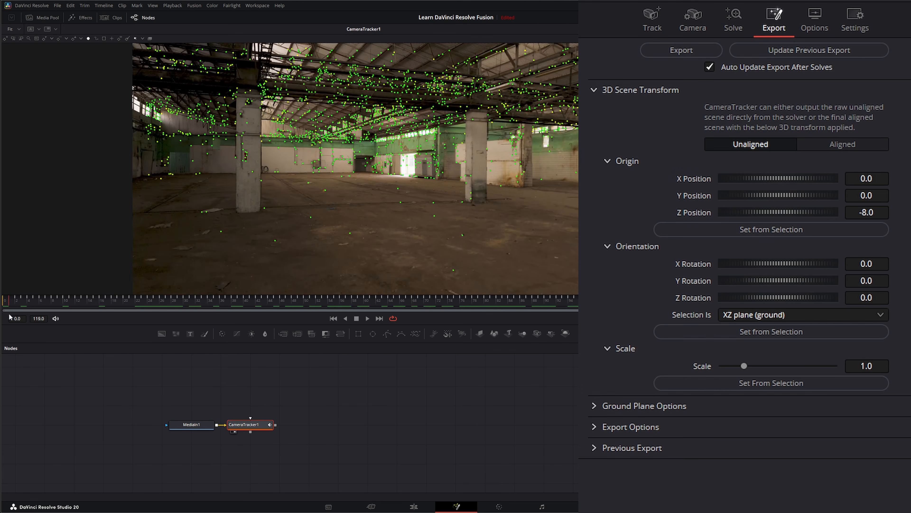
{"action": "left_click_drag", "start_coordinate": [303, 178], "coordinate": [312, 187]}
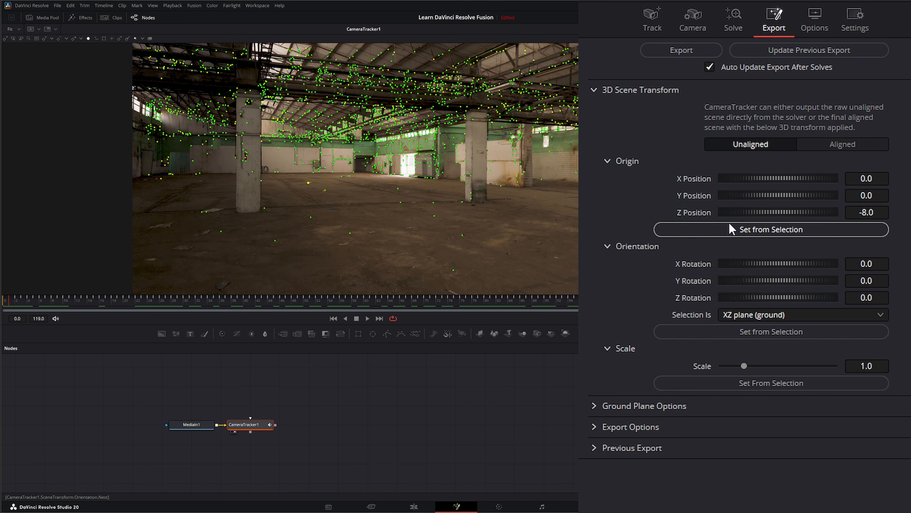
{"action": "left_click", "coordinate": [771, 231]}
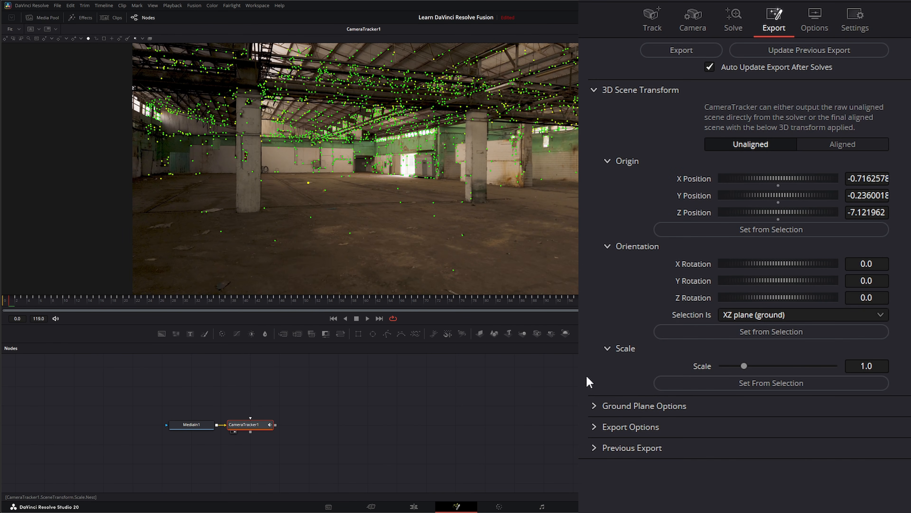
Step: Select the track markers across the warehouse floor on the first frame
{"action": "left_click", "coordinate": [335, 318]}
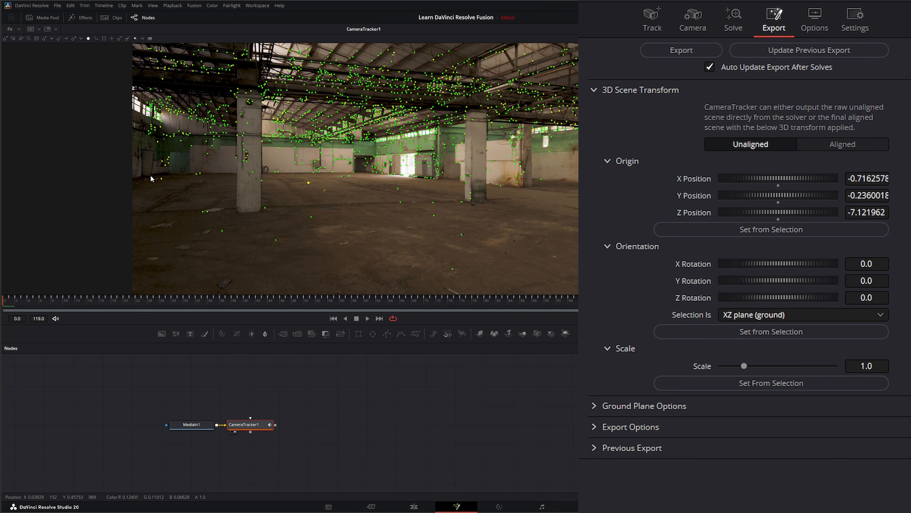
{"action": "left_click_drag", "start_coordinate": [151, 175], "coordinate": [203, 188]}
{"action": "left_click_drag", "start_coordinate": [256, 237], "coordinate": [294, 252]}
{"action": "left_click_drag", "start_coordinate": [295, 179], "coordinate": [484, 286]}
Step: Add the last frame's floor markers to the selection and set the scene orientation from it as XZ plane (ground)
{"action": "left_click", "coordinate": [379, 318]}
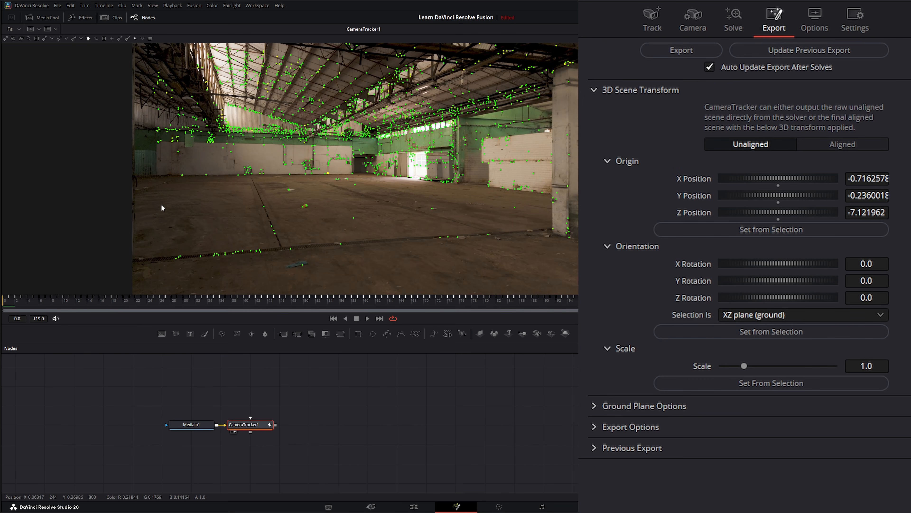
{"action": "left_click_drag", "start_coordinate": [160, 190], "coordinate": [523, 268]}
{"action": "left_click_drag", "start_coordinate": [324, 191], "coordinate": [363, 177]}
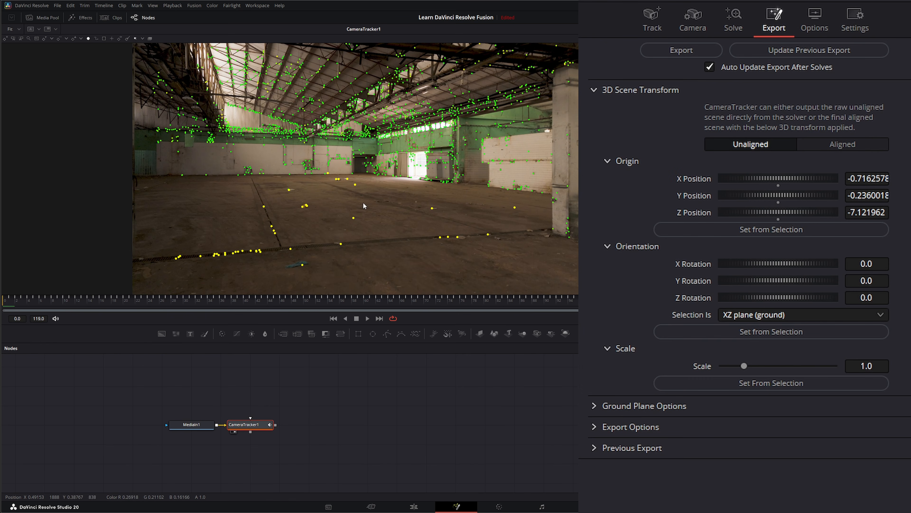
{"action": "left_click", "coordinate": [773, 333]}
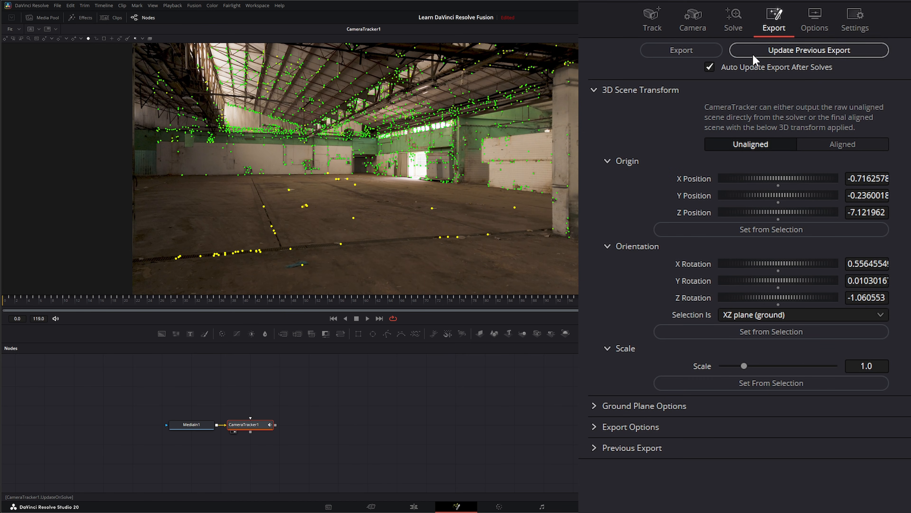
Step: Set the 3D scene transform to Aligned and export the camera, point cloud, ground plane, renderer and image plane from the first frame
{"action": "left_click", "coordinate": [844, 145]}
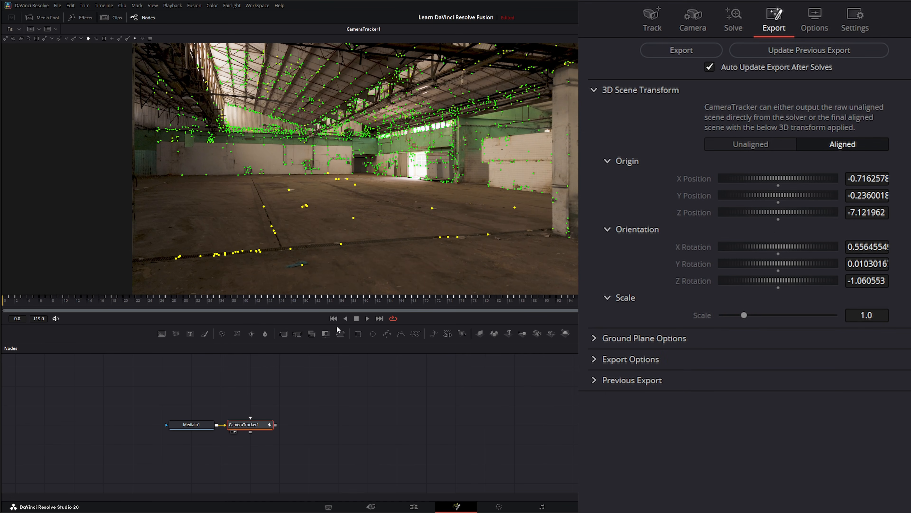
{"action": "left_click", "coordinate": [335, 318]}
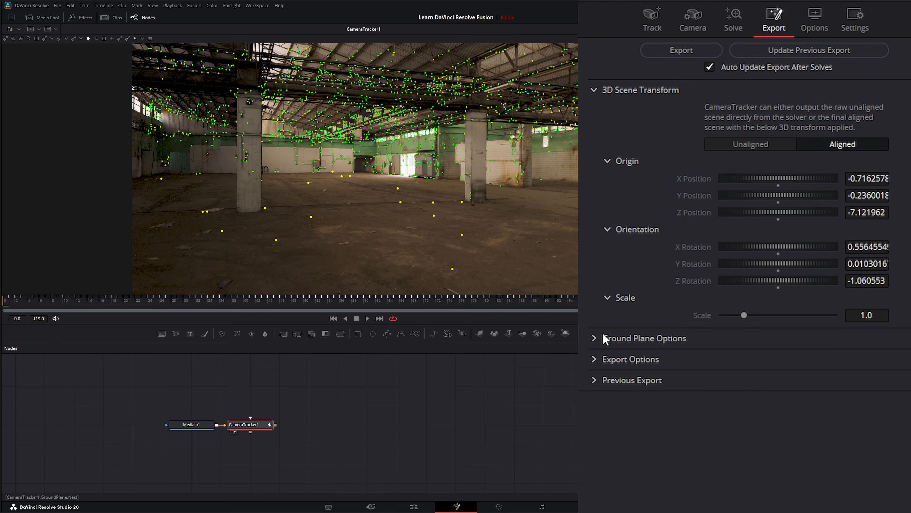
{"action": "left_click", "coordinate": [594, 359]}
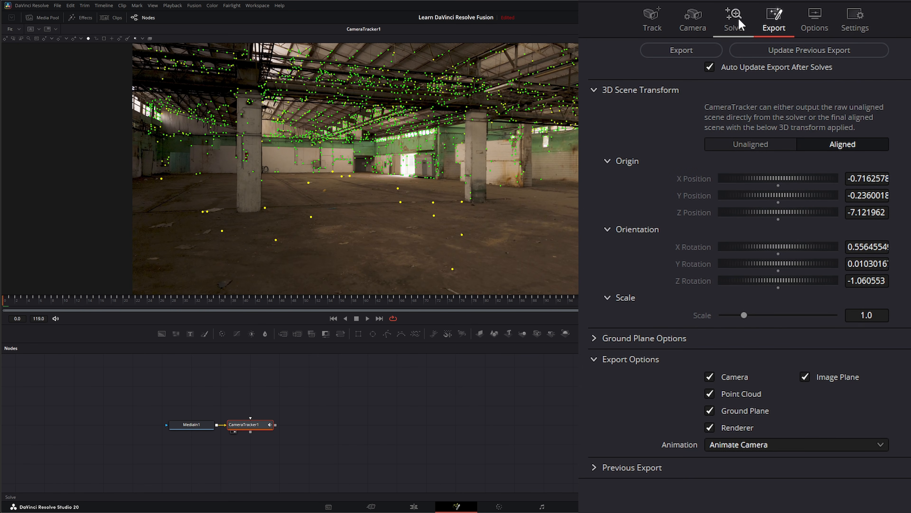
{"action": "left_click", "coordinate": [680, 51]}
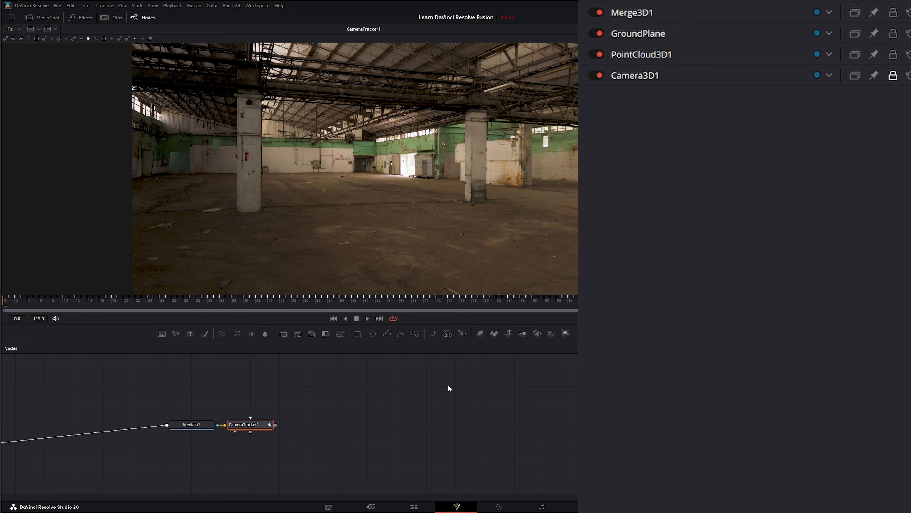
{"action": "left_click_drag", "start_coordinate": [332, 400], "coordinate": [504, 384]}
{"action": "scroll", "coordinate": [389, 444], "scroll_direction": "down", "scroll_amount": 3}
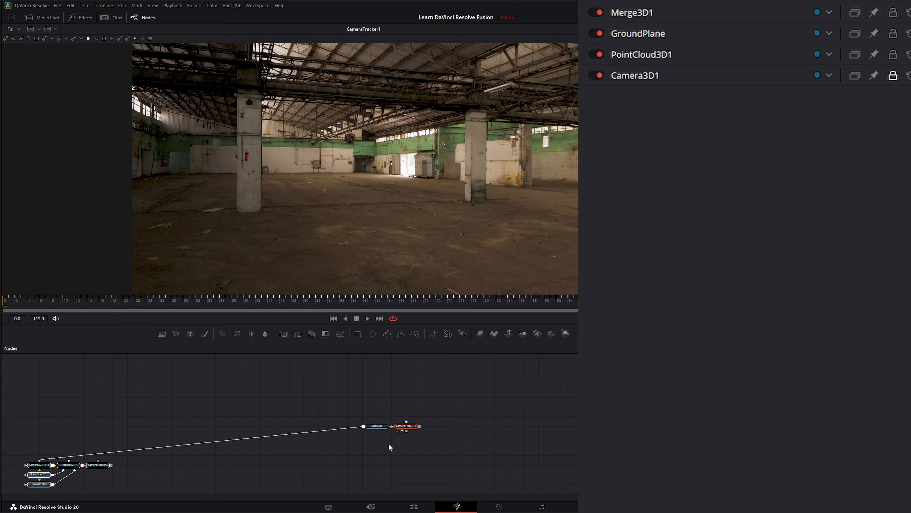
{"action": "left_click_drag", "start_coordinate": [19, 449], "coordinate": [112, 488]}
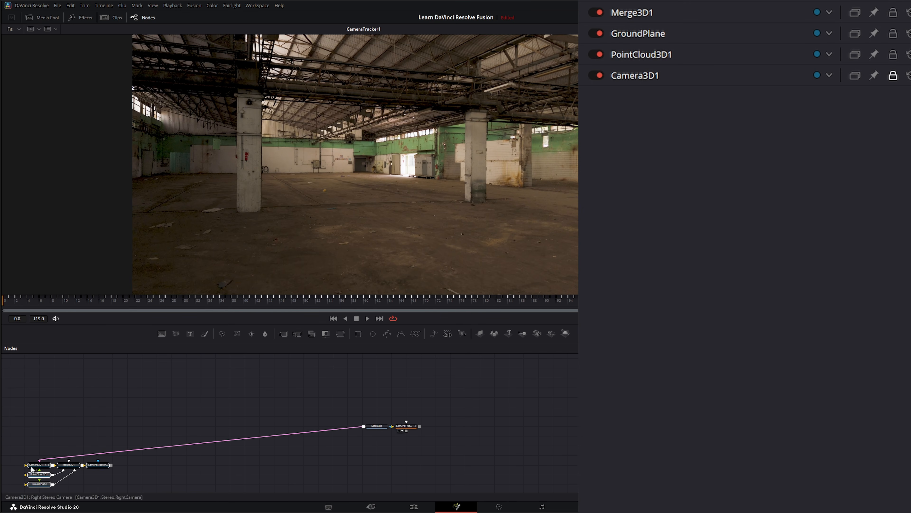
{"action": "left_click_drag", "start_coordinate": [39, 461], "coordinate": [349, 482]}
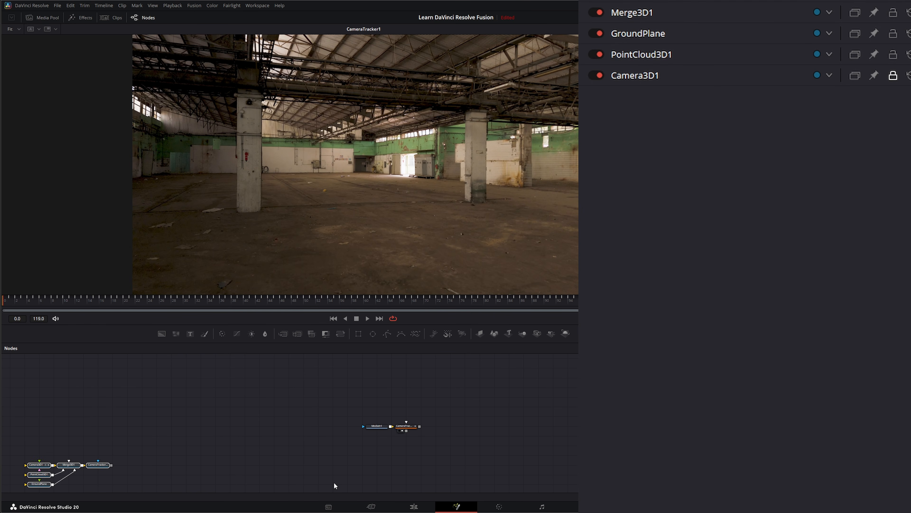
{"action": "key", "text": "ctrl+z"}
Step: Move the exported group of 3D nodes to just below the MediaIn1 and CameraTracker1 nodes
{"action": "left_click_drag", "start_coordinate": [16, 444], "coordinate": [113, 492]}
{"action": "left_click_drag", "start_coordinate": [38, 449], "coordinate": [412, 448]}
{"action": "left_click", "coordinate": [409, 447]}
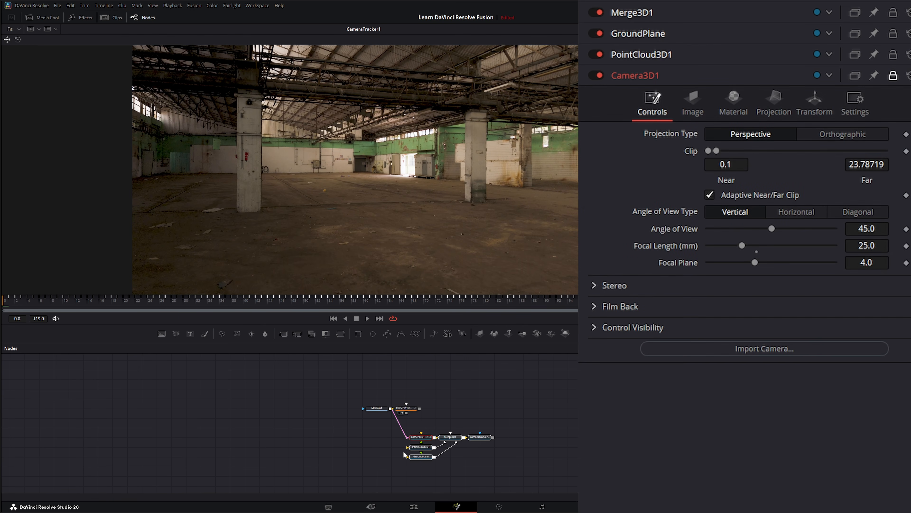
{"action": "scroll", "coordinate": [402, 456], "scroll_direction": "up", "scroll_amount": 5}
{"action": "left_click_drag", "start_coordinate": [464, 391], "coordinate": [305, 389]}
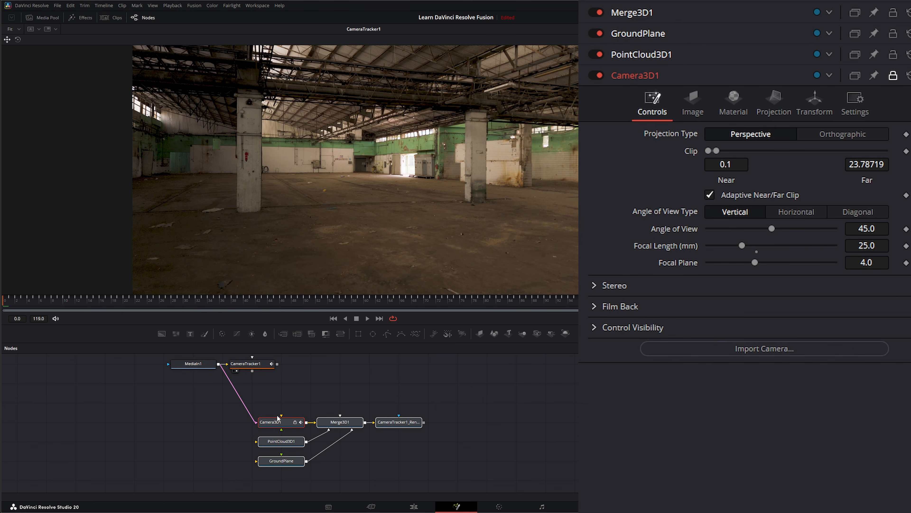
Step: Review the settings of the exported point cloud, ground plane, 3D merge and renderer nodes
{"action": "left_click", "coordinate": [276, 442]}
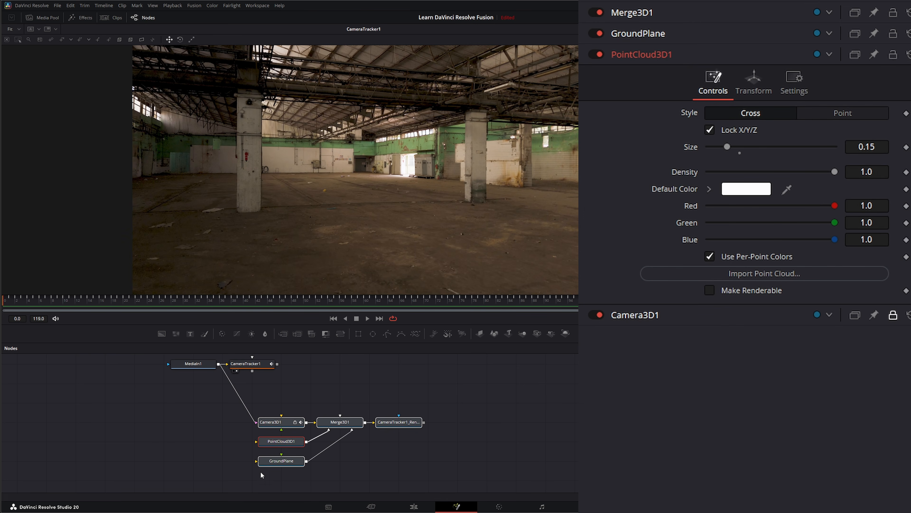
{"action": "left_click", "coordinate": [276, 461]}
{"action": "left_click", "coordinate": [346, 420]}
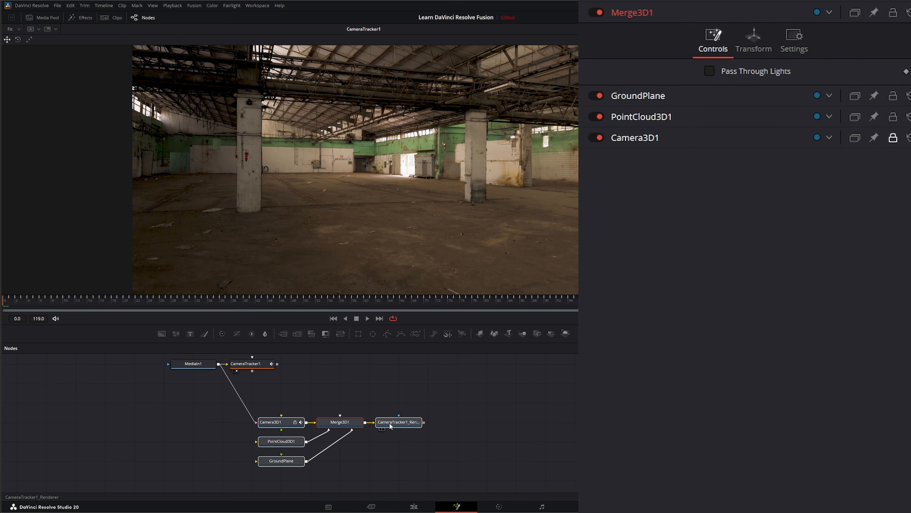
{"action": "left_click", "coordinate": [400, 423]}
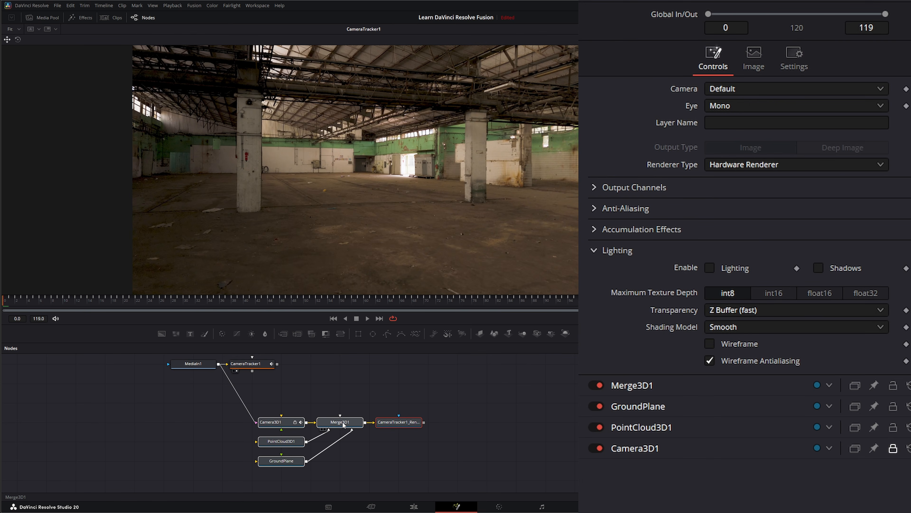
Step: Show the Merge3D1 scene in the viewer and set the point cloud's style to Point with a size of 1.12
{"action": "left_click_drag", "start_coordinate": [341, 141], "coordinate": [342, 143]}
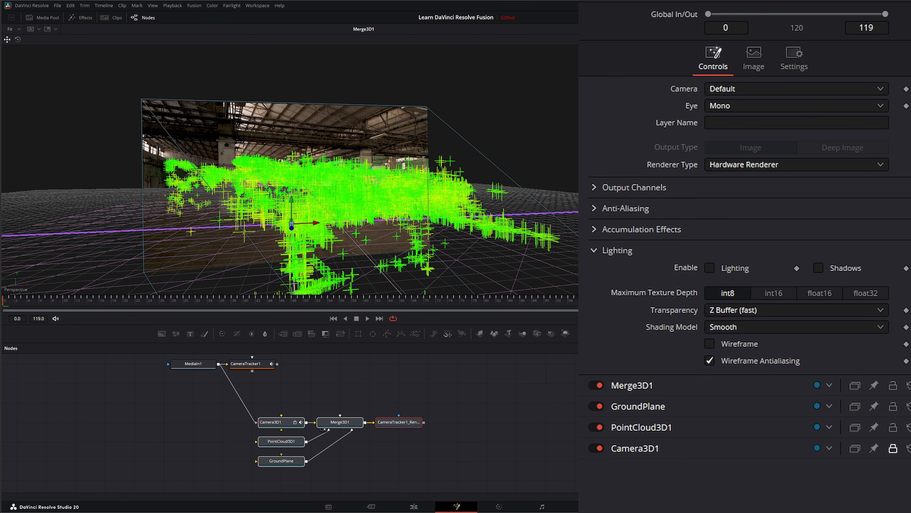
{"action": "left_click", "coordinate": [278, 442]}
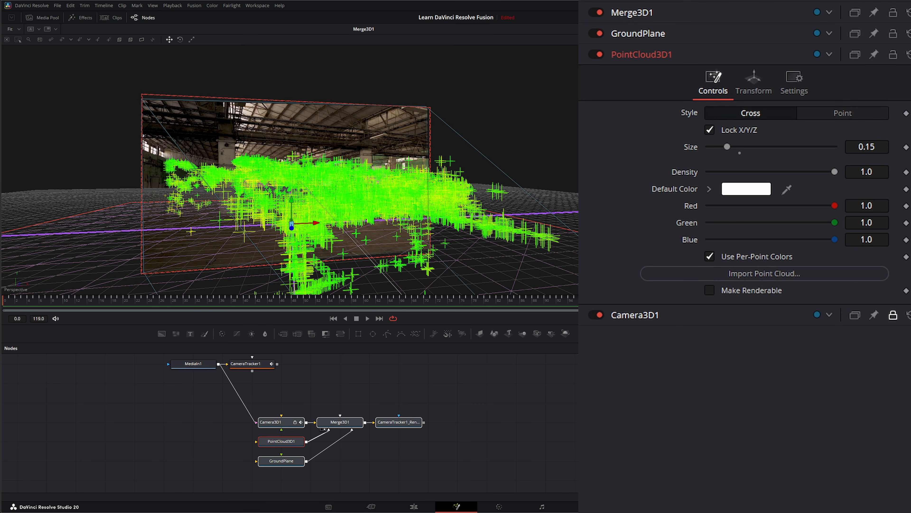
{"action": "left_click", "coordinate": [846, 113]}
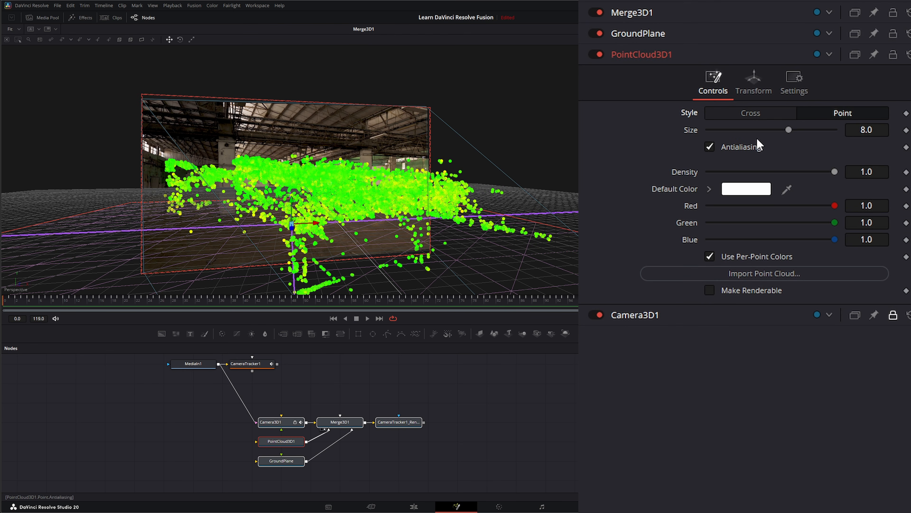
{"action": "left_click_drag", "start_coordinate": [787, 132], "coordinate": [712, 133]}
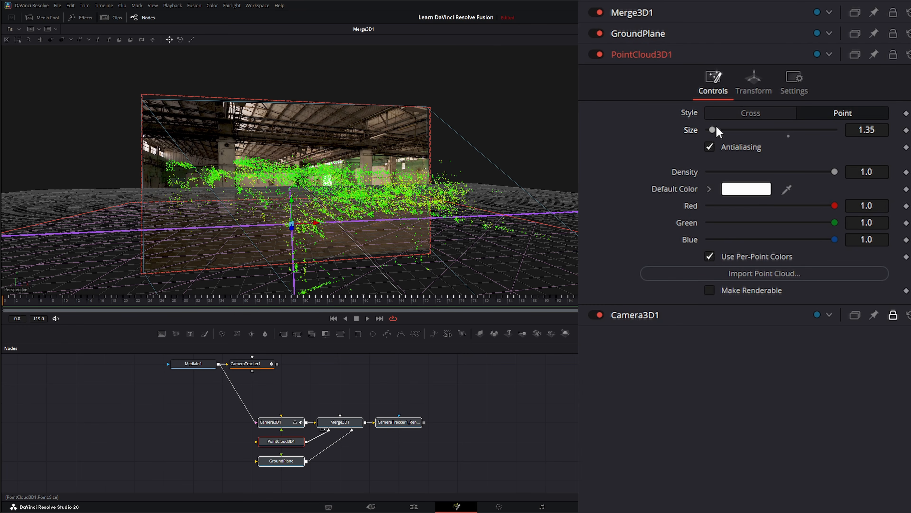
{"action": "left_click_drag", "start_coordinate": [711, 131], "coordinate": [709, 131]}
Step: Examine the point cloud and ground plane from different angles and play the tracked camera's motion in the 3D scene
{"action": "left_click_drag", "start_coordinate": [356, 269], "coordinate": [435, 253]}
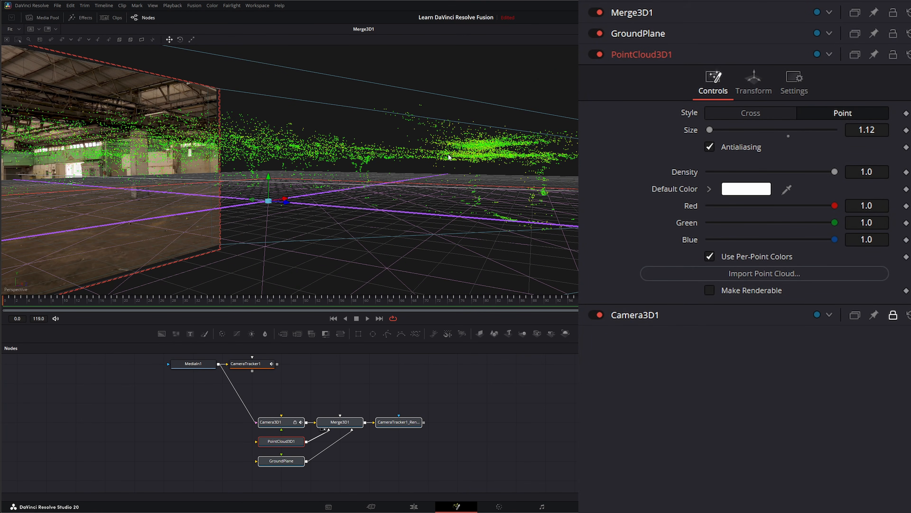
{"action": "left_click_drag", "start_coordinate": [464, 256], "coordinate": [301, 285]}
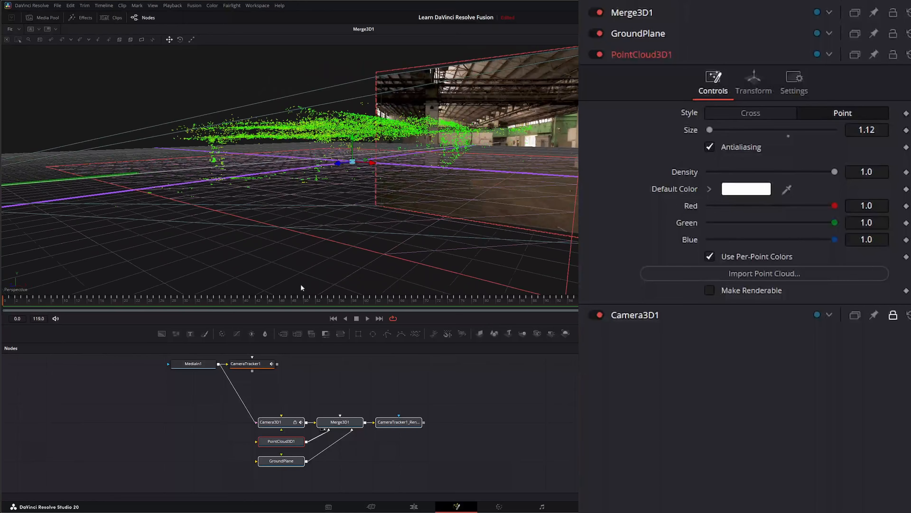
{"action": "left_click", "coordinate": [368, 319]}
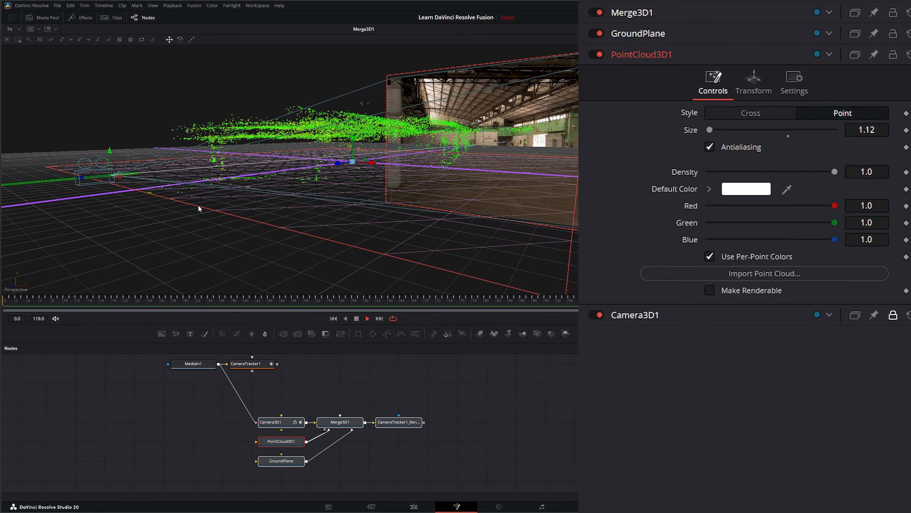
Step: Stop playback and show the 3D scene from the Left camera view with the point cloud and ground plane in frame
{"action": "left_click", "coordinate": [356, 319]}
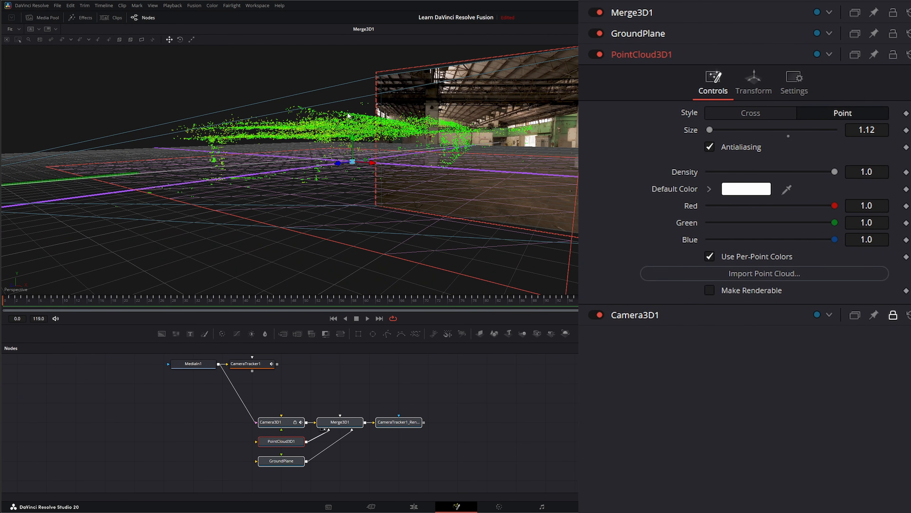
{"action": "left_click_drag", "start_coordinate": [310, 230], "coordinate": [375, 220]}
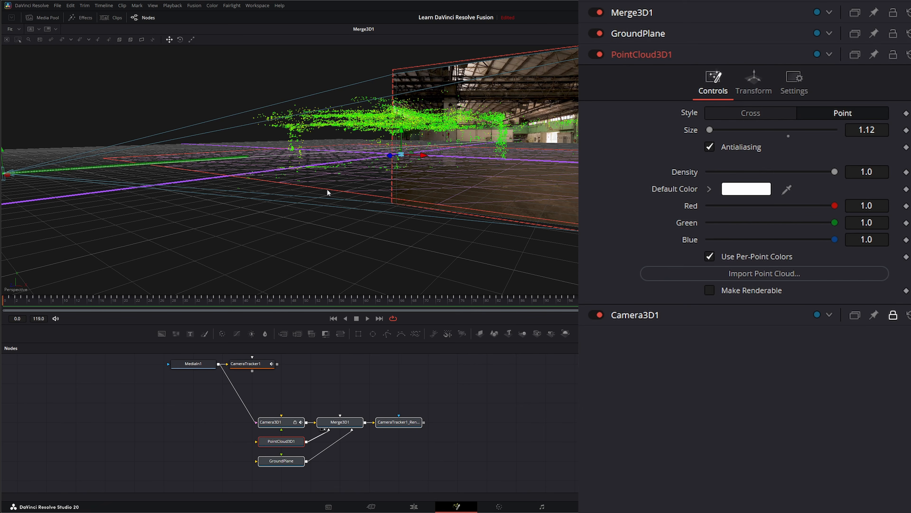
{"action": "right_click", "coordinate": [313, 177]}
{"action": "mouse_move", "coordinate": [358, 228]}
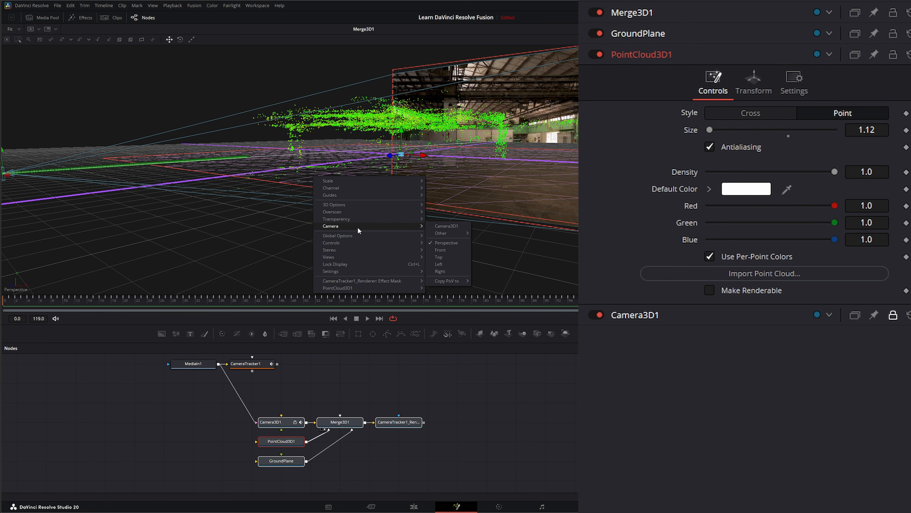
{"action": "left_click", "coordinate": [447, 264]}
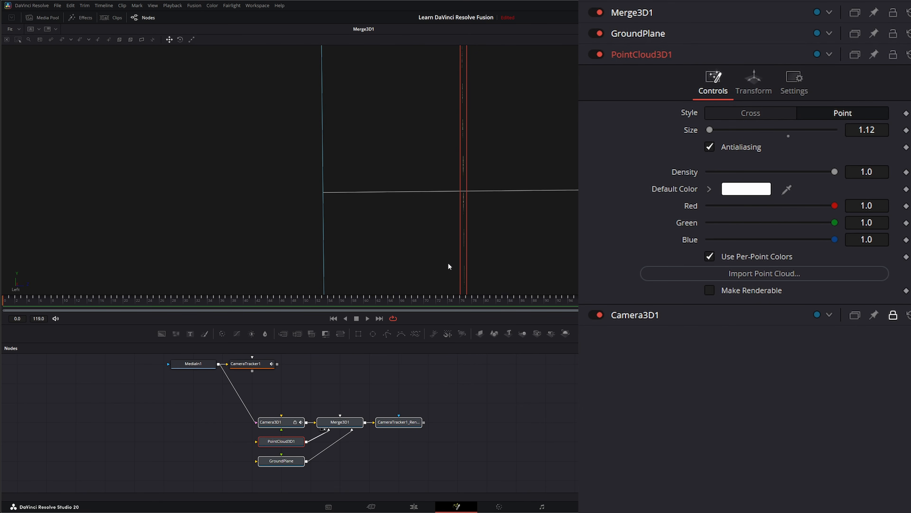
{"action": "scroll", "coordinate": [453, 249], "scroll_direction": "down", "scroll_amount": 1}
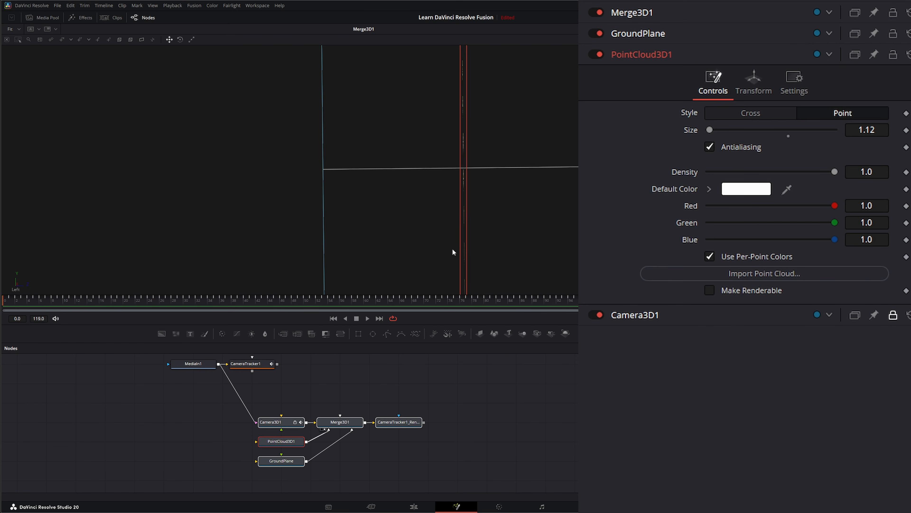
{"action": "scroll", "coordinate": [452, 249], "scroll_direction": "down", "scroll_amount": 2}
{"action": "scroll", "coordinate": [452, 248], "scroll_direction": "down", "scroll_amount": 3}
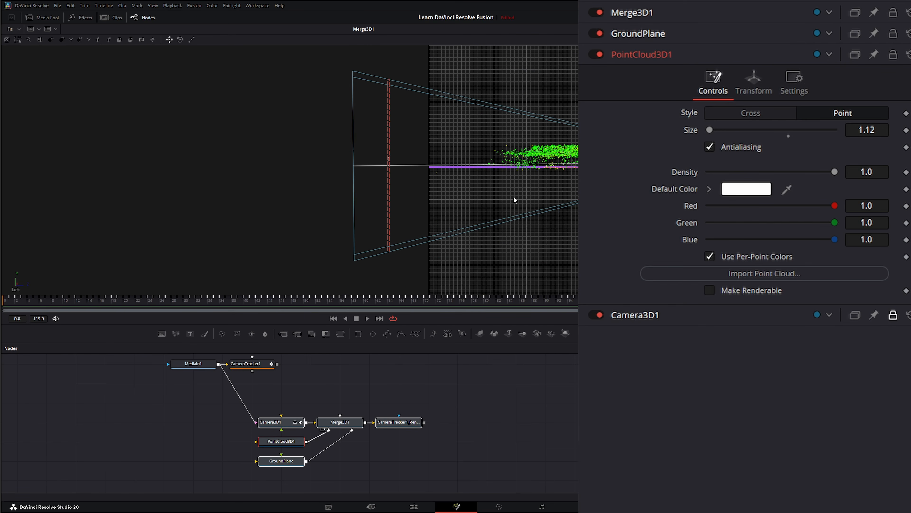
{"action": "left_click_drag", "start_coordinate": [514, 200], "coordinate": [480, 224]}
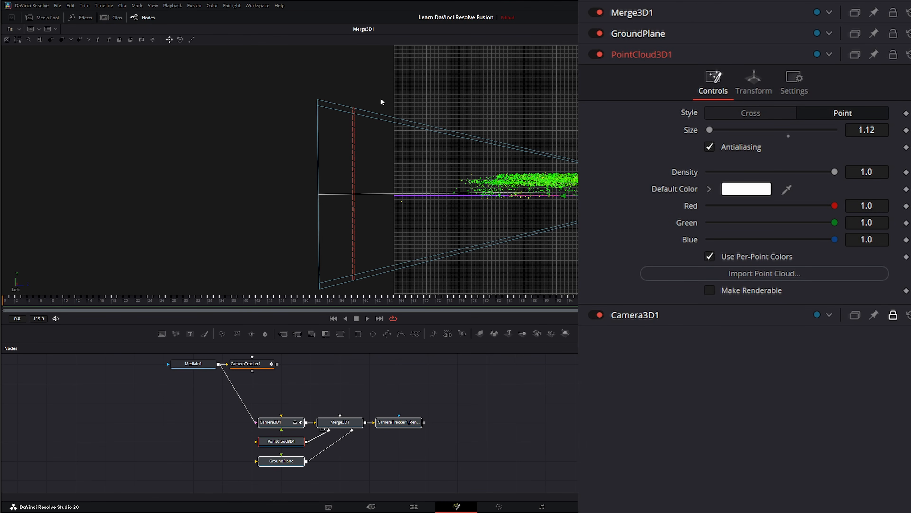
Step: Select stray tracking points around the main point cloud in the Left view and delete them
{"action": "left_click_drag", "start_coordinate": [381, 98], "coordinate": [457, 238]}
{"action": "left_click_drag", "start_coordinate": [424, 150], "coordinate": [581, 181]}
{"action": "left_click_drag", "start_coordinate": [553, 230], "coordinate": [517, 211]}
{"action": "key", "text": "Delete"}
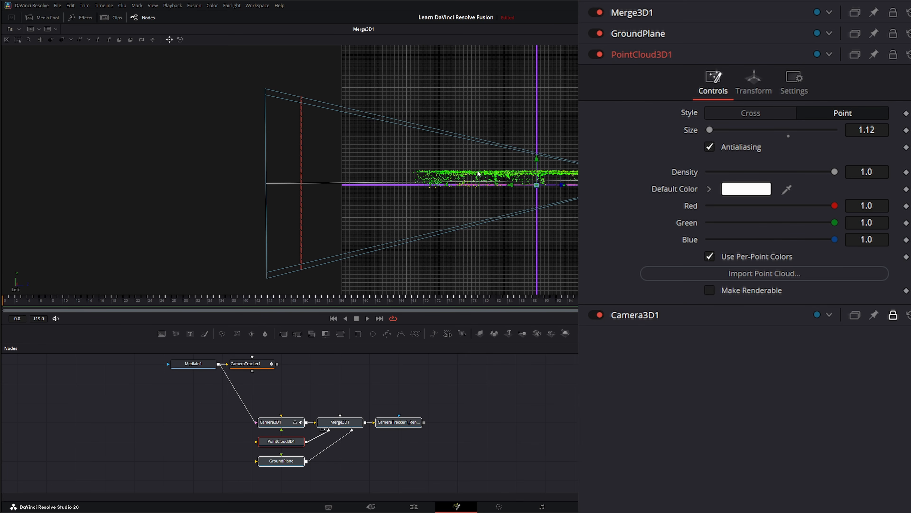
Step: Return to the Perspective camera view and examine the point cloud and ground plane
{"action": "right_click", "coordinate": [416, 176]}
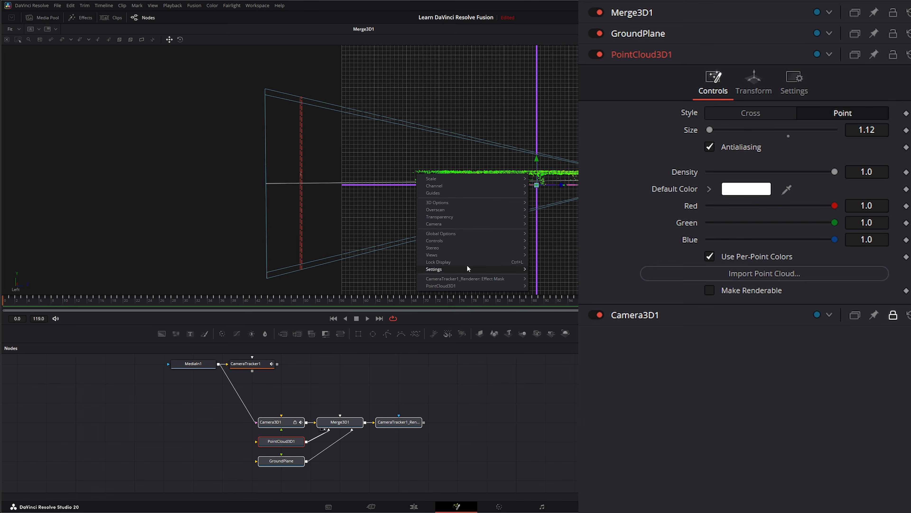
{"action": "left_click", "coordinate": [467, 264]}
{"action": "left_click_drag", "start_coordinate": [375, 207], "coordinate": [620, 212]}
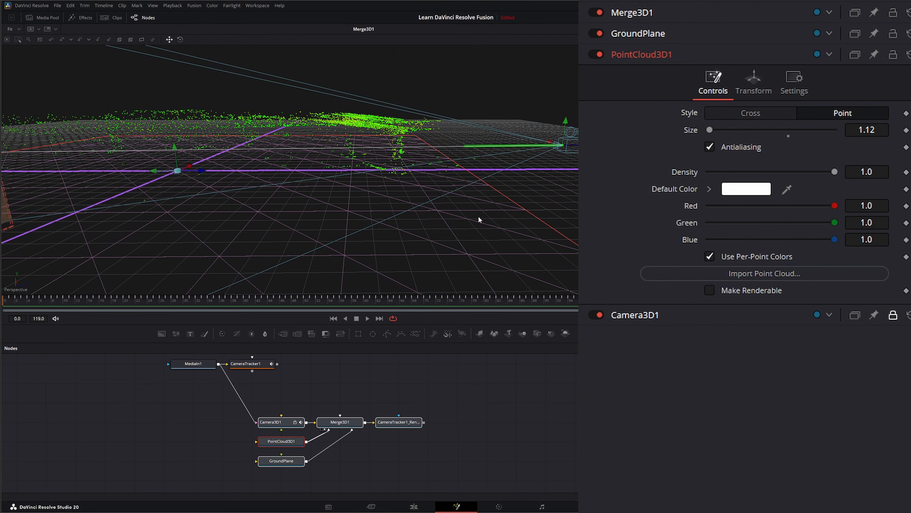
{"action": "left_click_drag", "start_coordinate": [479, 216], "coordinate": [377, 181]}
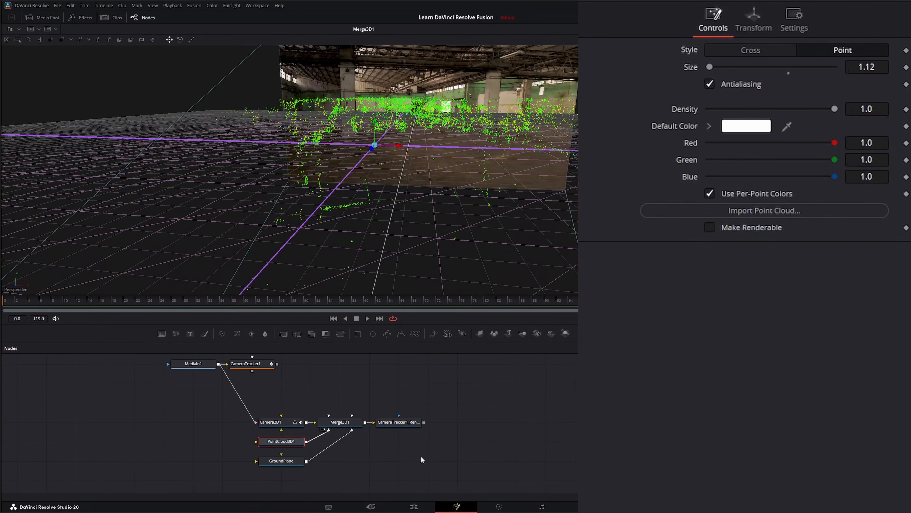
Step: Add a Replicate 3D node to the empty area beside the GroundPlane node
{"action": "left_click", "coordinate": [385, 462]}
{"action": "key", "text": "shift+space"}
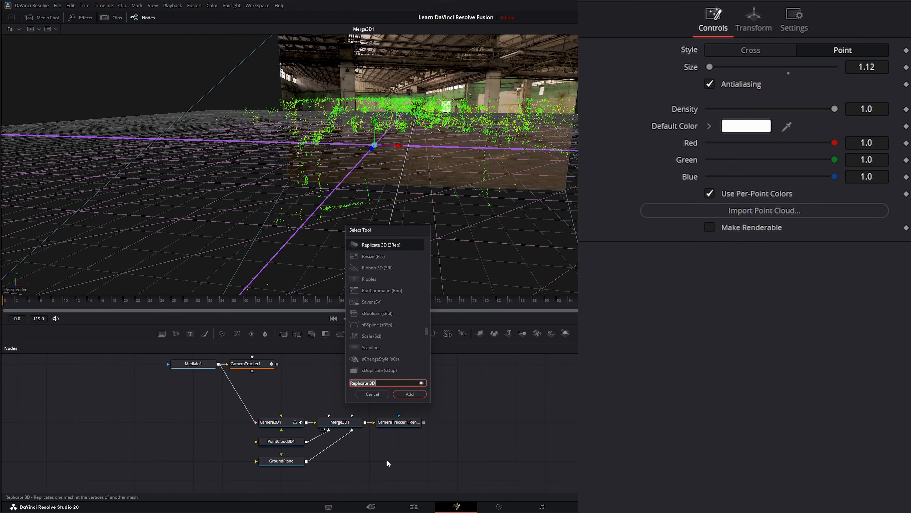
{"action": "type", "text": "repl"}
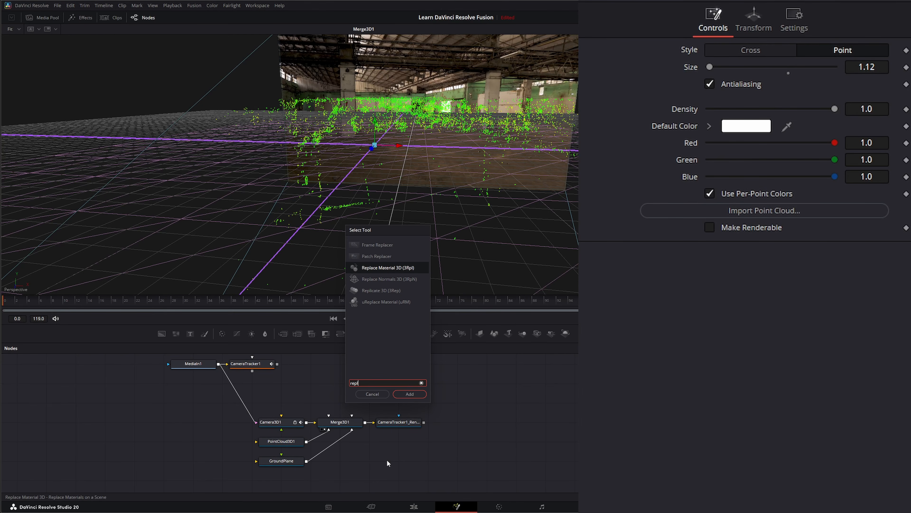
{"action": "left_click", "coordinate": [367, 290]}
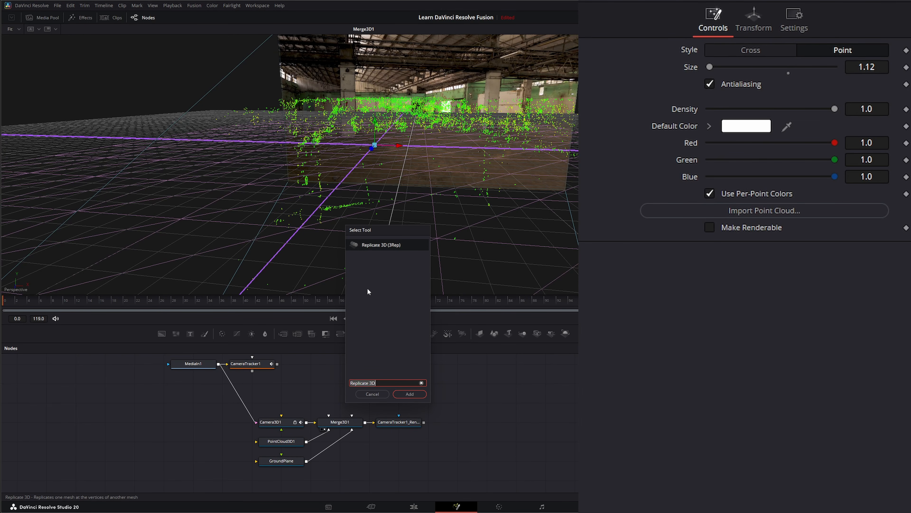
{"action": "left_click", "coordinate": [410, 393]}
{"action": "left_click_drag", "start_coordinate": [409, 461], "coordinate": [383, 461]}
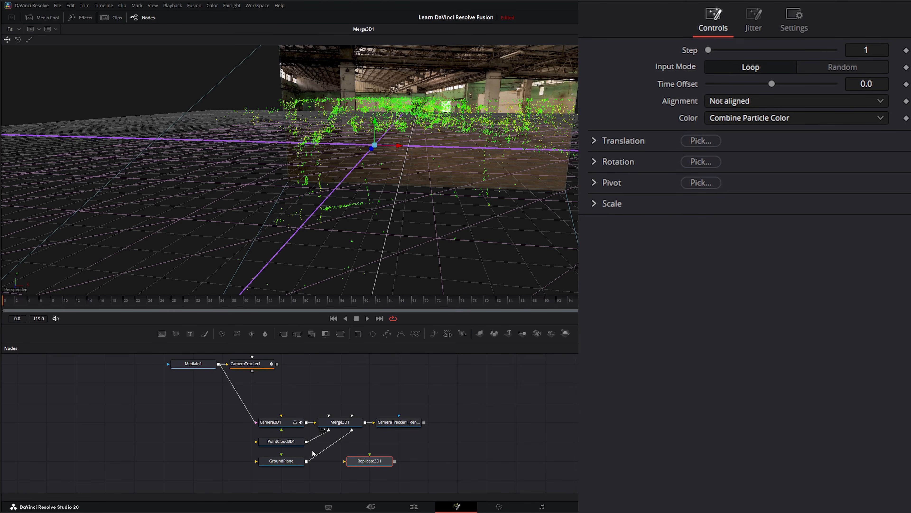
Step: Feed PointCloud3D1 into Replicate3D1 and add a Shape 3D node connected to its second input
{"action": "left_click_drag", "start_coordinate": [307, 445], "coordinate": [356, 466]}
{"action": "left_click_drag", "start_coordinate": [494, 333], "coordinate": [375, 464]}
{"action": "left_click", "coordinate": [373, 462]}
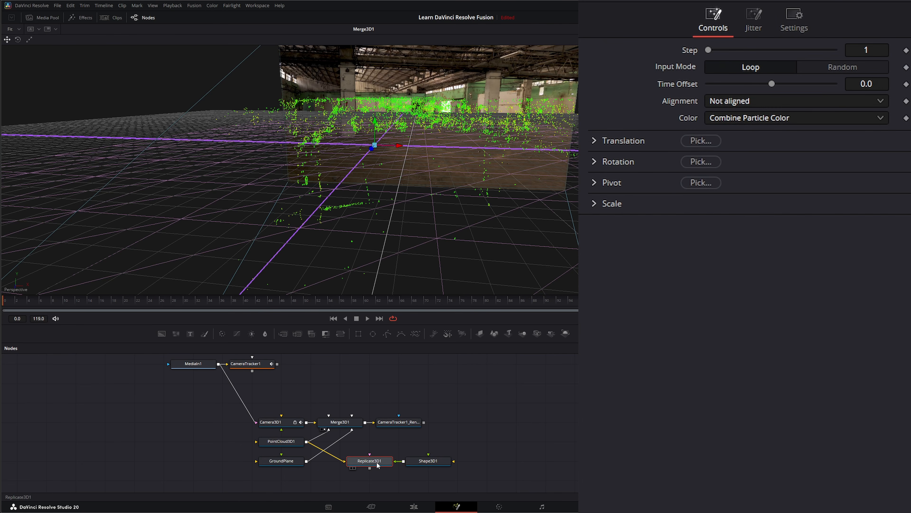
Step: Change the Shape3D1 shape to Sphere with a radius of 0.5
{"action": "left_click", "coordinate": [428, 461]}
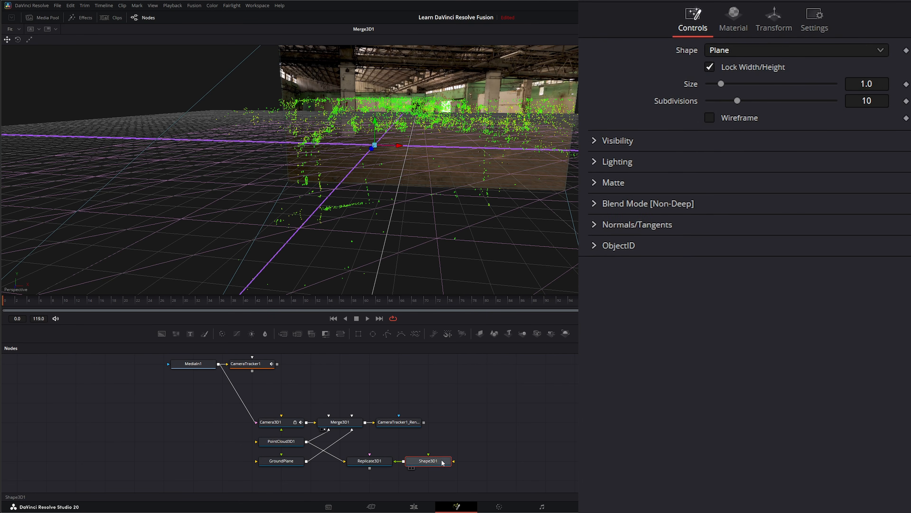
{"action": "left_click", "coordinate": [725, 50]}
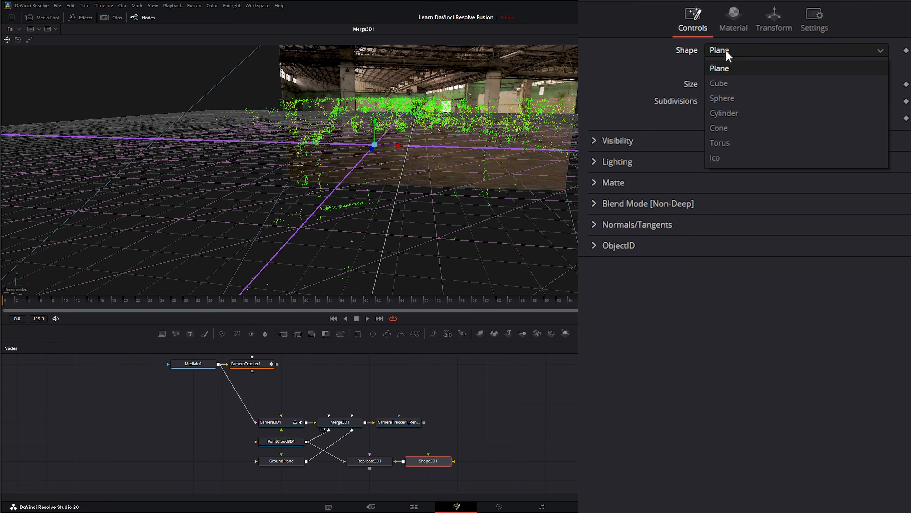
{"action": "left_click", "coordinate": [741, 100]}
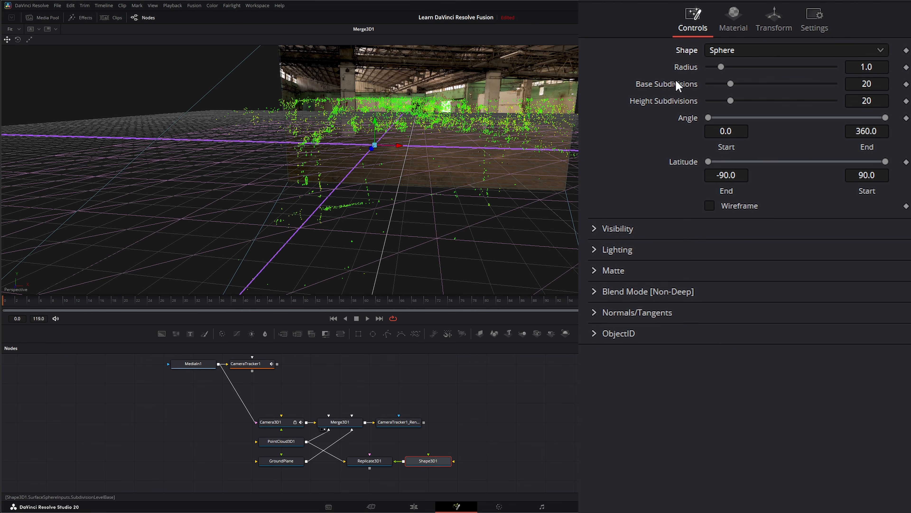
{"action": "left_click", "coordinate": [880, 67]}
{"action": "type", "text": "0.5"}
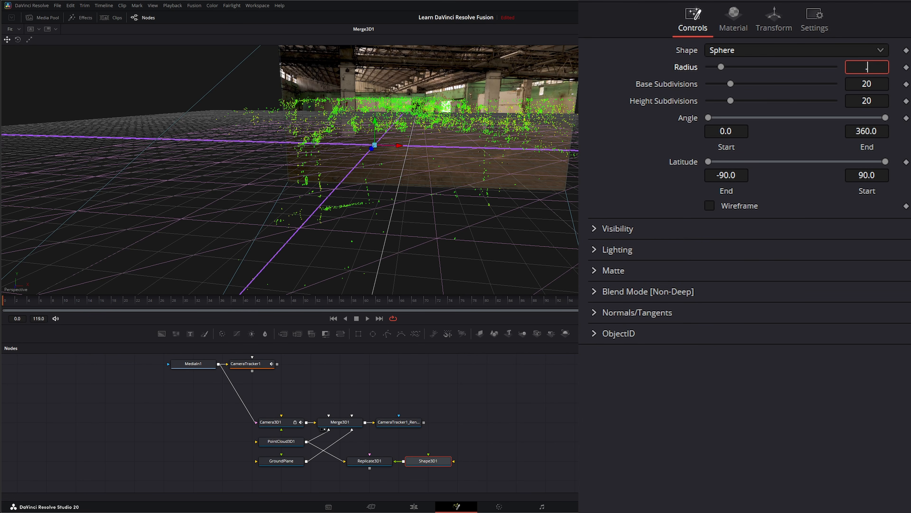
{"action": "key", "text": "Tab"}
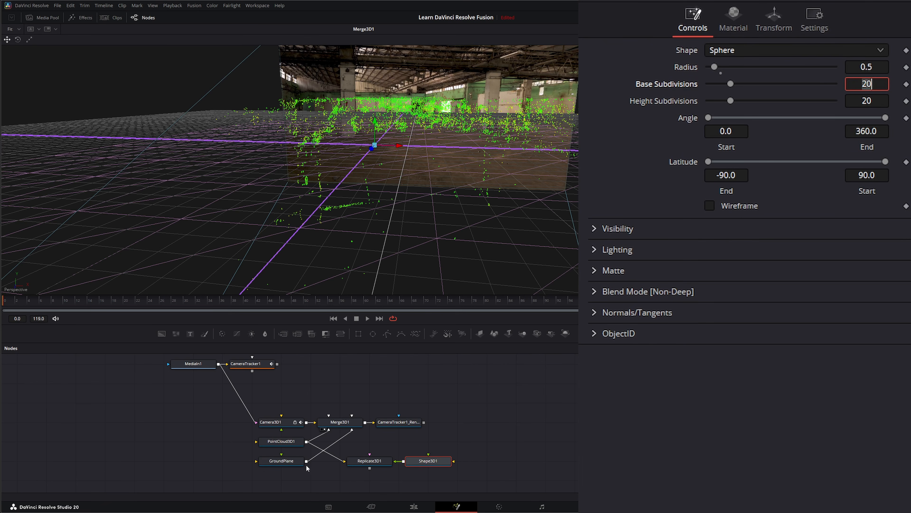
Step: Connect Replicate3D1 to Merge3D1 and make the PointCloud3D1 node renderable
{"action": "left_click", "coordinate": [283, 442]}
{"action": "left_click_drag", "start_coordinate": [369, 468], "coordinate": [349, 421]}
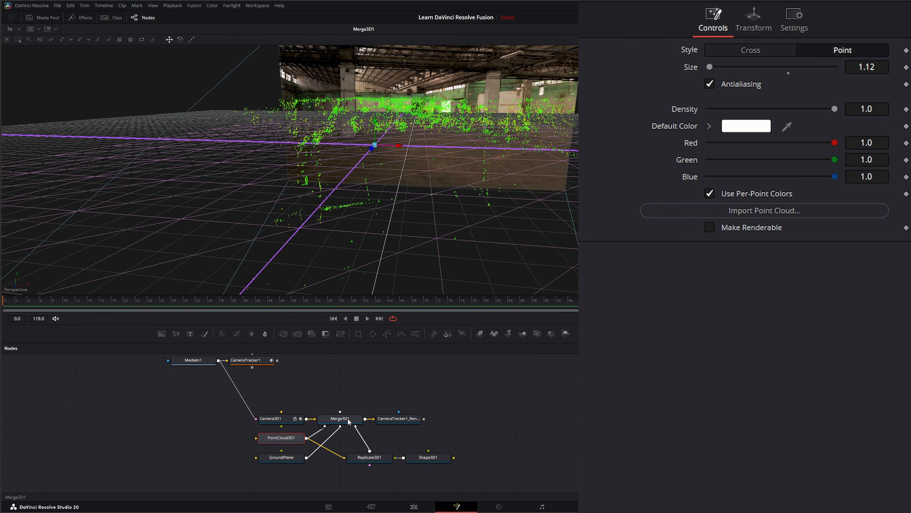
{"action": "left_click", "coordinate": [350, 421]}
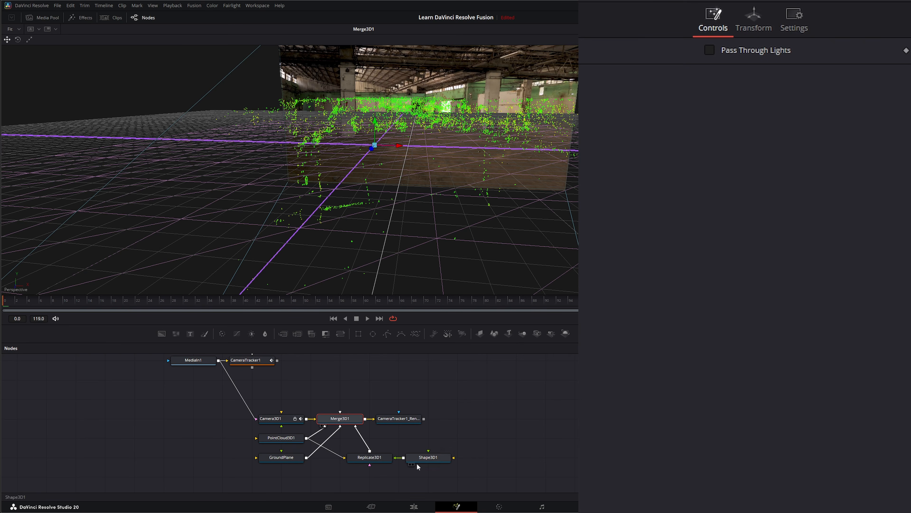
{"action": "left_click_drag", "start_coordinate": [371, 477], "coordinate": [449, 456]}
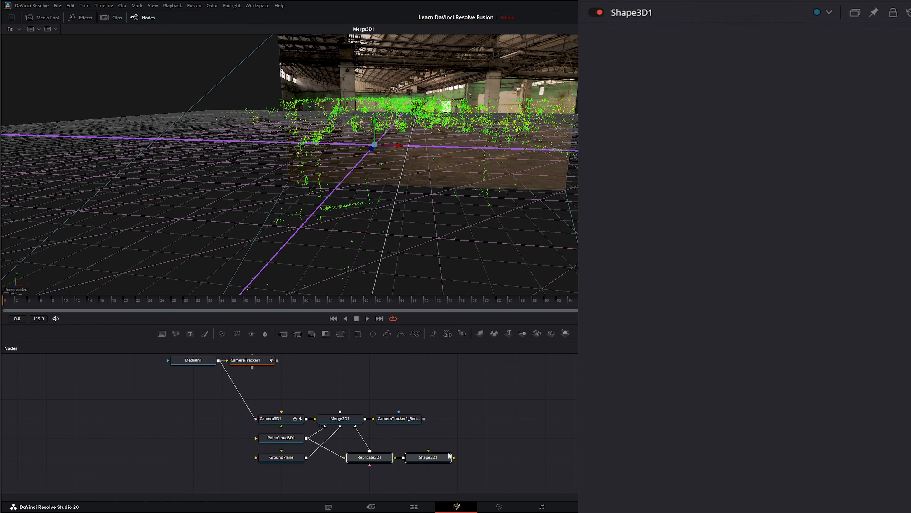
{"action": "left_click", "coordinate": [449, 457]}
{"action": "left_click", "coordinate": [276, 438]}
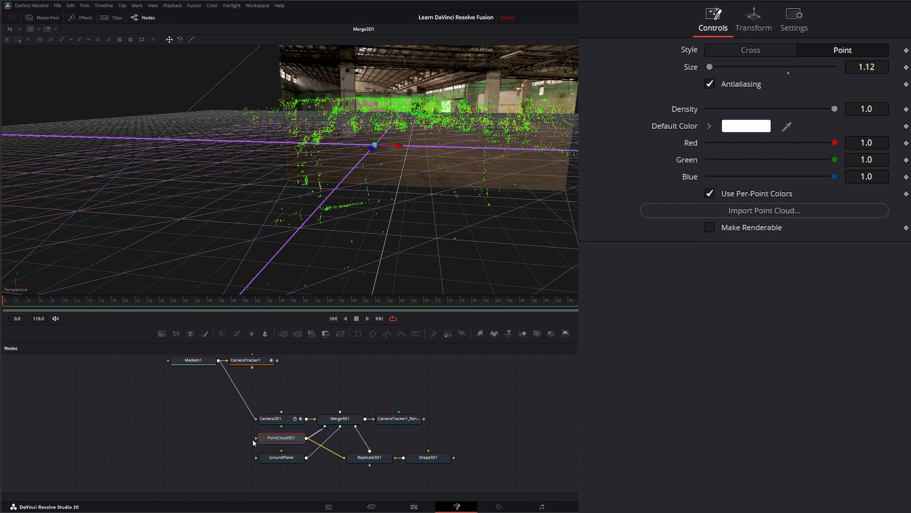
{"action": "left_click", "coordinate": [712, 228]}
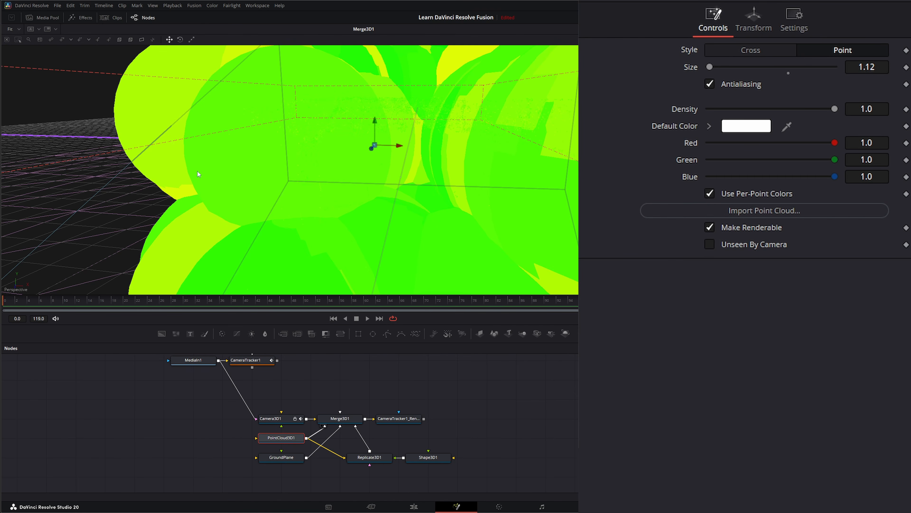
Step: Set the radius of the replicated Shape3D1 sphere to 0.005
{"action": "left_click", "coordinate": [433, 458]}
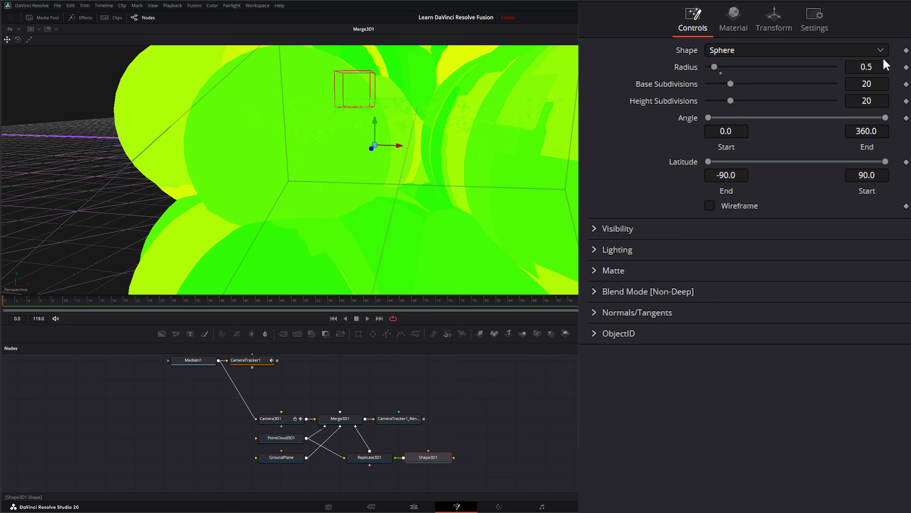
{"action": "left_click", "coordinate": [873, 67]}
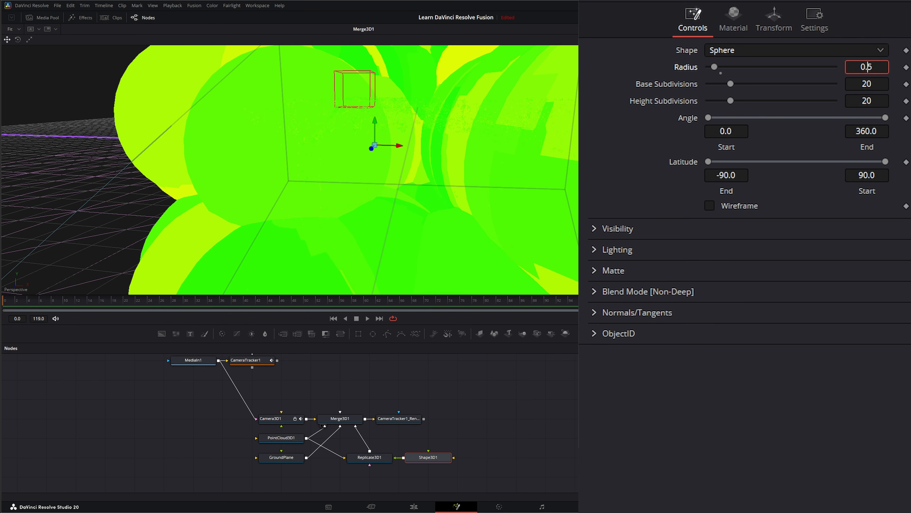
{"action": "type", "text": "00"}
{"action": "key", "text": "Return"}
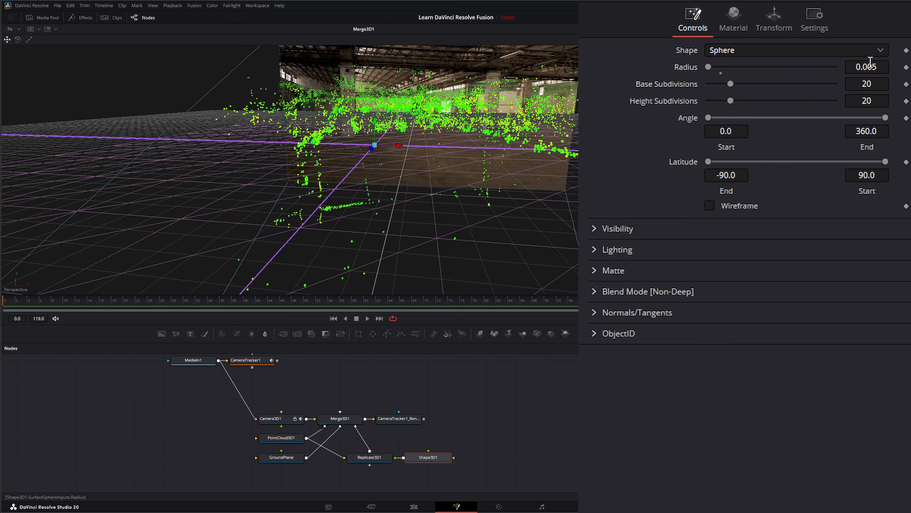
Step: Try a sphere radius of 0.05 on Shape3D1 and set it back to 0.005
{"action": "left_click", "coordinate": [873, 66]}
{"action": "key", "text": "BackSpace"}
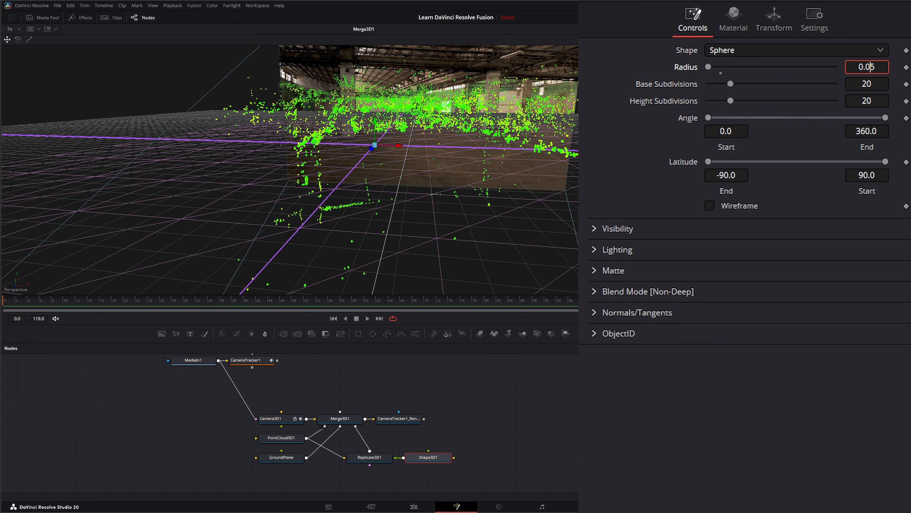
{"action": "key", "text": "Return"}
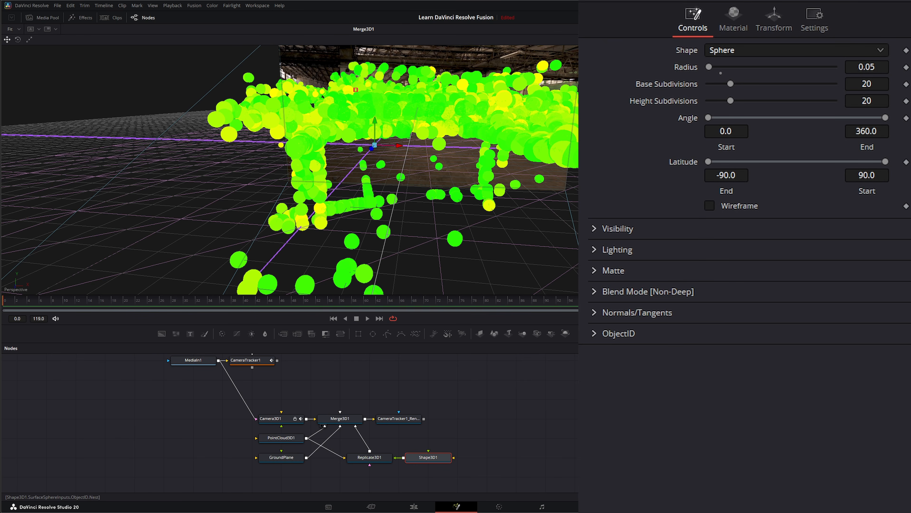
{"action": "left_click", "coordinate": [869, 67]}
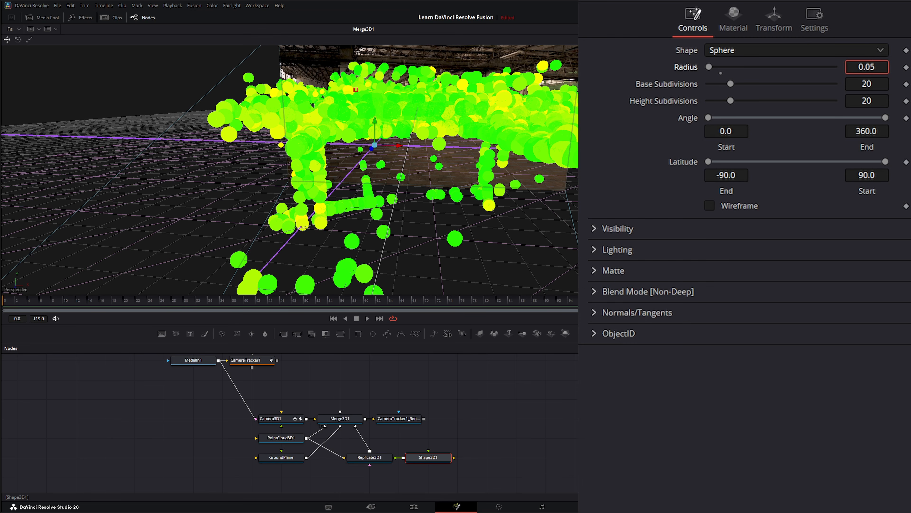
{"action": "type", "text": "0"}
{"action": "key", "text": "Return"}
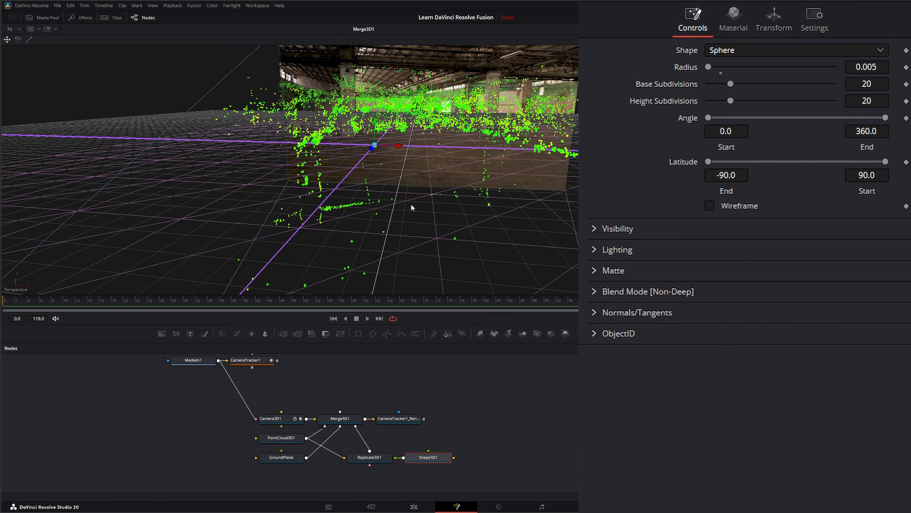
Step: Add an FBX Exporter node in the empty node space beside CameraTracker1's renderer
{"action": "left_click_drag", "start_coordinate": [408, 199], "coordinate": [449, 188]}
{"action": "left_click", "coordinate": [503, 399]}
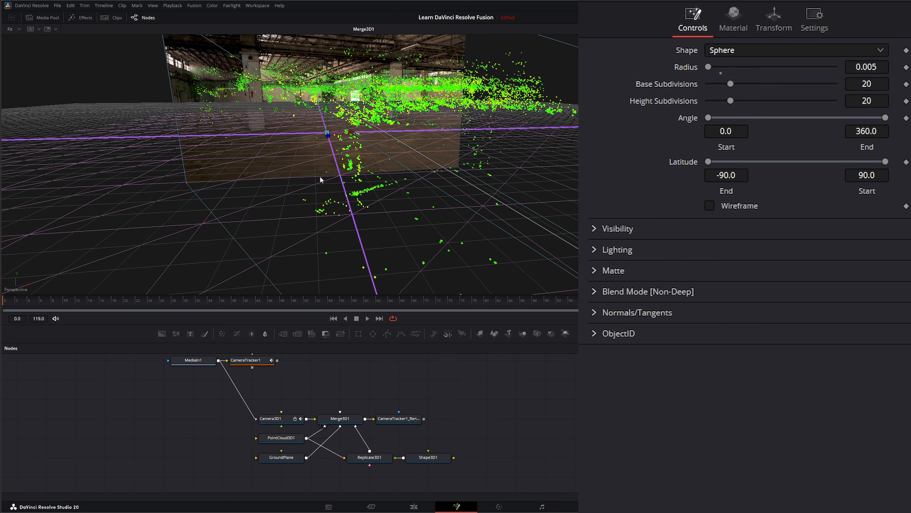
{"action": "key", "text": "shift+space"}
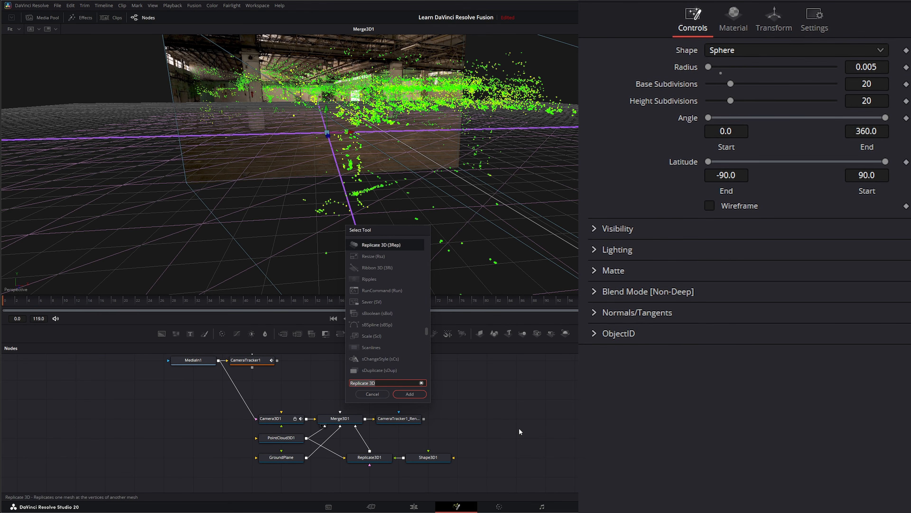
{"action": "type", "text": "fbx"}
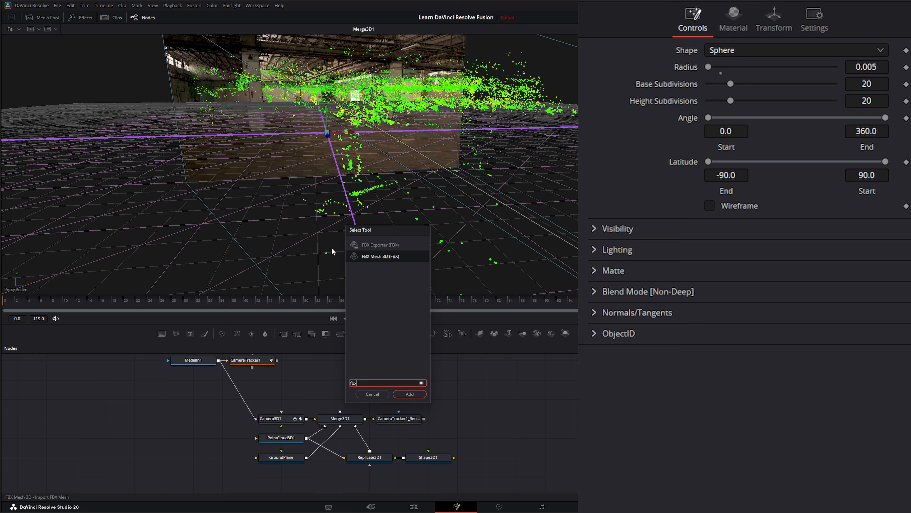
{"action": "left_click", "coordinate": [374, 246]}
{"action": "left_click", "coordinate": [410, 394]}
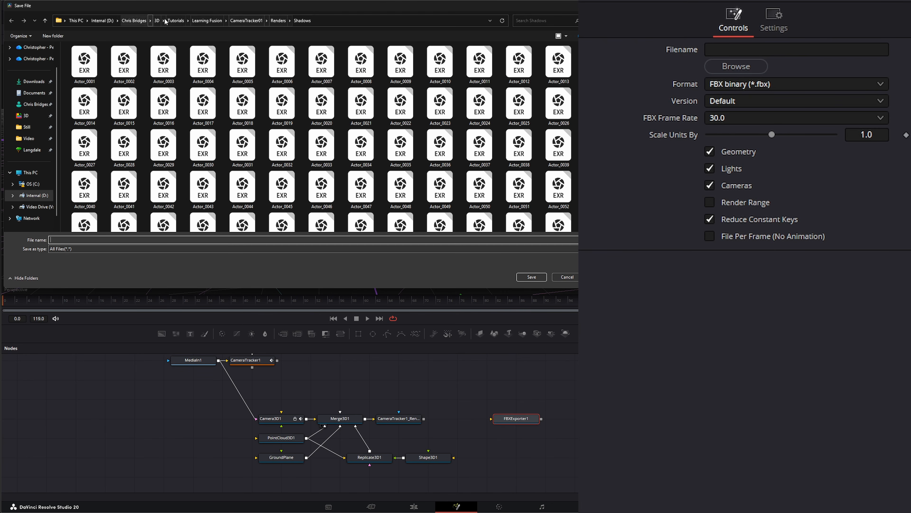
Step: Set the FBX Exporter's output file to Camera_Track_02 in the CameraTracker01 folder
{"action": "left_click", "coordinate": [250, 22]}
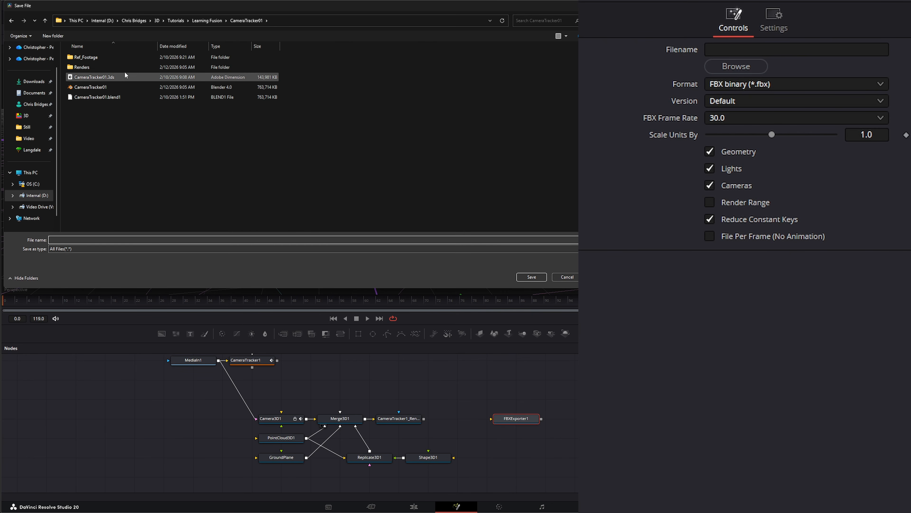
{"action": "left_click", "coordinate": [87, 240]}
{"action": "type", "text": "Cam"}
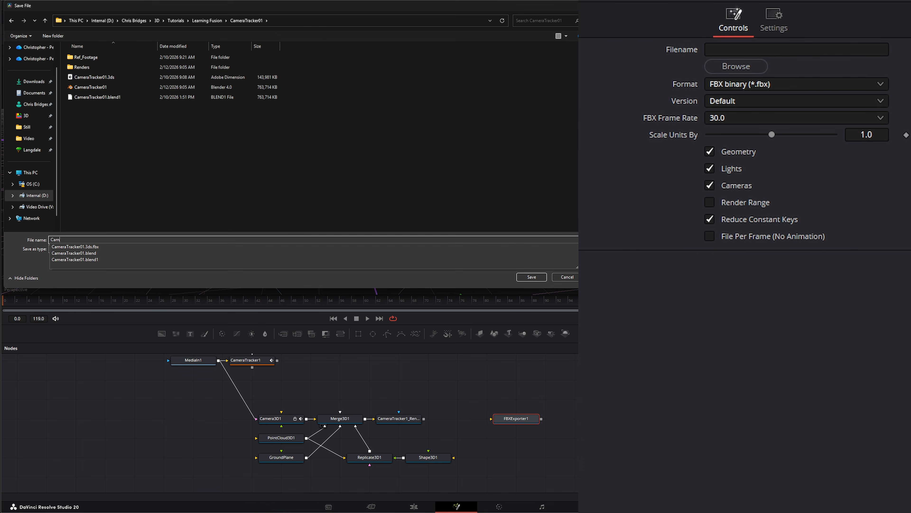
{"action": "type", "text": "era_Track_02"}
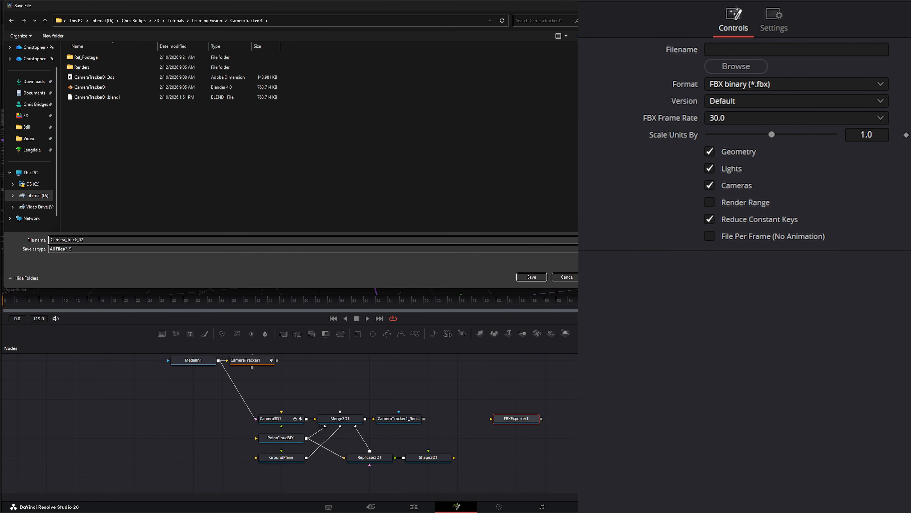
{"action": "key", "text": "Return"}
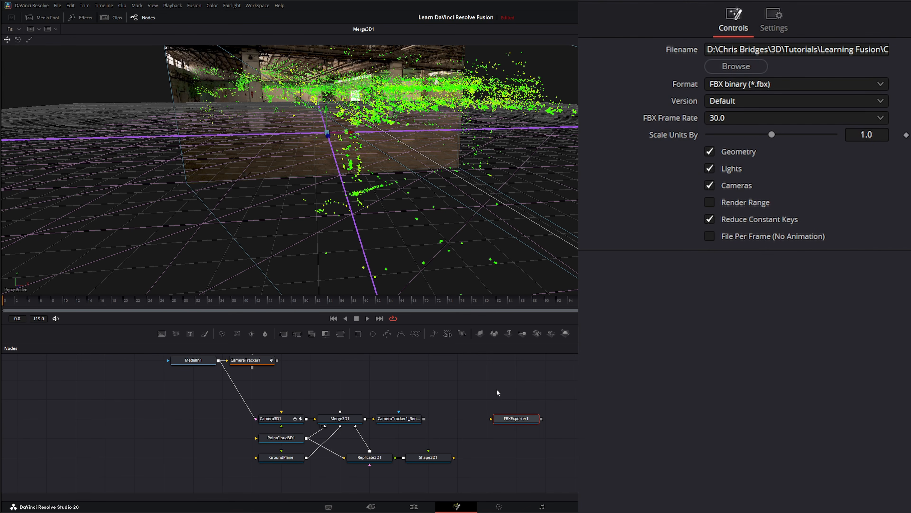
Step: Connect Merge3D1 to FBXExporter1 and exclude lights from the FBX export
{"action": "left_click_drag", "start_coordinate": [402, 418], "coordinate": [502, 418]}
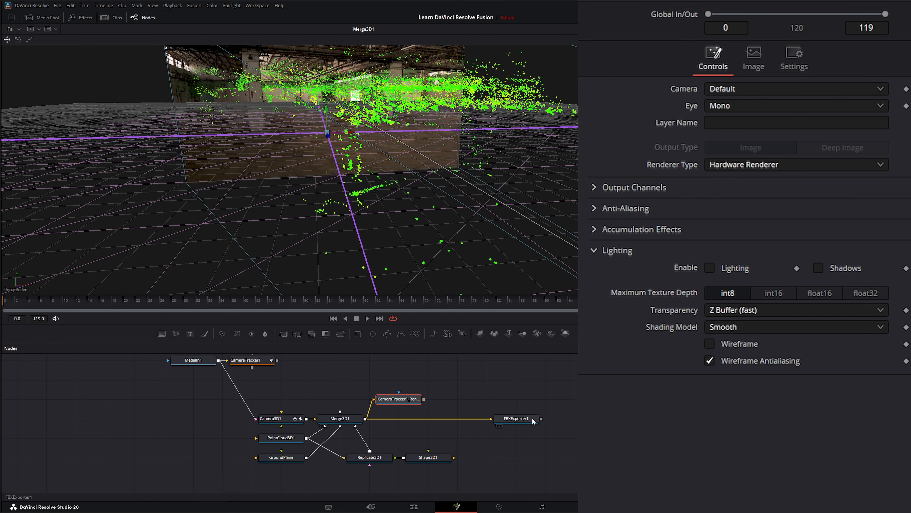
{"action": "left_click", "coordinate": [518, 420]}
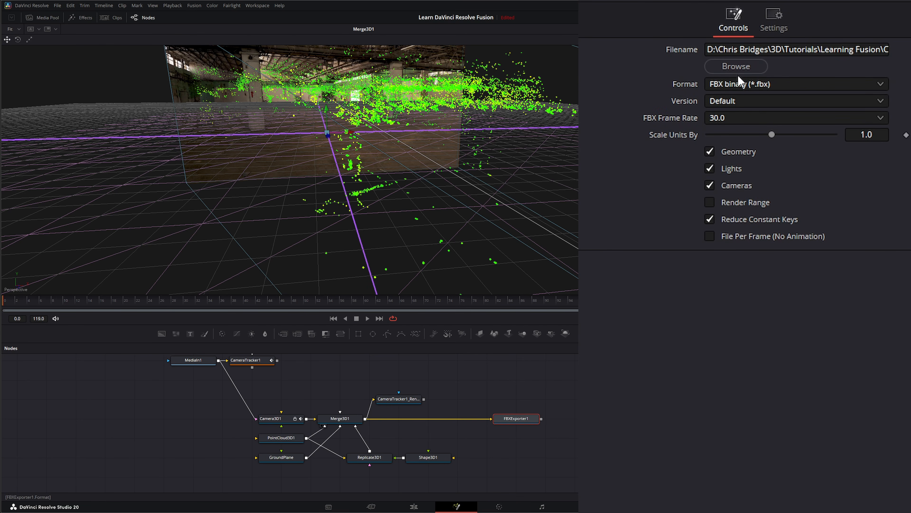
{"action": "left_click", "coordinate": [728, 86]}
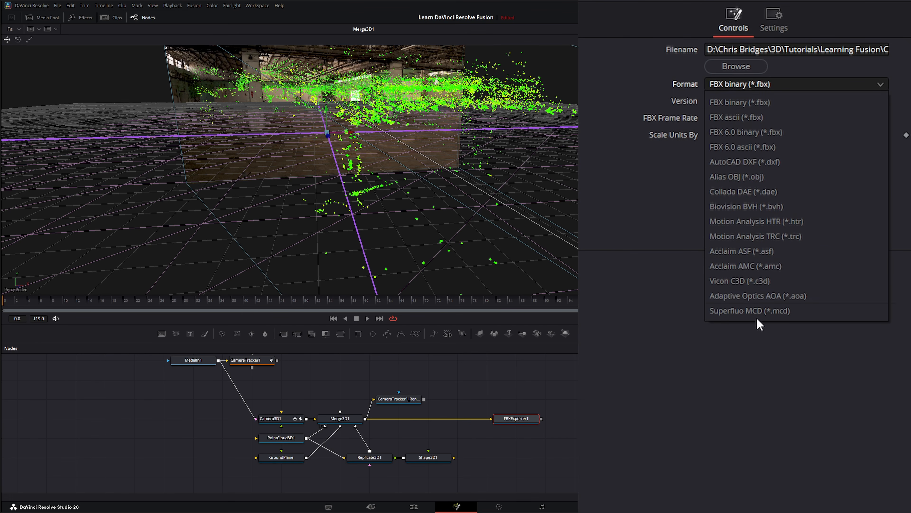
{"action": "left_click", "coordinate": [739, 471]}
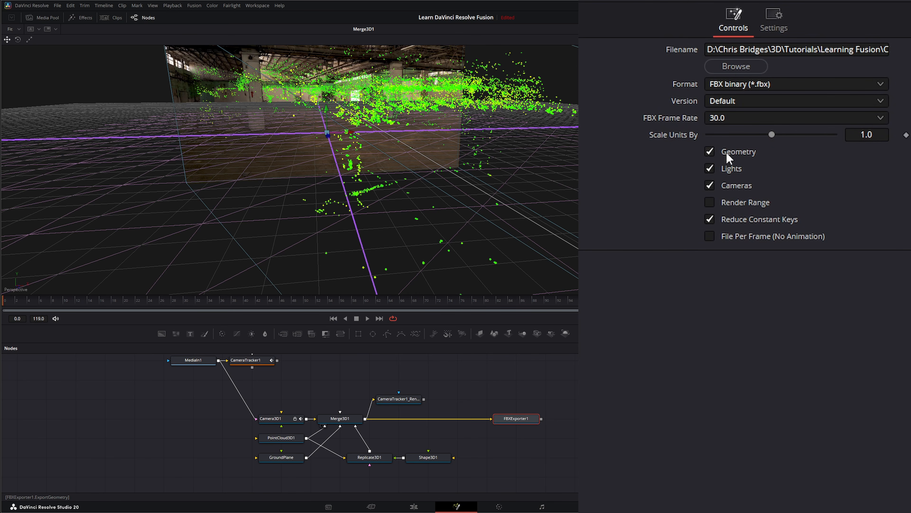
{"action": "left_click", "coordinate": [710, 169]}
{"action": "left_click", "coordinate": [195, 5]}
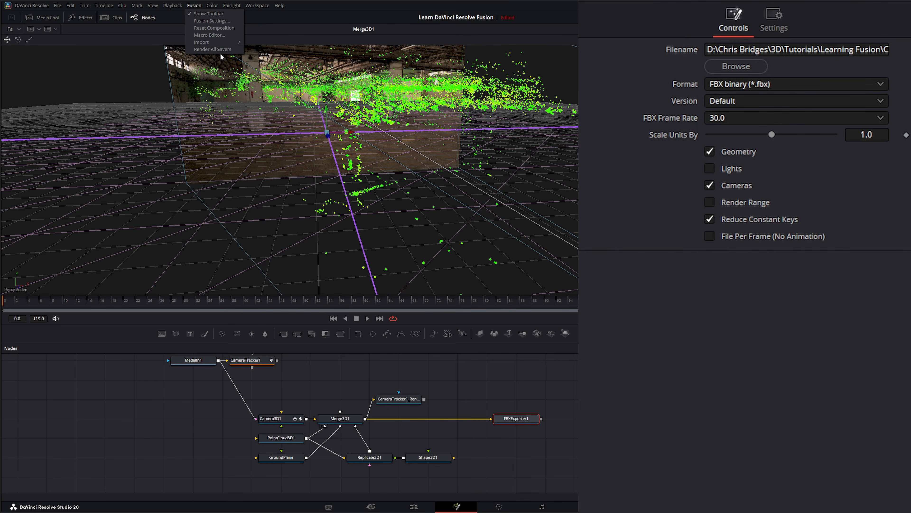
{"action": "left_click", "coordinate": [437, 394]}
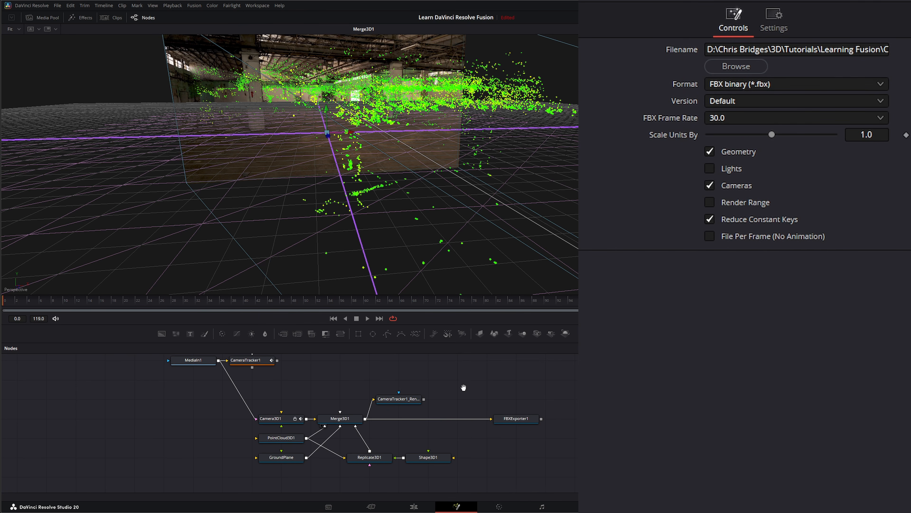
Step: Move MediaIn1 above the CameraTracker1 row and feed its output into a new Saver node
{"action": "left_click_drag", "start_coordinate": [463, 387], "coordinate": [481, 430]}
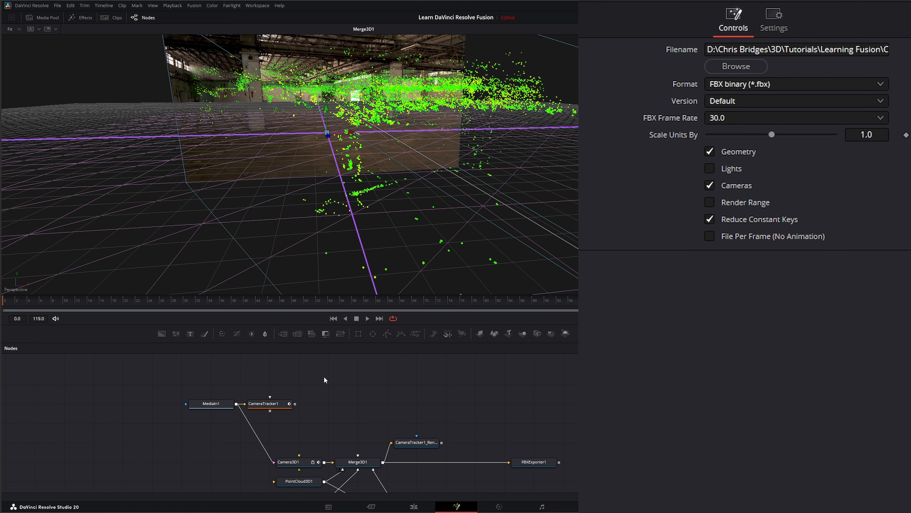
{"action": "left_click", "coordinate": [213, 404]}
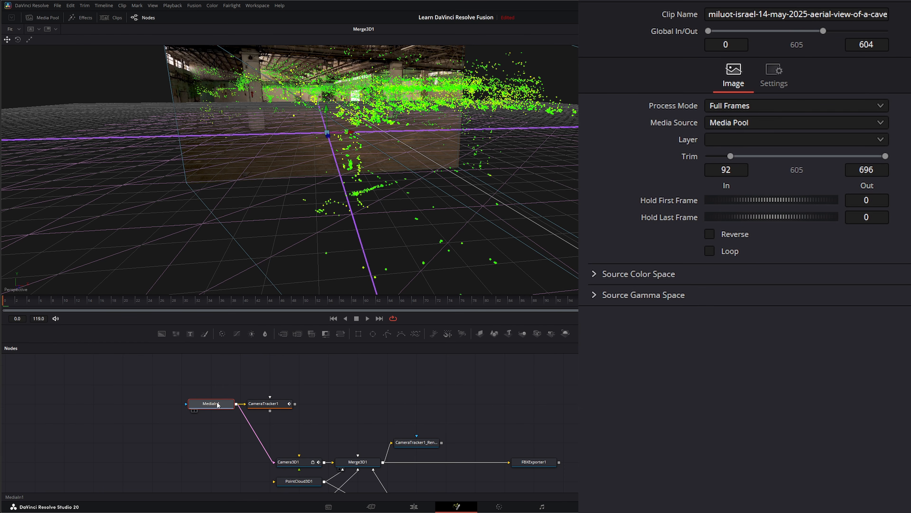
{"action": "left_click_drag", "start_coordinate": [218, 405], "coordinate": [218, 386]}
{"action": "left_click", "coordinate": [337, 395]}
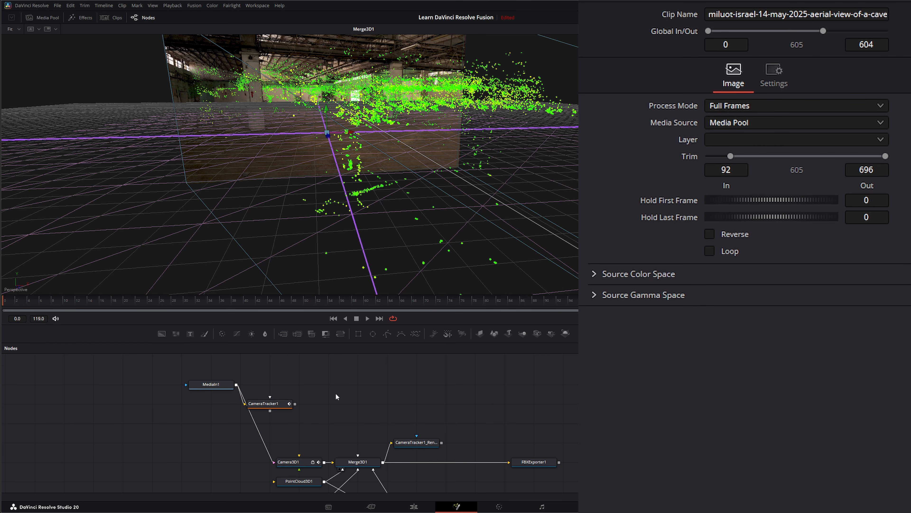
{"action": "key", "text": "shift+space"}
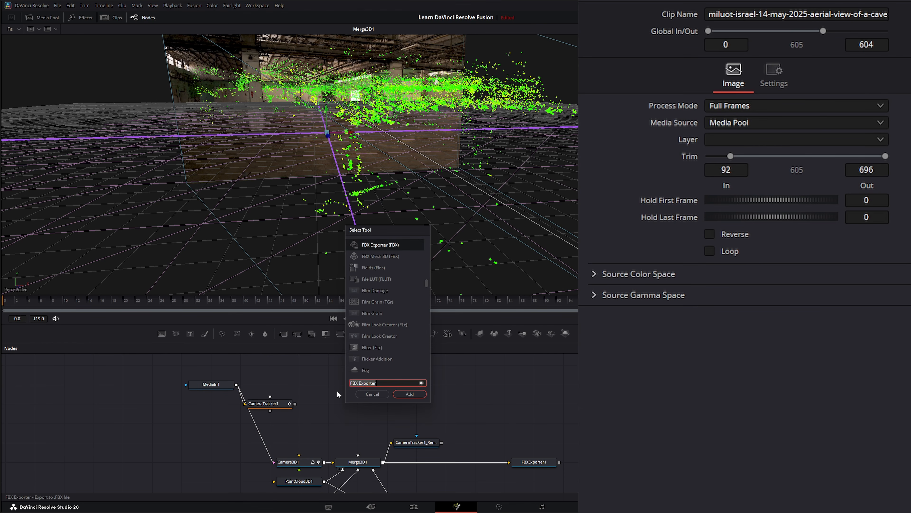
{"action": "type", "text": "saver"}
{"action": "key", "text": "Return"}
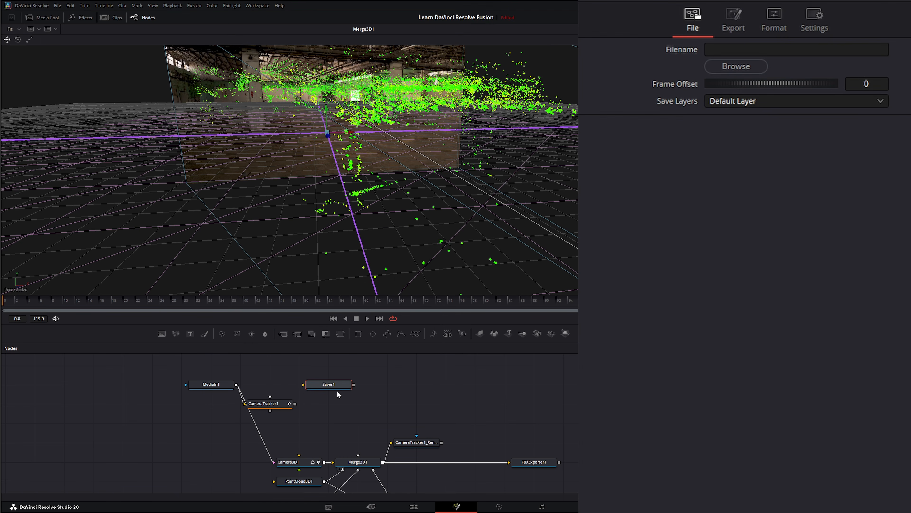
{"action": "left_click_drag", "start_coordinate": [237, 384], "coordinate": [337, 384]}
{"action": "left_click", "coordinate": [324, 402]}
{"action": "left_click_drag", "start_coordinate": [292, 369], "coordinate": [373, 395]}
Step: Create a folder named Ref_Footage_02 inside CameraTracker01 and open it as the Saver's output location
{"action": "left_click", "coordinate": [732, 64]}
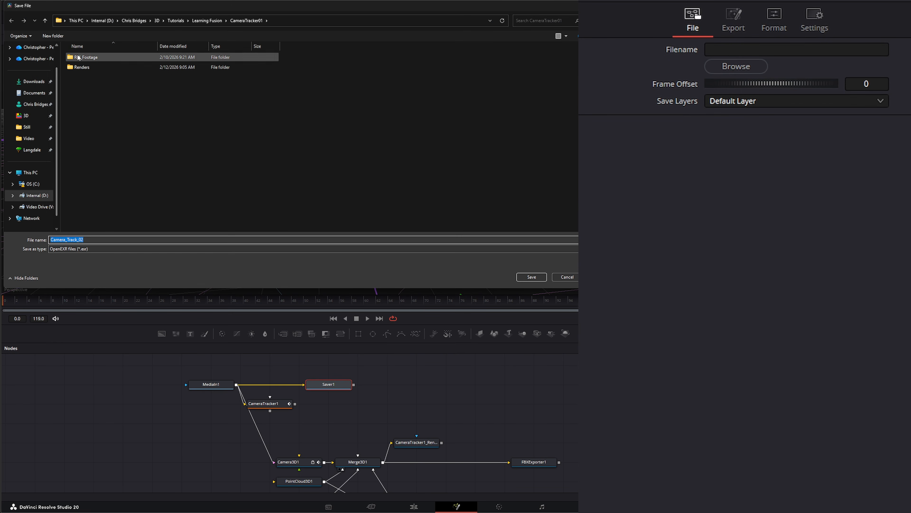
{"action": "left_click", "coordinate": [50, 36]}
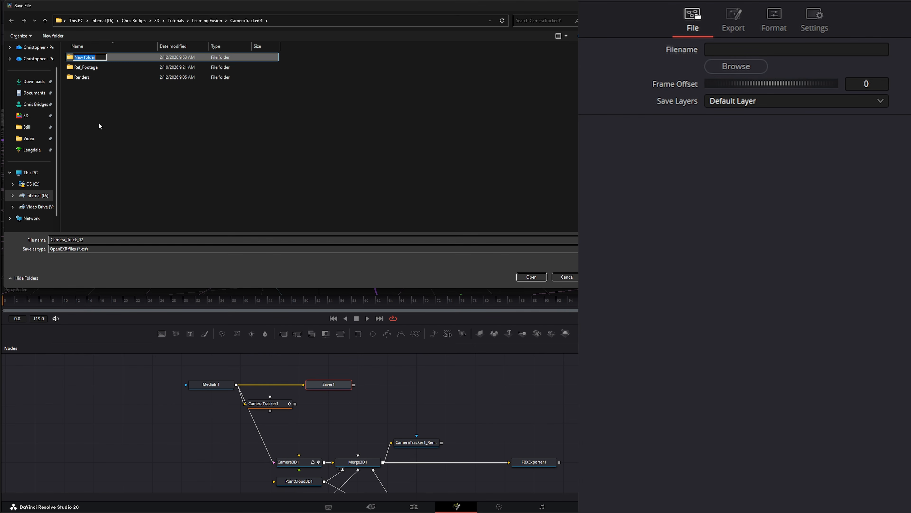
{"action": "type", "text": "Ref_Footage_02"}
{"action": "key", "text": "Return"}
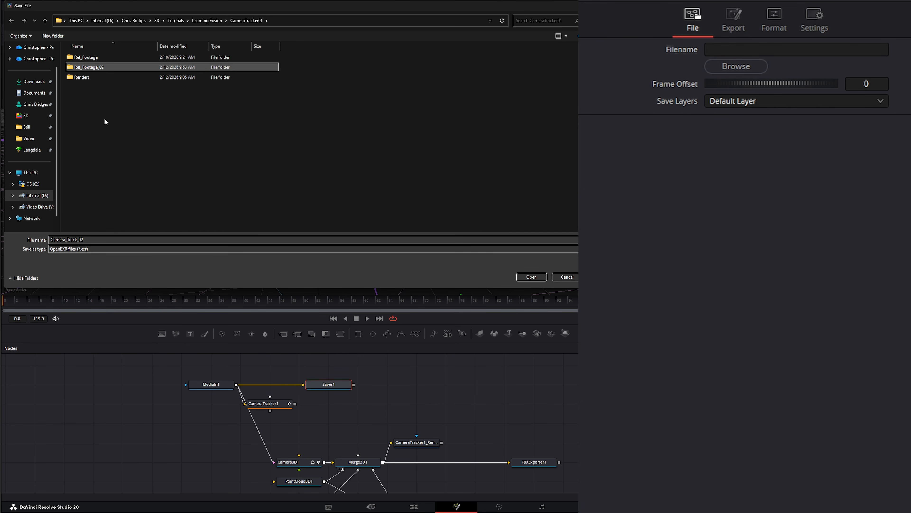
{"action": "double_click", "coordinate": [99, 67]}
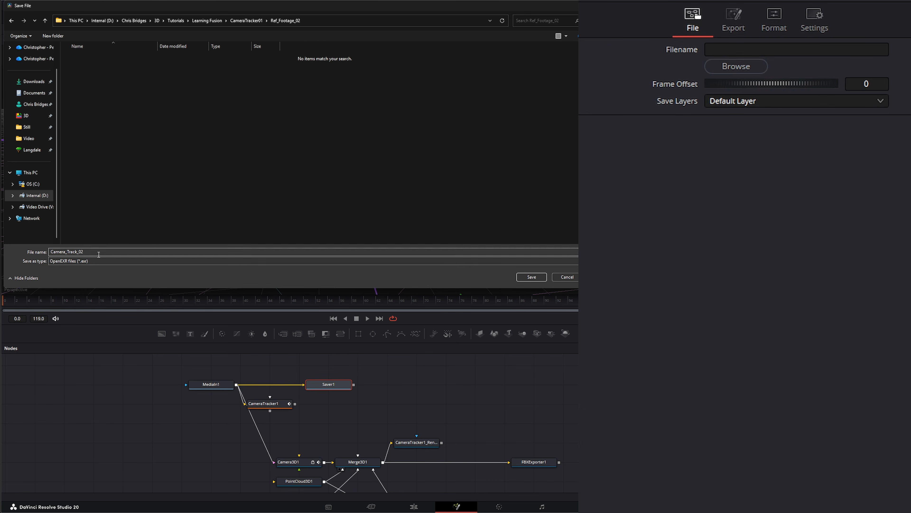
Step: Name the Saver's OpenEXR output Ref_Footage and render all savers
{"action": "type", "text": "Ref_Footage"}
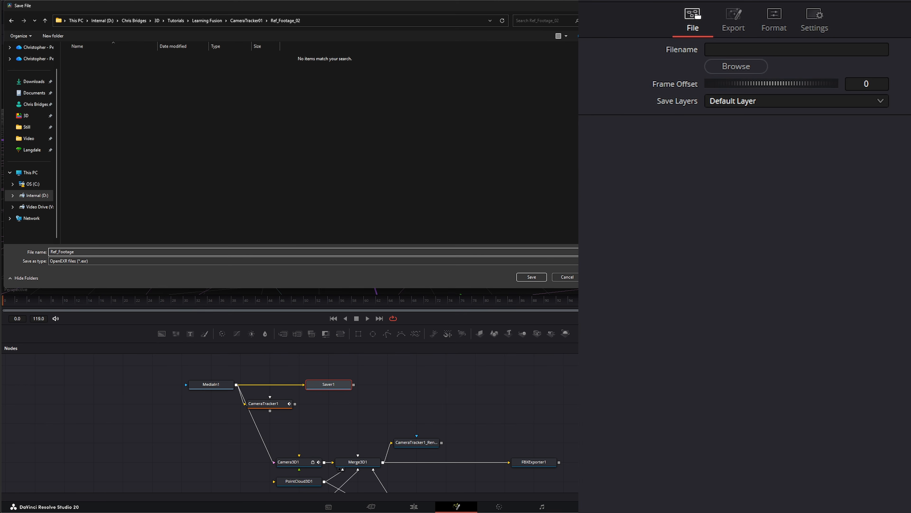
{"action": "key", "text": "Return"}
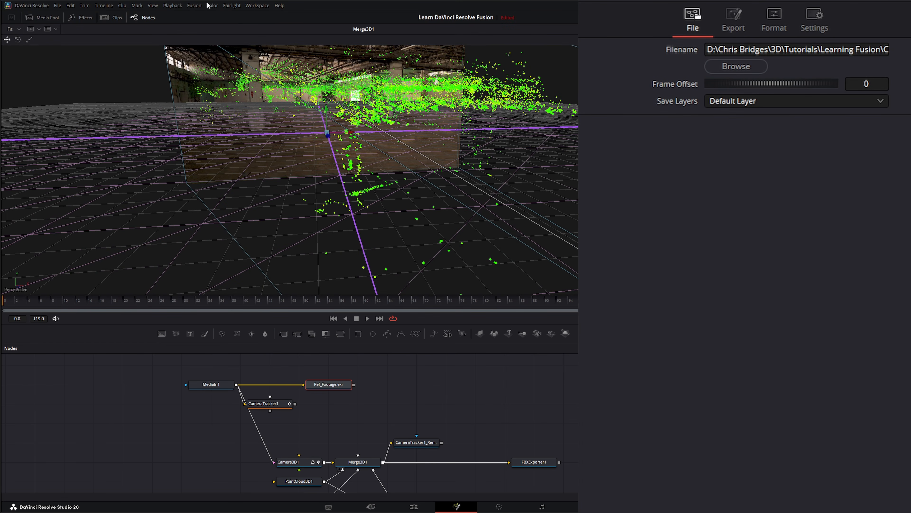
{"action": "left_click", "coordinate": [194, 5]}
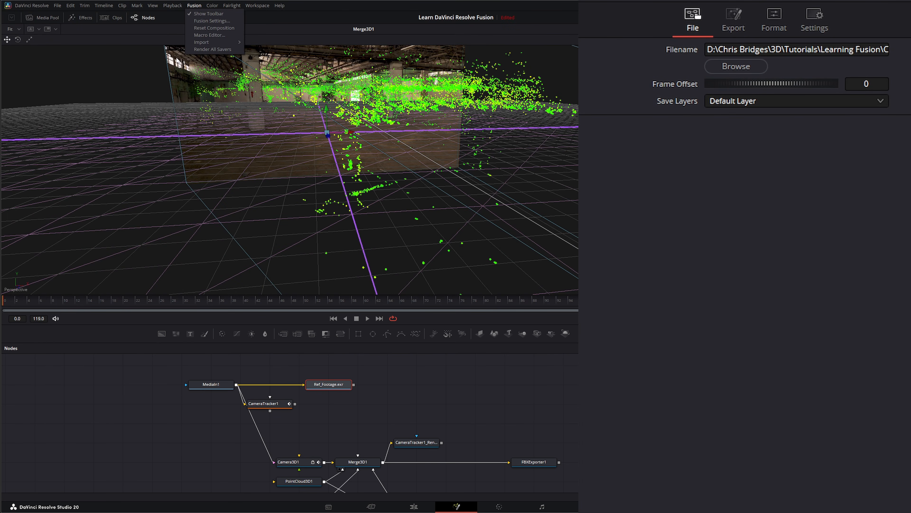
{"action": "left_click", "coordinate": [213, 50]}
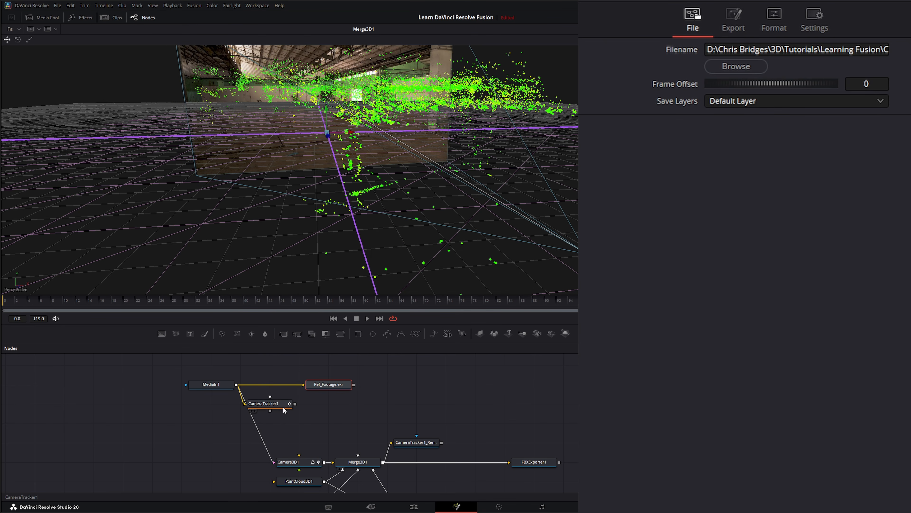
Step: Disconnect the Ref_Footage saver, FBXExporter1 and CameraTracker1 and stack them together away from the 3D scene nodes
{"action": "left_click_drag", "start_coordinate": [268, 403], "coordinate": [297, 403]}
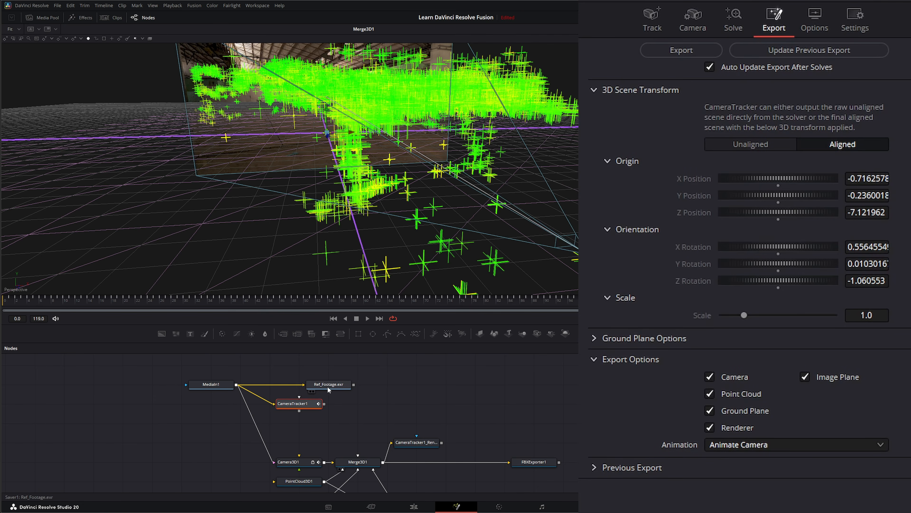
{"action": "left_click", "coordinate": [328, 386]}
{"action": "left_click_drag", "start_coordinate": [304, 385], "coordinate": [284, 385]}
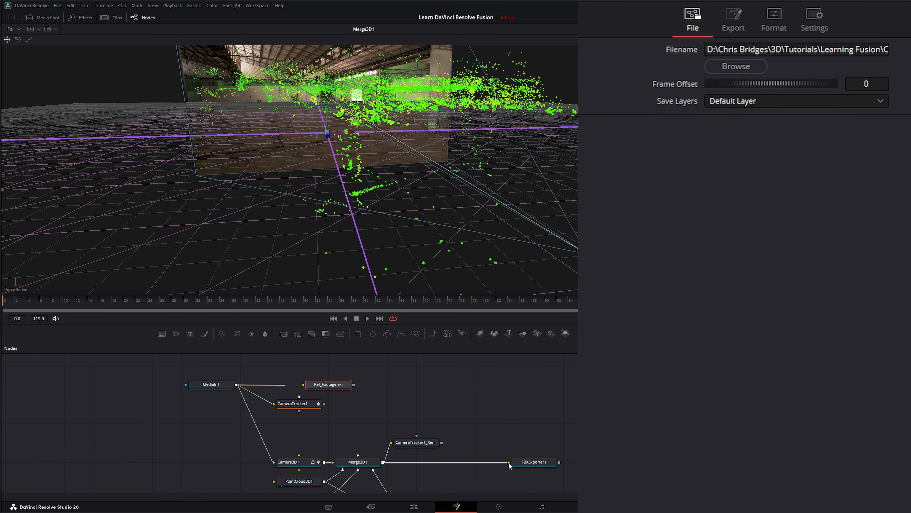
{"action": "left_click_drag", "start_coordinate": [328, 385], "coordinate": [113, 378]}
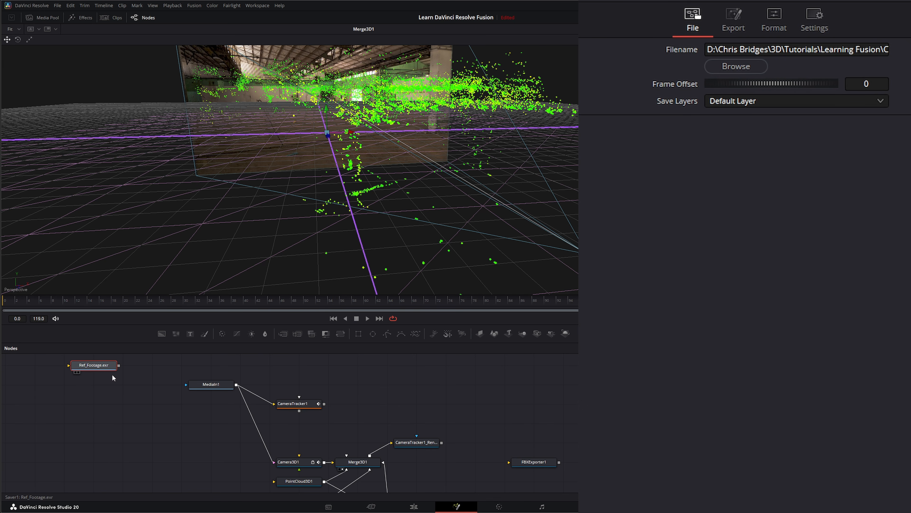
{"action": "left_click_drag", "start_coordinate": [529, 464], "coordinate": [89, 389]}
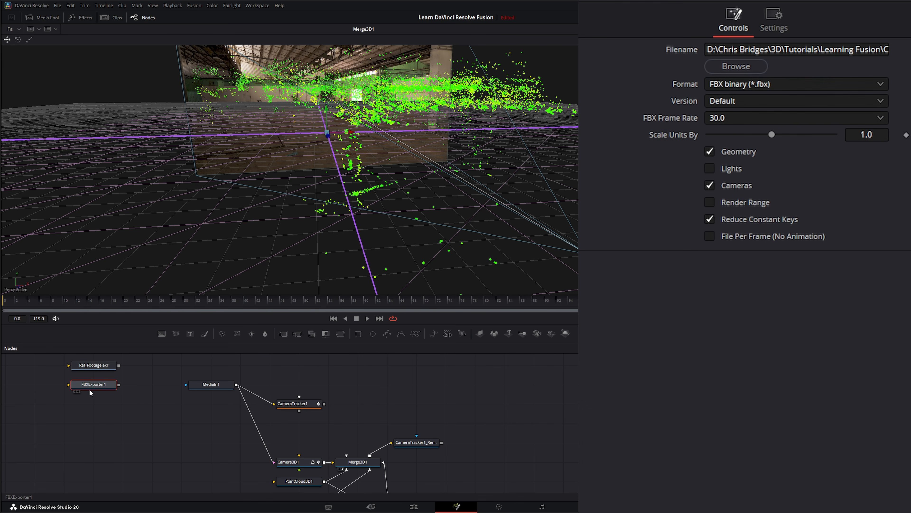
{"action": "left_click_drag", "start_coordinate": [292, 403], "coordinate": [98, 407]}
{"action": "left_click", "coordinate": [209, 404]}
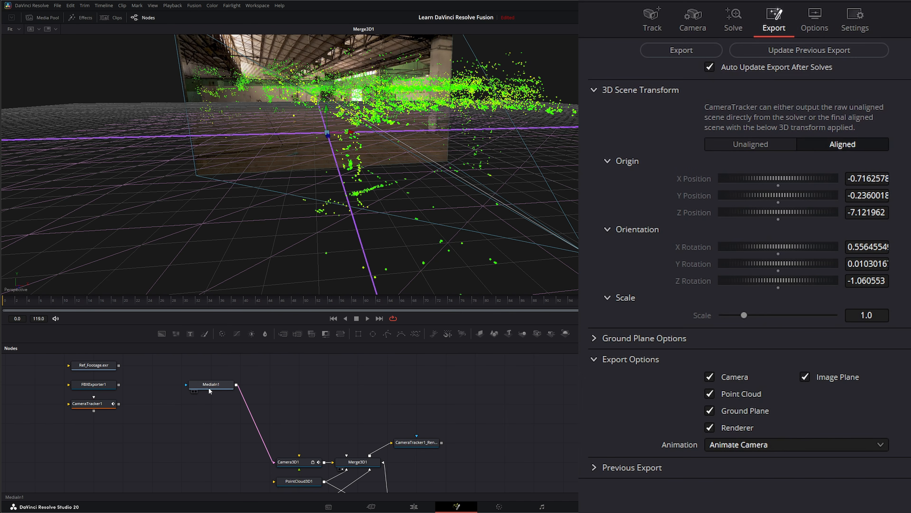
Step: Detach MediaIn1 from Camera3D1 into empty node space and display it in the viewer
{"action": "left_click_drag", "start_coordinate": [209, 387], "coordinate": [208, 464]}
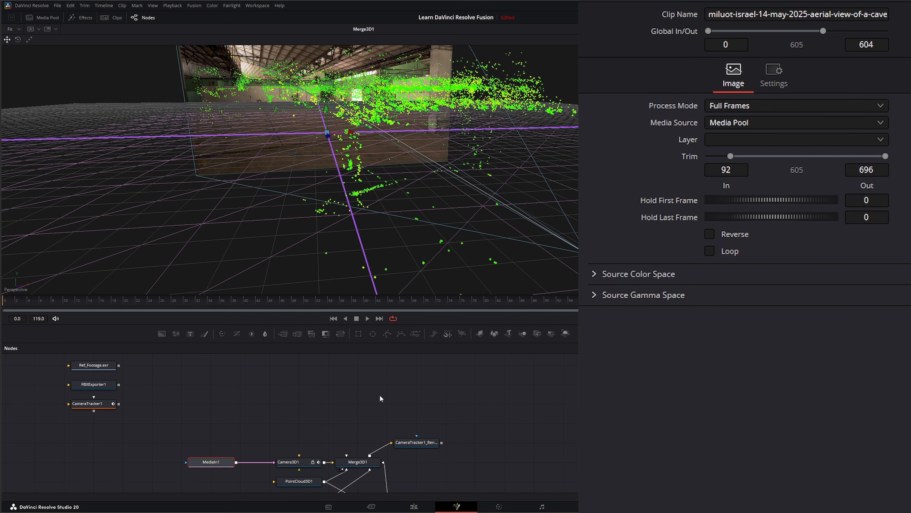
{"action": "left_click_drag", "start_coordinate": [319, 425], "coordinate": [488, 477]}
{"action": "left_click_drag", "start_coordinate": [204, 420], "coordinate": [205, 379]}
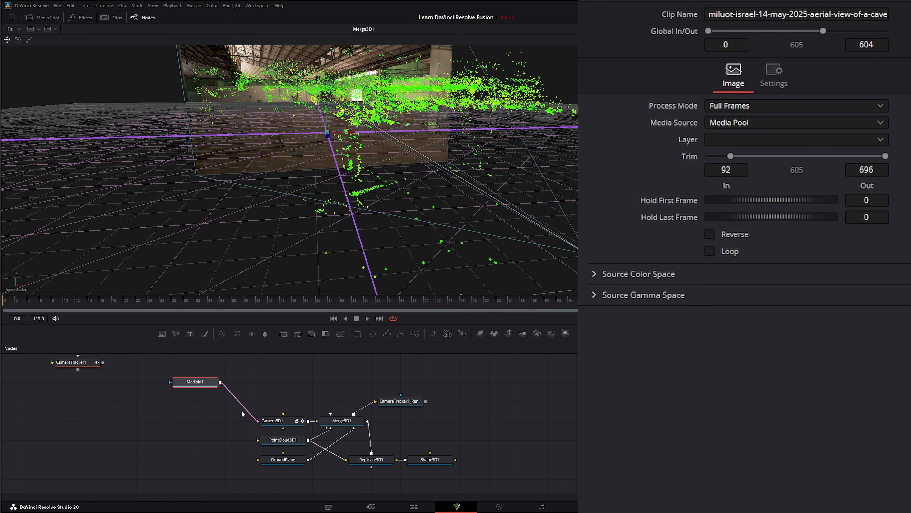
{"action": "left_click", "coordinate": [248, 412]}
{"action": "left_click_drag", "start_coordinate": [241, 391], "coordinate": [137, 466]}
{"action": "left_click_drag", "start_coordinate": [202, 428], "coordinate": [232, 431]}
{"action": "key", "text": "2"}
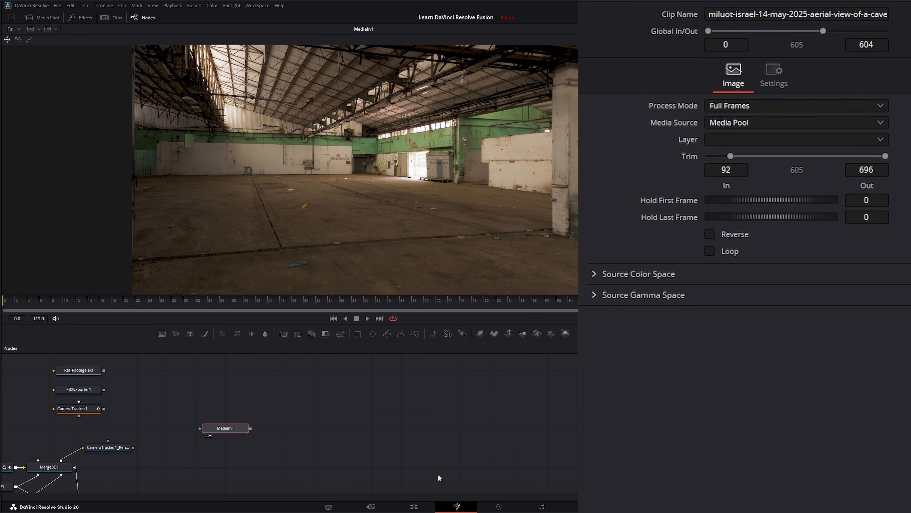
Step: Switch to Blender and delete the default camera, cube and light from the scene
{"action": "mouse_move", "coordinate": [349, 502]}
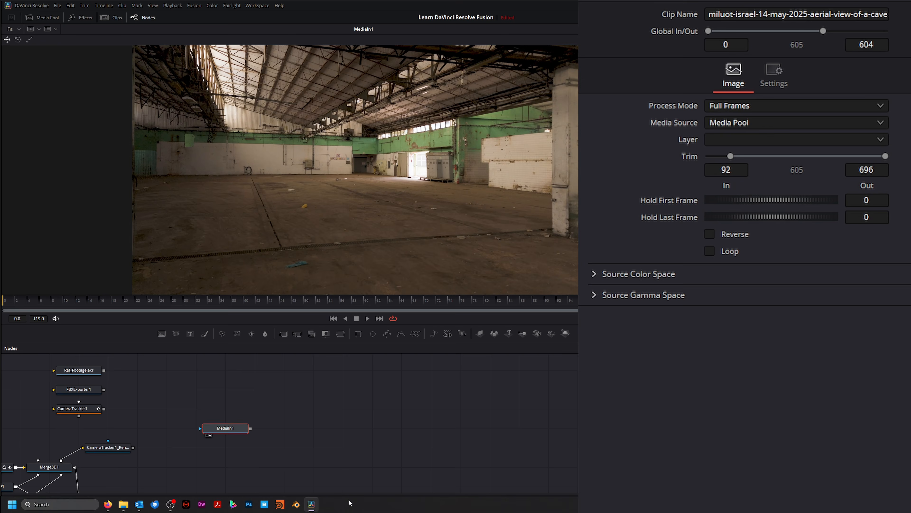
{"action": "left_click", "coordinate": [294, 505]}
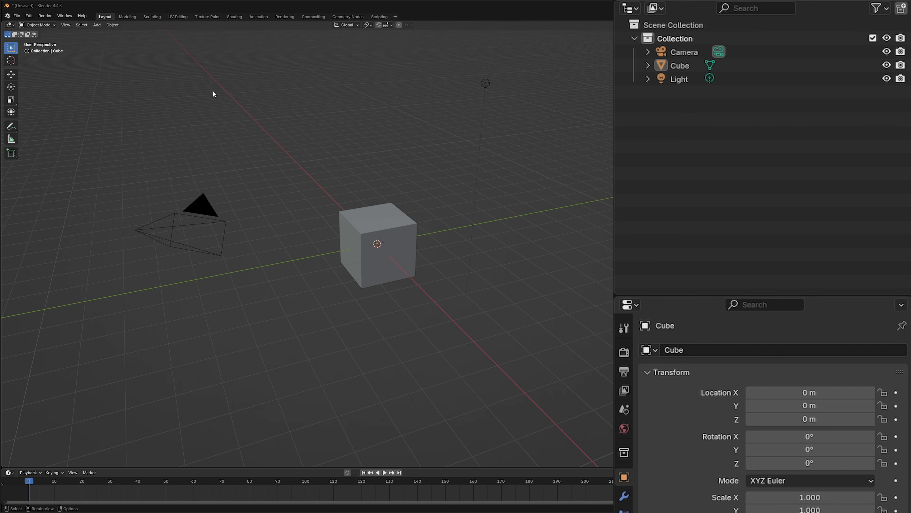
{"action": "left_click_drag", "start_coordinate": [95, 54], "coordinate": [578, 381]}
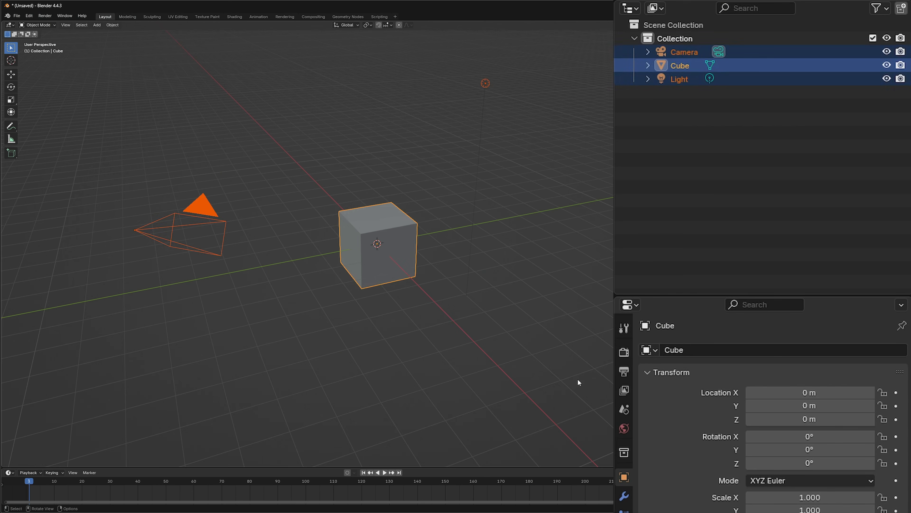
{"action": "key", "text": "Delete"}
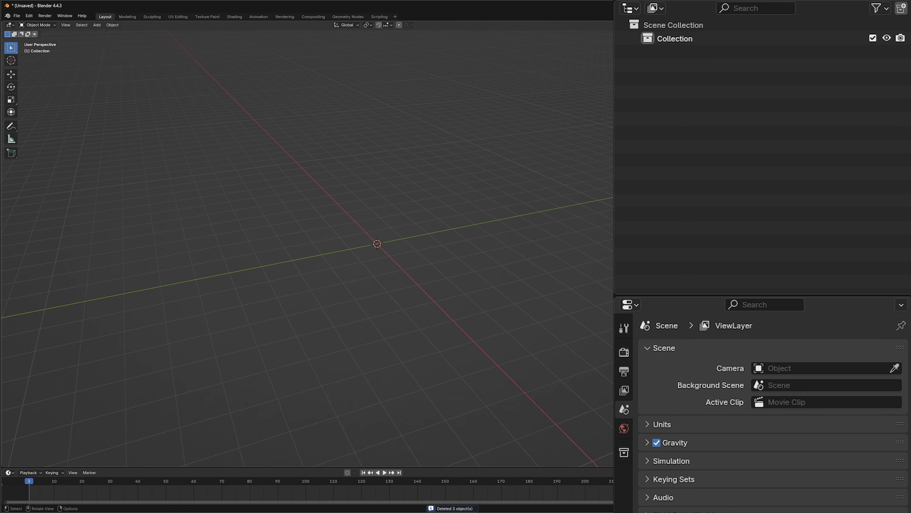
Step: Set the render engine to Cycles and its device to GPU Compute
{"action": "left_click", "coordinate": [624, 353]}
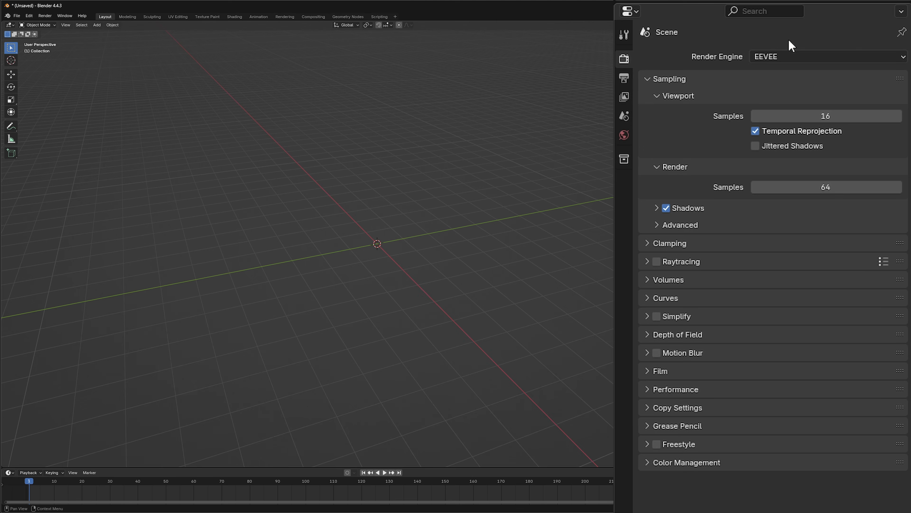
{"action": "left_click", "coordinate": [761, 58]}
{"action": "left_click", "coordinate": [790, 104]}
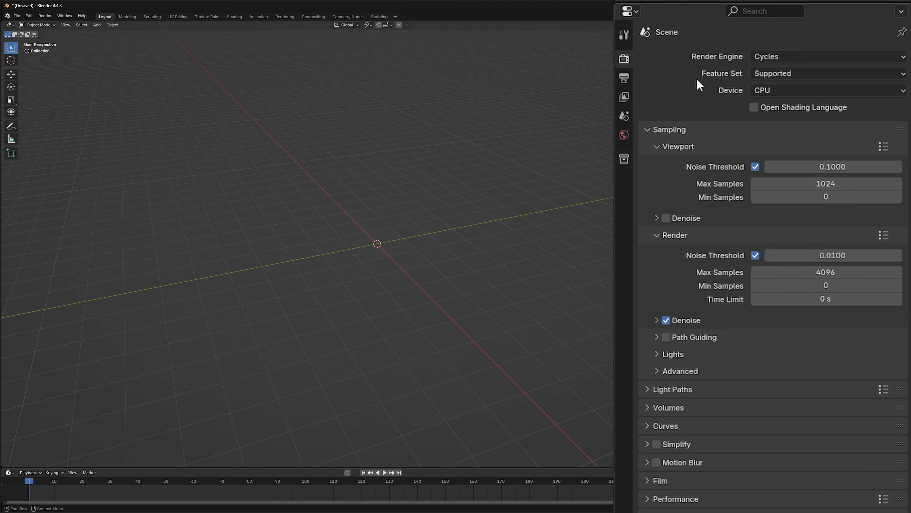
{"action": "left_click", "coordinate": [771, 91]}
{"action": "left_click", "coordinate": [771, 120]}
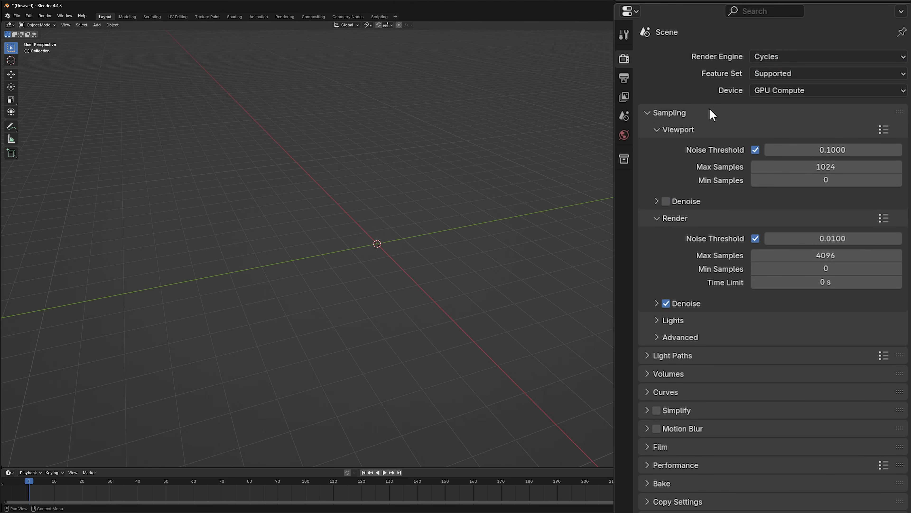
Step: Set the output resolution to 3840 by 2160 px and the end frame to 120
{"action": "left_click", "coordinate": [625, 78]}
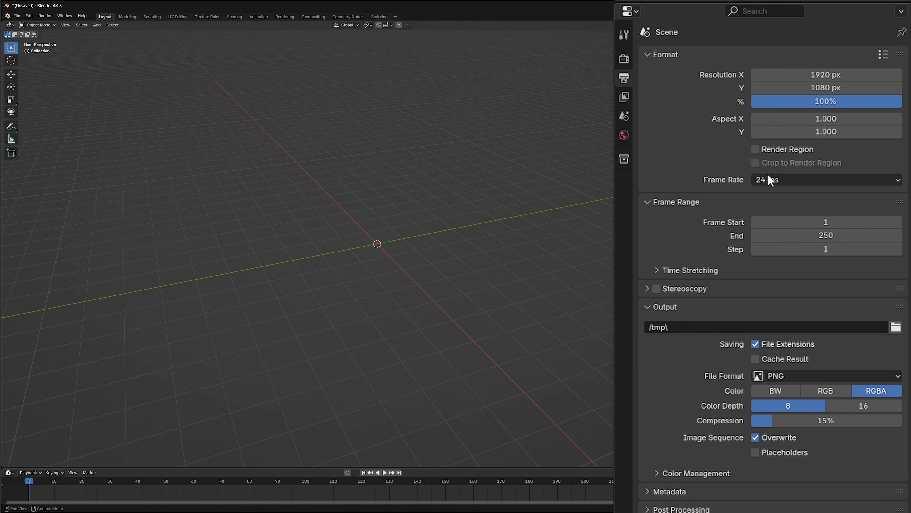
{"action": "left_click", "coordinate": [825, 76]}
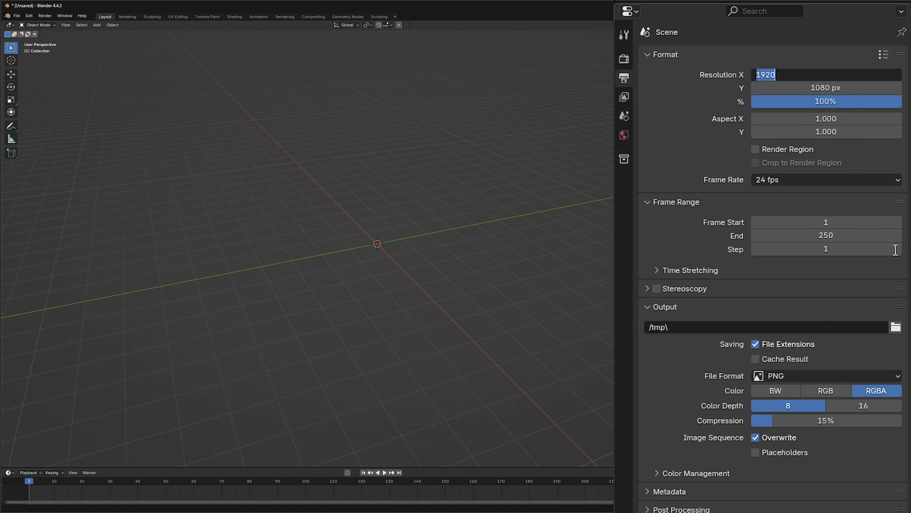
{"action": "type", "text": "3840"}
{"action": "key", "text": "Tab"}
{"action": "type", "text": "2160"}
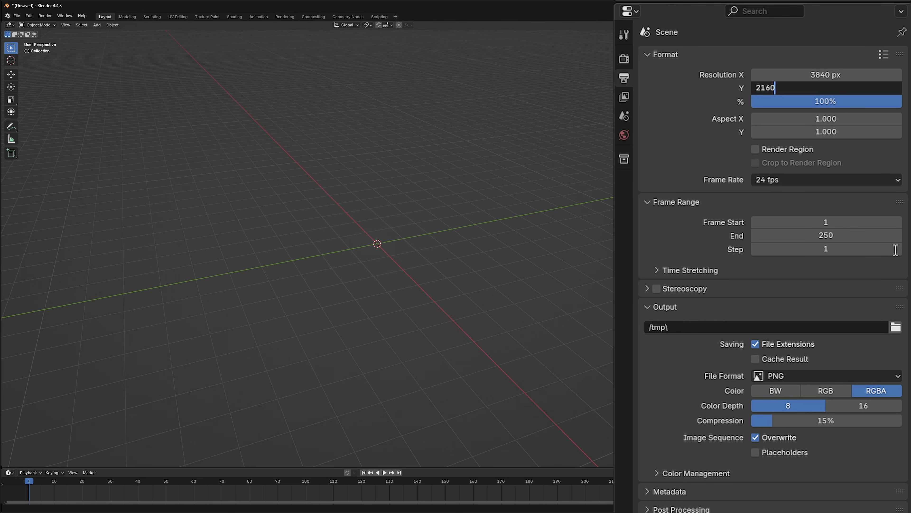
{"action": "key", "text": "Return"}
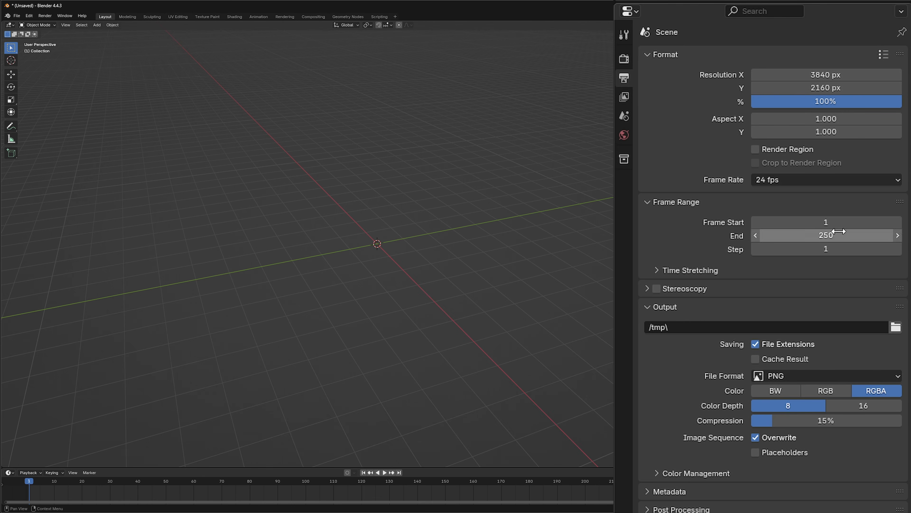
{"action": "left_click", "coordinate": [830, 238]}
{"action": "type", "text": "120"}
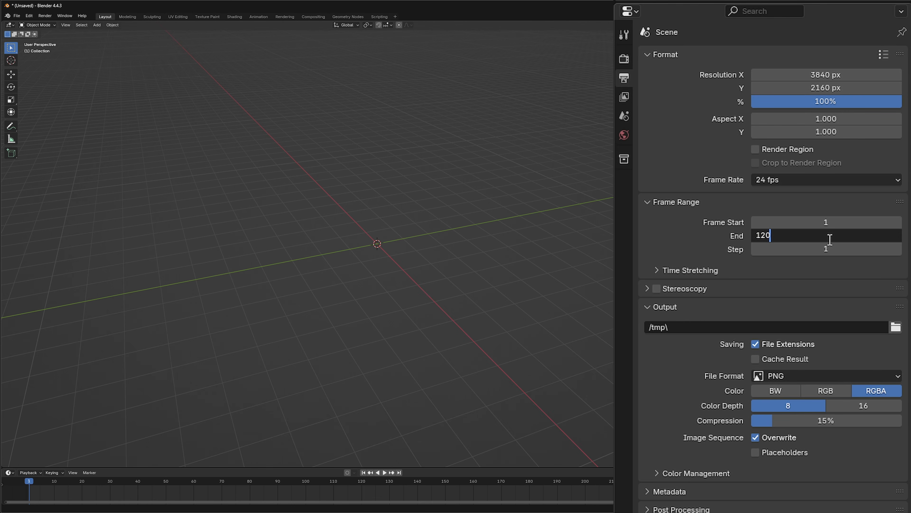
{"action": "key", "text": "Return"}
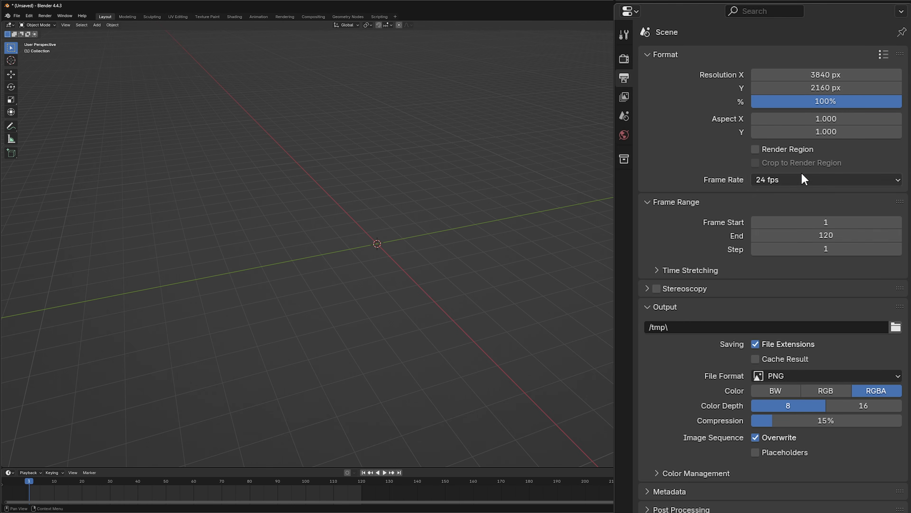
Step: Set the output frame rate to 30 fps and the file format to OpenEXR
{"action": "left_click", "coordinate": [801, 179]}
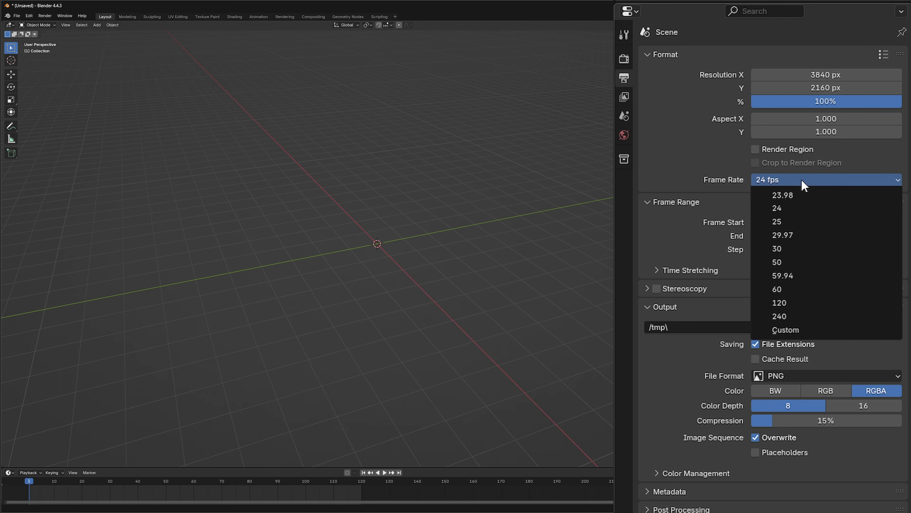
{"action": "left_click", "coordinate": [795, 247]}
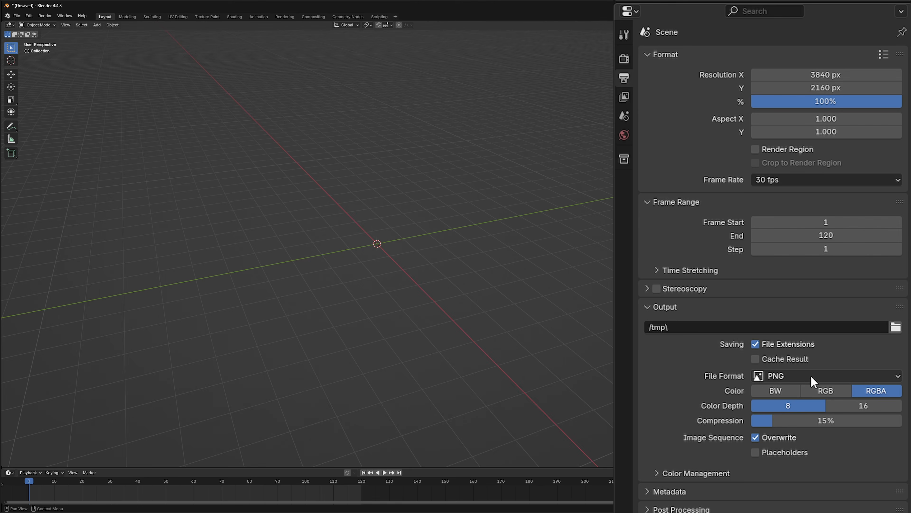
{"action": "left_click", "coordinate": [785, 378]}
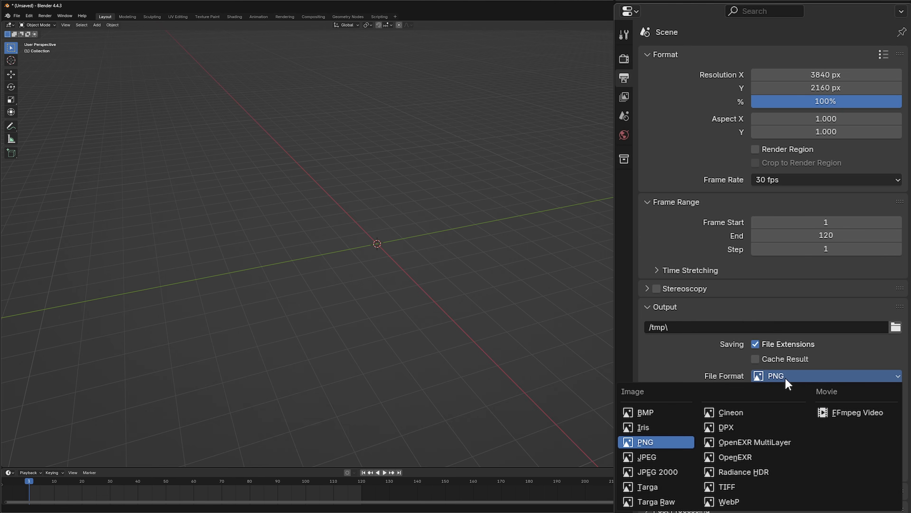
{"action": "left_click", "coordinate": [736, 458]}
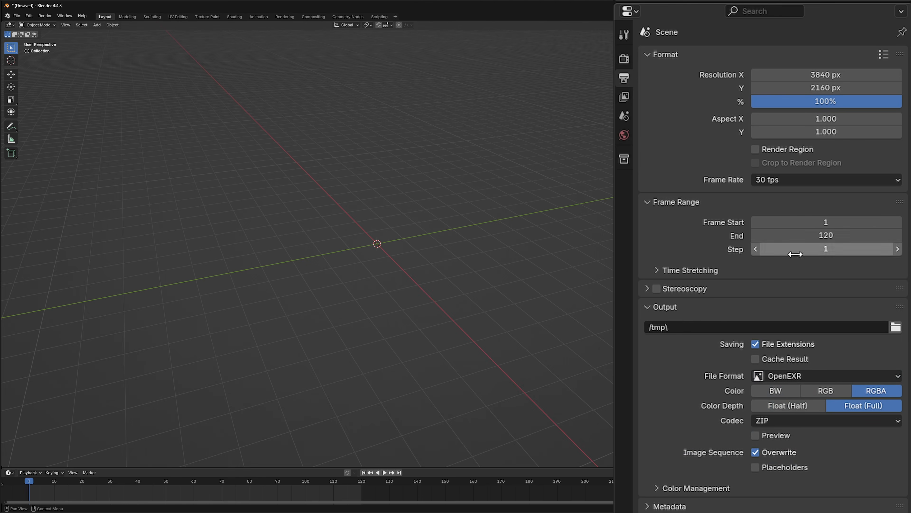
Step: Review the view layer's render pass options, return to the output settings and enlarge the scene outliner
{"action": "left_click", "coordinate": [624, 96]}
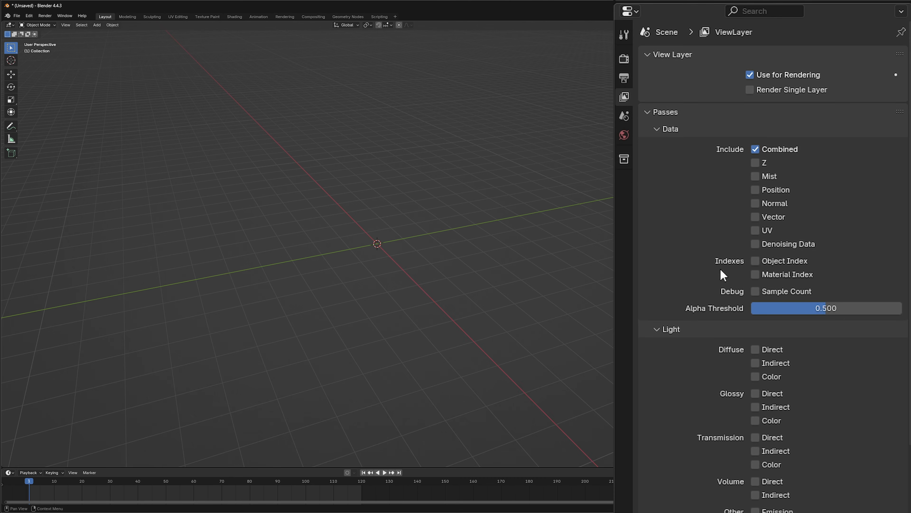
{"action": "left_click", "coordinate": [647, 113]}
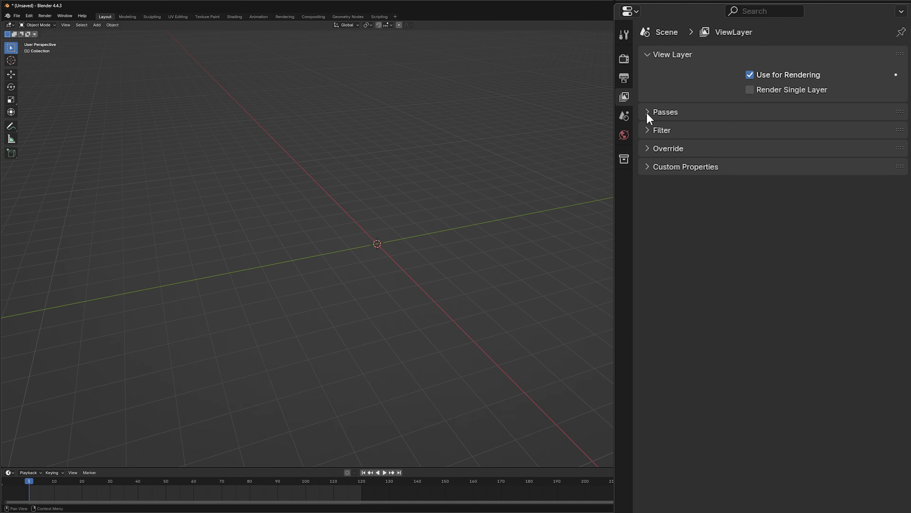
{"action": "left_click", "coordinate": [648, 114]}
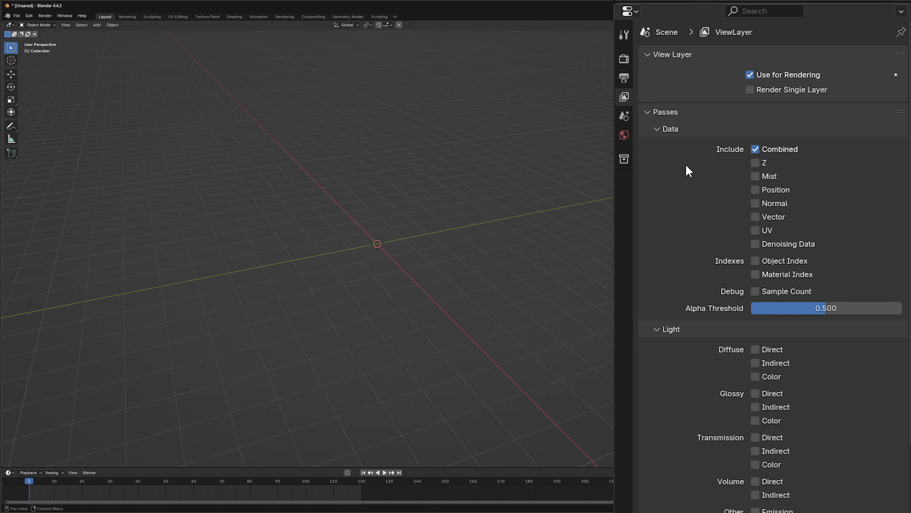
{"action": "left_click", "coordinate": [624, 79]}
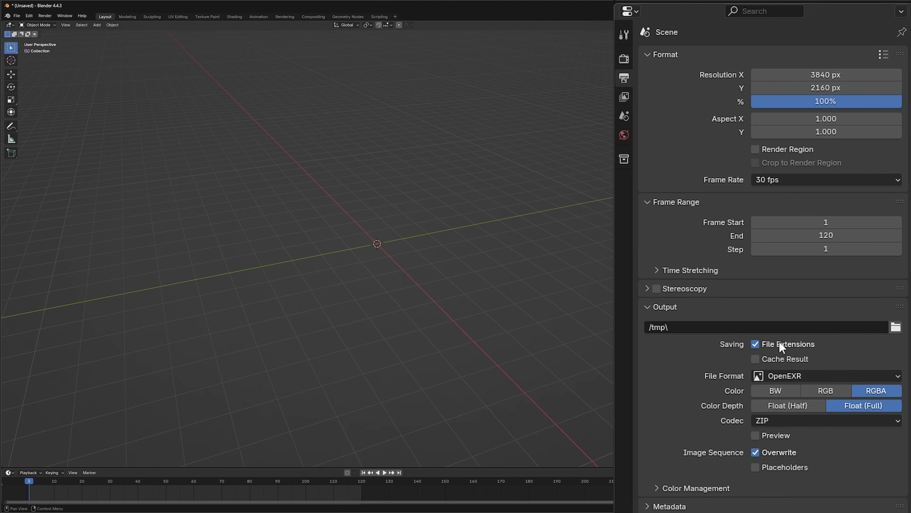
{"action": "left_click_drag", "start_coordinate": [637, 3], "coordinate": [637, 295]}
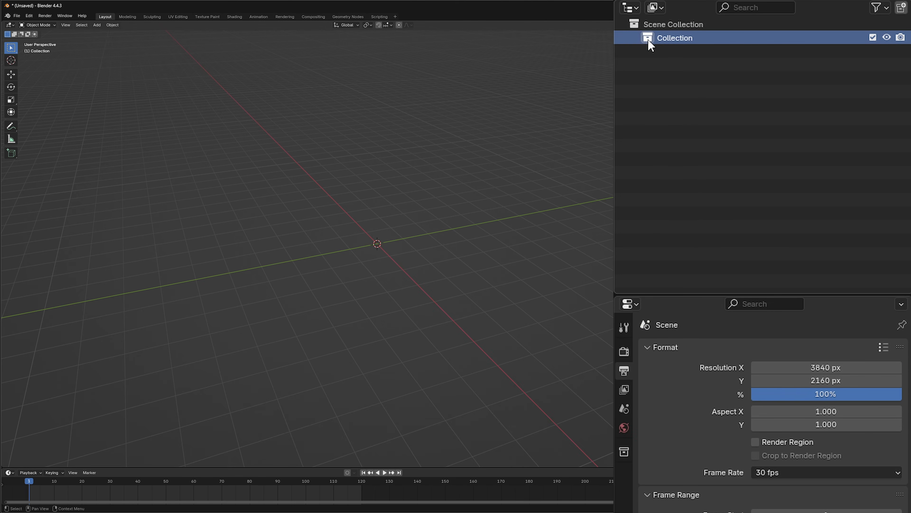
Step: Import the FBX file Camera_Track_02.3ds.fbx from the Tutorials\Learning Fusion\CameraTracker01 folder
{"action": "left_click", "coordinate": [17, 17]}
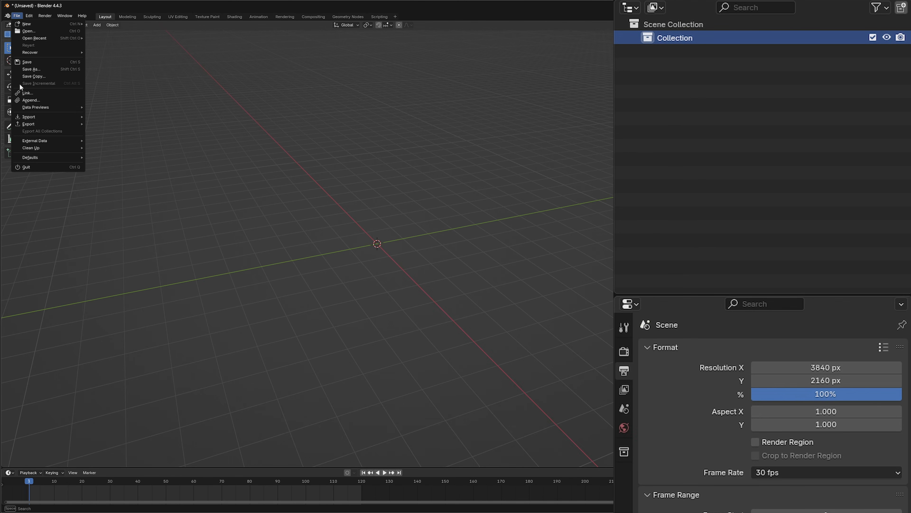
{"action": "mouse_move", "coordinate": [36, 119]}
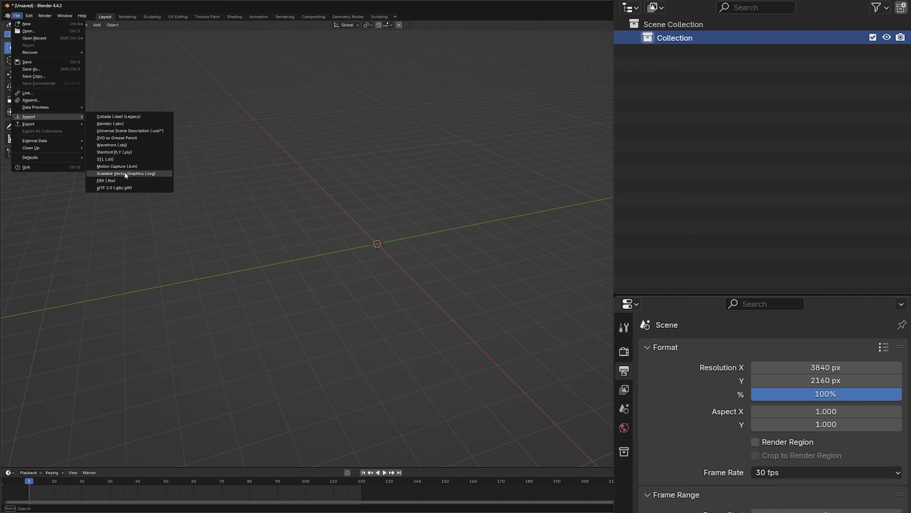
{"action": "left_click", "coordinate": [110, 180]}
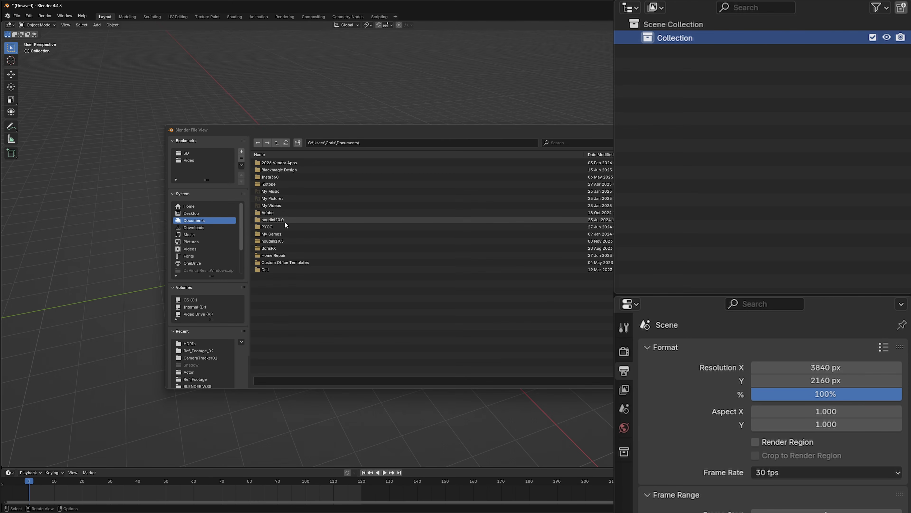
{"action": "left_click", "coordinate": [202, 153]}
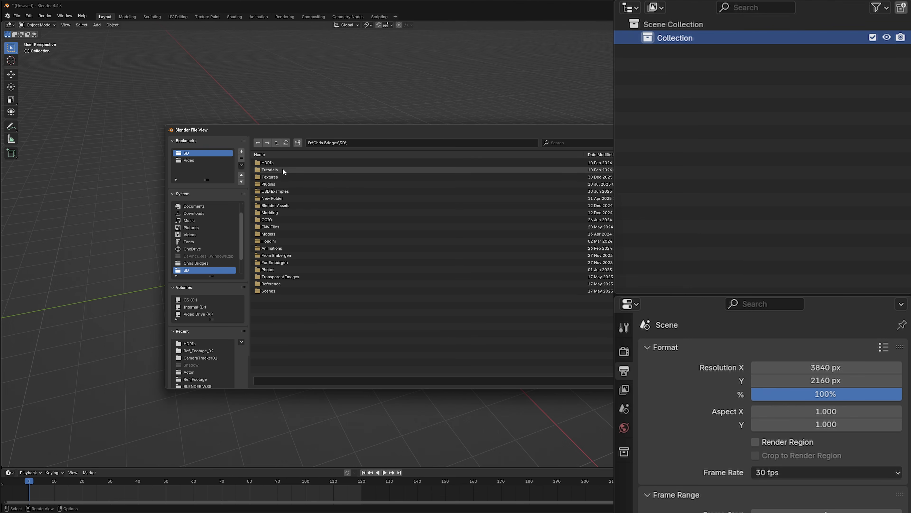
{"action": "double_click", "coordinate": [274, 169]}
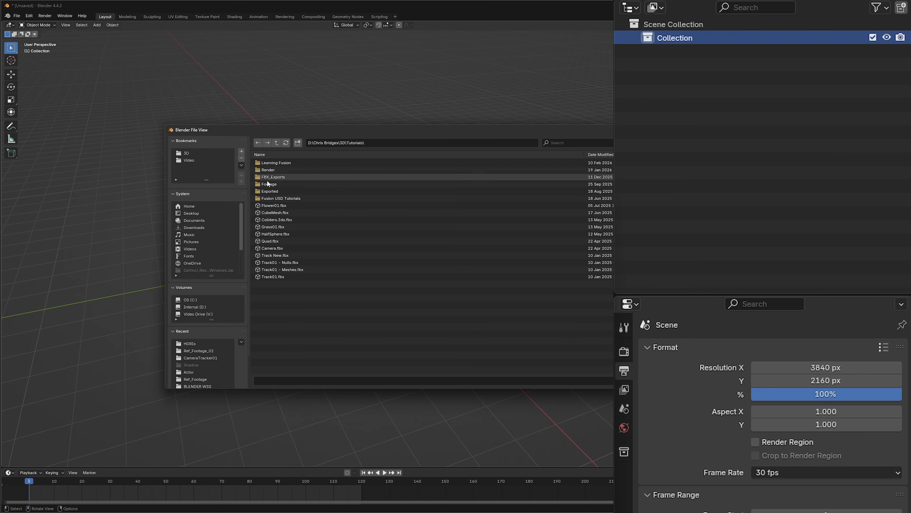
{"action": "double_click", "coordinate": [282, 163]}
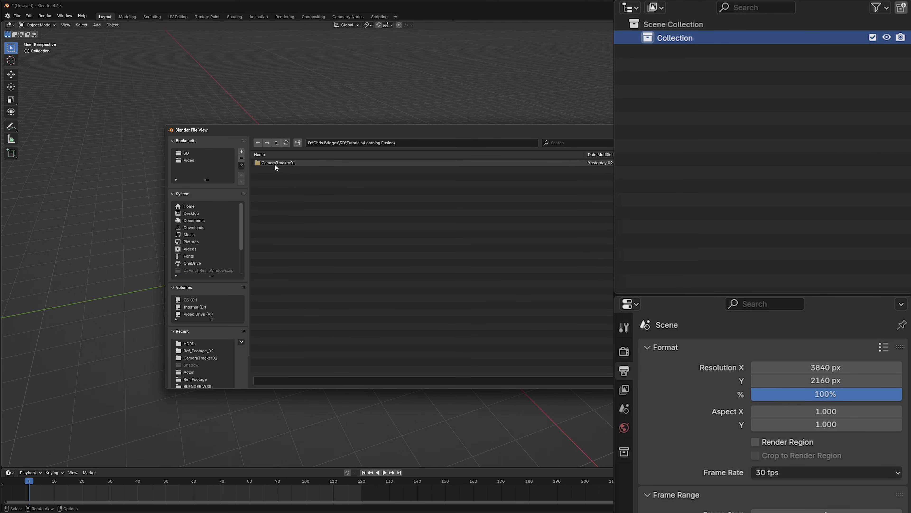
{"action": "double_click", "coordinate": [267, 166]}
{"action": "left_click", "coordinate": [283, 184]}
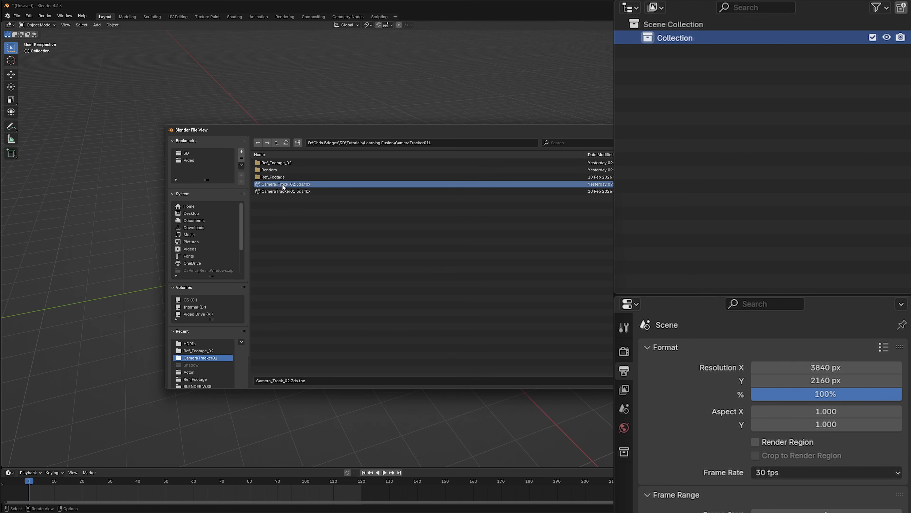
{"action": "double_click", "coordinate": [277, 183]}
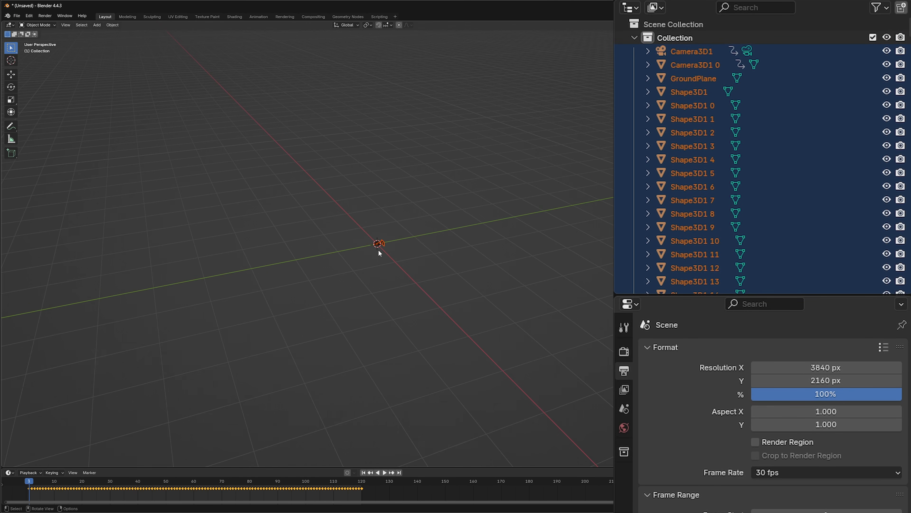
Step: Check the size of the imported camera-track objects in the scene and delete them all
{"action": "scroll", "coordinate": [378, 249], "scroll_direction": "up", "scroll_amount": 8}
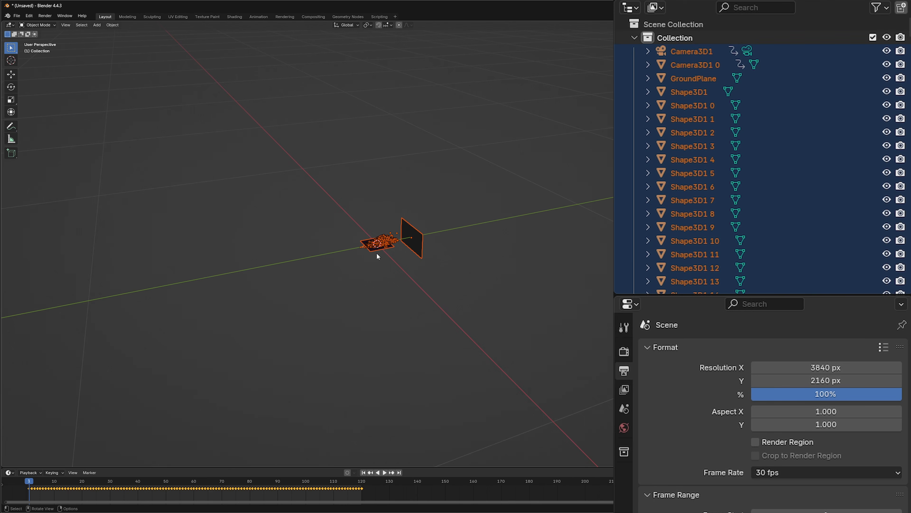
{"action": "scroll", "coordinate": [378, 273], "scroll_direction": "down", "scroll_amount": 5}
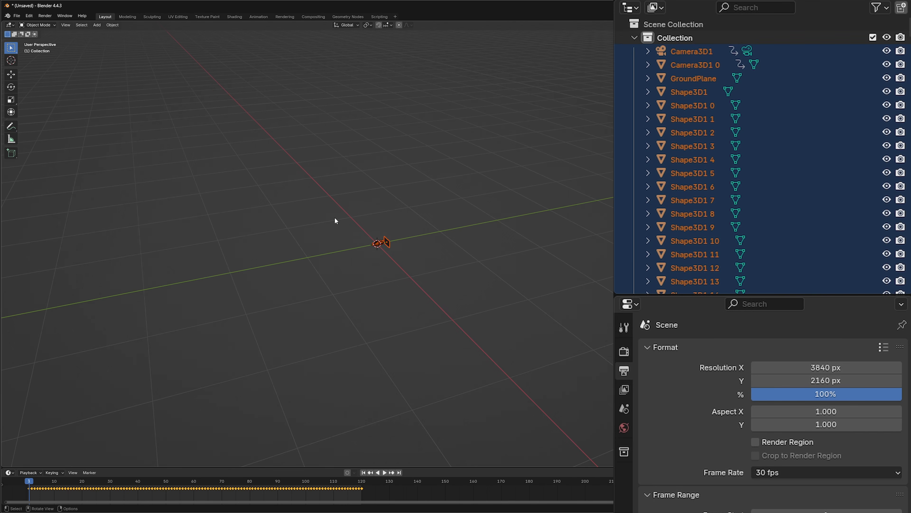
{"action": "key", "text": "Delete"}
Step: Import Camera_Track_02.3ds.fbx from the CameraTracker01 folder with the import scale set to 1000
{"action": "left_click", "coordinate": [17, 16]}
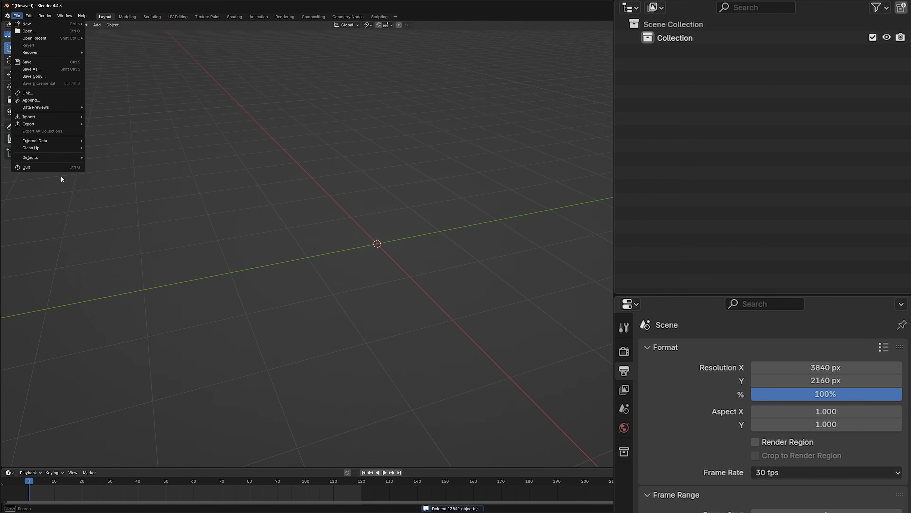
{"action": "mouse_move", "coordinate": [36, 116]}
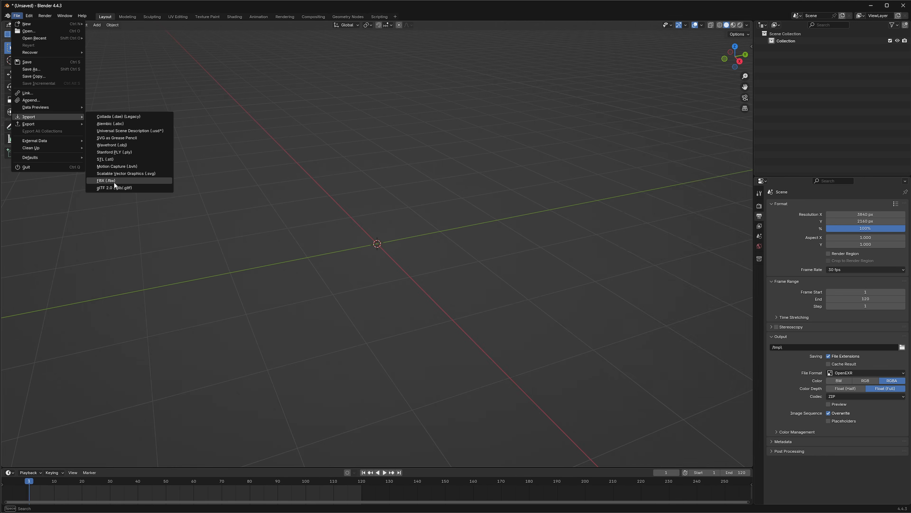
{"action": "left_click", "coordinate": [114, 181]}
{"action": "left_click", "coordinate": [283, 185]}
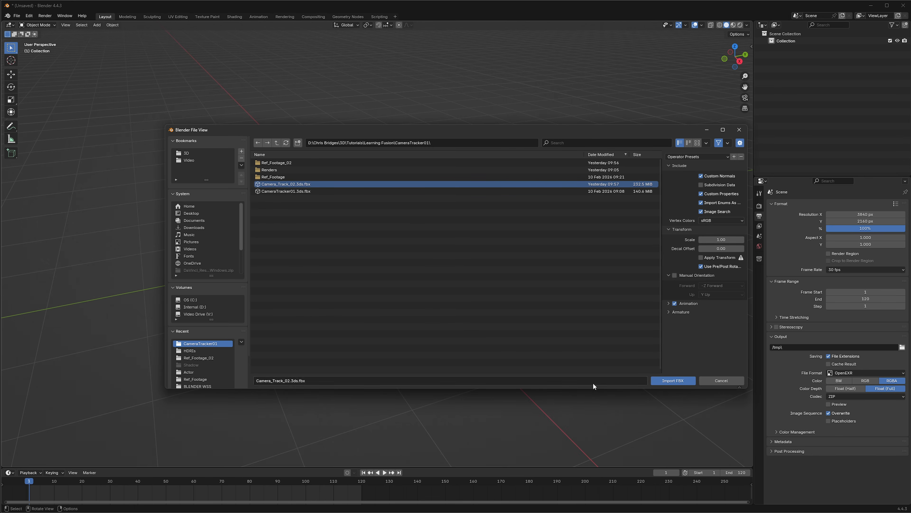
{"action": "left_click", "coordinate": [727, 240]}
{"action": "type", "text": "1000"}
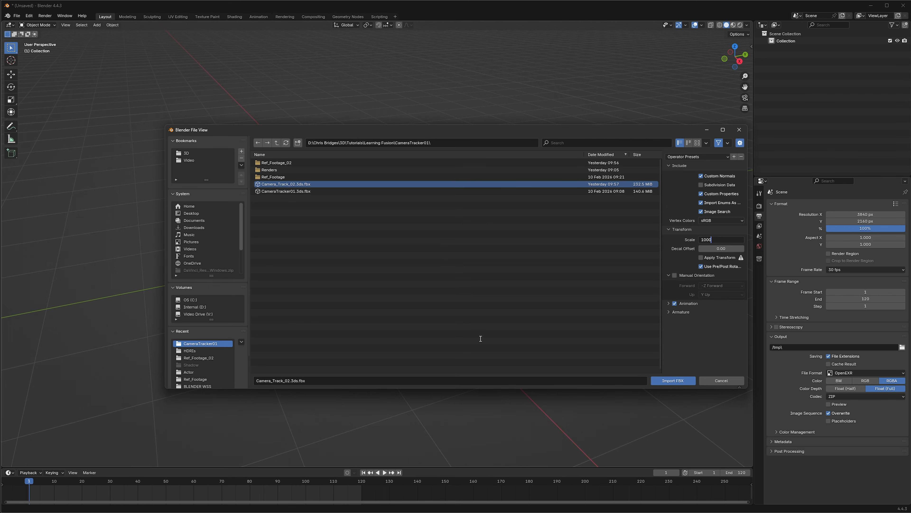
{"action": "left_click", "coordinate": [675, 380]}
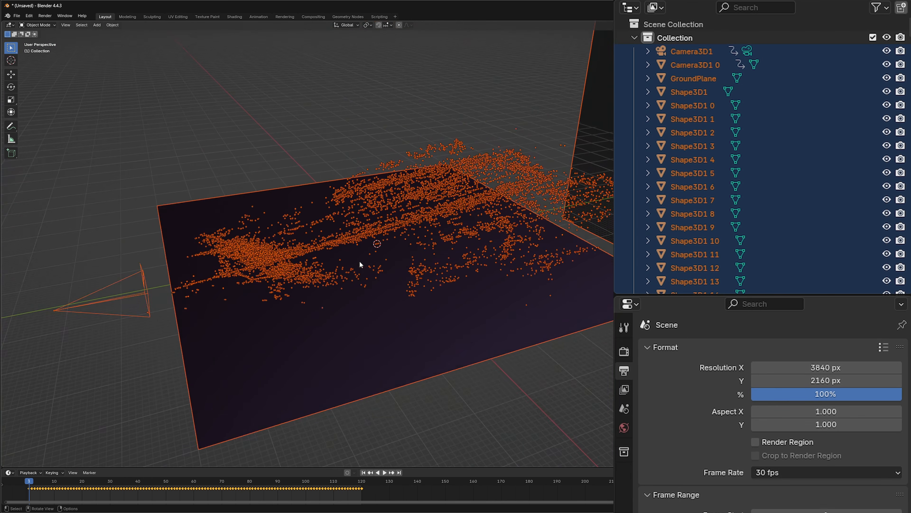
Step: Inspect the size of the imported track scene and play its camera animation, returning to the first frame
{"action": "scroll", "coordinate": [360, 264], "scroll_direction": "up", "scroll_amount": 2}
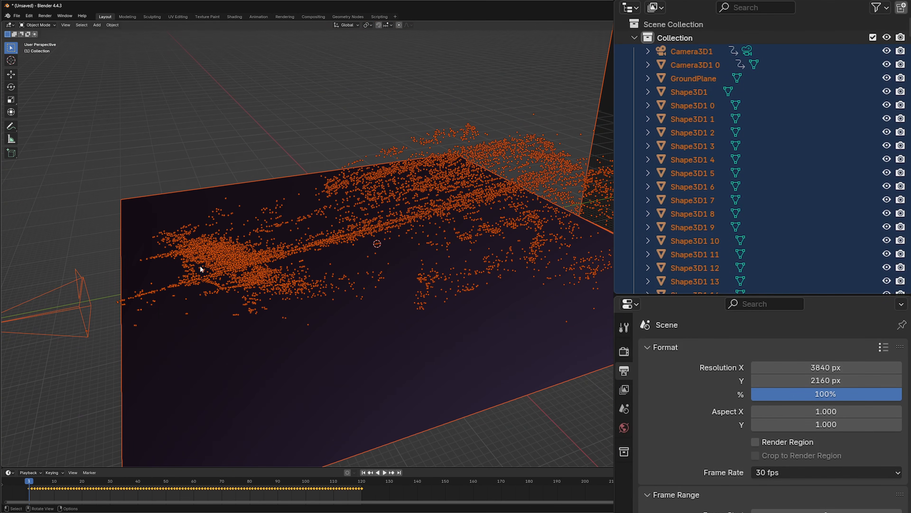
{"action": "scroll", "coordinate": [490, 321], "scroll_direction": "down", "scroll_amount": 2}
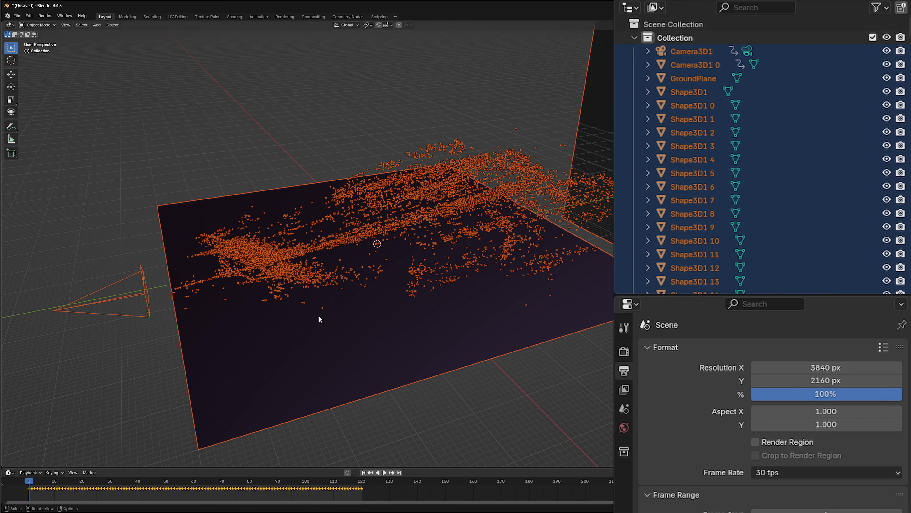
{"action": "left_click", "coordinate": [384, 472]}
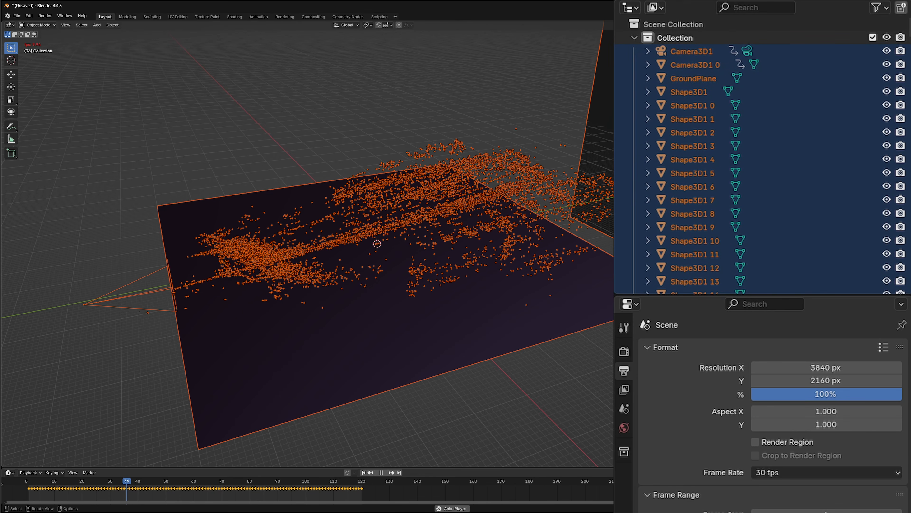
{"action": "left_click", "coordinate": [380, 473]}
{"action": "left_click", "coordinate": [364, 472]}
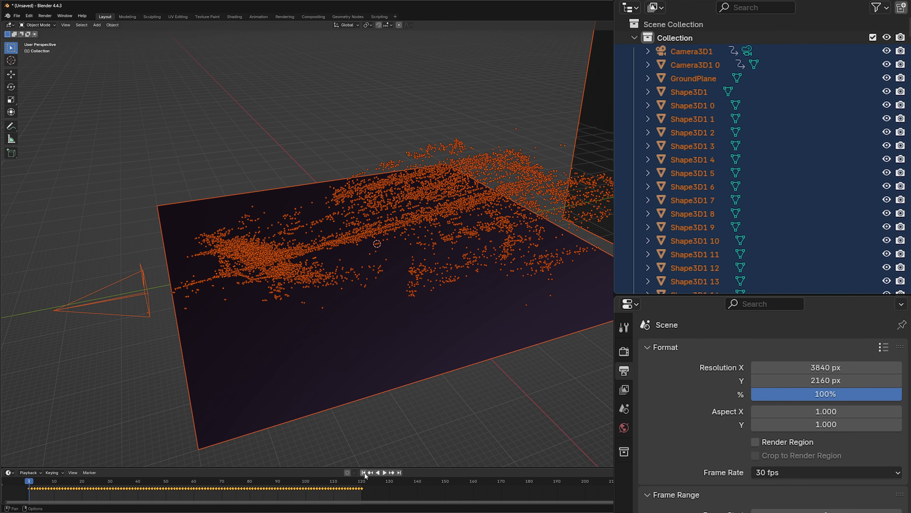
Step: Hide the Camera3D1 0 image plane from the viewport and renders, and show the outliner's Holdout and Indirect Only toggles
{"action": "left_click", "coordinate": [567, 349]}
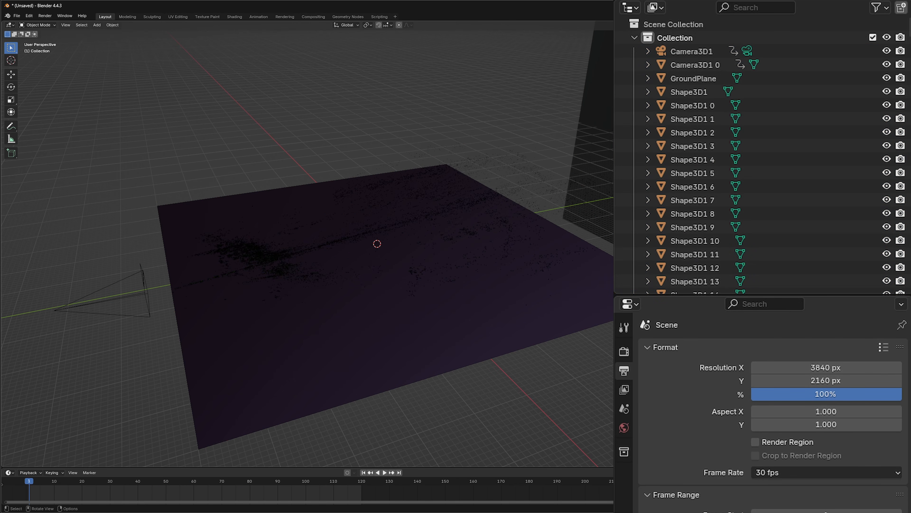
{"action": "left_click", "coordinate": [588, 161]}
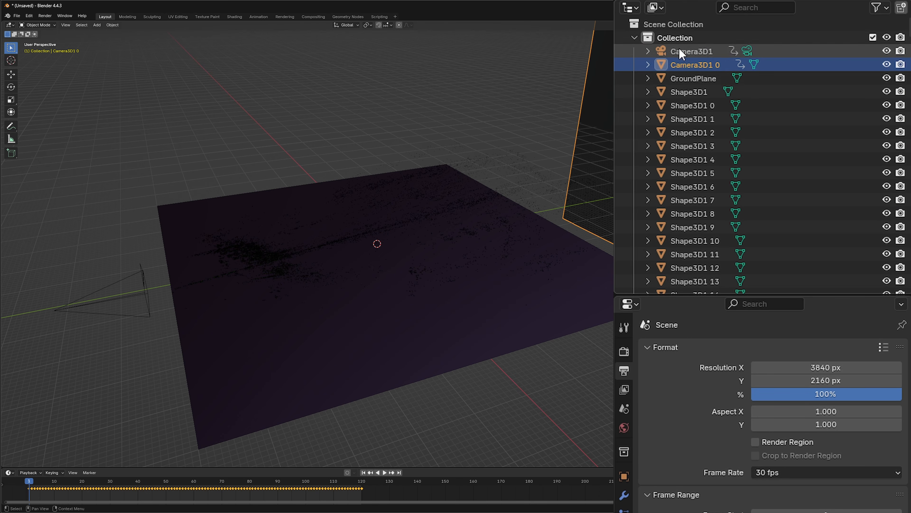
{"action": "left_click", "coordinate": [887, 64]}
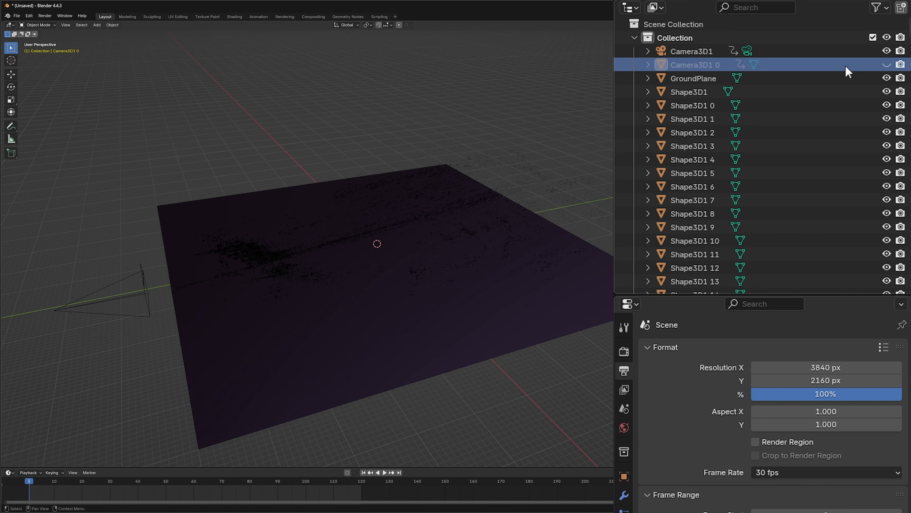
{"action": "left_click", "coordinate": [900, 65]}
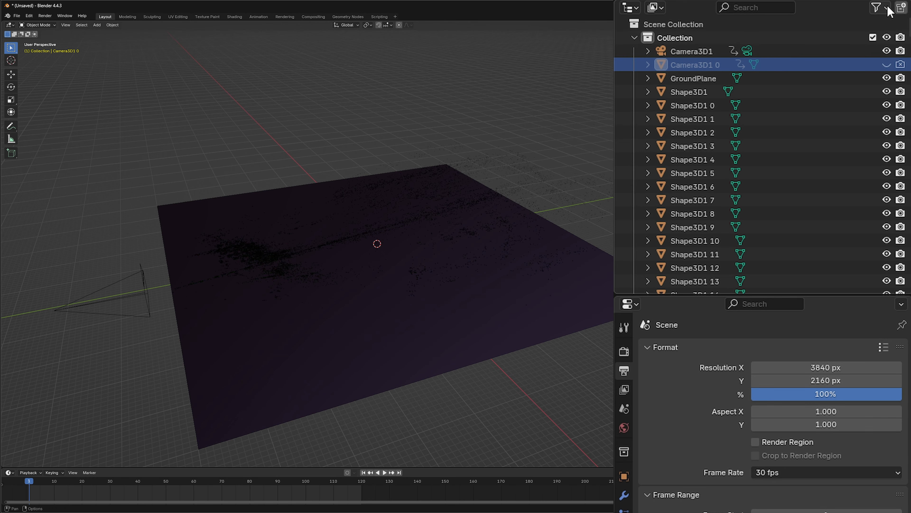
{"action": "left_click", "coordinate": [879, 7]}
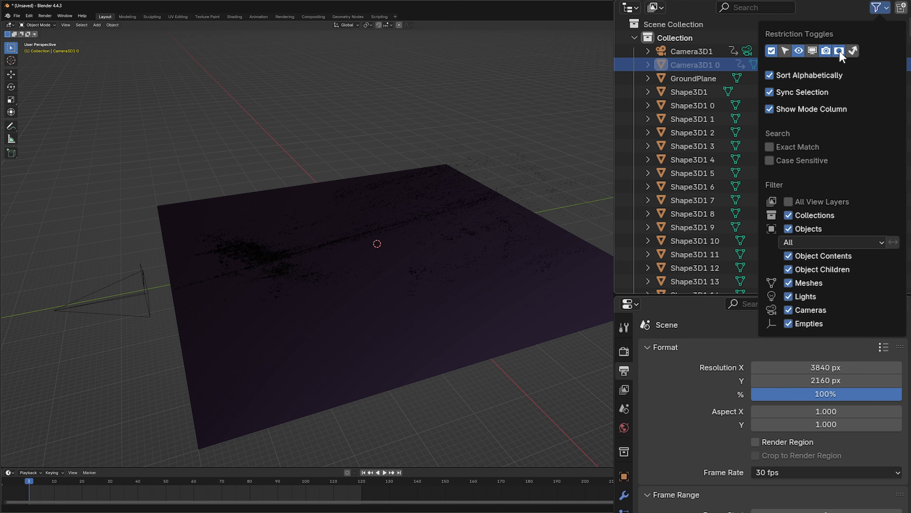
{"action": "left_click", "coordinate": [853, 50]}
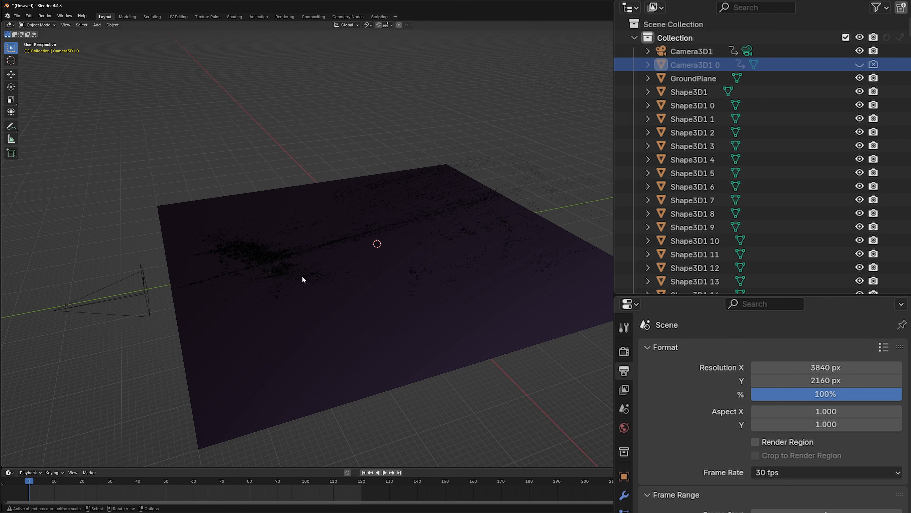
Step: Play the camera move briefly with the image plane hidden and rewind to frame 1
{"action": "left_click", "coordinate": [384, 472]}
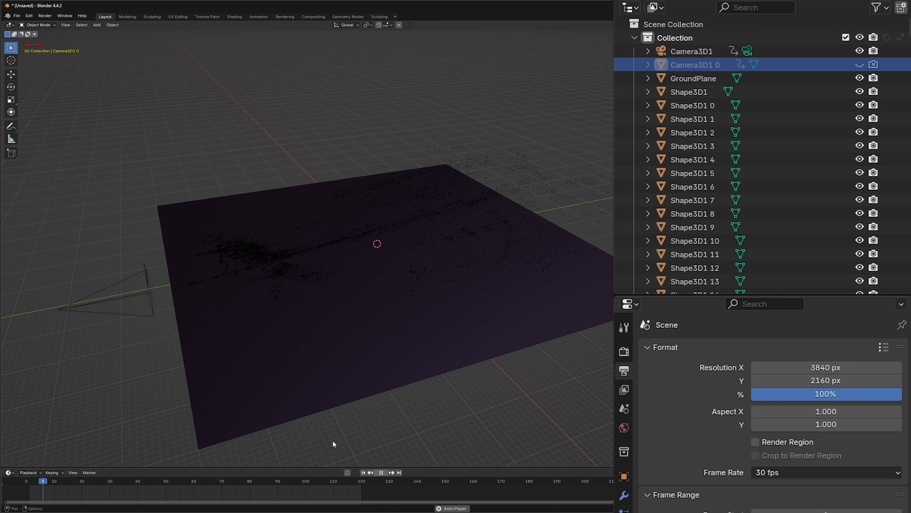
{"action": "left_click", "coordinate": [383, 472]}
{"action": "left_click", "coordinate": [363, 472]}
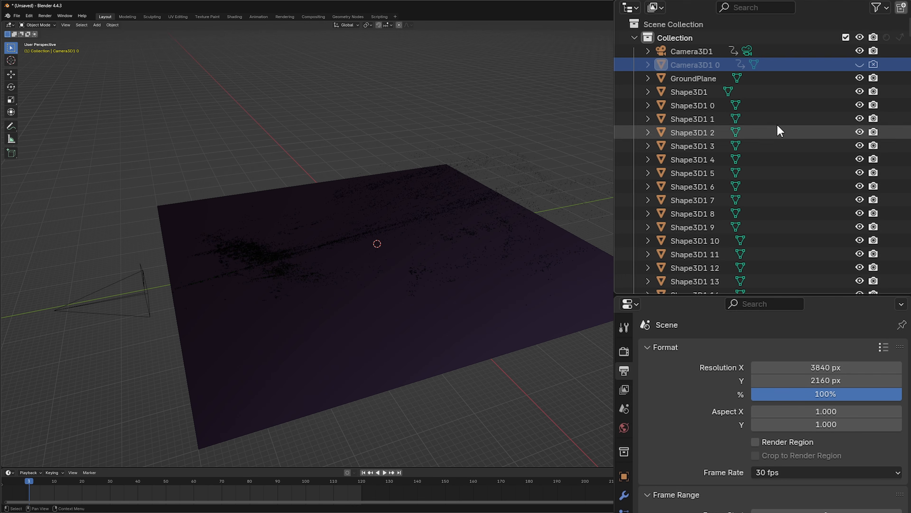
Step: Create a new collection inside Collection and name it Points
{"action": "left_click", "coordinate": [661, 38]}
{"action": "right_click", "coordinate": [661, 40]}
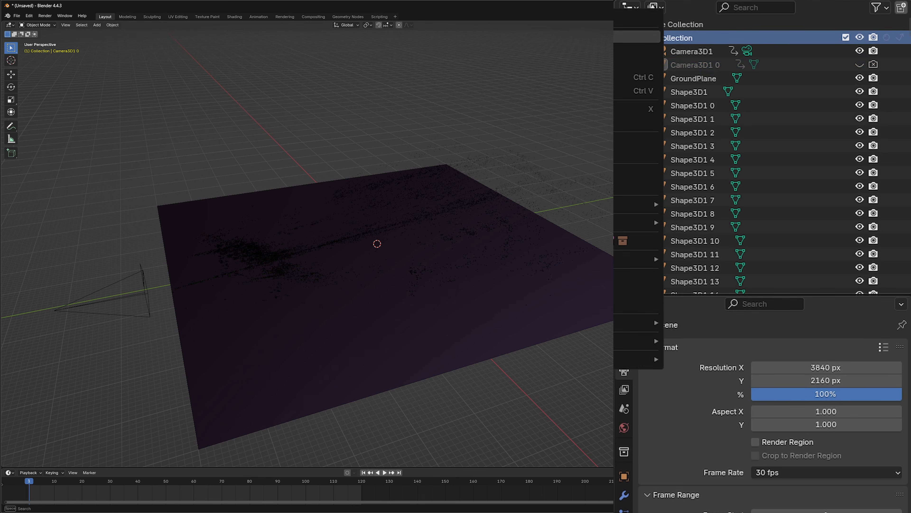
{"action": "left_click", "coordinate": [637, 37]}
{"action": "double_click", "coordinate": [696, 51]}
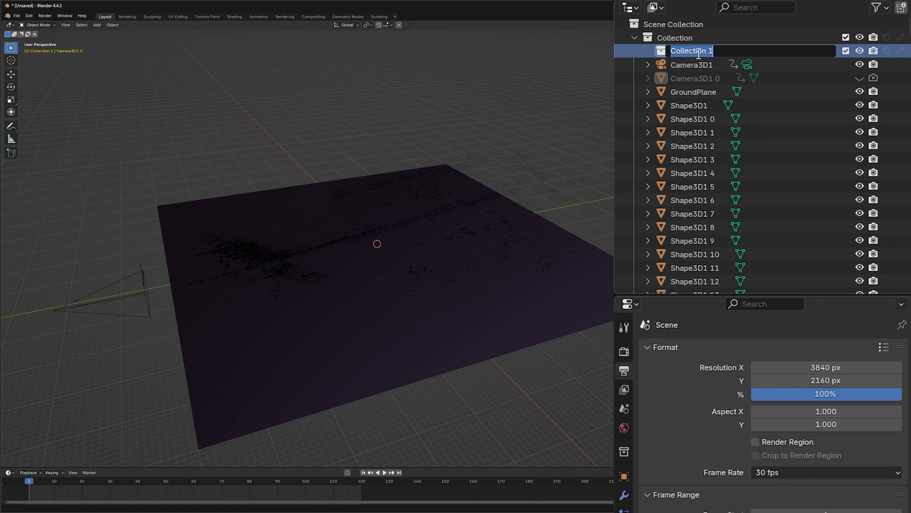
{"action": "type", "text": "Points"}
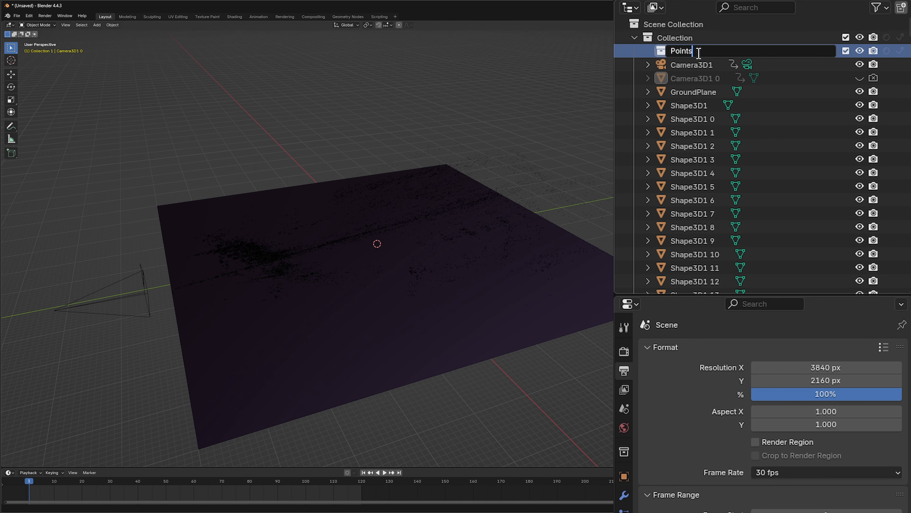
{"action": "key", "text": "Return"}
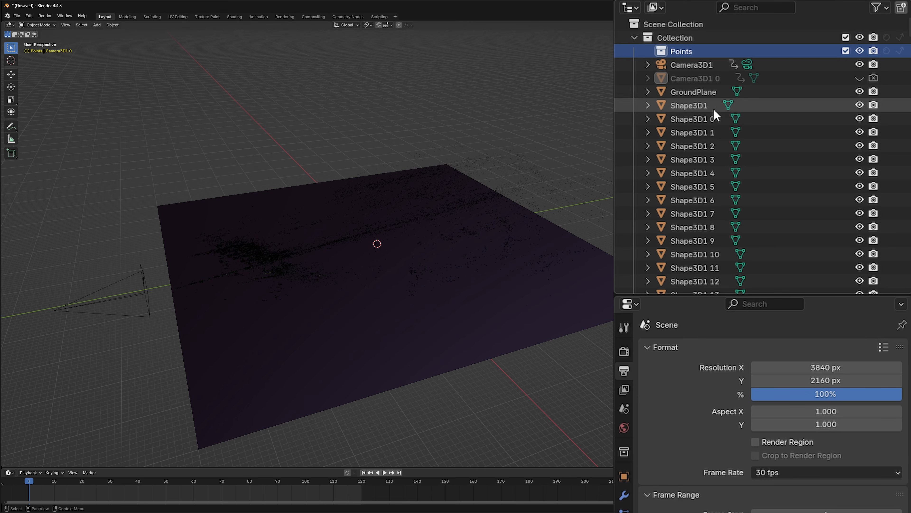
Step: Move all Shape3D1 tracking-point objects, from the first through Shape3D1 13836, into the Points collection and collapse it
{"action": "left_click", "coordinate": [690, 105]}
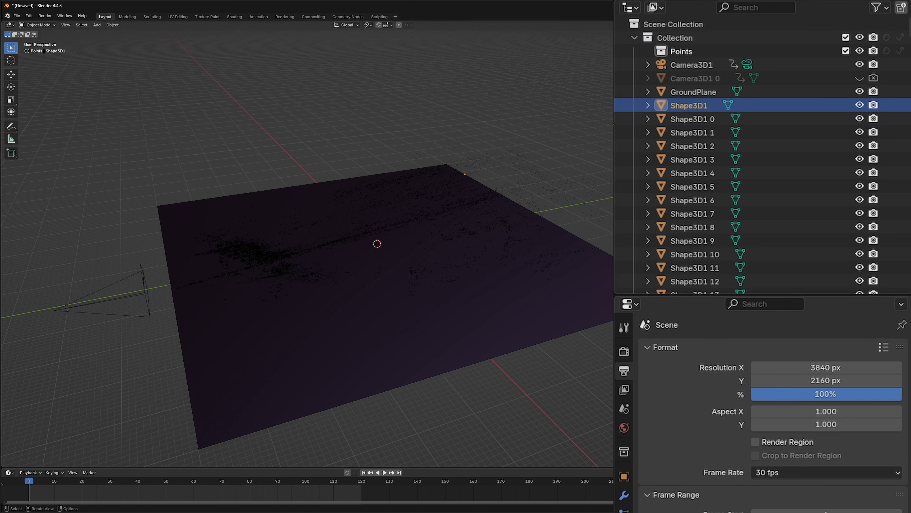
{"action": "left_click_drag", "start_coordinate": [908, 28], "coordinate": [908, 278]}
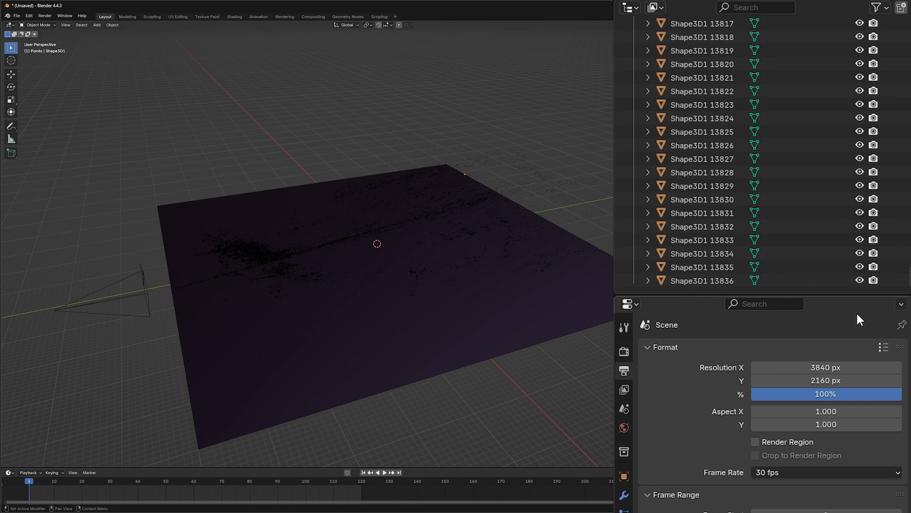
{"action": "left_click", "coordinate": [689, 283], "text": "shift"}
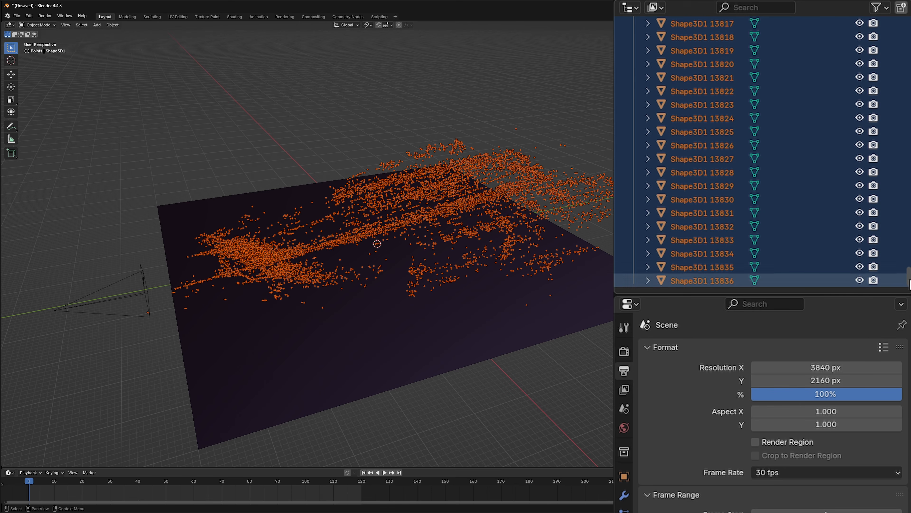
{"action": "left_click_drag", "start_coordinate": [909, 276], "coordinate": [910, 9]}
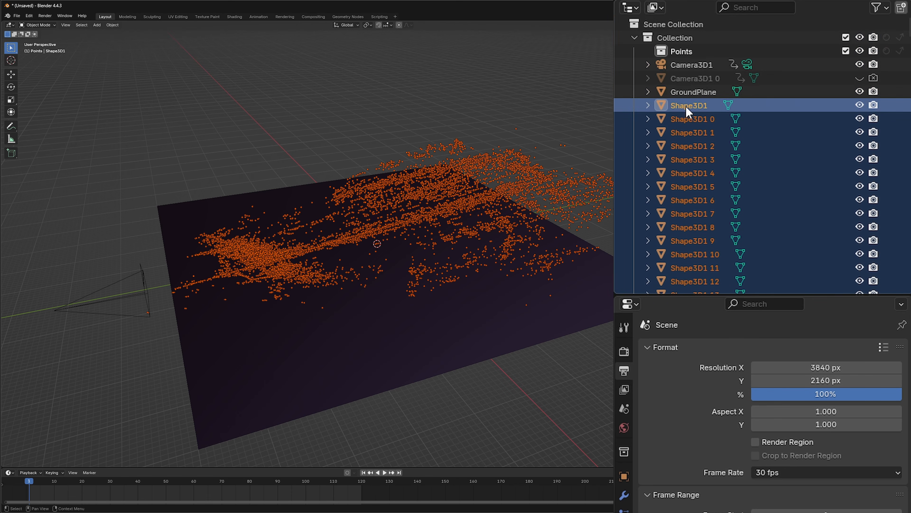
{"action": "left_click_drag", "start_coordinate": [688, 106], "coordinate": [686, 58]}
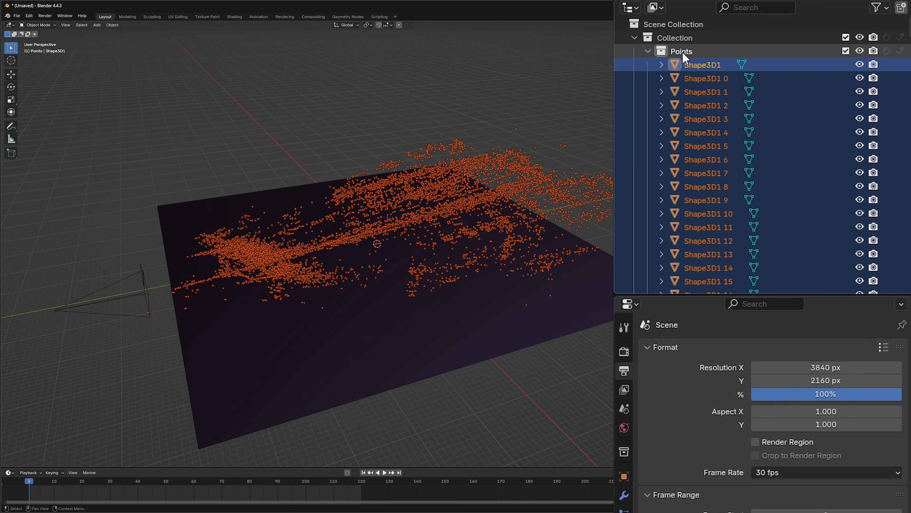
{"action": "left_click", "coordinate": [647, 52]}
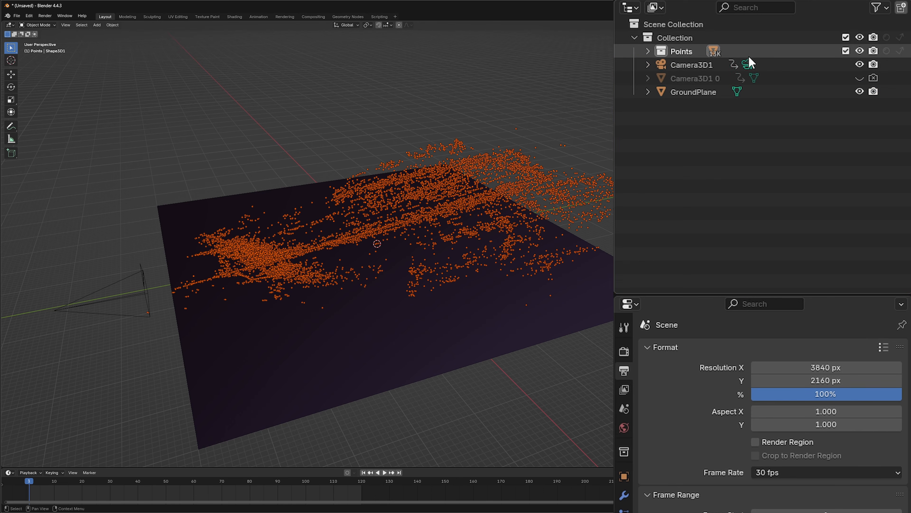
Step: Disable the Points collection in renders and exclude it from the view layer
{"action": "left_click", "coordinate": [845, 51]}
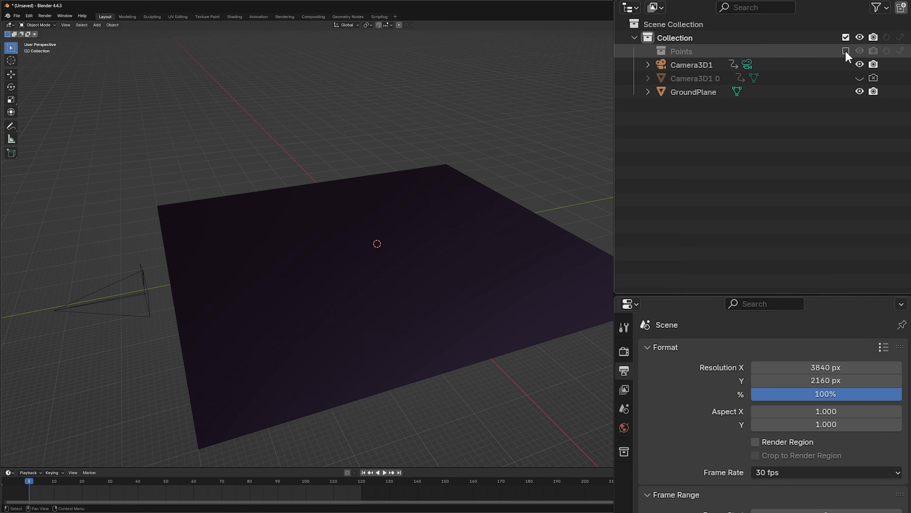
{"action": "left_click", "coordinate": [845, 50]}
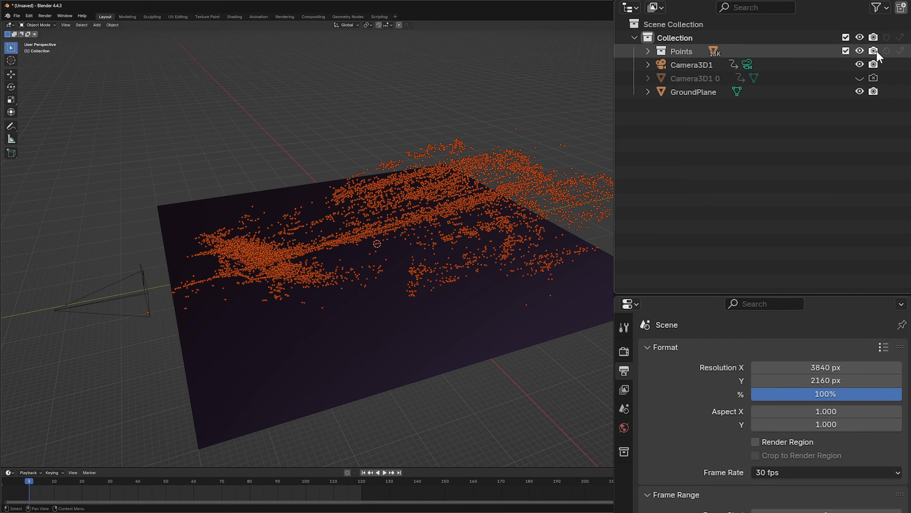
{"action": "left_click", "coordinate": [874, 51]}
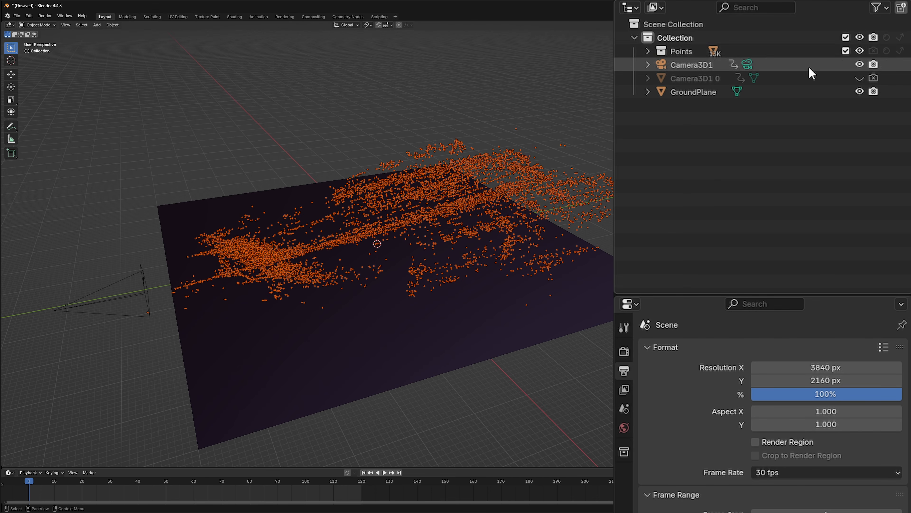
{"action": "left_click", "coordinate": [845, 51]}
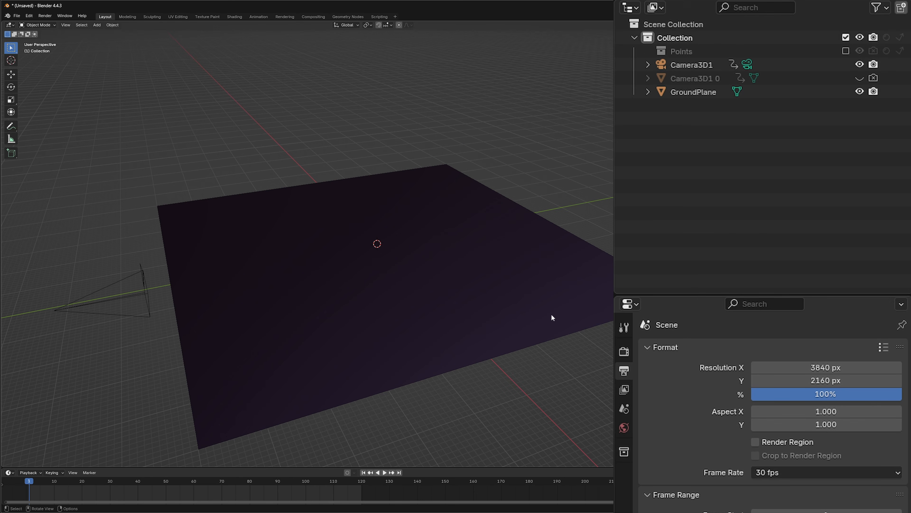
Step: Look through the scene camera, then switch to DaVinci Resolve and check the focal length in CameraTracker1's solve summary
{"action": "key", "text": "KP_0"}
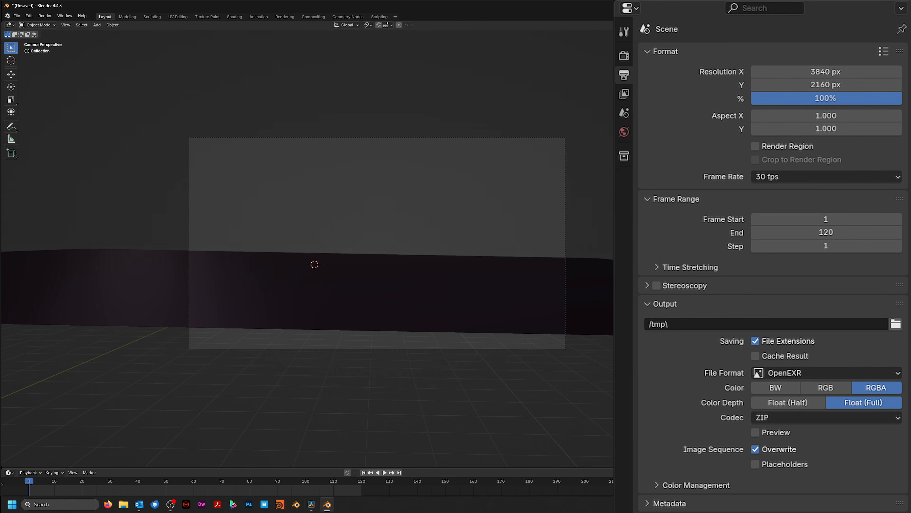
{"action": "left_click", "coordinate": [311, 505]}
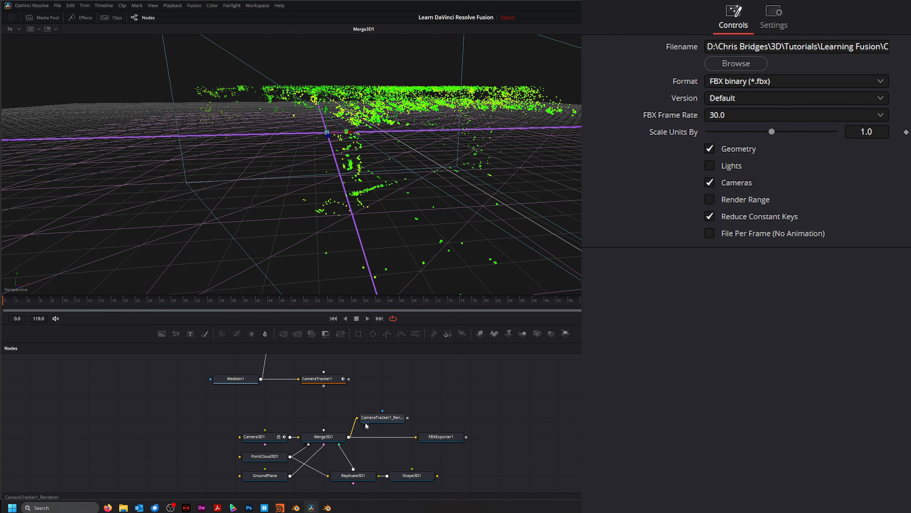
{"action": "left_click", "coordinate": [311, 380]}
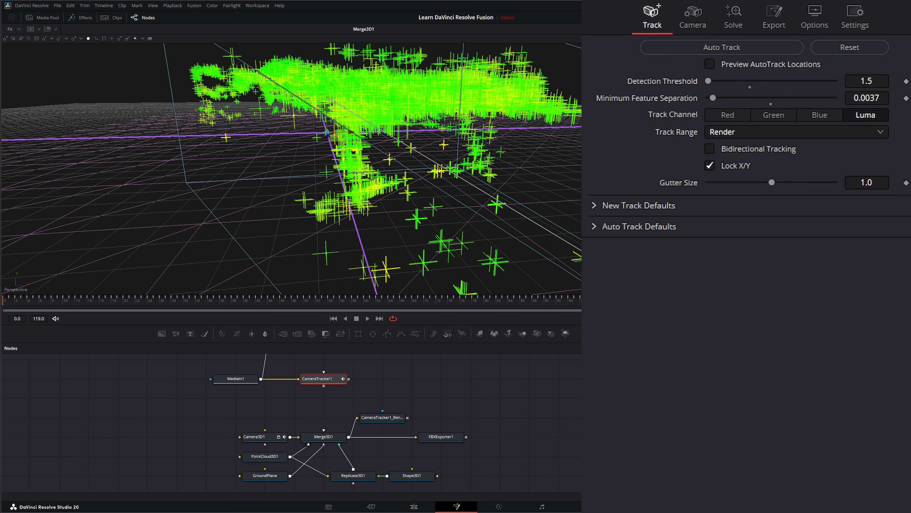
{"action": "left_click", "coordinate": [734, 18]}
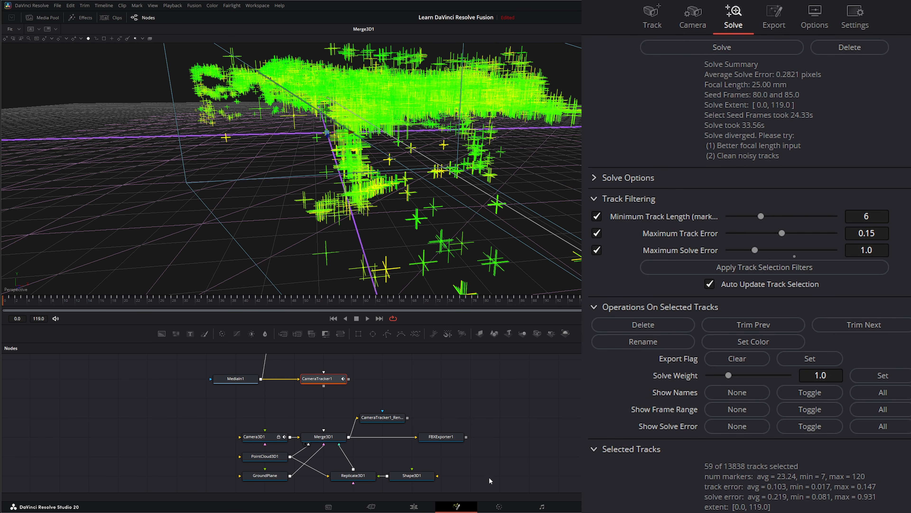
Step: Switch back to Blender and open the focal length of Camera3D1 for editing
{"action": "left_click", "coordinate": [326, 505]}
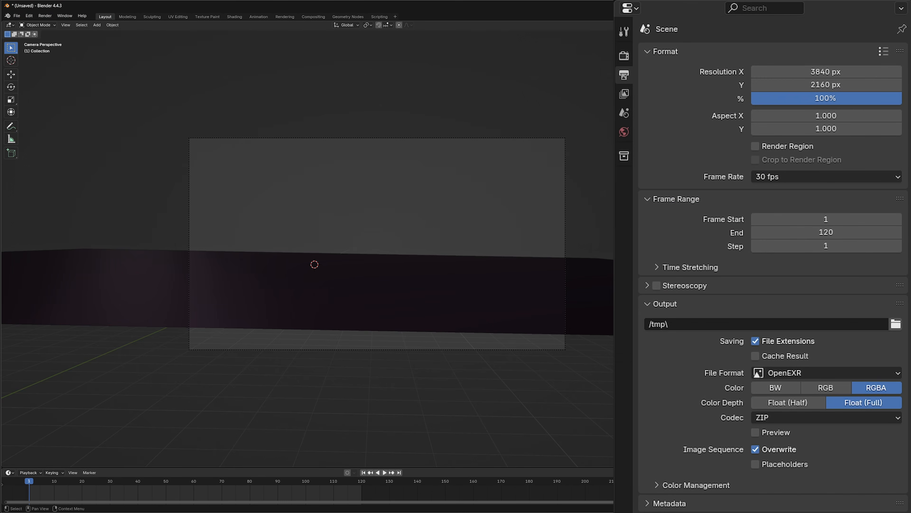
{"action": "left_click", "coordinate": [624, 237]}
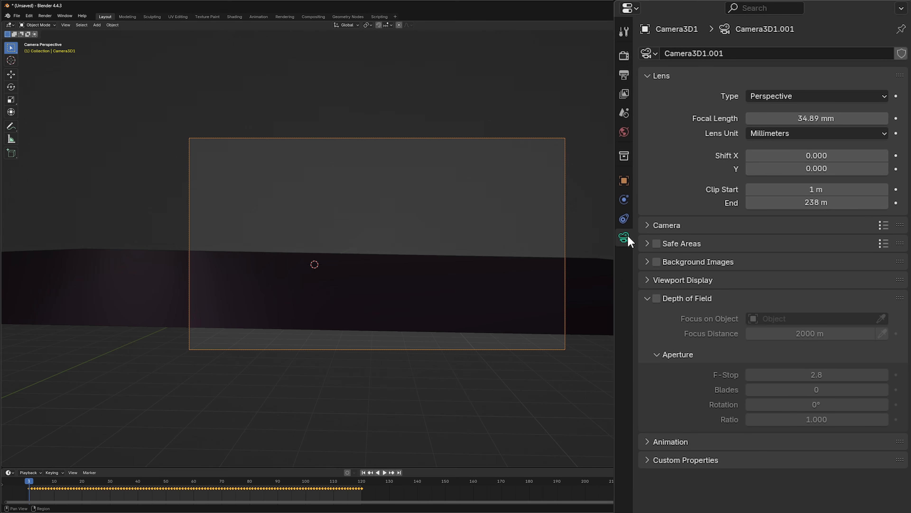
{"action": "left_click", "coordinate": [763, 118]}
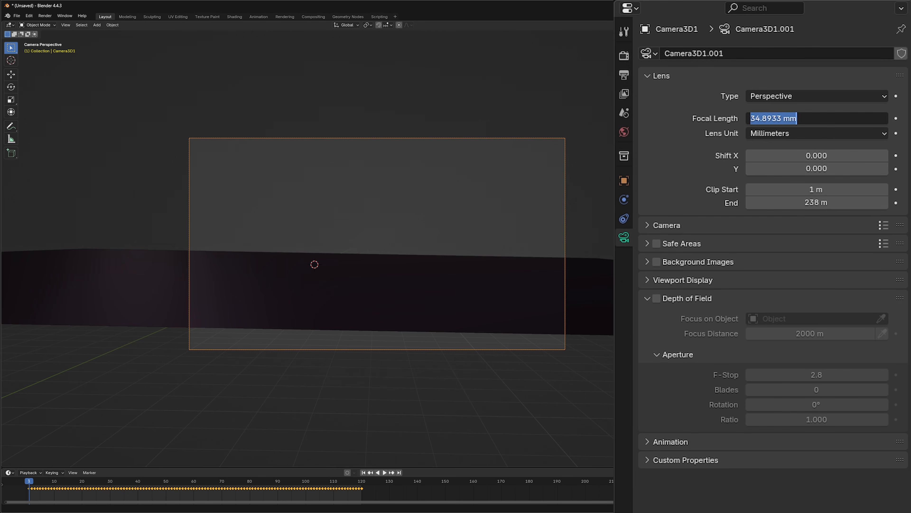
Step: Set the camera's focal length to 25 mm and enable background images with a new image entry
{"action": "type", "text": "25"}
{"action": "key", "text": "Return"}
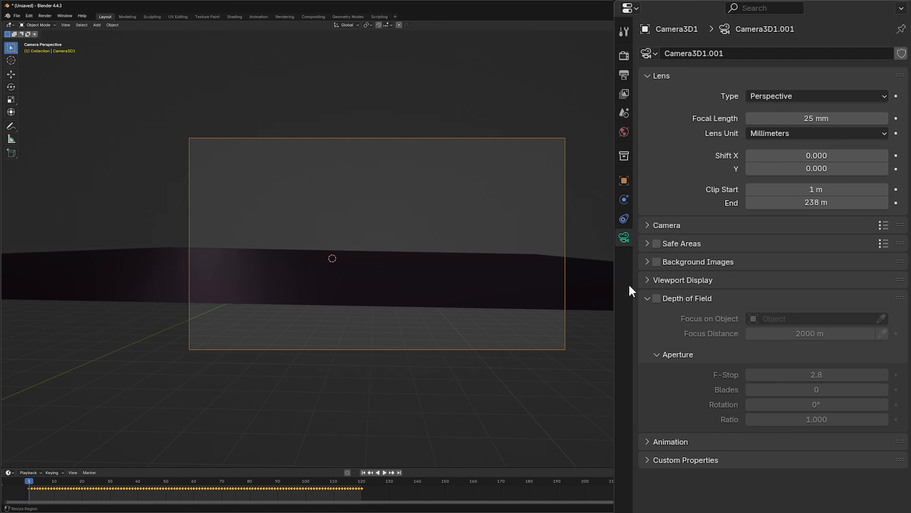
{"action": "left_click", "coordinate": [656, 262]}
{"action": "left_click", "coordinate": [648, 263]}
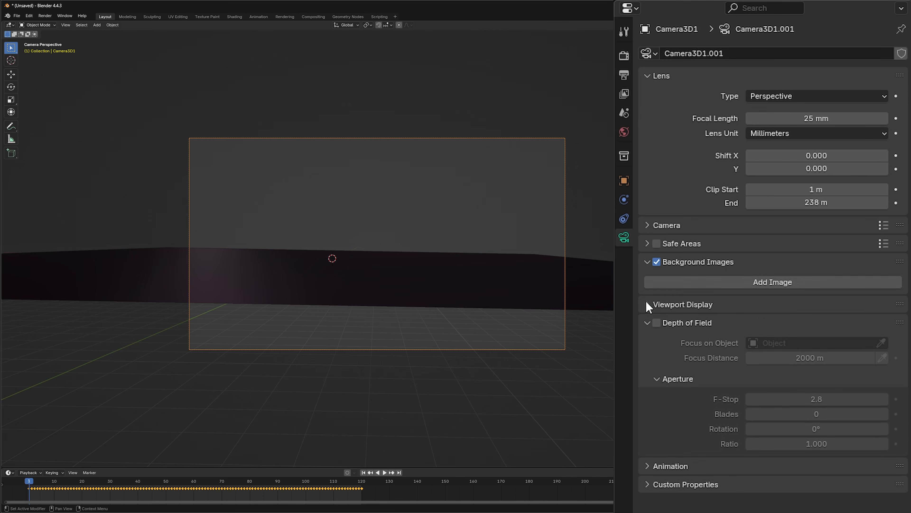
{"action": "left_click", "coordinate": [773, 284]}
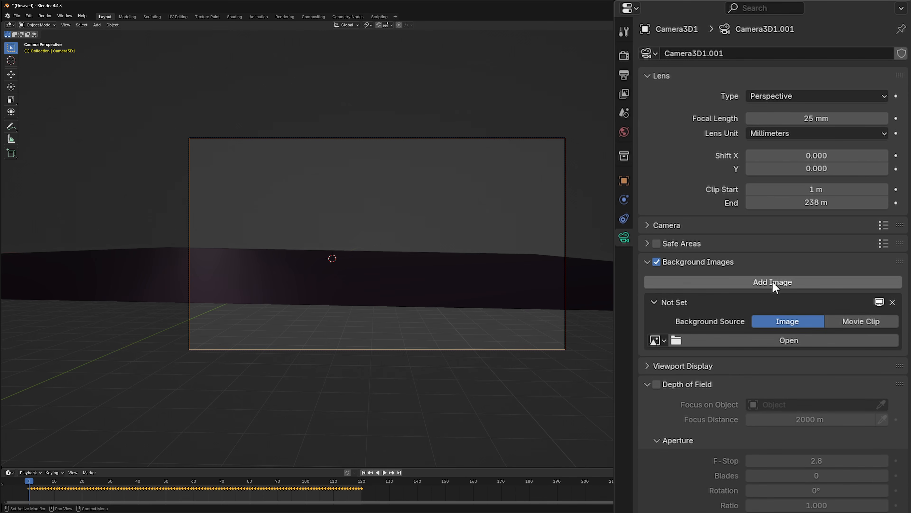
Step: Load the sequence Ref_Footage0000.exr to Ref_Footage0119.exr from Tutorials\Learning Fusion\CameraTracker01\Ref_Footage_02 as the camera's background image
{"action": "left_click", "coordinate": [753, 340]}
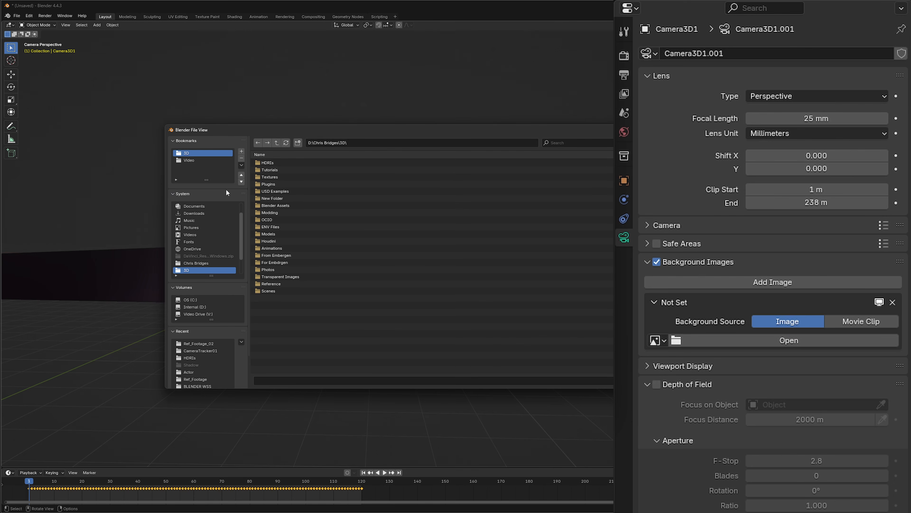
{"action": "left_click", "coordinate": [271, 170]}
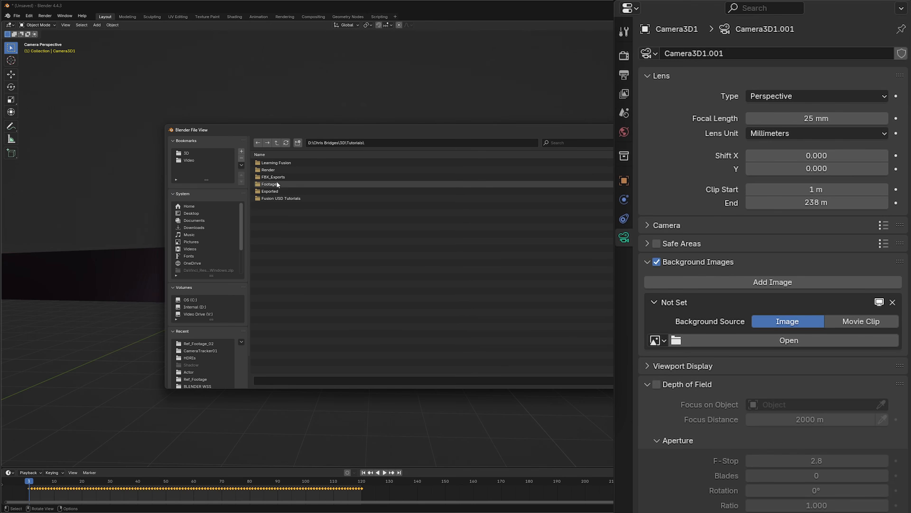
{"action": "left_click", "coordinate": [277, 163]}
{"action": "left_click", "coordinate": [267, 162]}
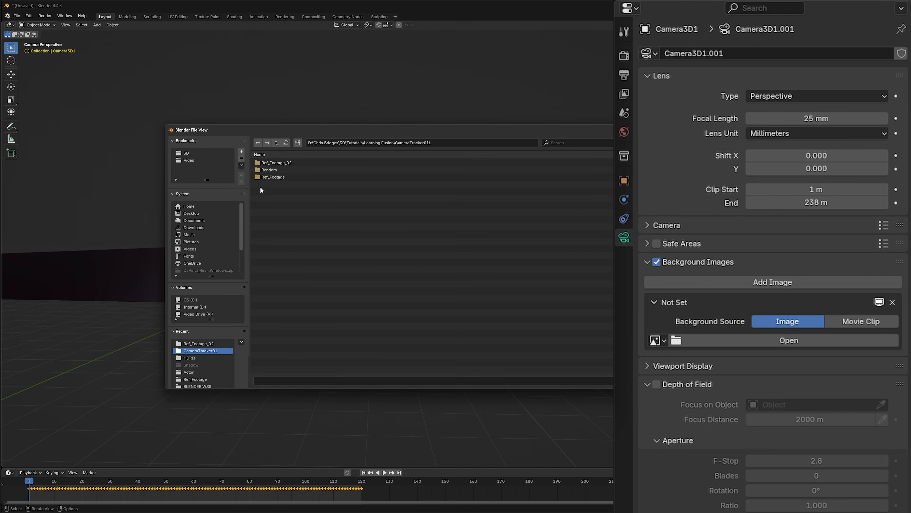
{"action": "left_click", "coordinate": [274, 162]}
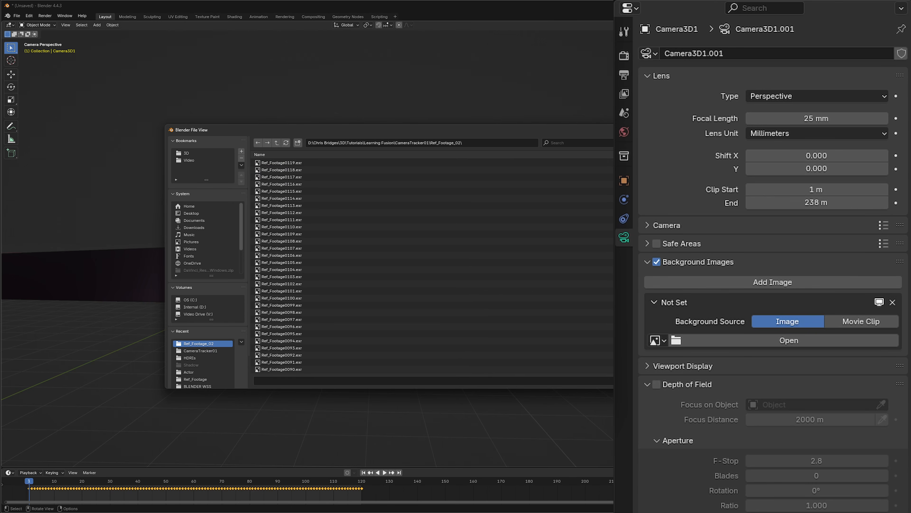
{"action": "left_click", "coordinate": [274, 156]}
{"action": "left_click", "coordinate": [272, 161]}
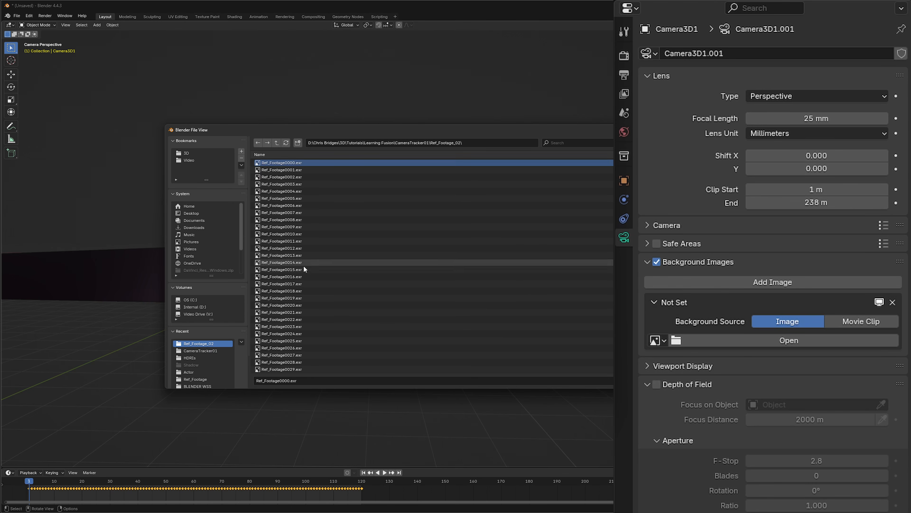
{"action": "scroll", "coordinate": [302, 336], "scroll_direction": "down", "scroll_amount": 5}
{"action": "scroll", "coordinate": [326, 349], "scroll_direction": "down", "scroll_amount": 10}
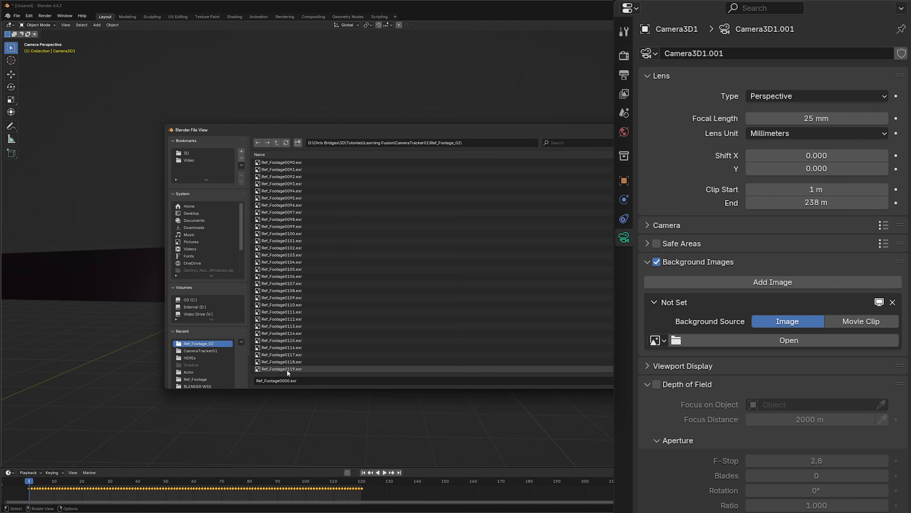
{"action": "left_click", "coordinate": [287, 369], "text": "shift"}
{"action": "scroll", "coordinate": [287, 369], "scroll_direction": "up", "scroll_amount": 15}
{"action": "key", "text": "Return"}
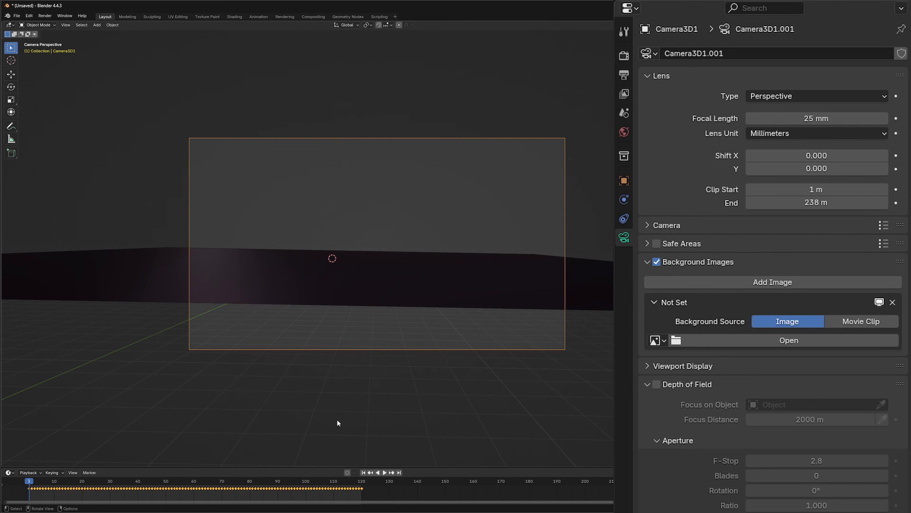
Step: Play the animation to check the background footage through the camera, and again with the Points collection enabled
{"action": "left_click", "coordinate": [386, 470]}
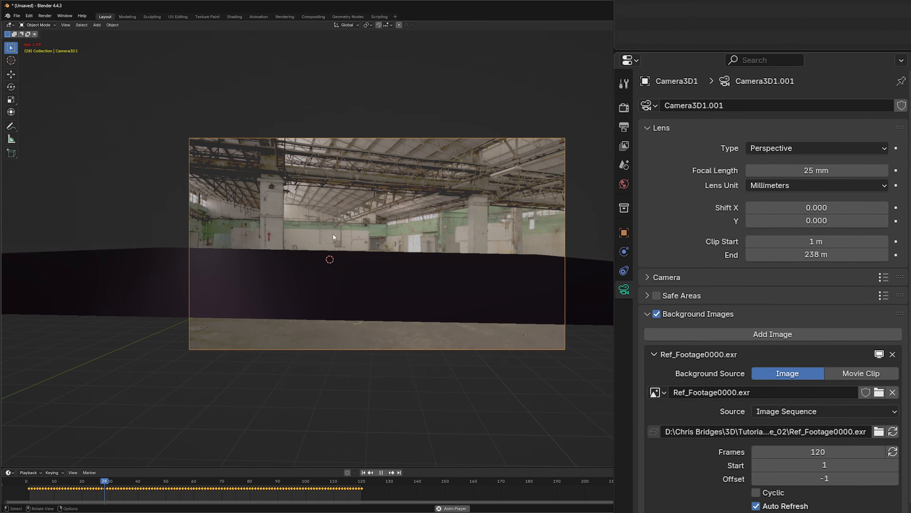
{"action": "left_click", "coordinate": [381, 473]}
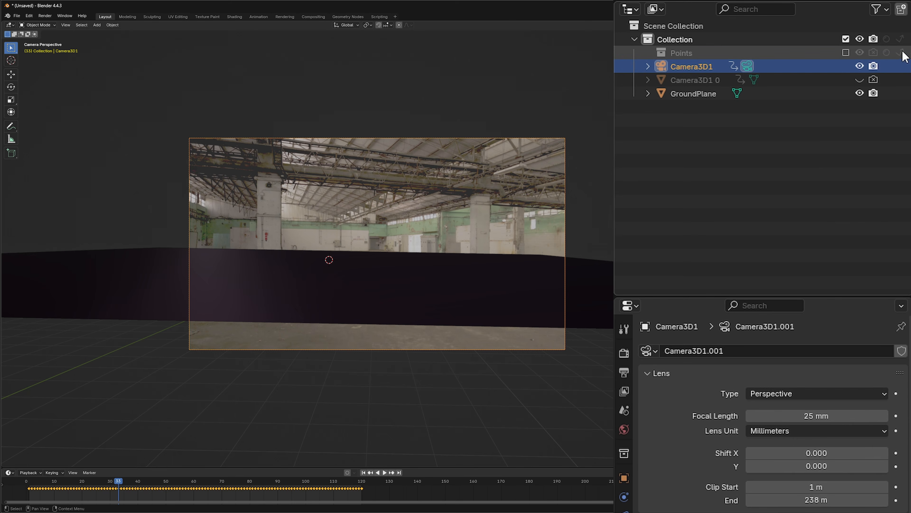
{"action": "left_click", "coordinate": [846, 52]}
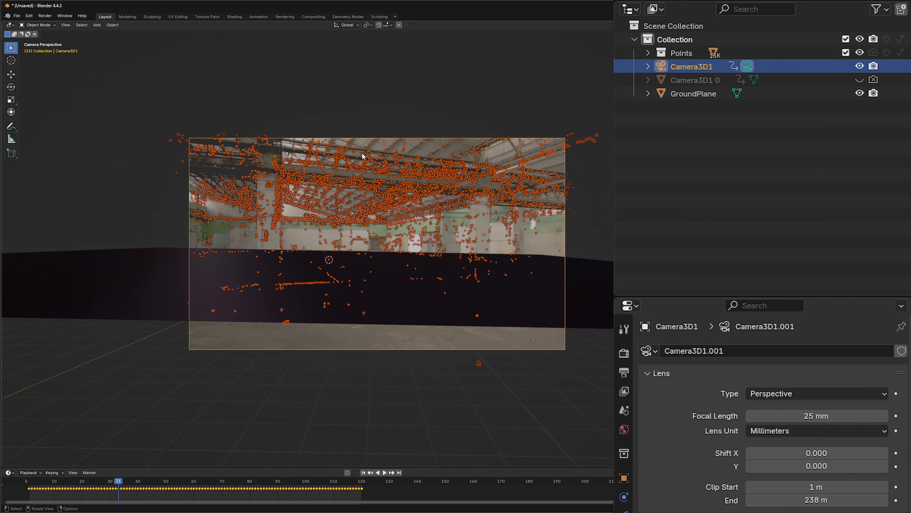
{"action": "left_click", "coordinate": [384, 472]}
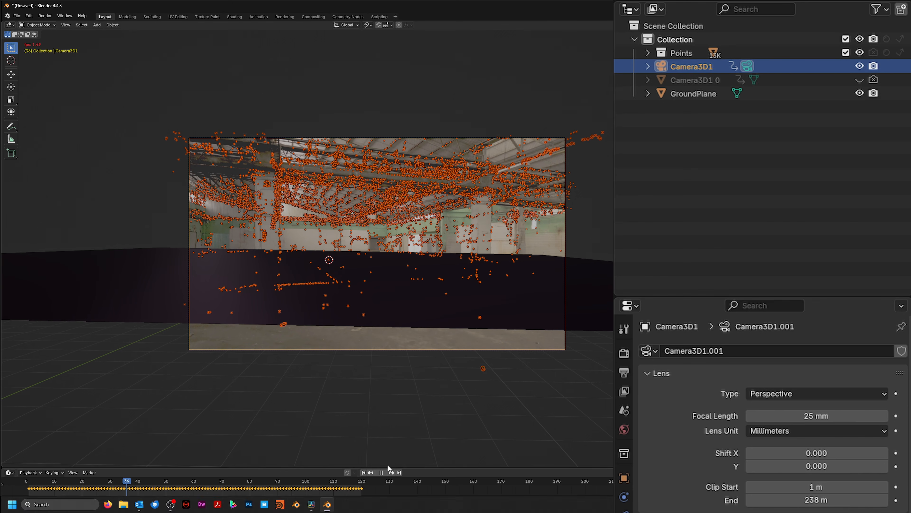
{"action": "left_click", "coordinate": [381, 473]}
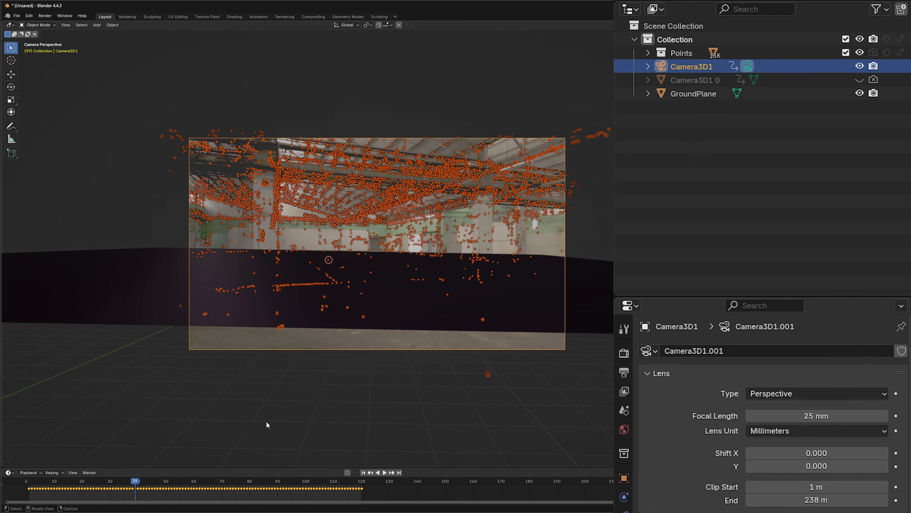
Step: Exclude the Points collection and hide GroundPlane in the viewport, with the timeline back at the first frame
{"action": "left_click", "coordinate": [845, 52]}
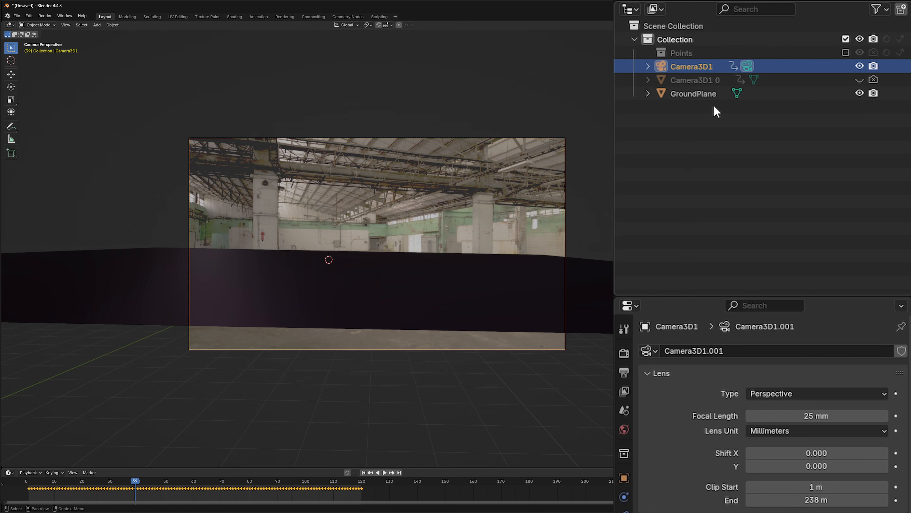
{"action": "left_click", "coordinate": [860, 93]}
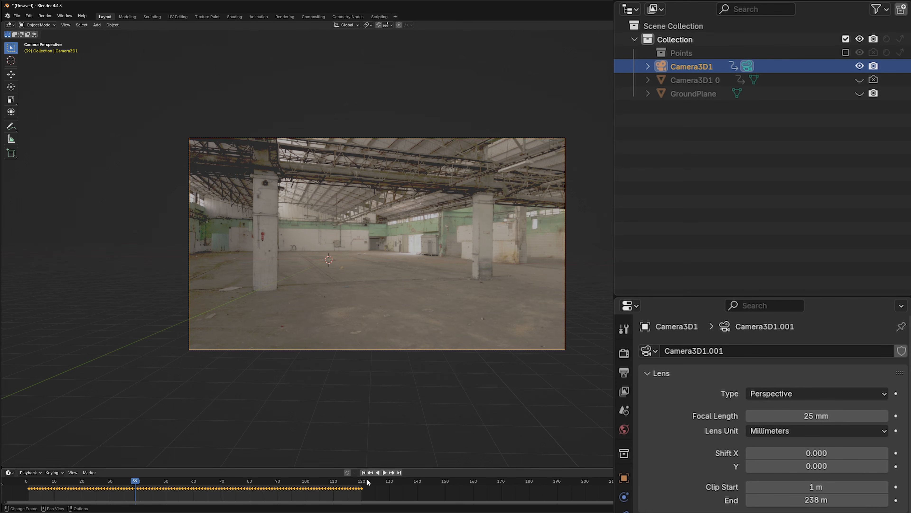
{"action": "left_click", "coordinate": [363, 472]}
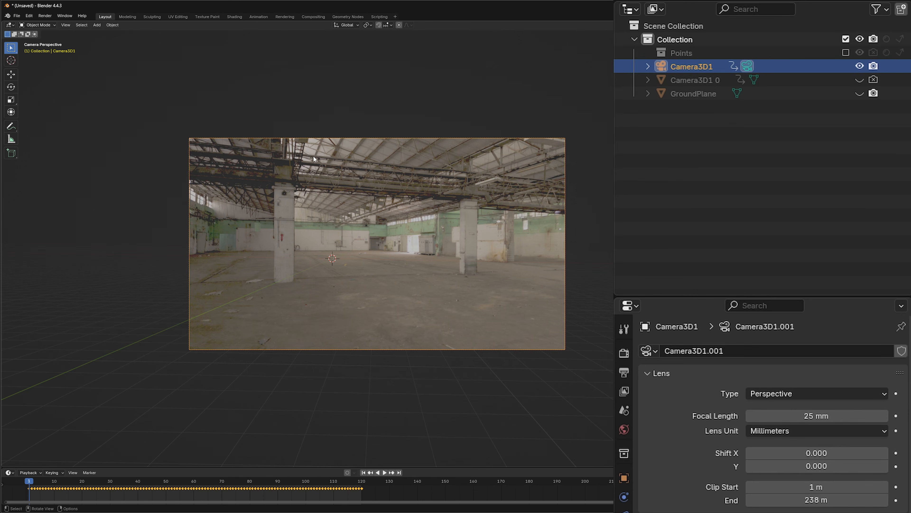
Step: Create a new collection inside Collection and name it Actor
{"action": "left_click", "coordinate": [676, 40]}
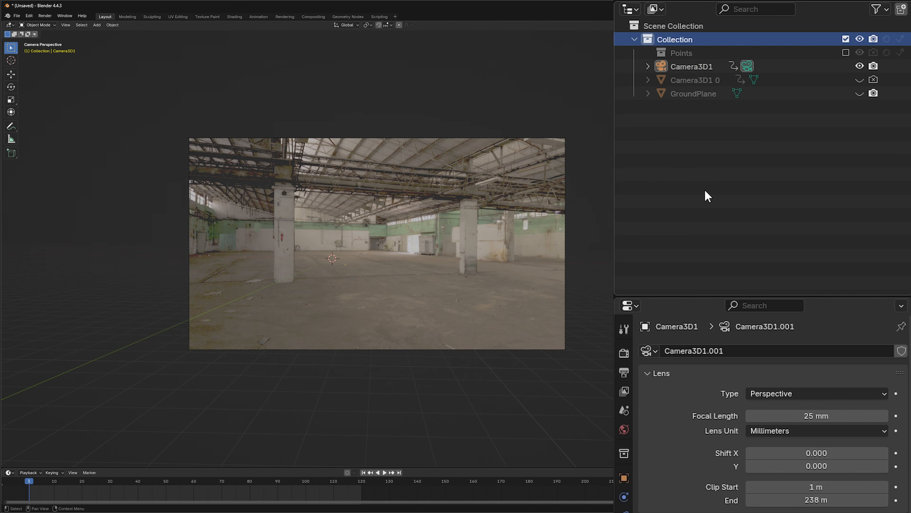
{"action": "right_click", "coordinate": [676, 41]}
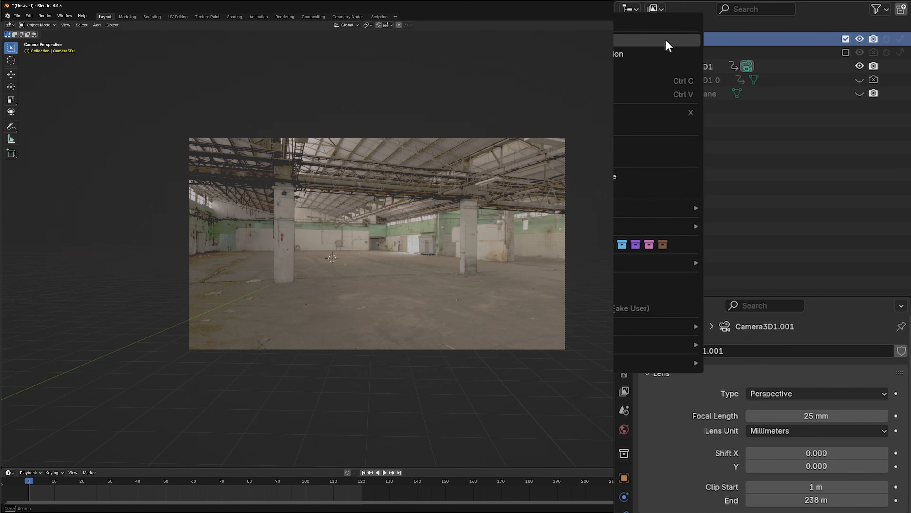
{"action": "left_click", "coordinate": [628, 37]}
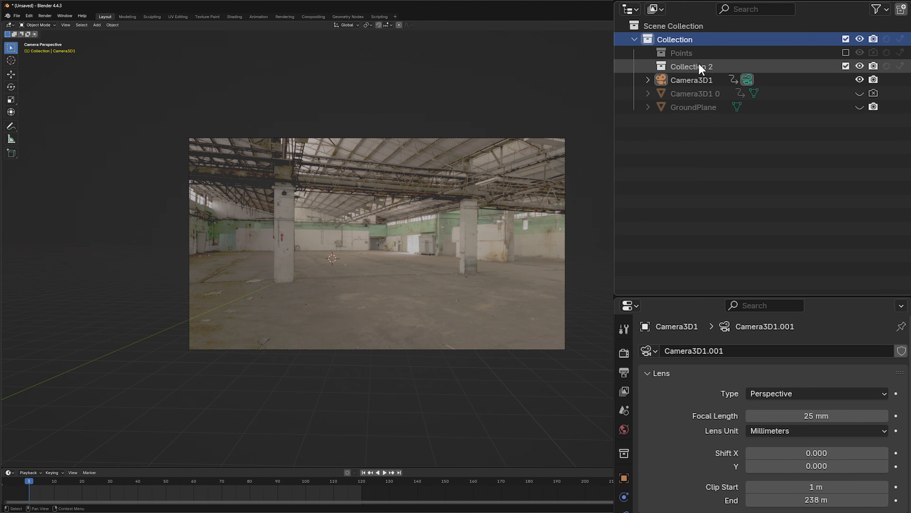
{"action": "double_click", "coordinate": [673, 66]}
{"action": "type", "text": "Actor"}
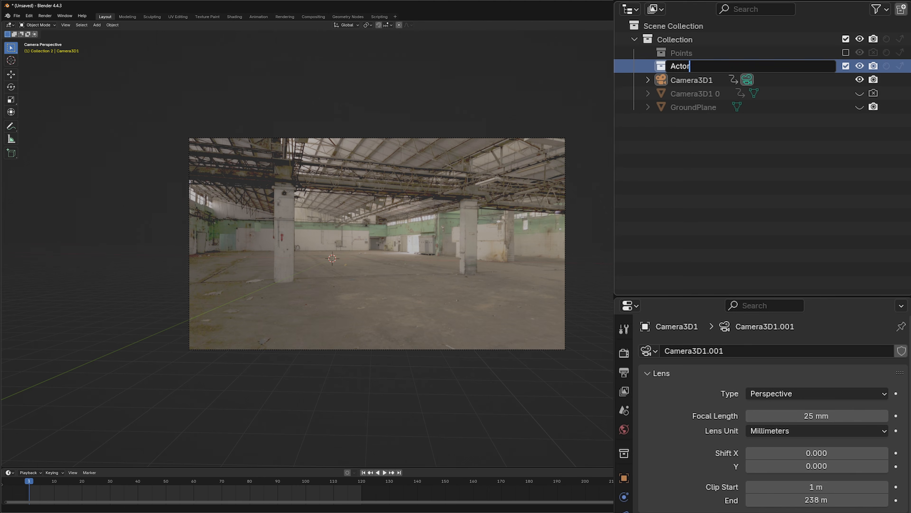
{"action": "key", "text": "Return"}
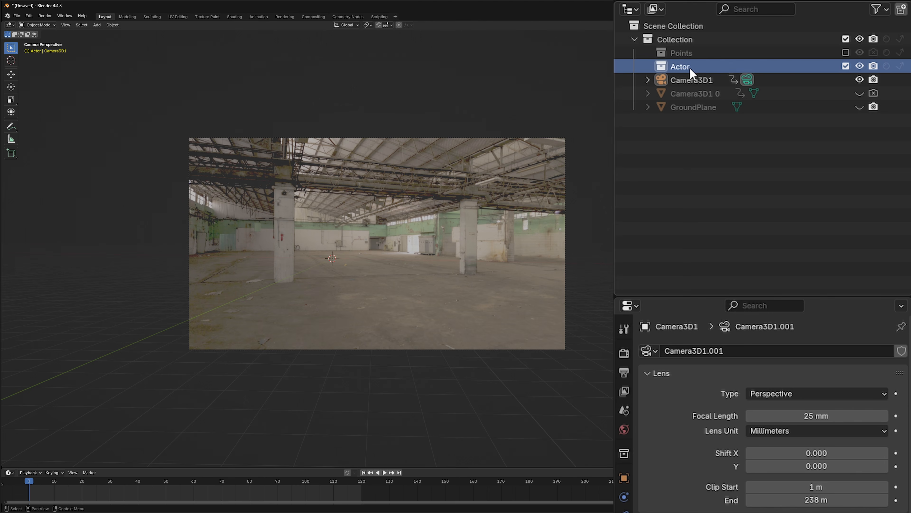
Step: Start an append and browse to Models\People\Female\Woman with SciFi Space Suit\BLENDER_WSS\BLENDER WSS, sorting the files by date modified
{"action": "left_click", "coordinate": [17, 16]}
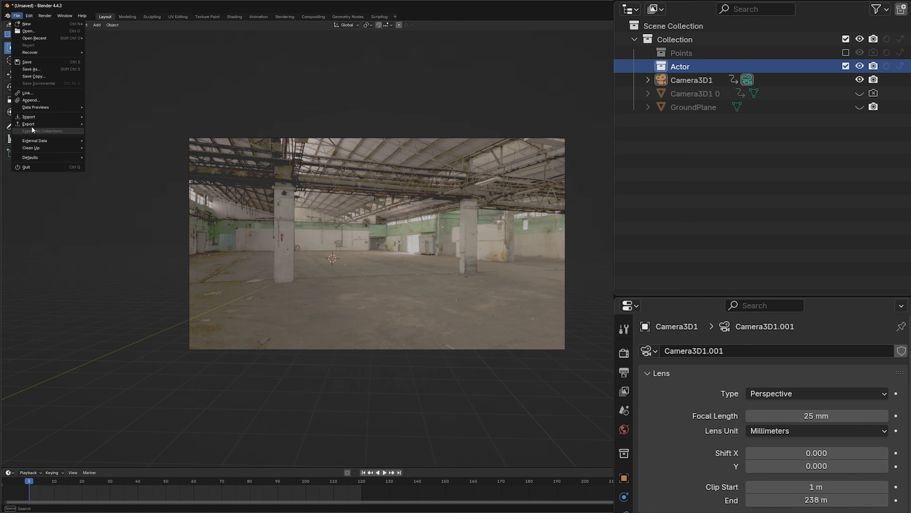
{"action": "left_click", "coordinate": [38, 100]}
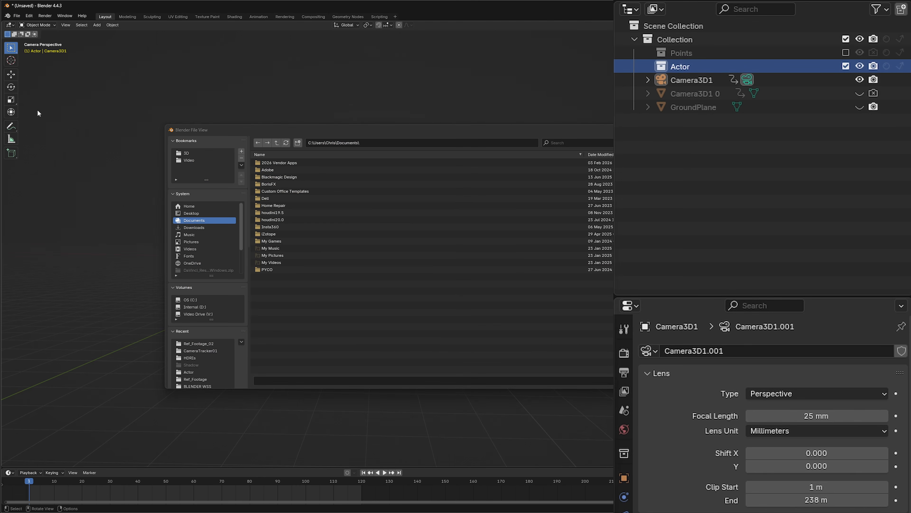
{"action": "left_click", "coordinate": [187, 152]}
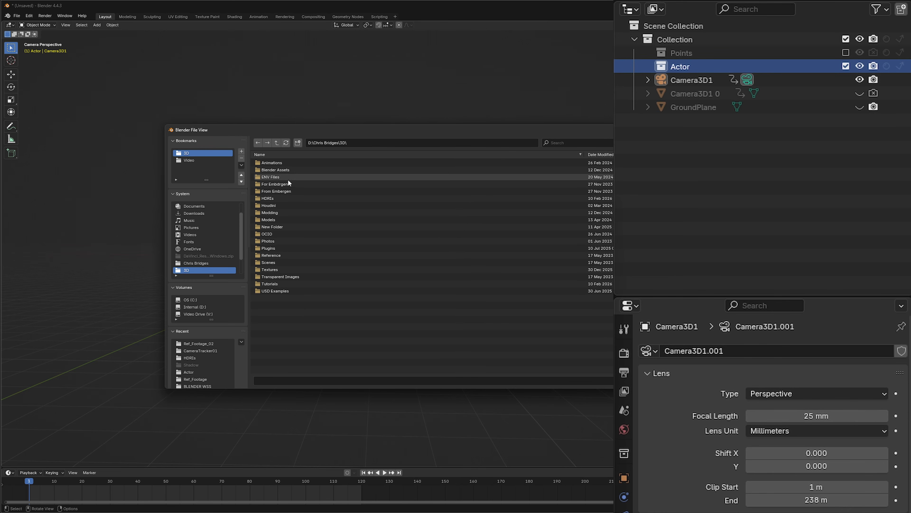
{"action": "double_click", "coordinate": [273, 219]}
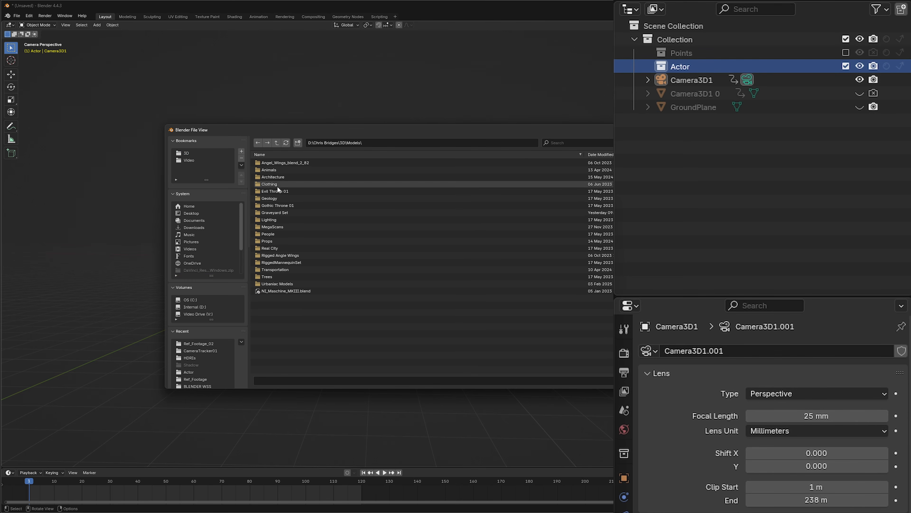
{"action": "double_click", "coordinate": [268, 234]}
{"action": "double_click", "coordinate": [266, 162]}
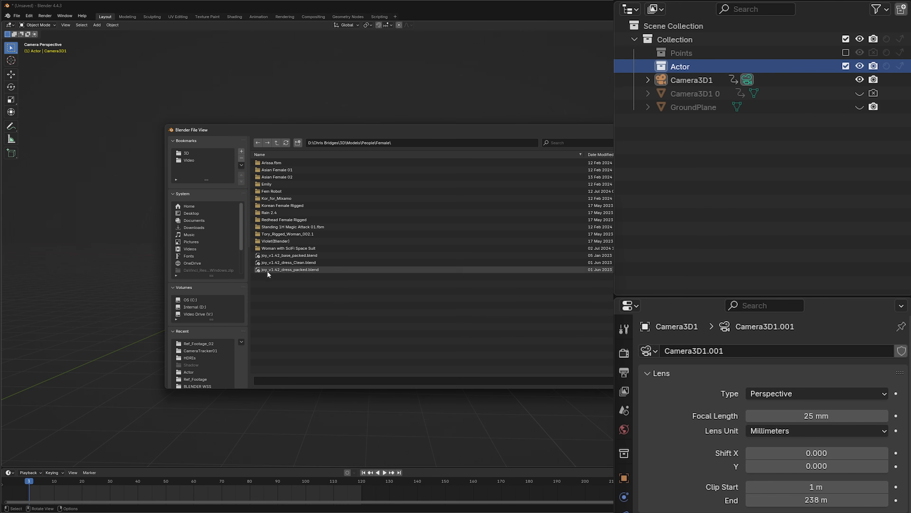
{"action": "double_click", "coordinate": [282, 247]}
{"action": "double_click", "coordinate": [270, 169]}
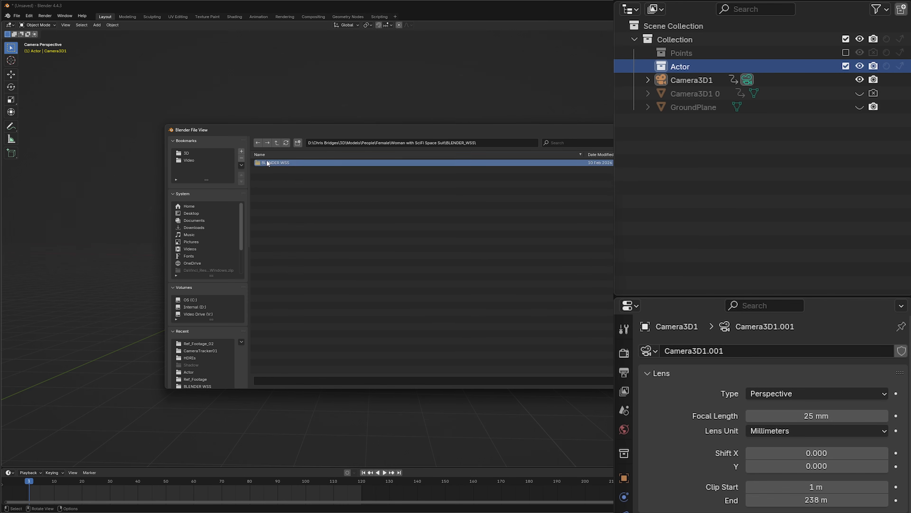
{"action": "double_click", "coordinate": [268, 162]}
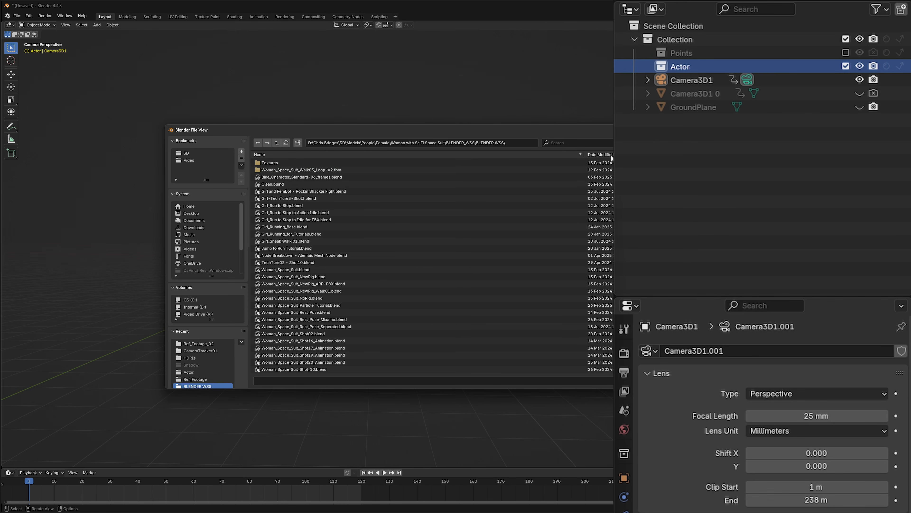
{"action": "left_click", "coordinate": [601, 154]}
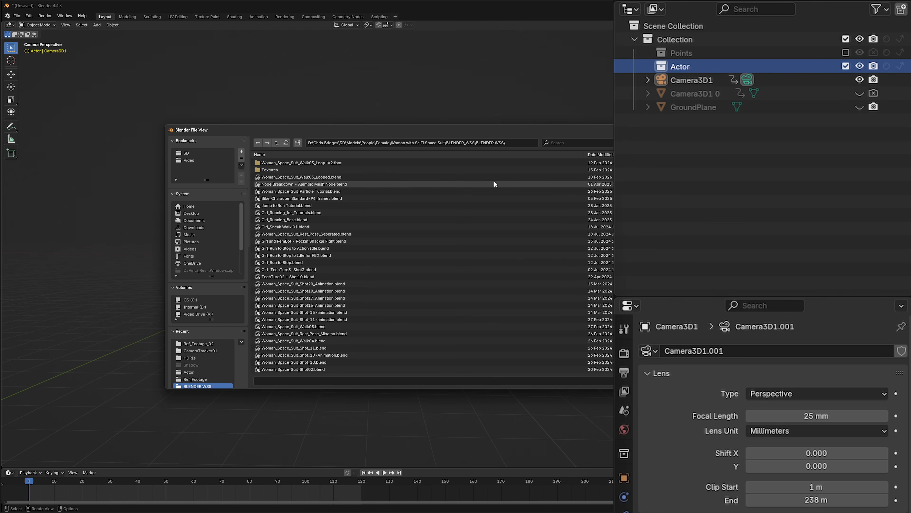
Step: Append the character1, character1_cs and character1_rig collections from Woman_Space_Suit_Walk05_Looped.blend into the Actor collection
{"action": "double_click", "coordinate": [300, 176]}
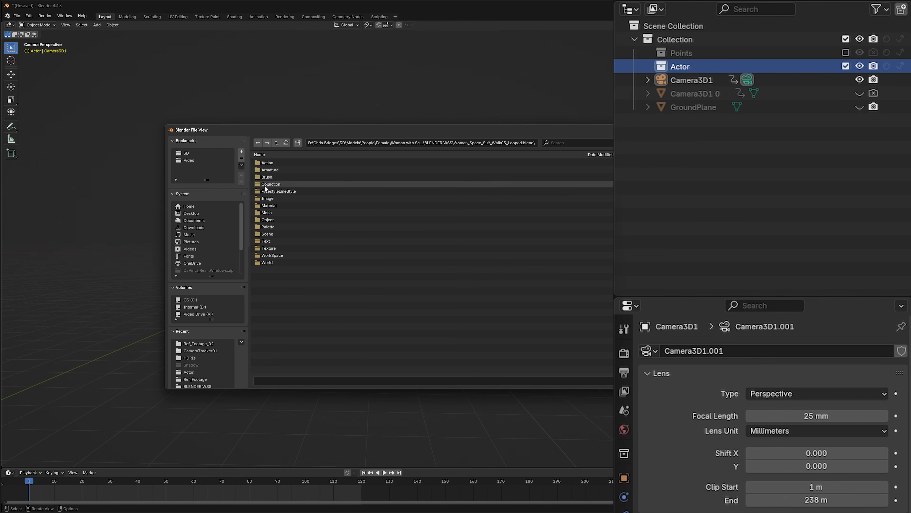
{"action": "double_click", "coordinate": [265, 184]}
{"action": "left_click", "coordinate": [272, 177], "text": "shift"}
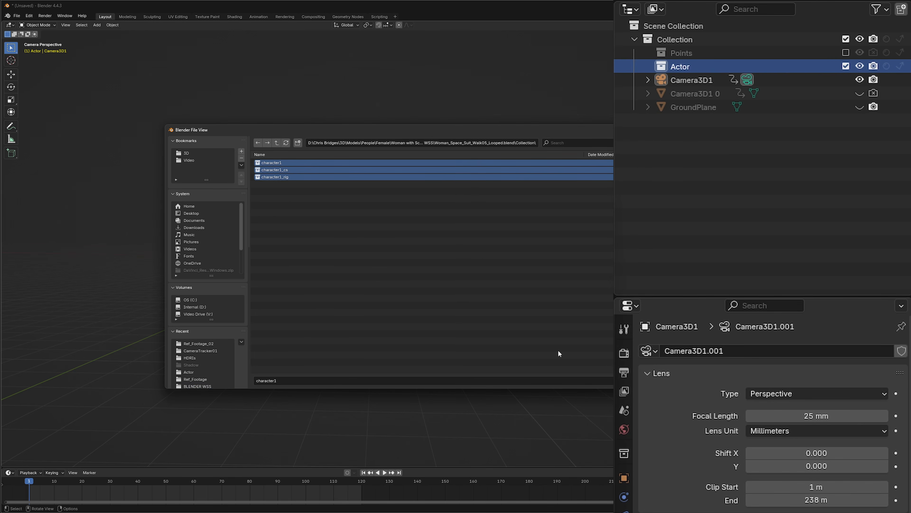
{"action": "key", "text": "Return"}
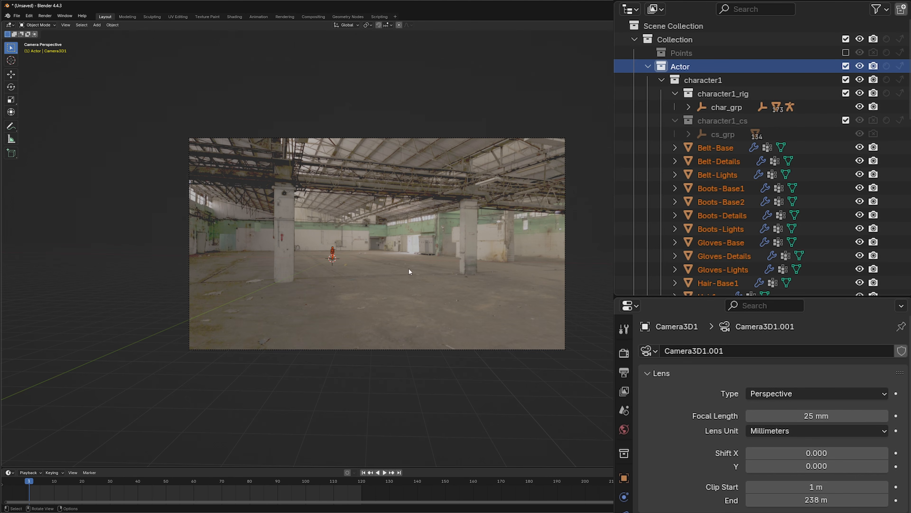
Step: Scale the character's char_grp empty to 2.5 on the X, Y and Z axes
{"action": "left_click", "coordinate": [721, 107]}
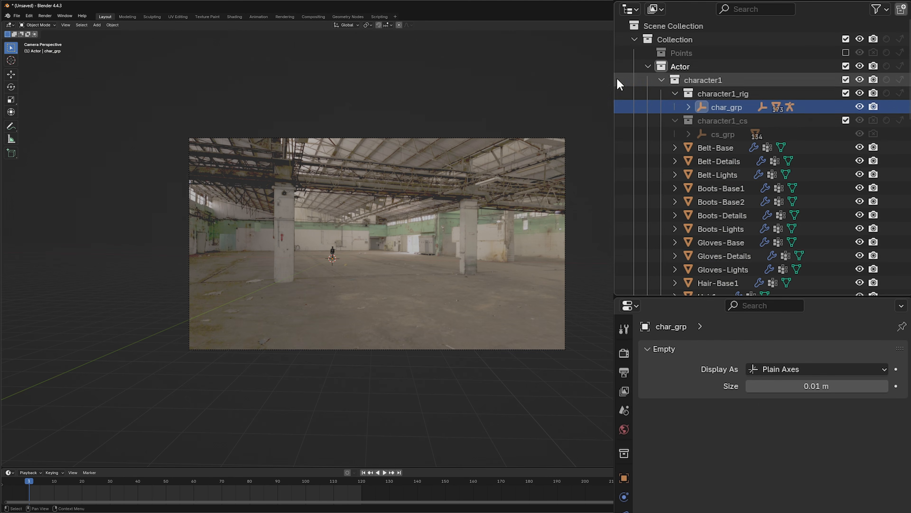
{"action": "left_click", "coordinate": [614, 50]}
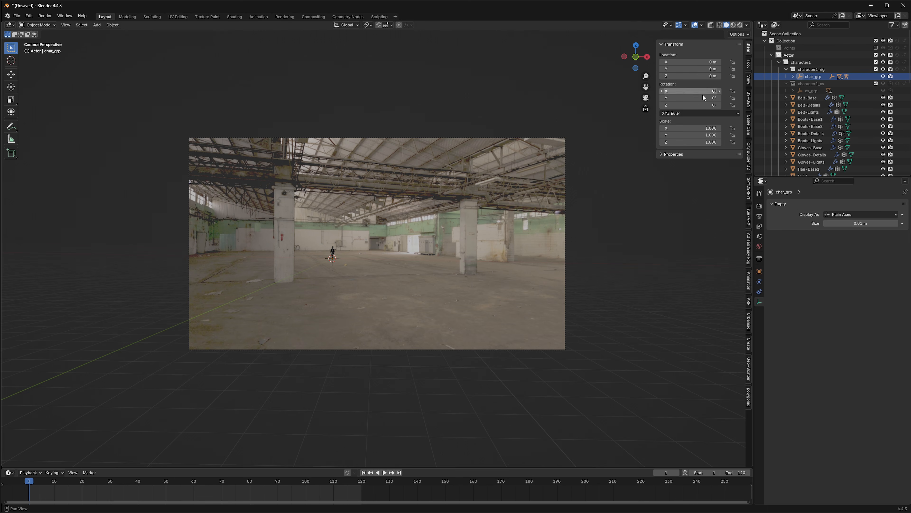
{"action": "left_click", "coordinate": [702, 128]}
{"action": "type", "text": "2"}
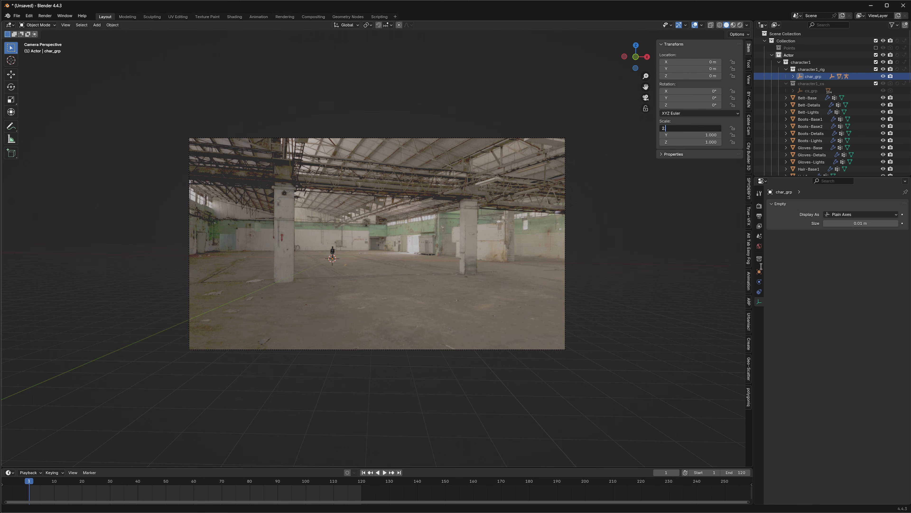
{"action": "type", "text": ".5"}
{"action": "key", "text": "Tab"}
{"action": "type", "text": "2.5"}
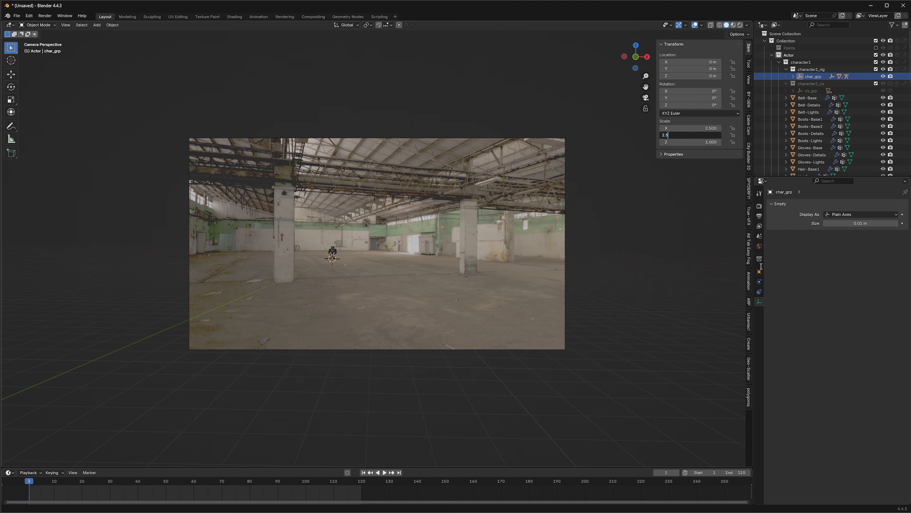
{"action": "key", "text": "Tab"}
{"action": "type", "text": "2.5"}
{"action": "key", "text": "Return"}
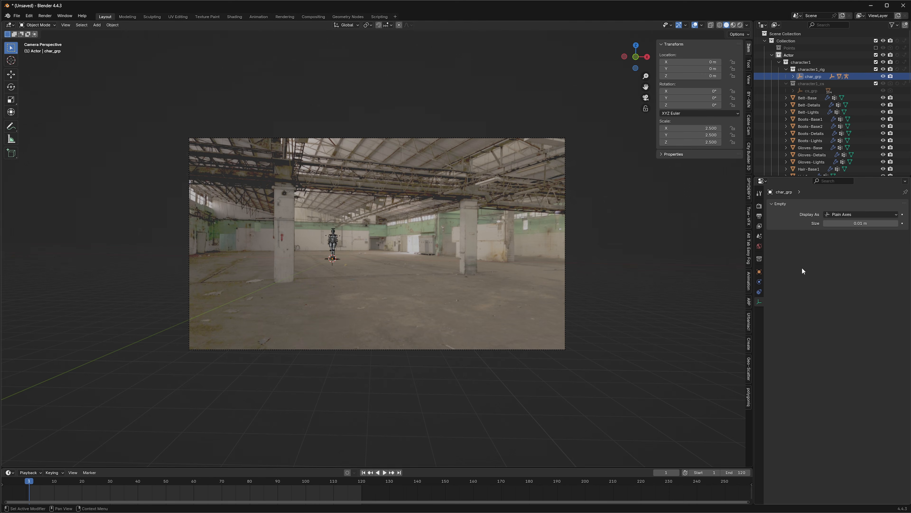
Step: Check the character against the footage around frames 84 and 110, and play back the walk animation
{"action": "left_click", "coordinate": [260, 478]}
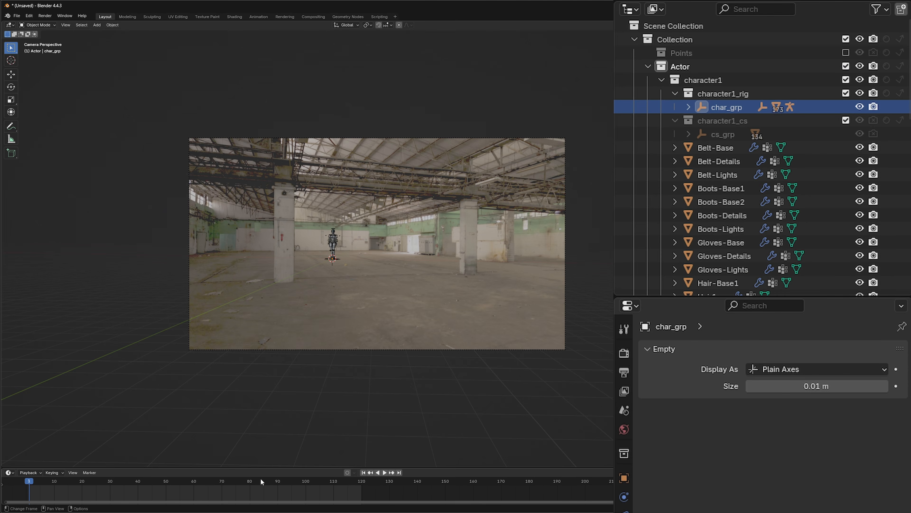
{"action": "scroll", "coordinate": [311, 339], "scroll_direction": "up", "scroll_amount": 3}
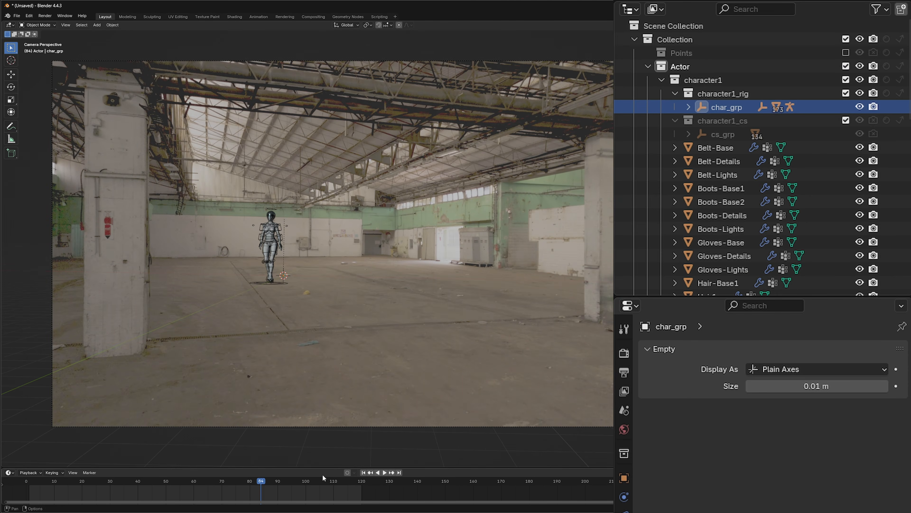
{"action": "left_click", "coordinate": [334, 480]}
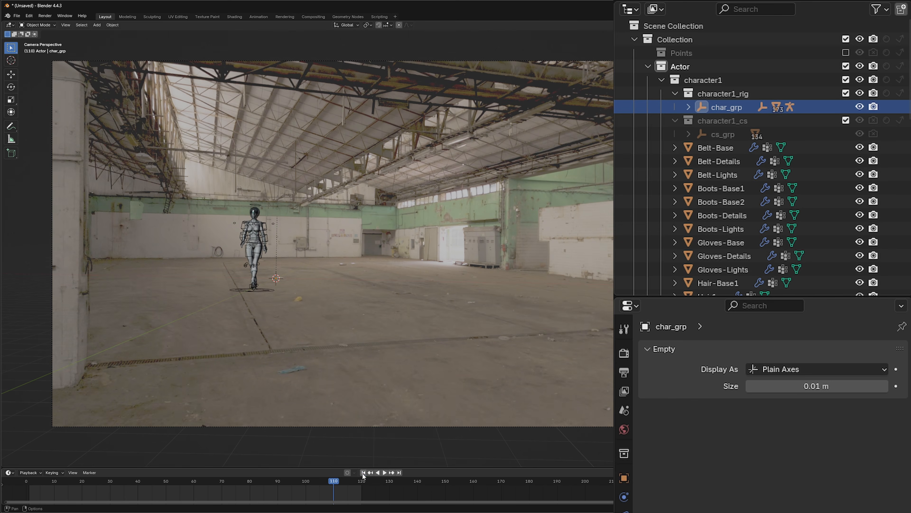
{"action": "left_click", "coordinate": [385, 473]}
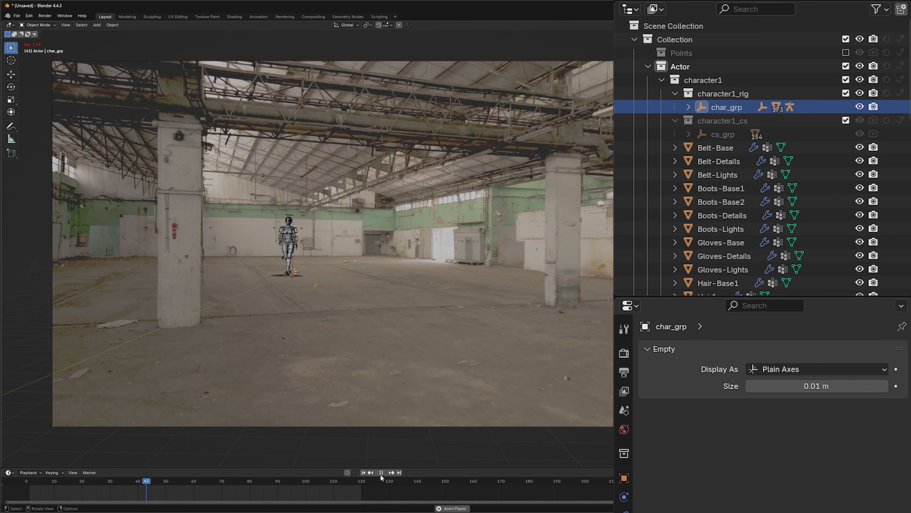
{"action": "key", "text": "Escape"}
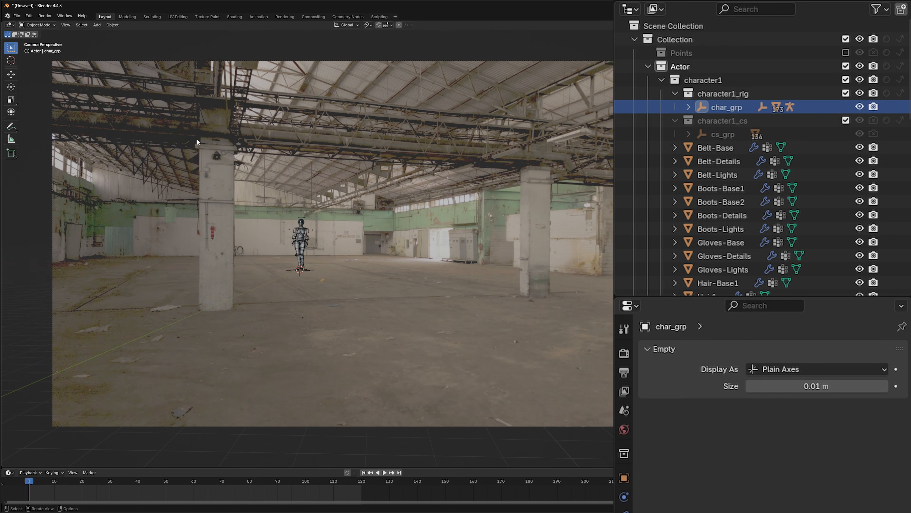
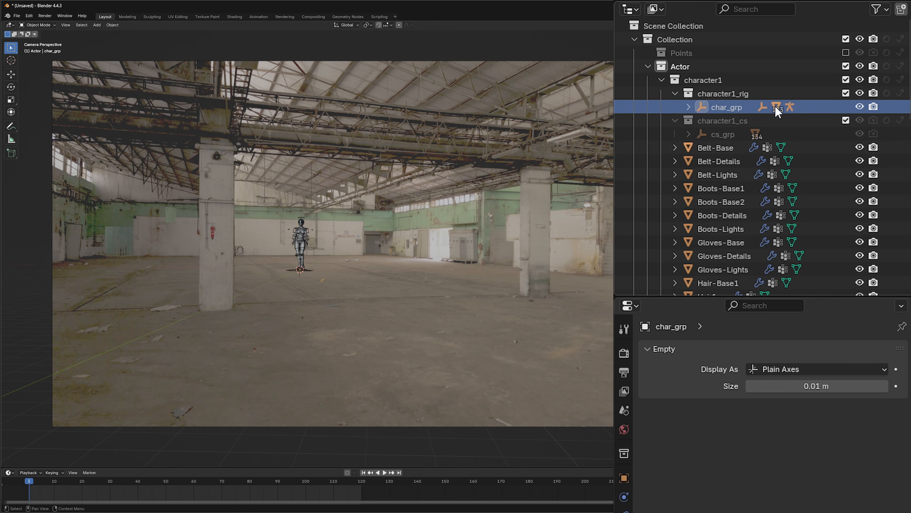
Step: Collapse the character1 hierarchy and create a new collection inside Collection named Lights
{"action": "left_click", "coordinate": [661, 80]}
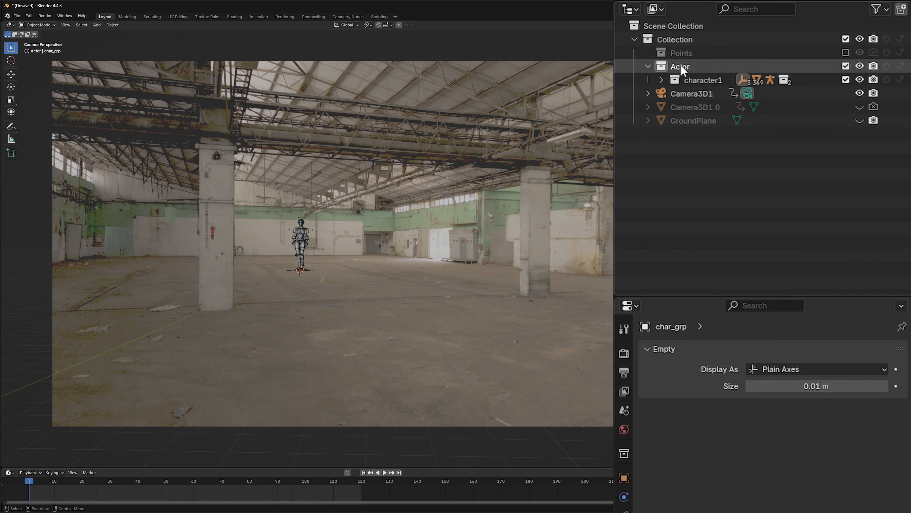
{"action": "right_click", "coordinate": [669, 41]}
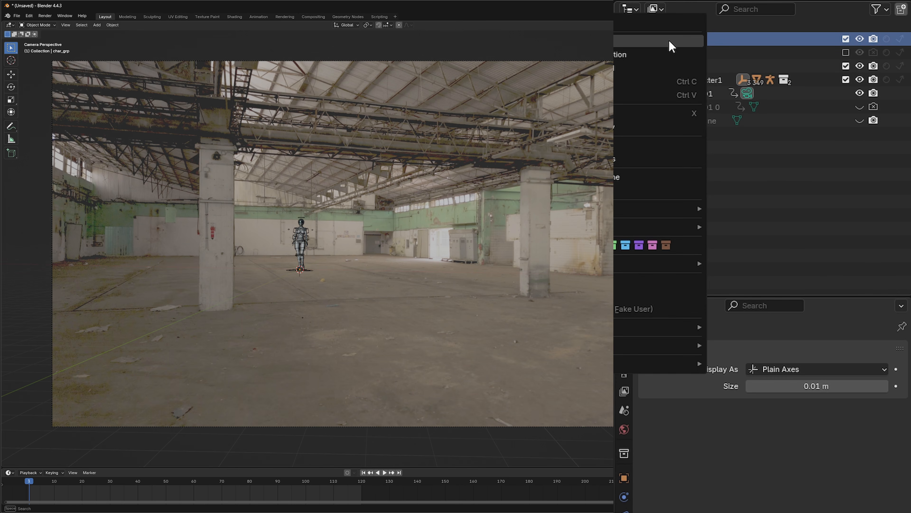
{"action": "left_click", "coordinate": [614, 42]}
{"action": "double_click", "coordinate": [690, 94]}
{"action": "type", "text": "Lights"}
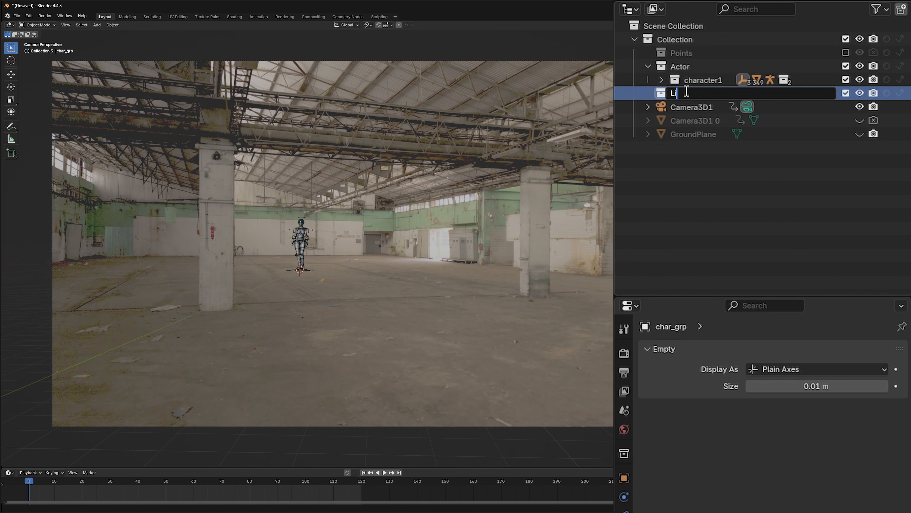
{"action": "key", "text": "Return"}
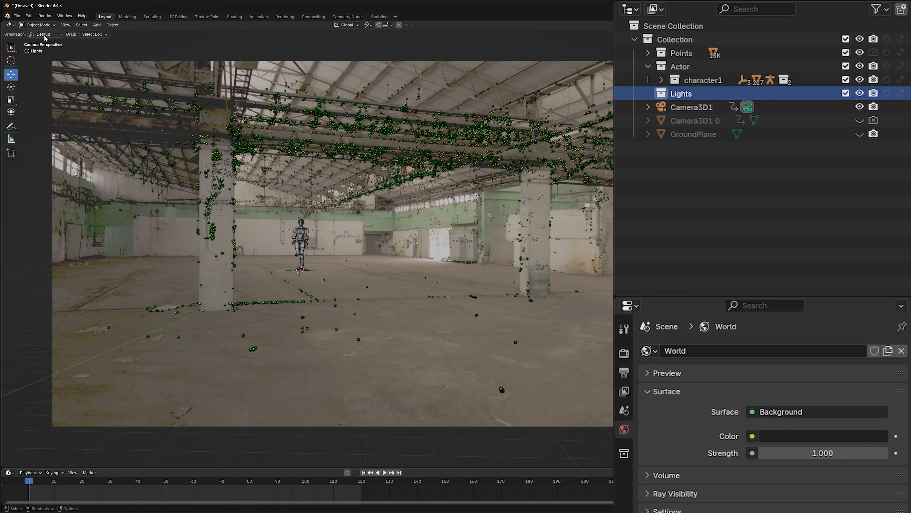
Step: Add an area light to the Lights collection and turn it to shine horizontally across the warehouse
{"action": "left_click", "coordinate": [97, 24]}
{"action": "mouse_move", "coordinate": [111, 121]}
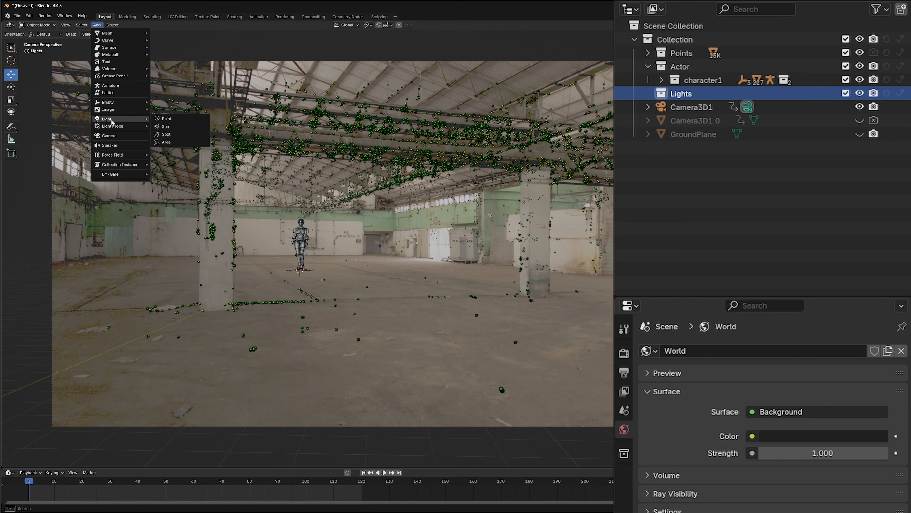
{"action": "left_click", "coordinate": [171, 145]}
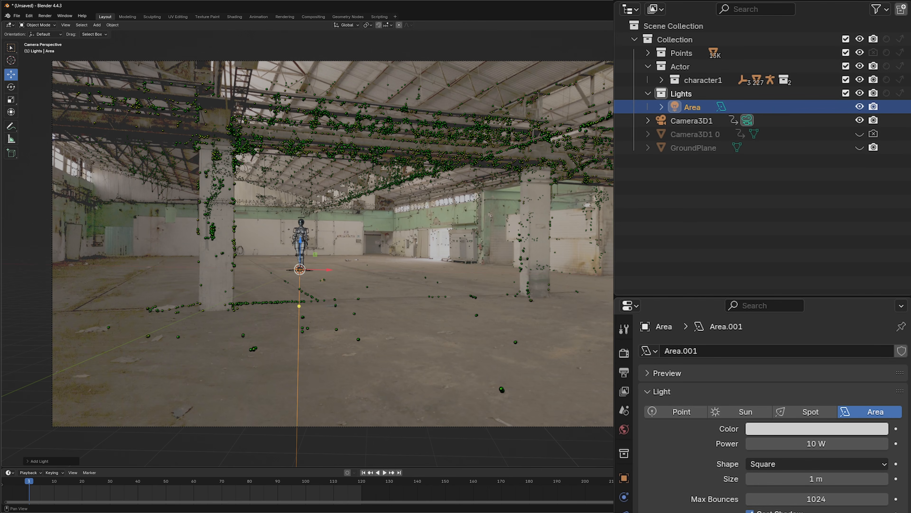
{"action": "key", "text": "shift+t"}
{"action": "key", "text": "Return"}
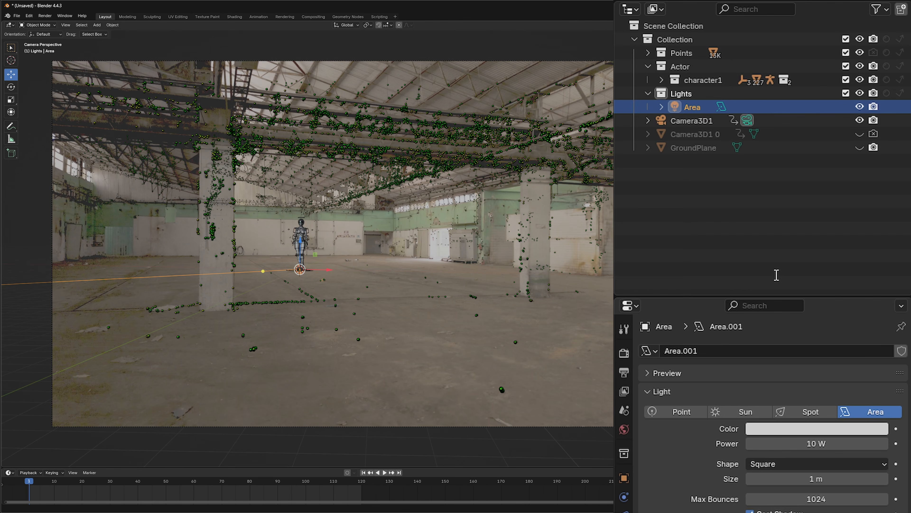
Step: Move the area light along the X axis toward the right-hand pillar and scale it up uniformly
{"action": "key", "text": "g"}
{"action": "key", "text": "x"}
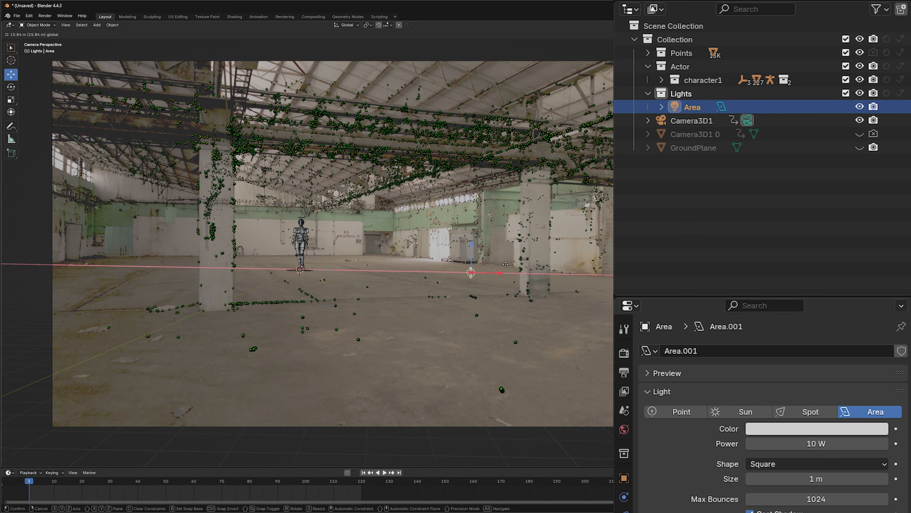
{"action": "left_click", "coordinate": [518, 264]}
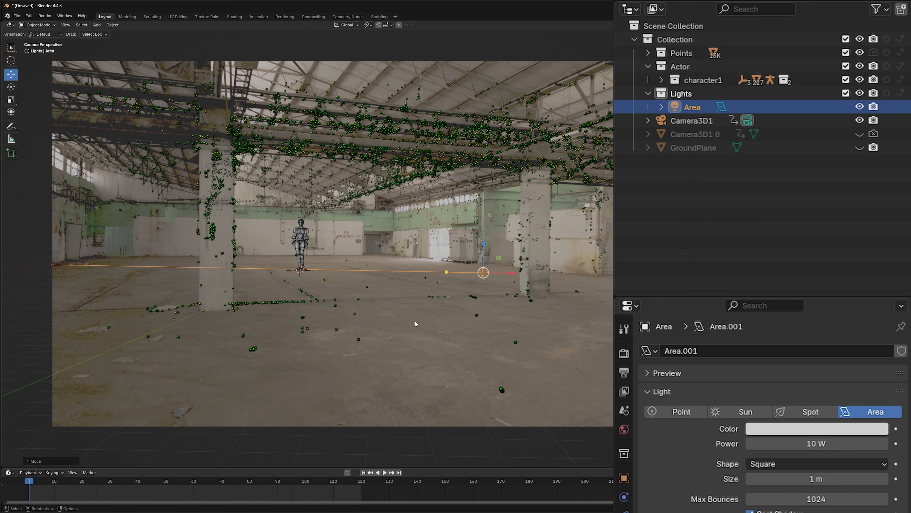
{"action": "left_click", "coordinate": [12, 100]}
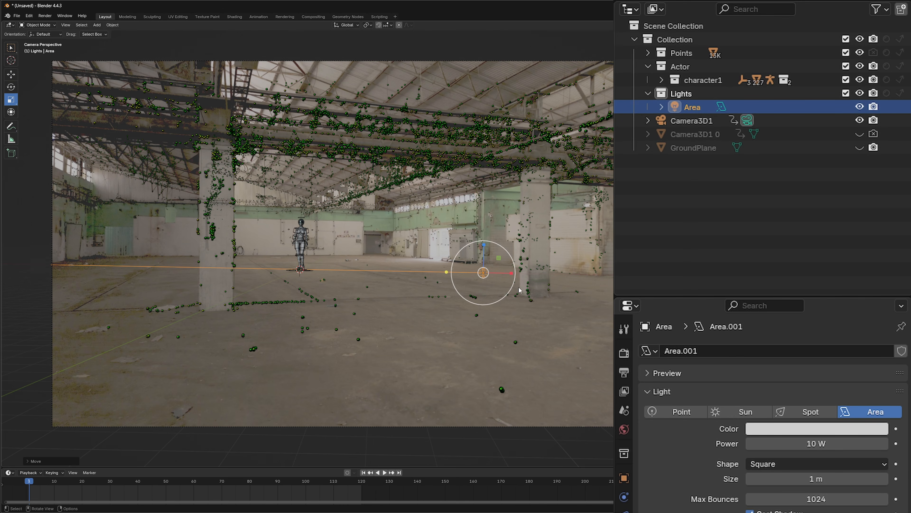
{"action": "left_click_drag", "start_coordinate": [520, 290], "coordinate": [610, 341]}
Step: Raise the area light above the floor and move it back to the bright doorway in the rear wall
{"action": "left_click", "coordinate": [12, 75]}
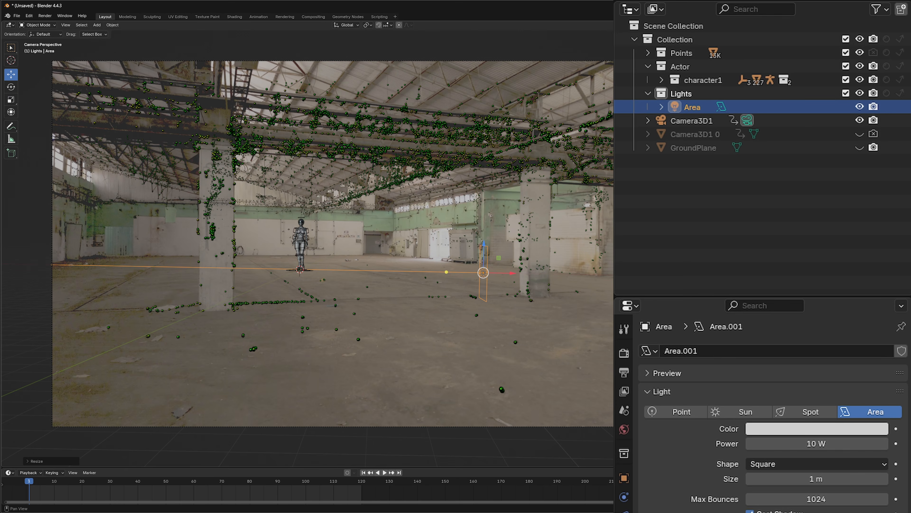
{"action": "left_click_drag", "start_coordinate": [484, 244], "coordinate": [484, 219]}
{"action": "left_click_drag", "start_coordinate": [512, 248], "coordinate": [469, 244]}
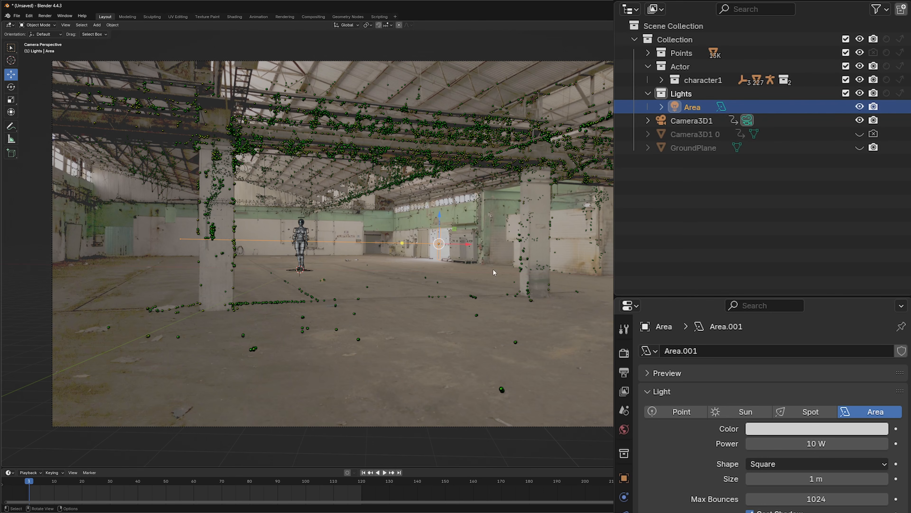
Step: Delete the Lights collection together with the area light inside it
{"action": "left_click", "coordinate": [679, 93]}
{"action": "right_click", "coordinate": [678, 95]}
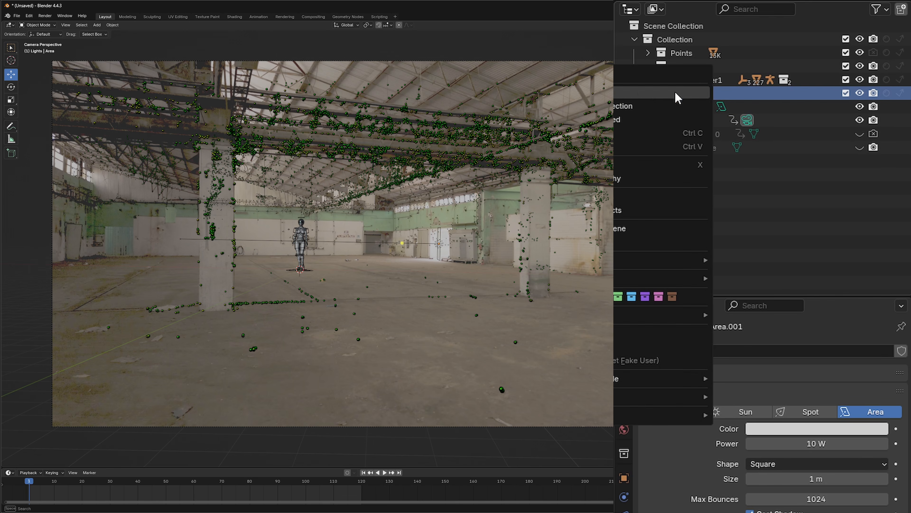
{"action": "left_click", "coordinate": [615, 178]}
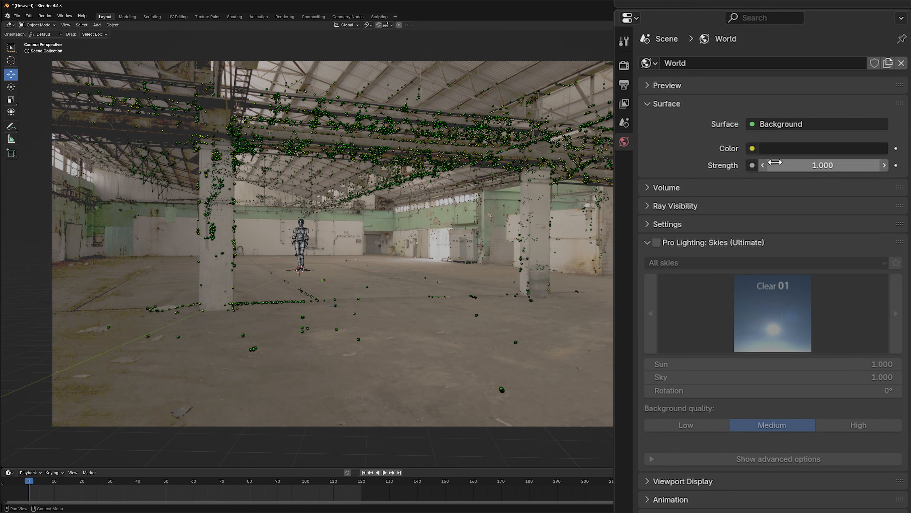
Step: Give the World background colour an Environment Texture and load empty_workshop_4k.hdr from the HDRIs folder
{"action": "left_click", "coordinate": [770, 152]}
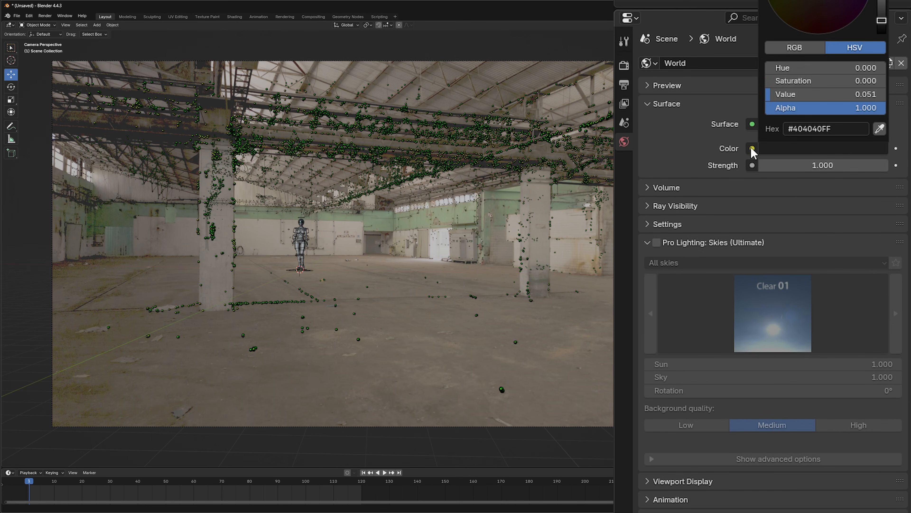
{"action": "left_click", "coordinate": [753, 149]}
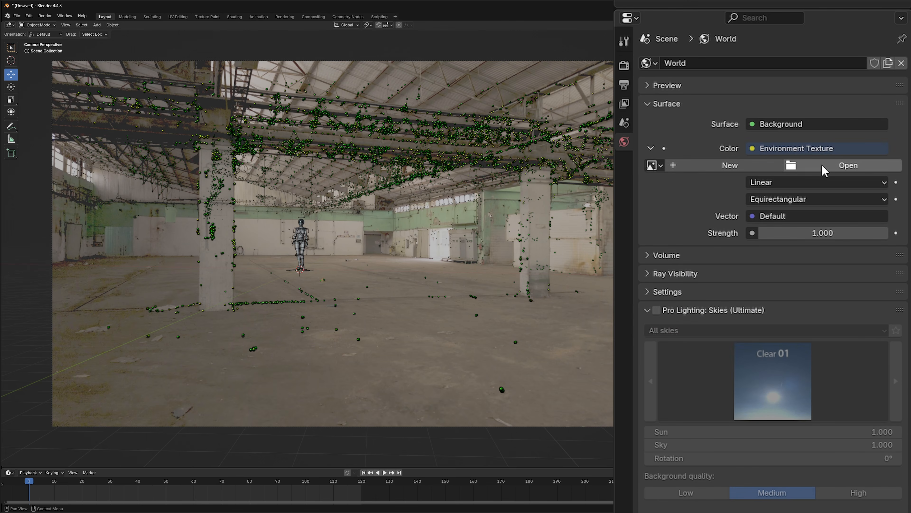
{"action": "left_click", "coordinate": [824, 168]}
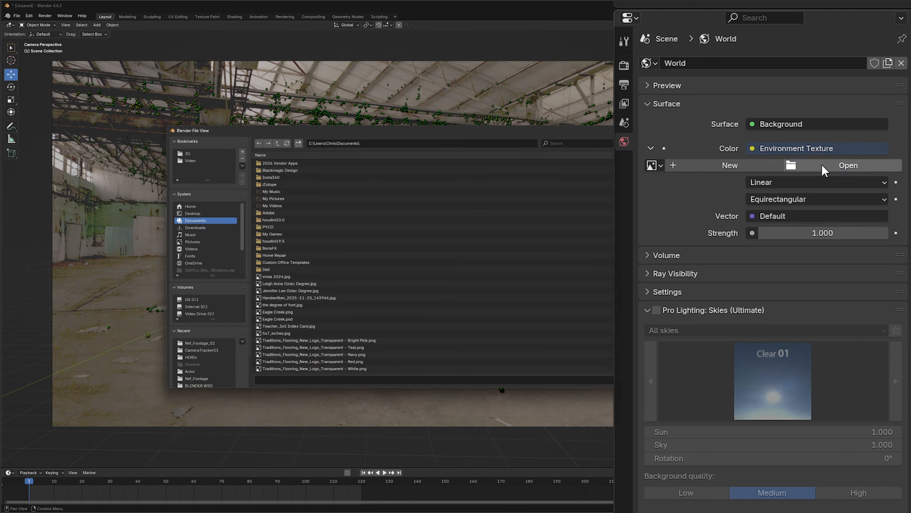
{"action": "left_click", "coordinate": [185, 154]}
{"action": "double_click", "coordinate": [267, 162]}
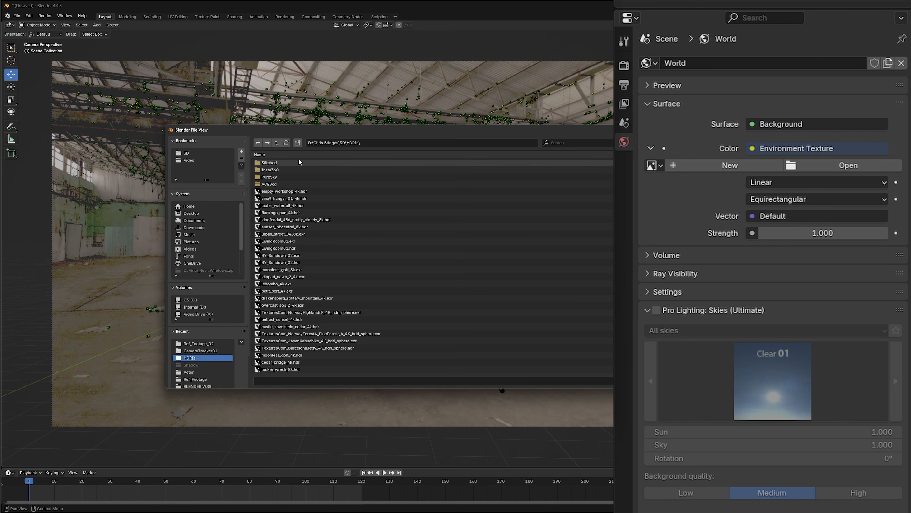
{"action": "double_click", "coordinate": [284, 191]}
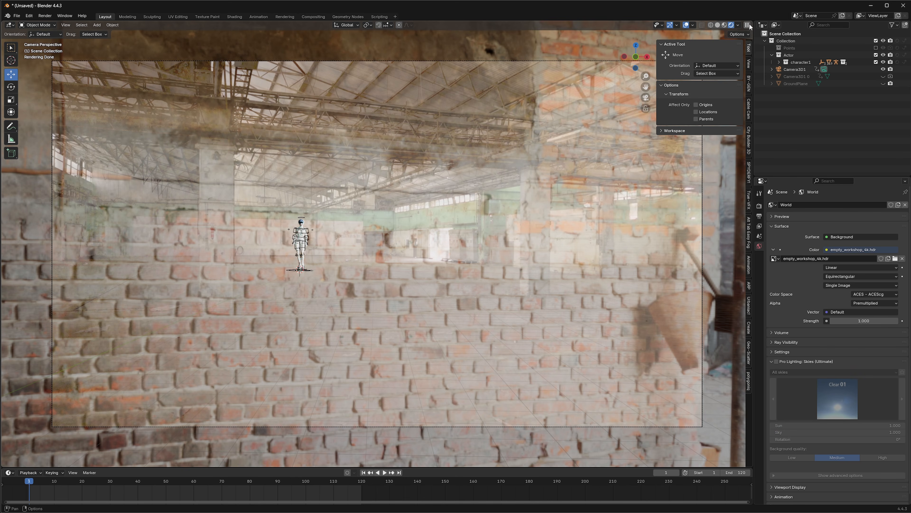
Step: Open a Shader Editor beside the 3D viewport showing the World shader, and select its Environment Texture node
{"action": "left_click_drag", "start_coordinate": [750, 24], "coordinate": [578, 41]}
{"action": "left_click", "coordinate": [589, 24]}
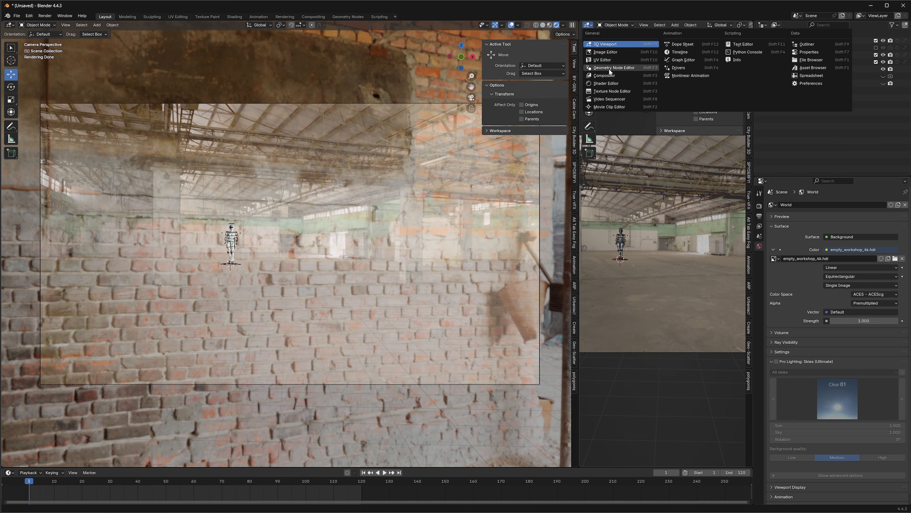
{"action": "left_click", "coordinate": [611, 83]}
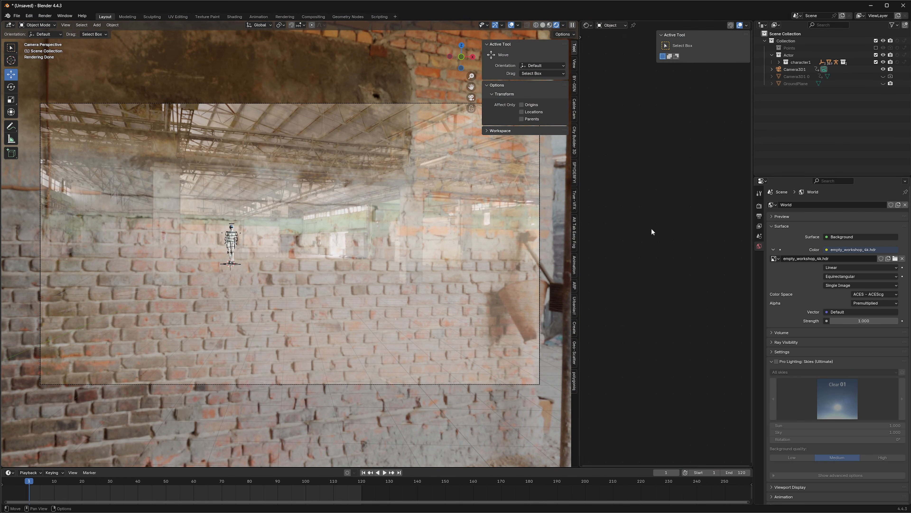
{"action": "left_click", "coordinate": [624, 25]}
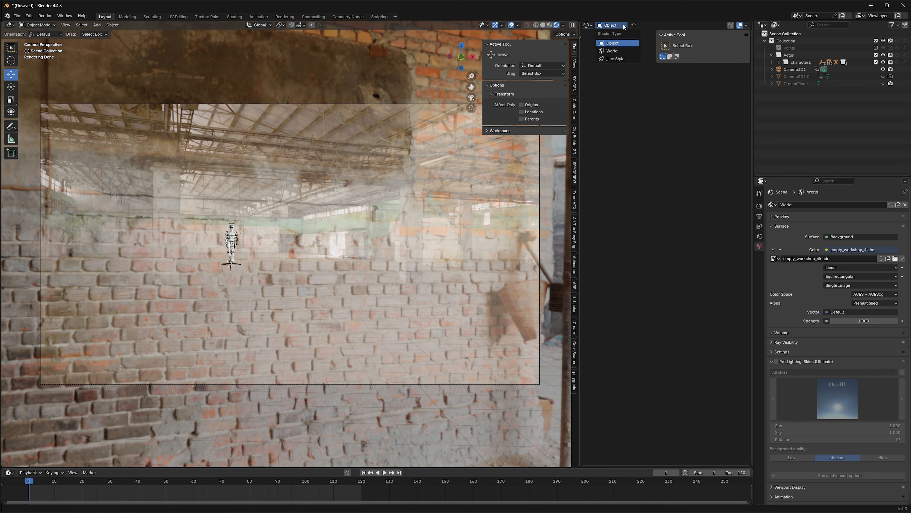
{"action": "left_click", "coordinate": [612, 51]}
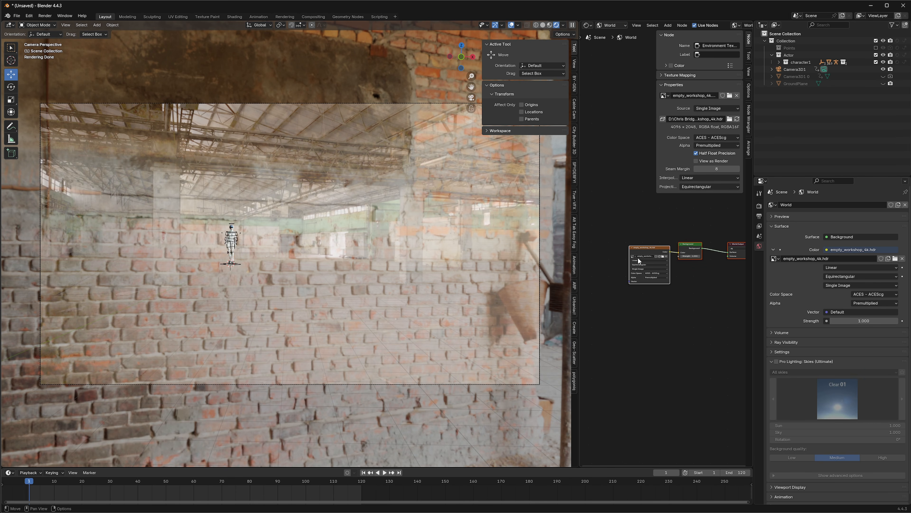
{"action": "left_click", "coordinate": [638, 249]}
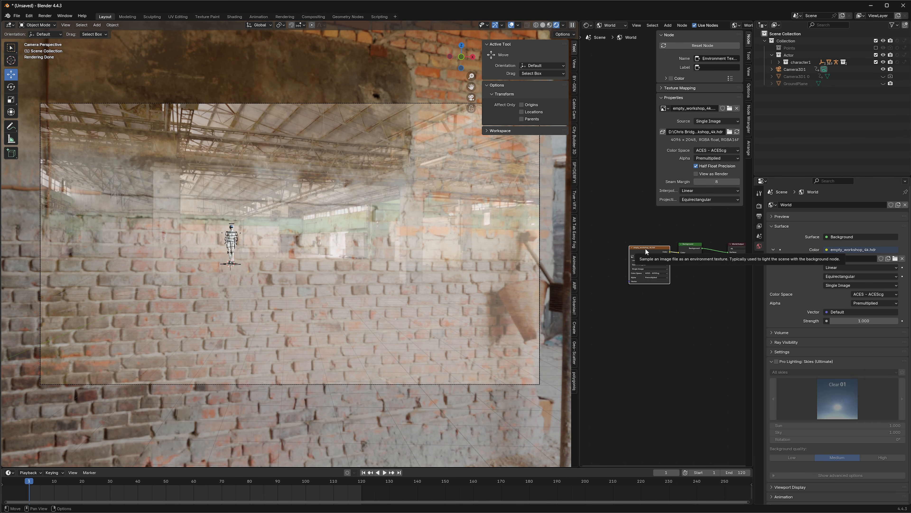
Step: Add Texture Coordinate and Mapping nodes in front of the World's Environment Texture node
{"action": "key", "text": "ctrl+t"}
{"action": "left_click_drag", "start_coordinate": [646, 308], "coordinate": [684, 312]}
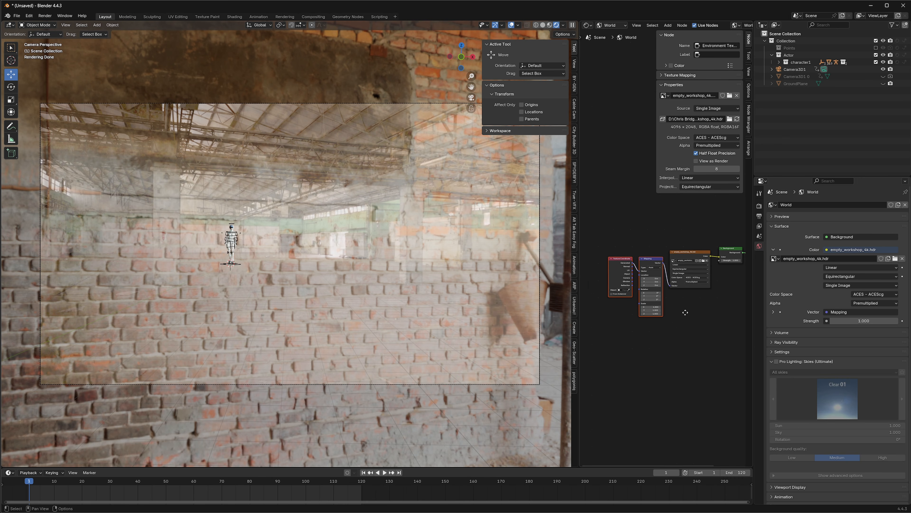
{"action": "scroll", "coordinate": [652, 318], "scroll_direction": "up", "scroll_amount": 5}
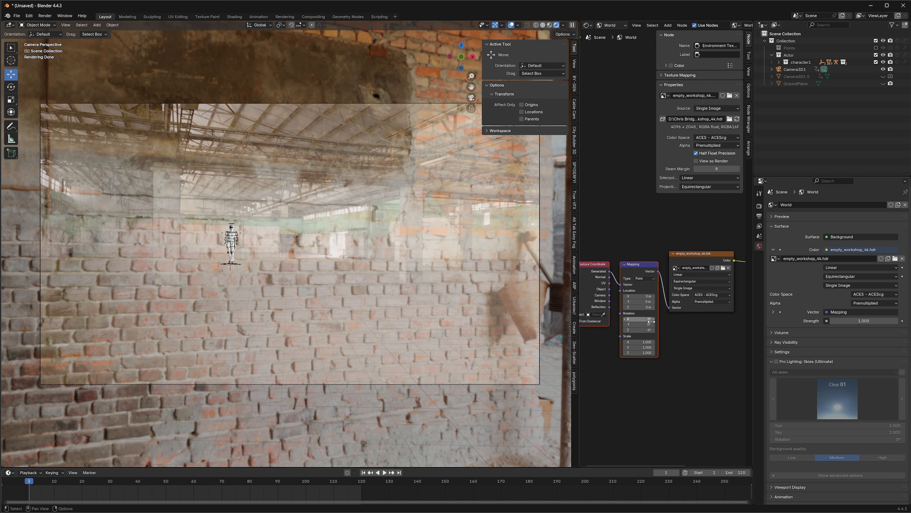
Step: Rotate the HDRI environment about Z in the Mapping node, with its Y rotation set back to 0°
{"action": "left_click_drag", "start_coordinate": [623, 241], "coordinate": [646, 165]}
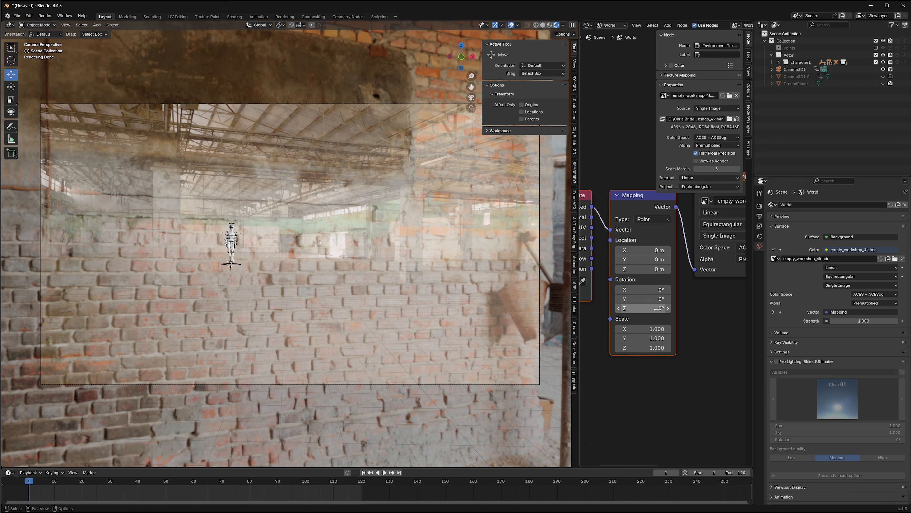
{"action": "left_click_drag", "start_coordinate": [642, 298], "coordinate": [650, 298]}
{"action": "double_click", "coordinate": [641, 300]}
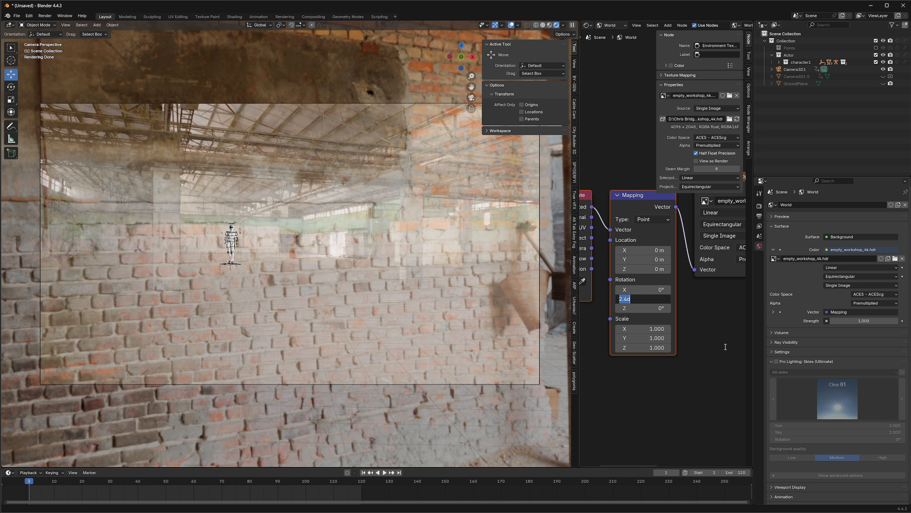
{"action": "type", "text": "0"}
{"action": "key", "text": "Return"}
{"action": "left_click_drag", "start_coordinate": [646, 308], "coordinate": [549, 308]}
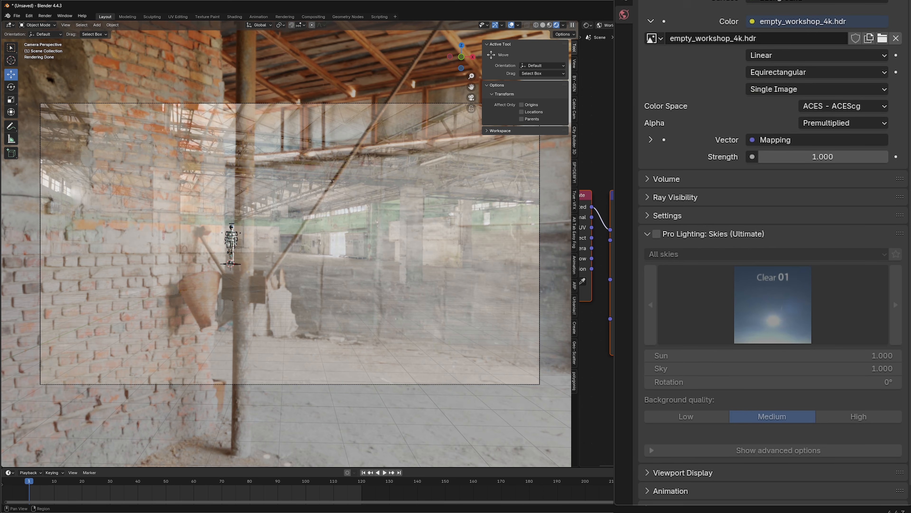
Step: Enable the Transparent film option in the Cycles render settings
{"action": "left_click", "coordinate": [759, 205]}
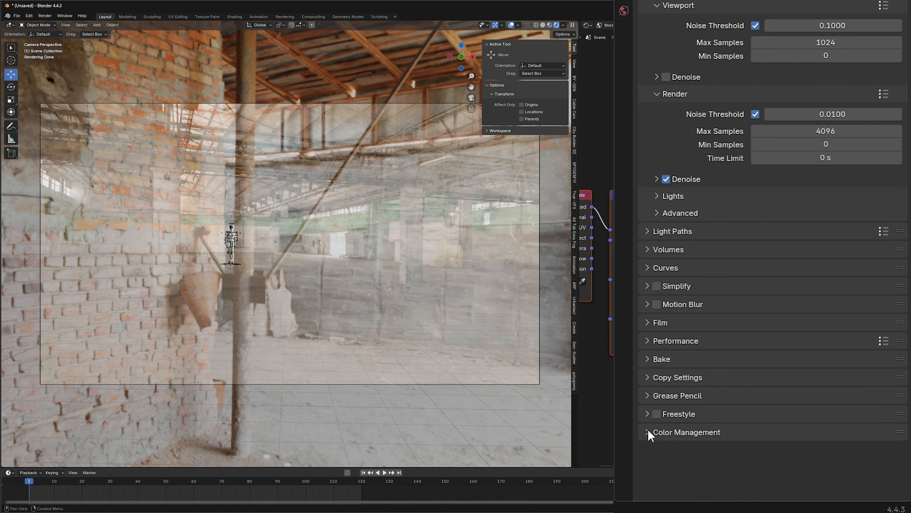
{"action": "left_click", "coordinate": [646, 320]}
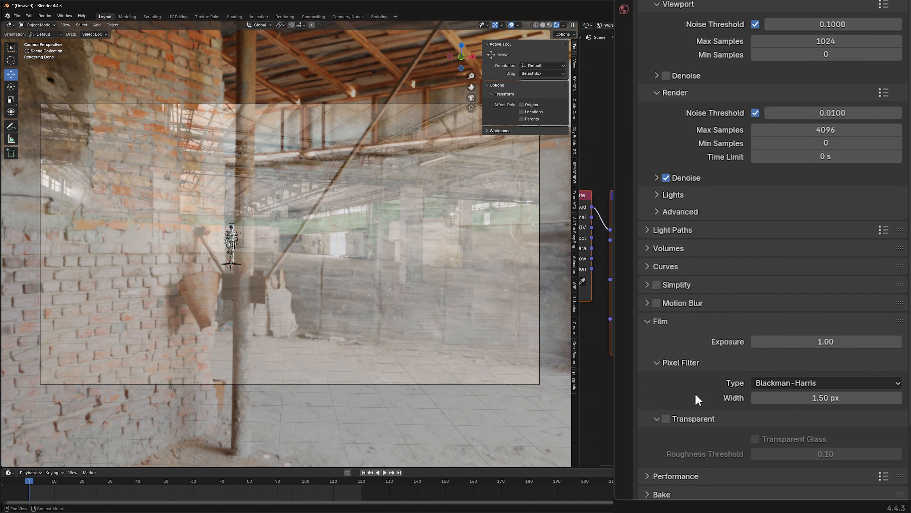
{"action": "left_click", "coordinate": [666, 419]}
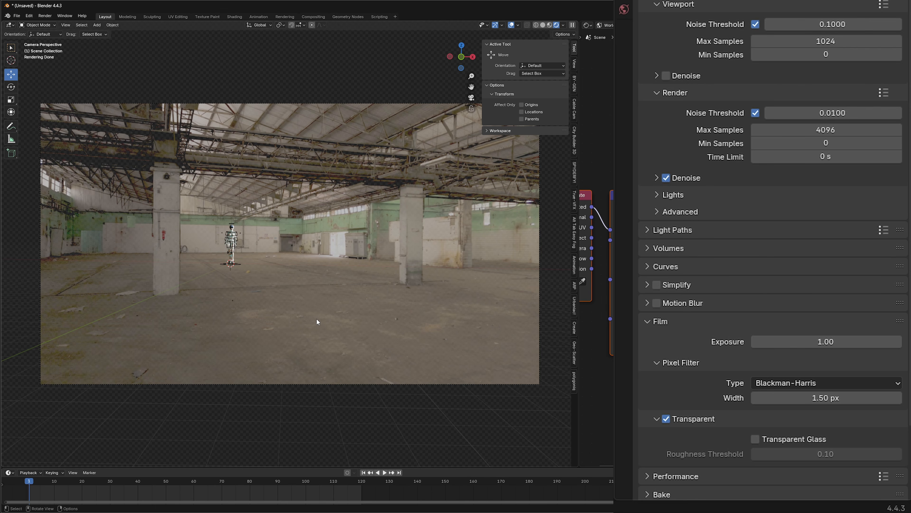
Step: Fine-tune the HDRI's Z rotation in the Mapping node while judging the light on the character
{"action": "scroll", "coordinate": [215, 286], "scroll_direction": "up", "scroll_amount": 6}
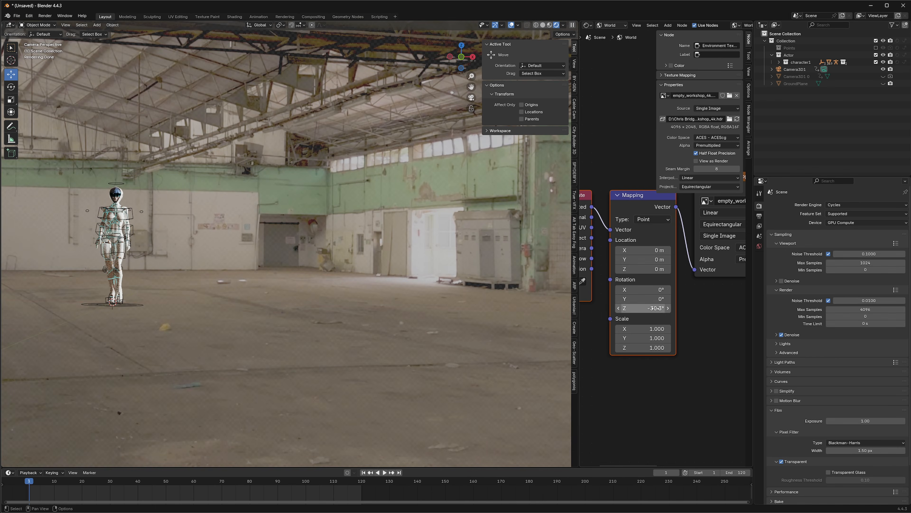
{"action": "left_click_drag", "start_coordinate": [651, 309], "coordinate": [634, 309]}
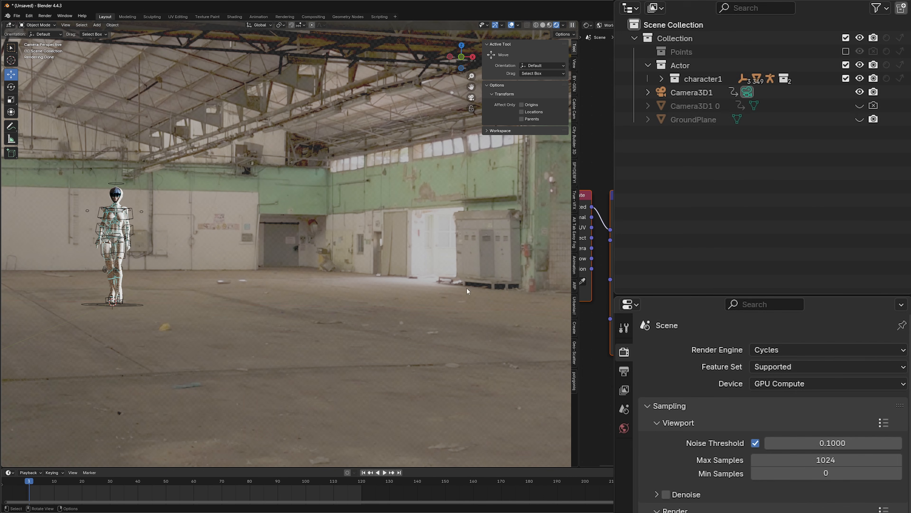
Step: Unhide the GroundPlane and set its material to Metallic 0 and Roughness 1
{"action": "left_click", "coordinate": [859, 120]}
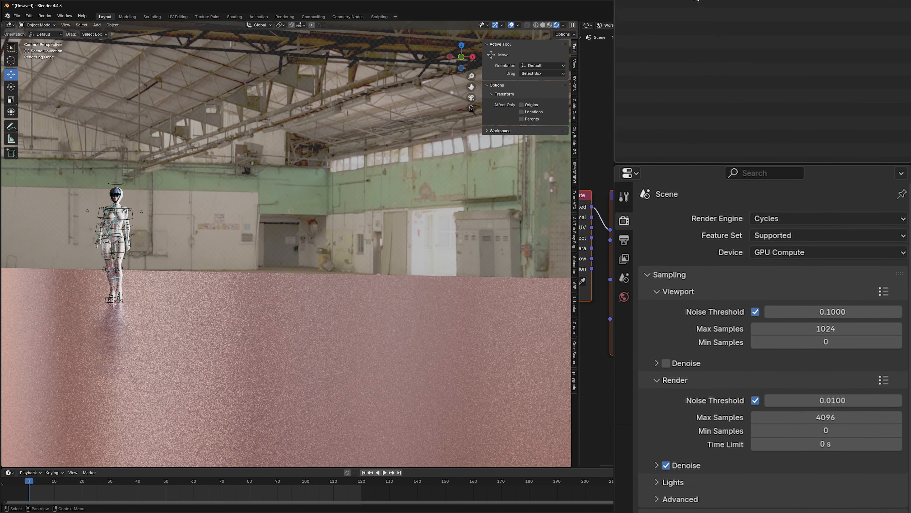
{"action": "left_click", "coordinate": [662, 119]}
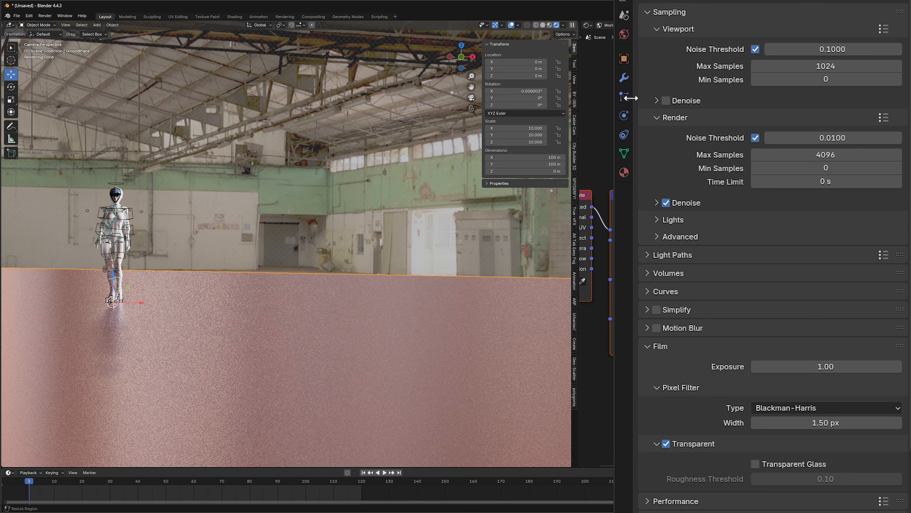
{"action": "left_click", "coordinate": [624, 173]}
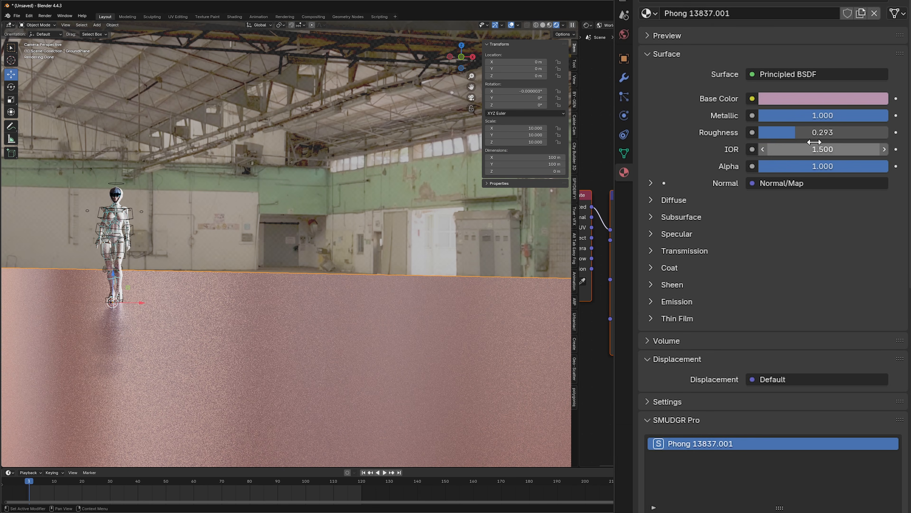
{"action": "left_click_drag", "start_coordinate": [881, 116], "coordinate": [759, 116]}
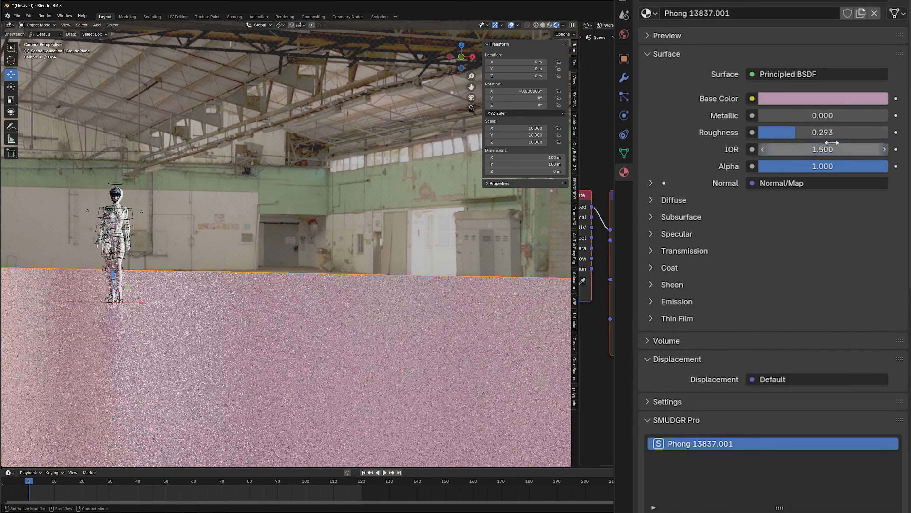
{"action": "left_click_drag", "start_coordinate": [806, 134], "coordinate": [880, 142]}
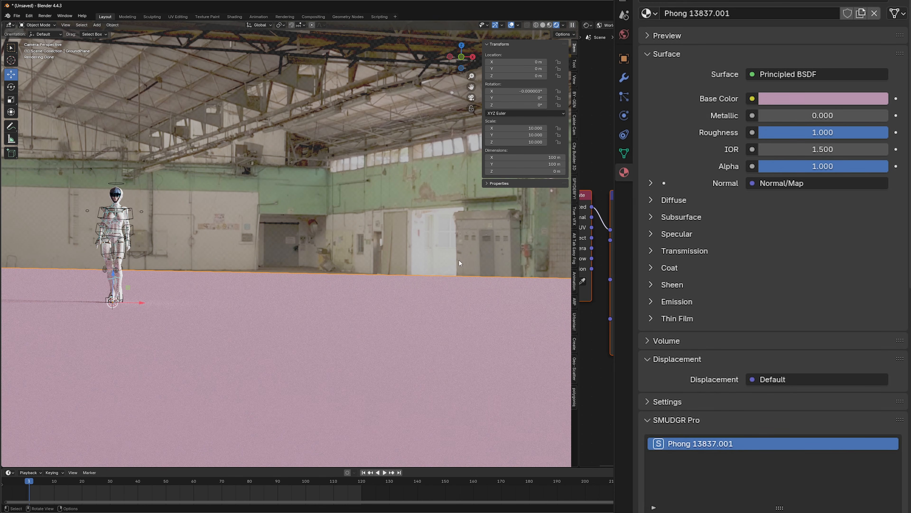
Step: Change the HDRI's Z rotation so the character casts a shadow across the ground plane away from the doorway
{"action": "mouse_move", "coordinate": [652, 308]}
{"action": "left_mouse_down"}
{"action": "mouse_move", "coordinate": [823, 308]}
{"action": "mouse_move", "coordinate": [642, 313]}
{"action": "mouse_move", "coordinate": [662, 312]}
{"action": "left_mouse_up"}
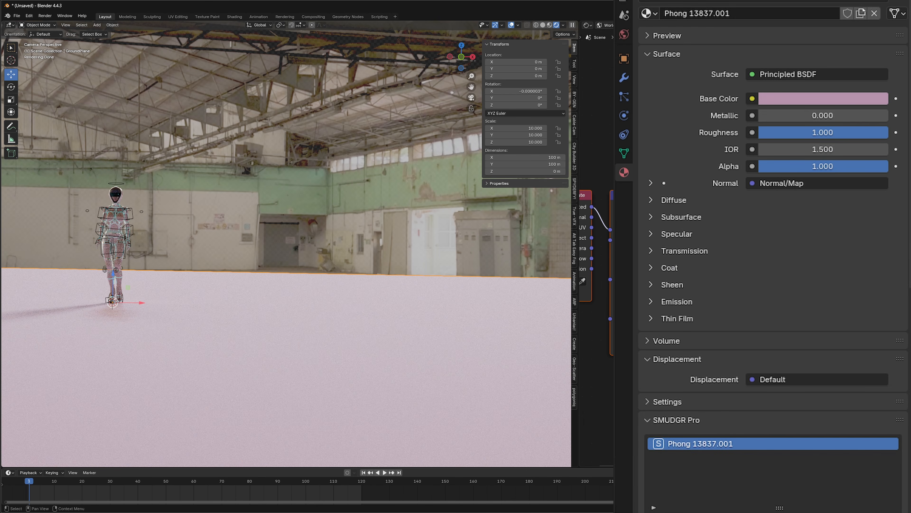
Step: Make the GroundPlane a Shadow Catcher in its object visibility settings
{"action": "left_click", "coordinate": [625, 60]}
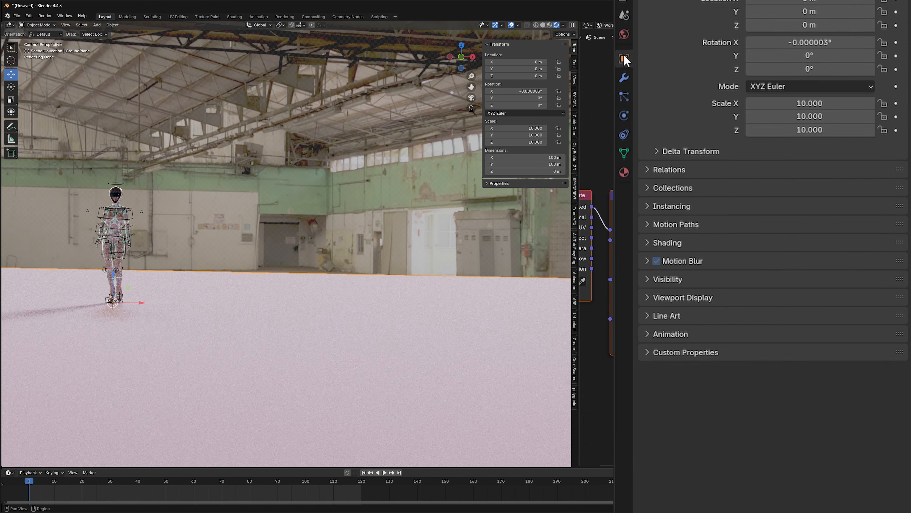
{"action": "left_click", "coordinate": [647, 279]}
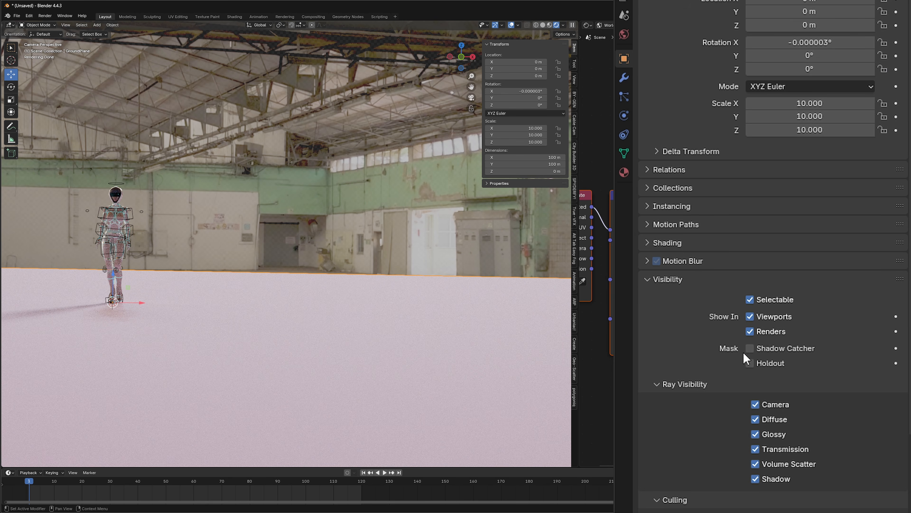
{"action": "left_click", "coordinate": [751, 348]}
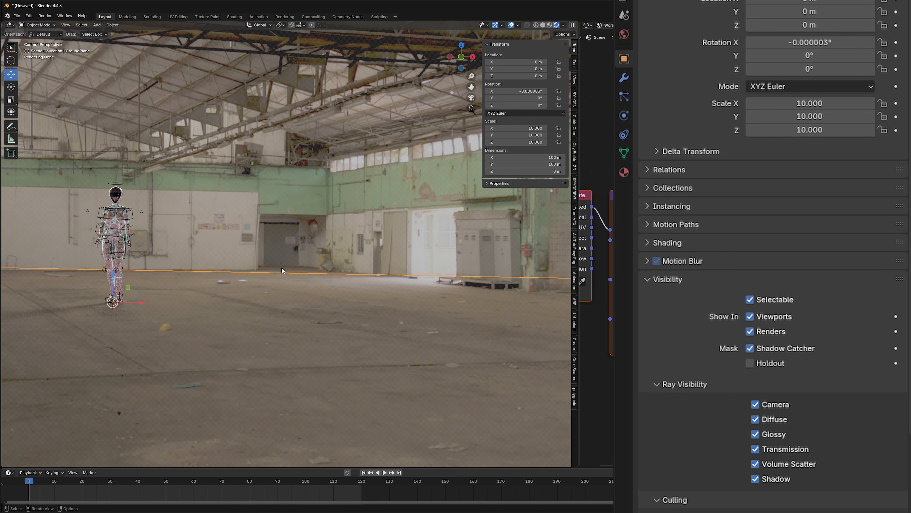
Step: Play the shot through the camera and scrub back to the start to examine the character and its shadow on the footage
{"action": "key", "text": "KP_0"}
{"action": "key", "text": "KP_0"}
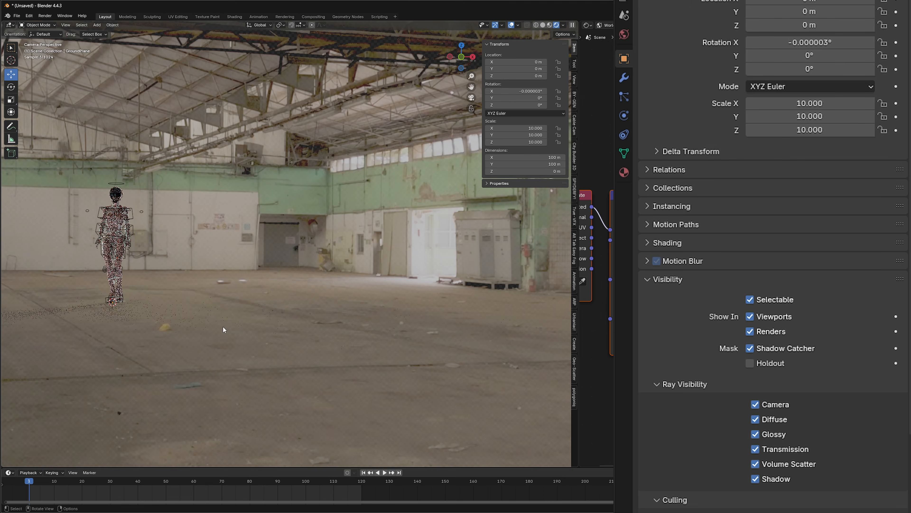
{"action": "scroll", "coordinate": [223, 327], "scroll_direction": "down", "scroll_amount": 3}
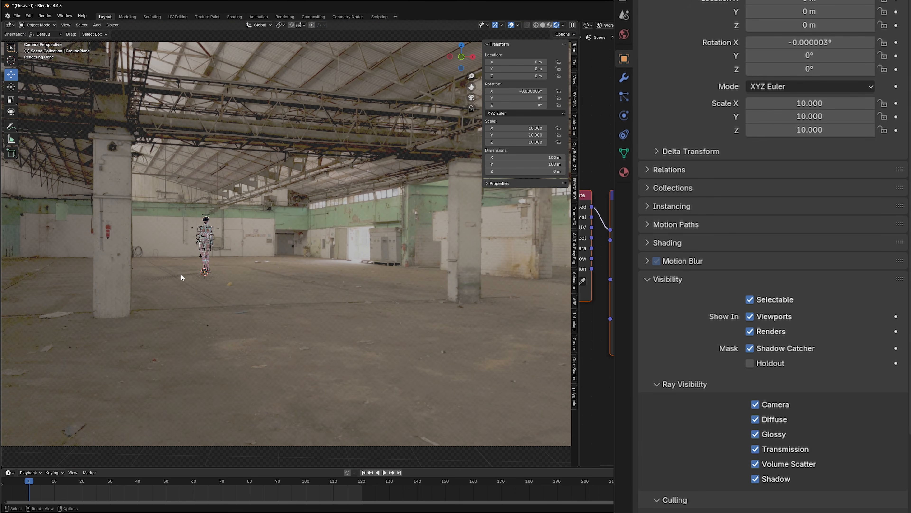
{"action": "key", "text": "space"}
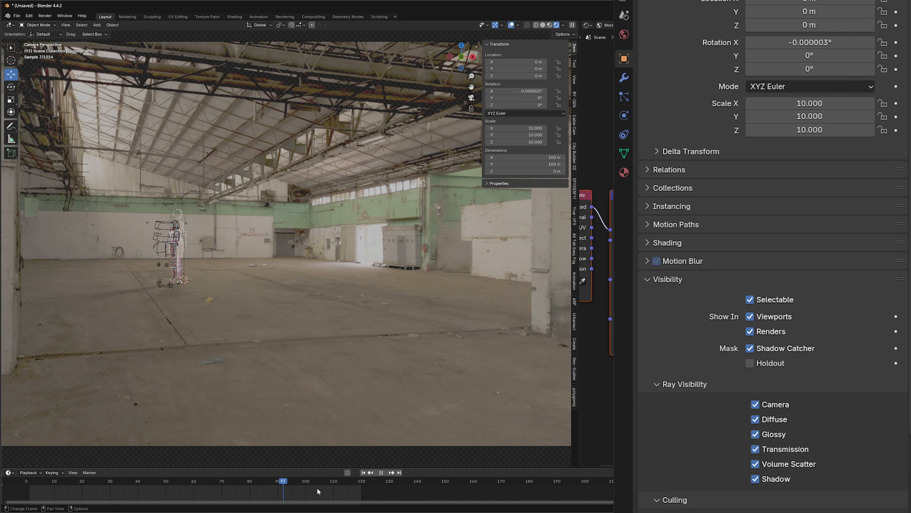
{"action": "key", "text": "space"}
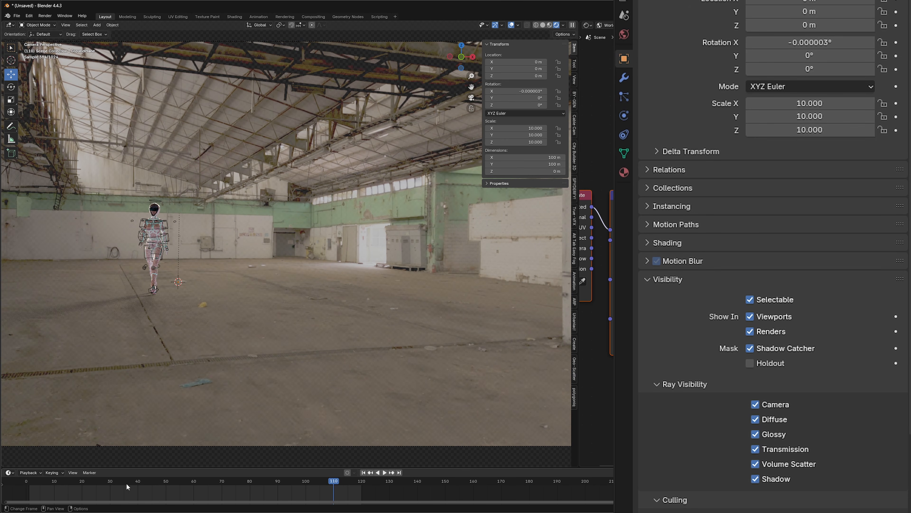
{"action": "left_click", "coordinate": [110, 482]}
{"action": "left_click", "coordinate": [38, 481]}
{"action": "key", "text": "space"}
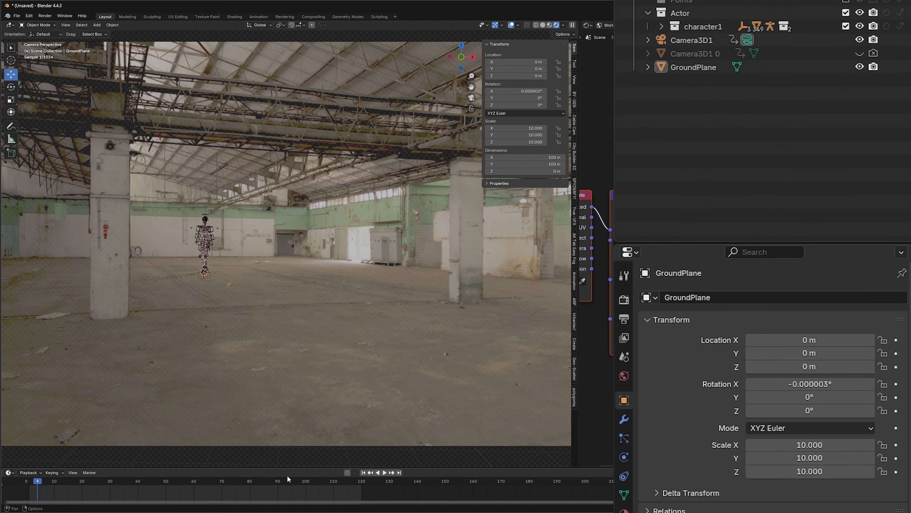
Step: At frame 120, move char_grp along negative Y to bring the character closer to the camera
{"action": "left_click", "coordinate": [399, 473]}
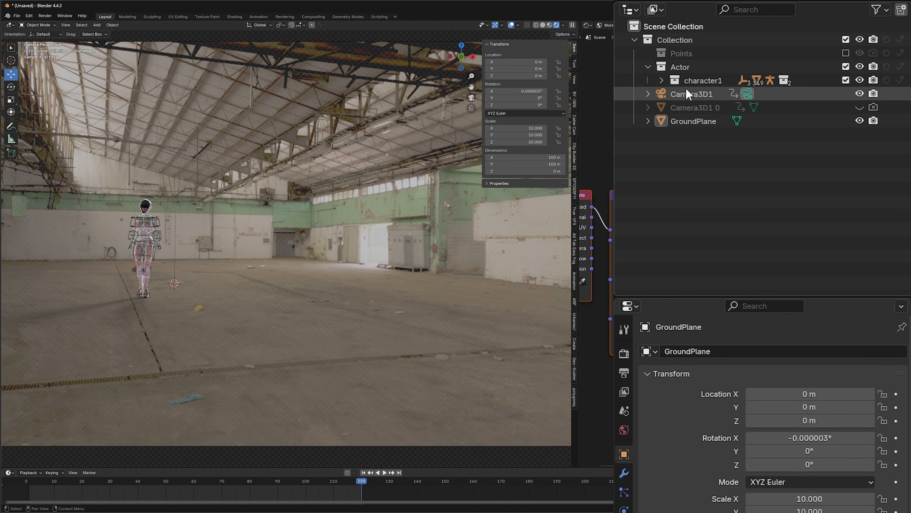
{"action": "left_click", "coordinate": [704, 81]}
{"action": "left_click", "coordinate": [661, 80]}
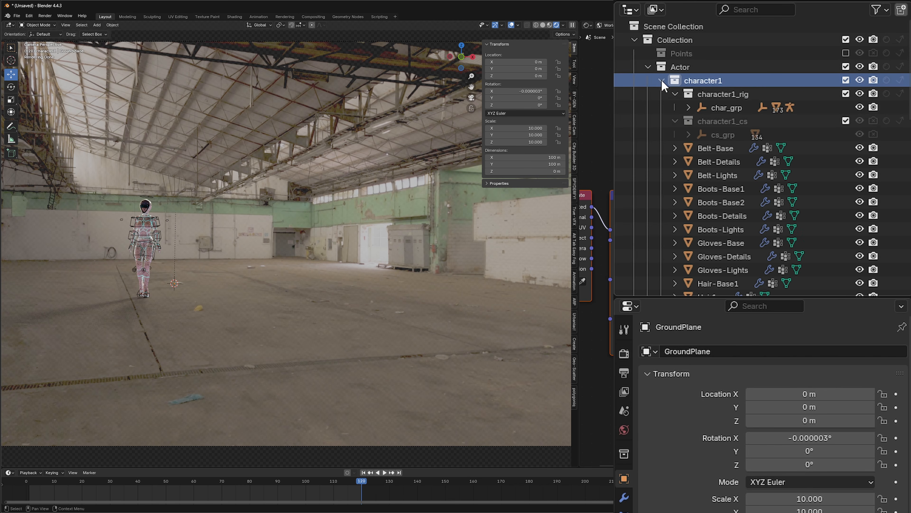
{"action": "left_click", "coordinate": [721, 108]}
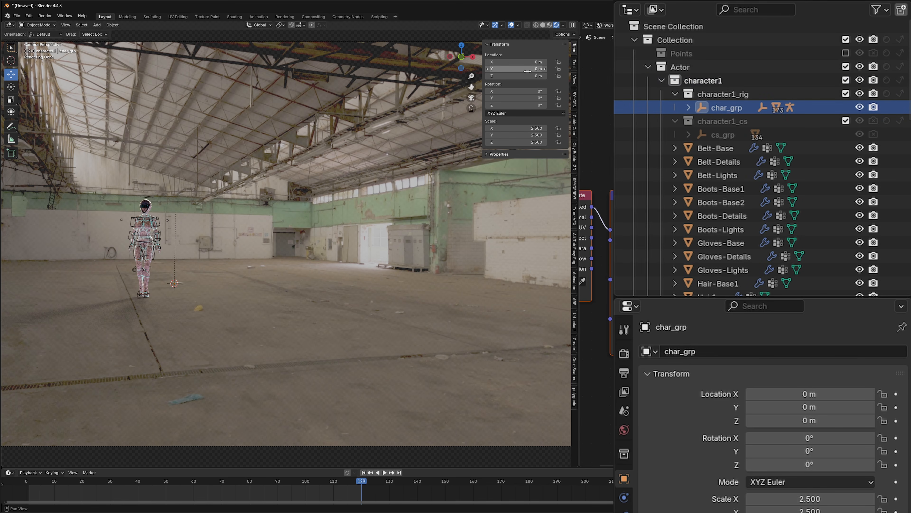
{"action": "left_click_drag", "start_coordinate": [530, 69], "coordinate": [395, 69]}
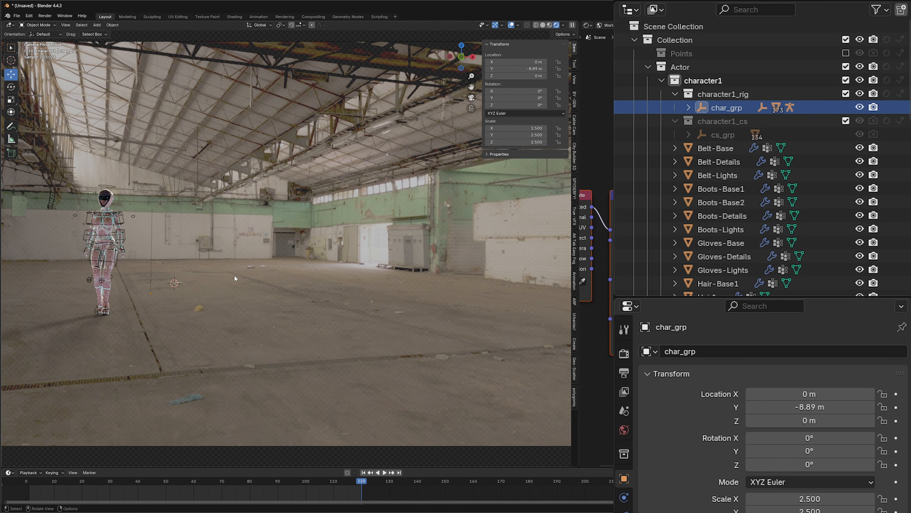
{"action": "left_click_drag", "start_coordinate": [224, 261], "coordinate": [422, 273]}
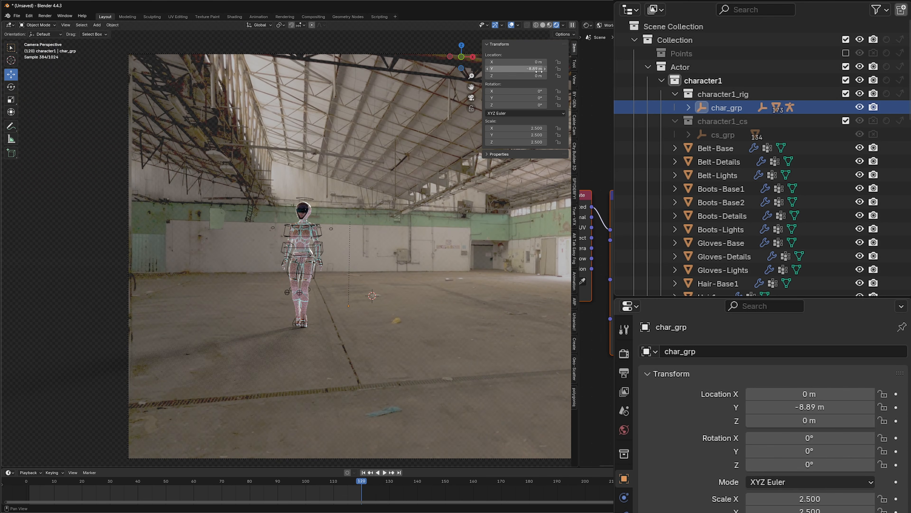
{"action": "left_click_drag", "start_coordinate": [539, 71], "coordinate": [480, 71]}
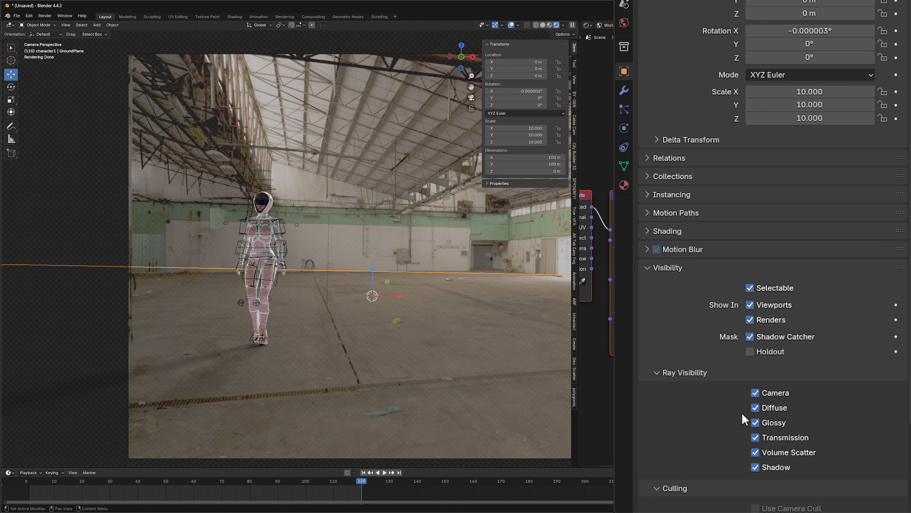
Step: Disable the GroundPlane's Volume Scatter, Transmission, Glossy and Diffuse ray visibility, keeping Camera and Shadow enabled
{"action": "left_click", "coordinate": [757, 451]}
{"action": "left_click", "coordinate": [755, 437]}
{"action": "left_click", "coordinate": [755, 422]}
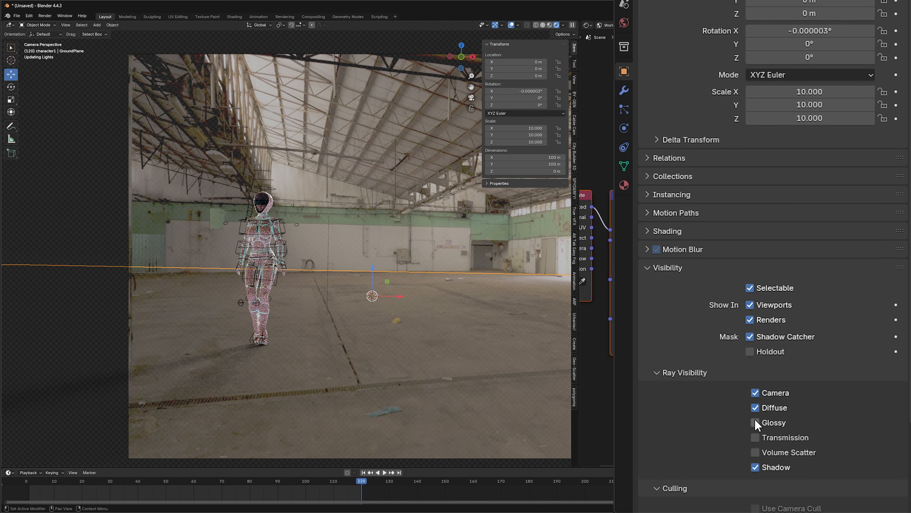
{"action": "left_click", "coordinate": [755, 408]}
{"action": "left_click", "coordinate": [755, 392]}
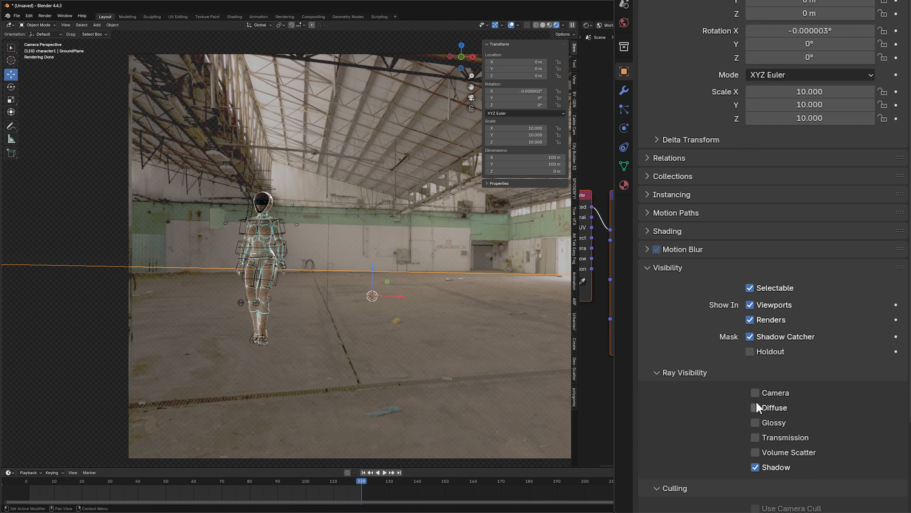
{"action": "left_click", "coordinate": [755, 393]}
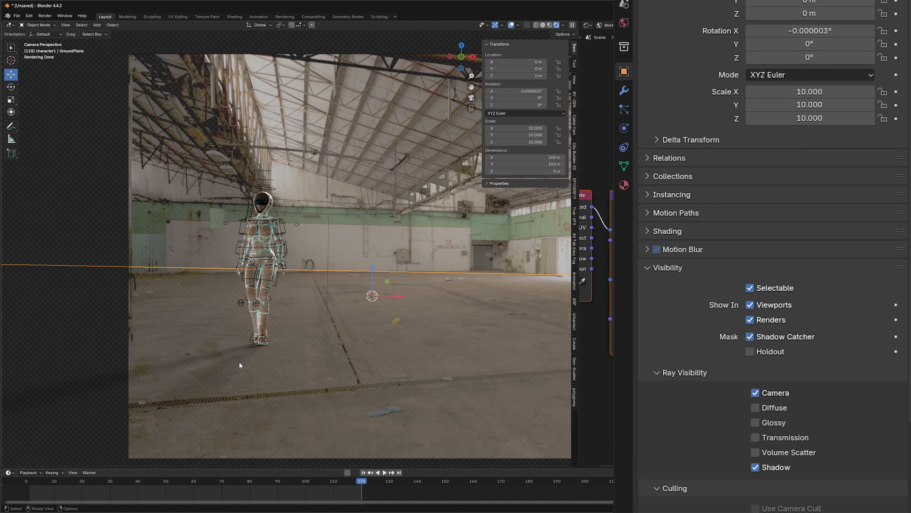
Step: Compare the character's lighting with the GroundPlane's Diffuse ray visibility on and off, leaving it off
{"action": "left_click", "coordinate": [756, 409]}
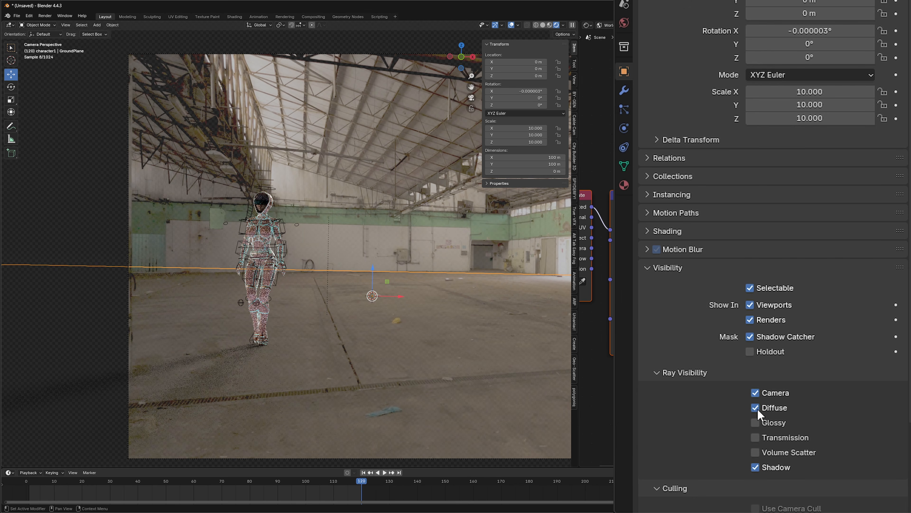
{"action": "left_click", "coordinate": [756, 408]}
{"action": "left_click", "coordinate": [757, 408]}
{"action": "left_click", "coordinate": [757, 409]}
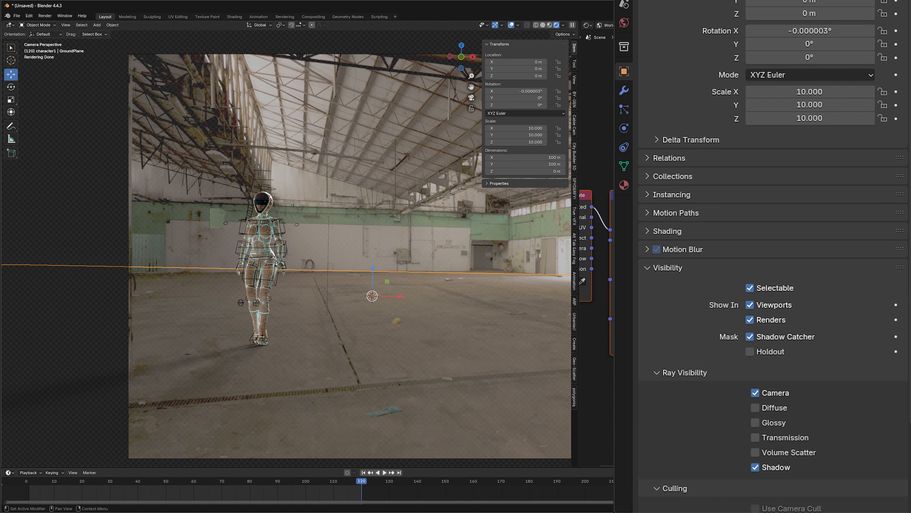
Step: At frame 67, create a new collection inside Collection and name it Holdouts
{"action": "left_click", "coordinate": [214, 480]}
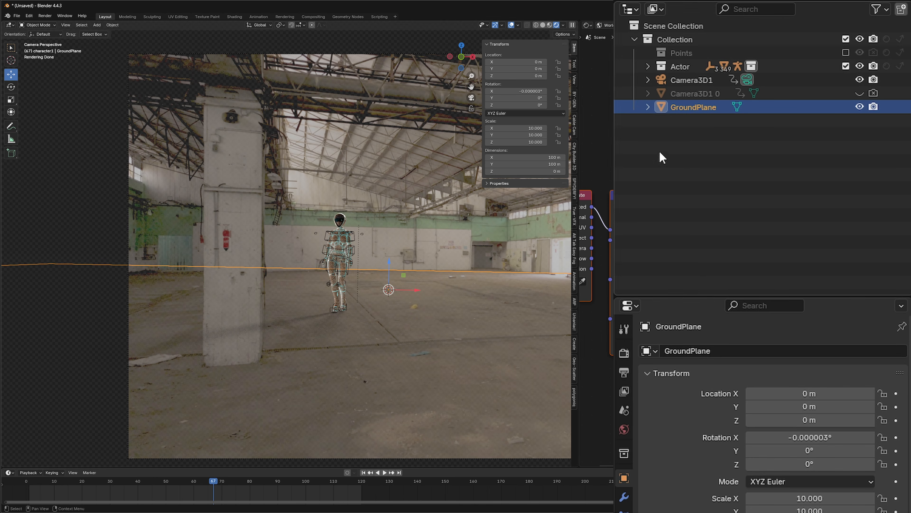
{"action": "left_click", "coordinate": [670, 39]}
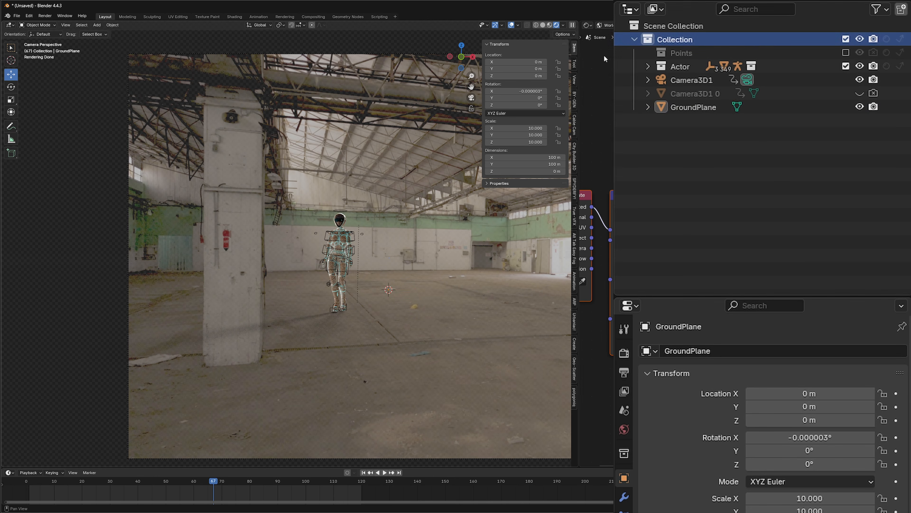
{"action": "right_click", "coordinate": [679, 40]}
{"action": "left_click", "coordinate": [675, 18]}
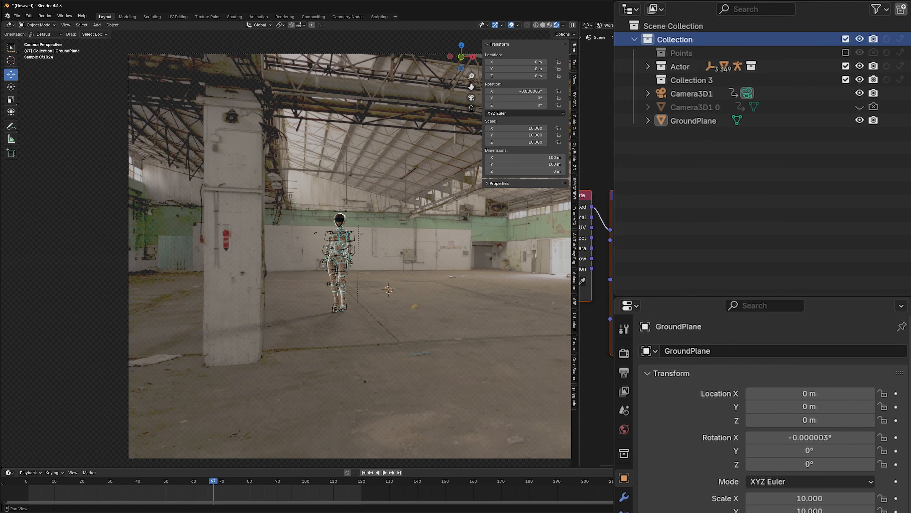
{"action": "double_click", "coordinate": [693, 80]}
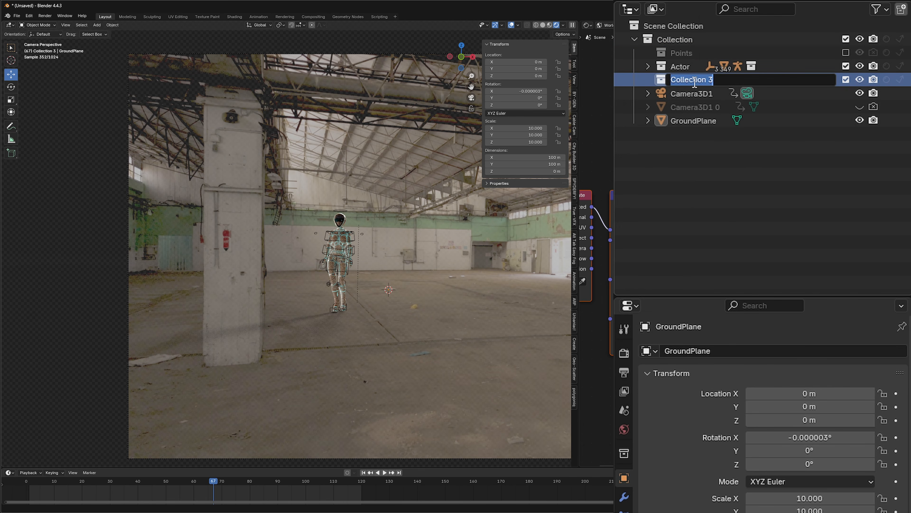
{"action": "type", "text": "Hold"}
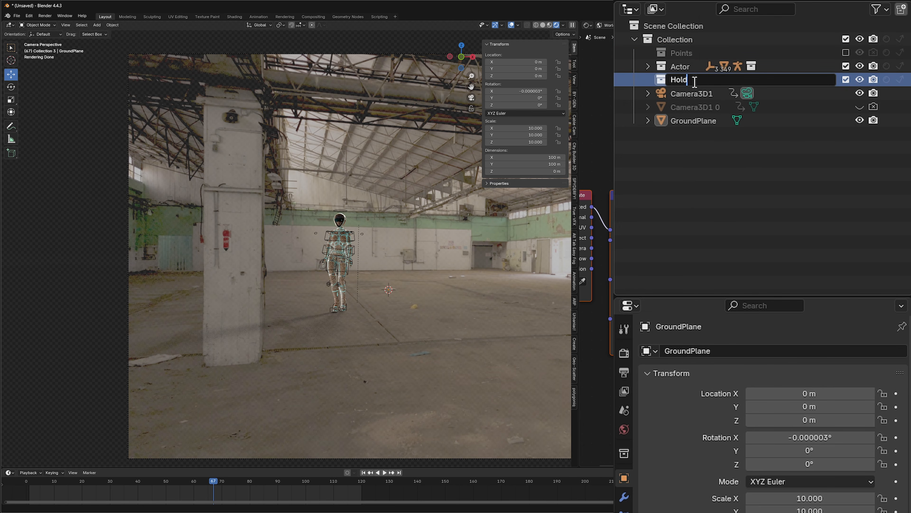
{"action": "type", "text": "outs"}
{"action": "key", "text": "Return"}
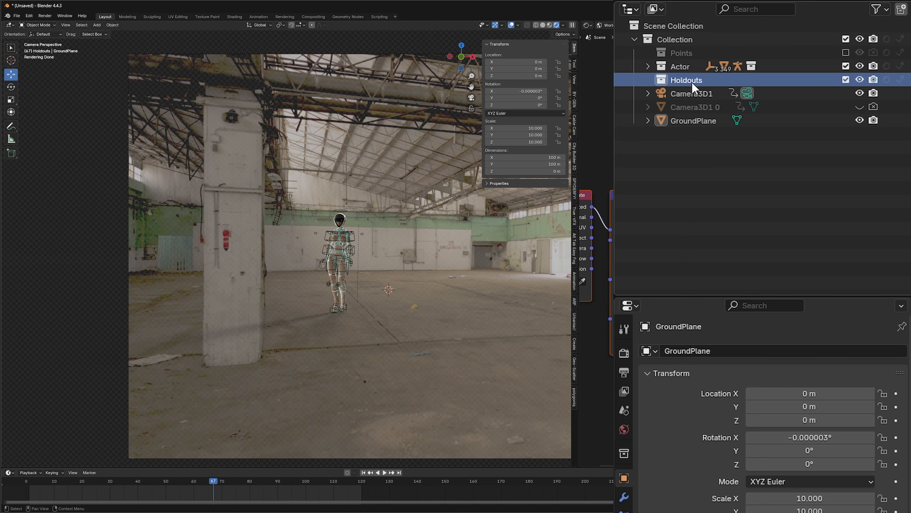
Step: Add a cube to Holdouts and fit it over the foreground pillar at X about -0.161 m, Y -37.29 m, Z rotation 12°, scale 0.85 × 1.49 × 9.15
{"action": "left_click", "coordinate": [97, 25]}
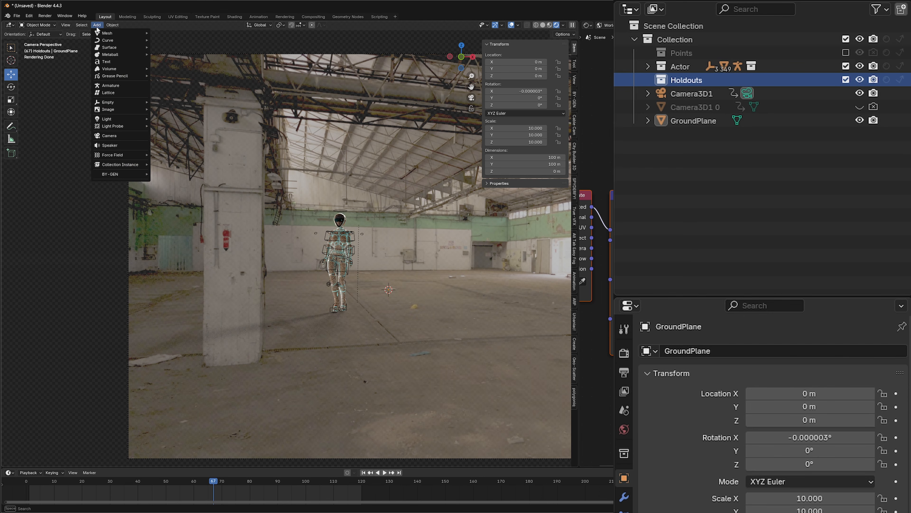
{"action": "mouse_move", "coordinate": [122, 33]}
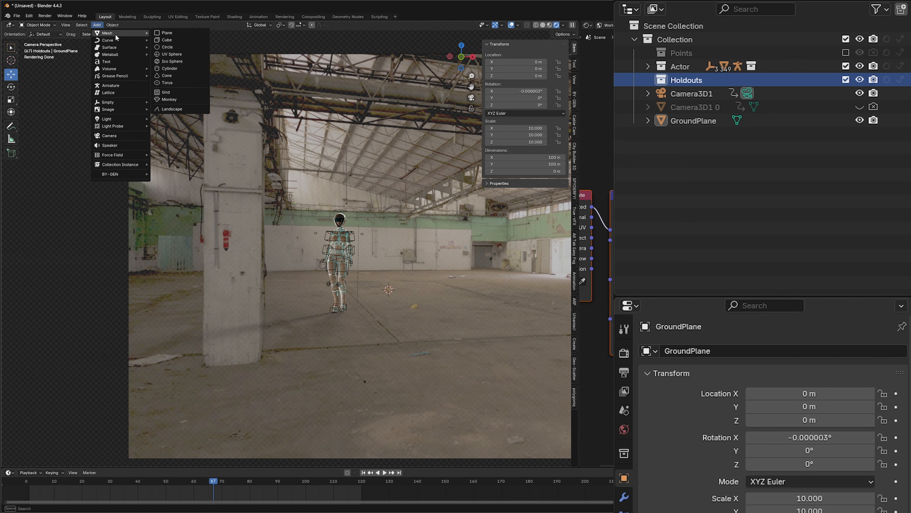
{"action": "left_click", "coordinate": [167, 43]}
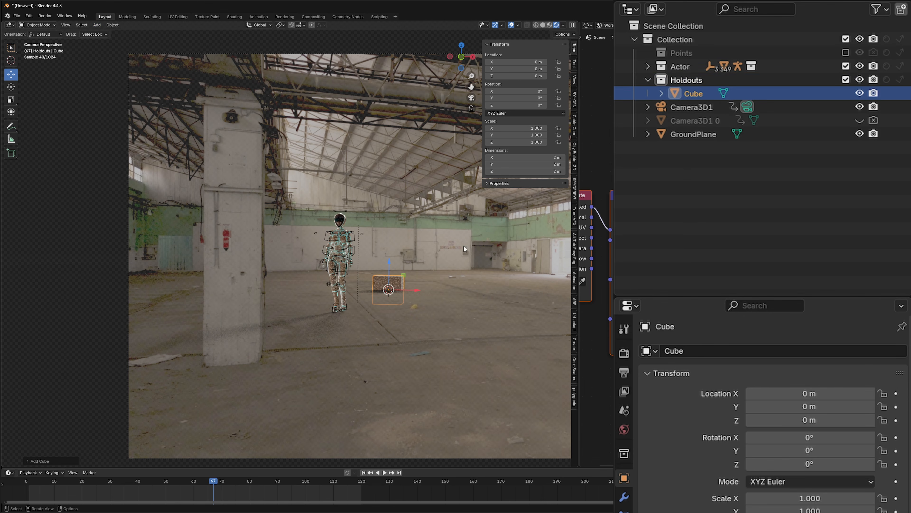
{"action": "mouse_move", "coordinate": [523, 68]}
{"action": "left_mouse_down"}
{"action": "mouse_move", "coordinate": [474, 69]}
{"action": "mouse_move", "coordinate": [515, 68]}
{"action": "left_mouse_up"}
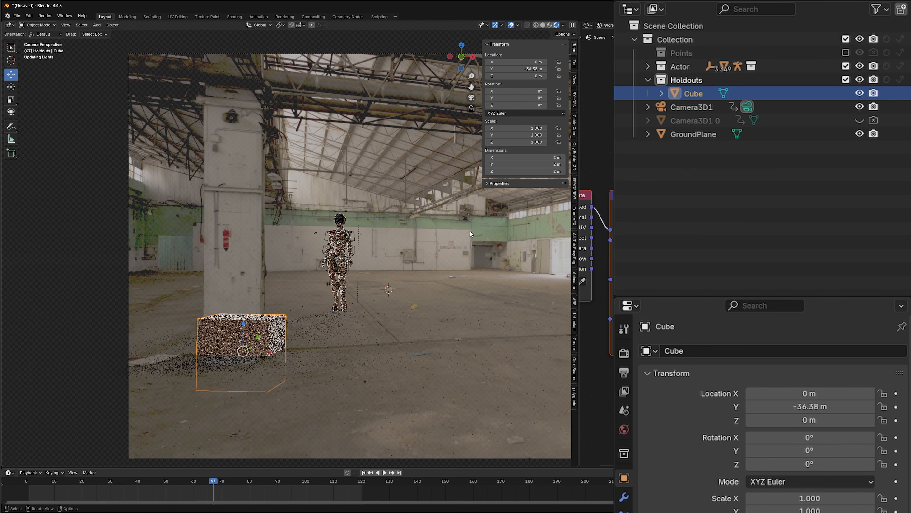
{"action": "left_click_drag", "start_coordinate": [515, 105], "coordinate": [519, 105]}
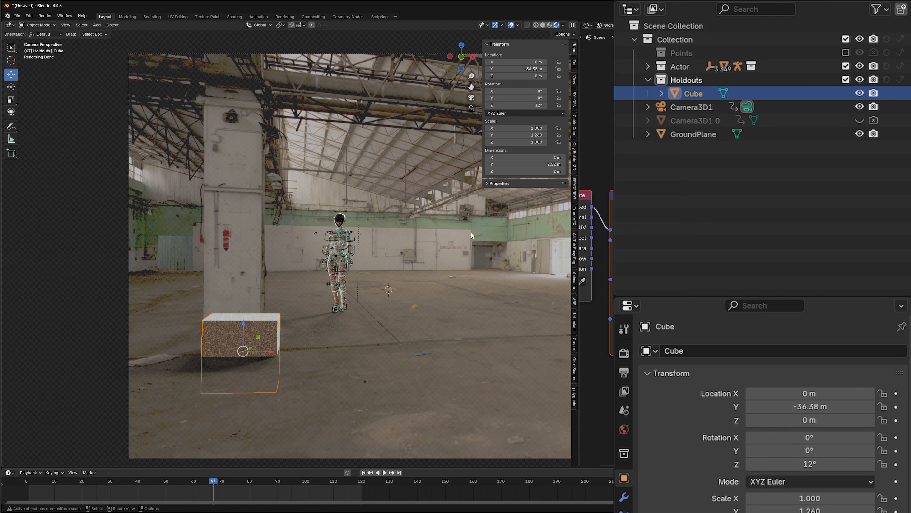
{"action": "left_click_drag", "start_coordinate": [272, 352], "coordinate": [264, 352]}
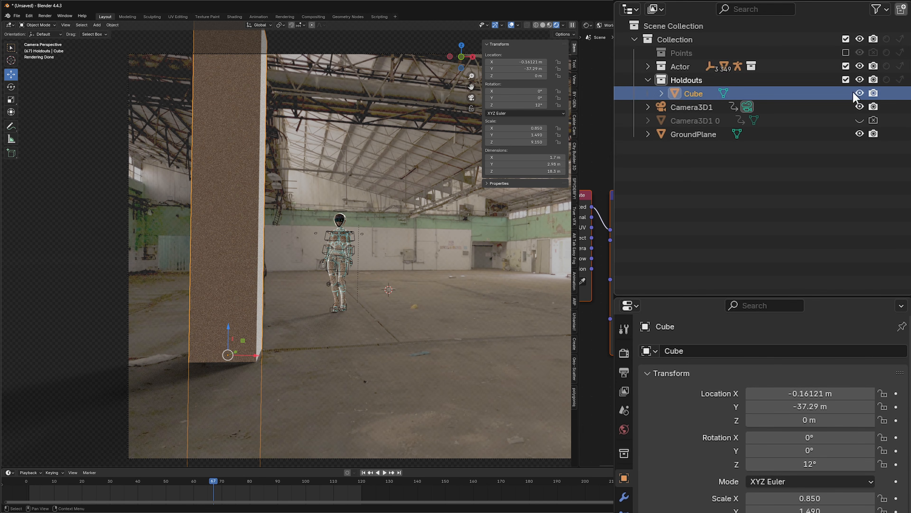
Step: Turn on Holdout for the Holdouts collection and set the pillar cube's Y scale to 0.170
{"action": "left_click", "coordinate": [886, 79]}
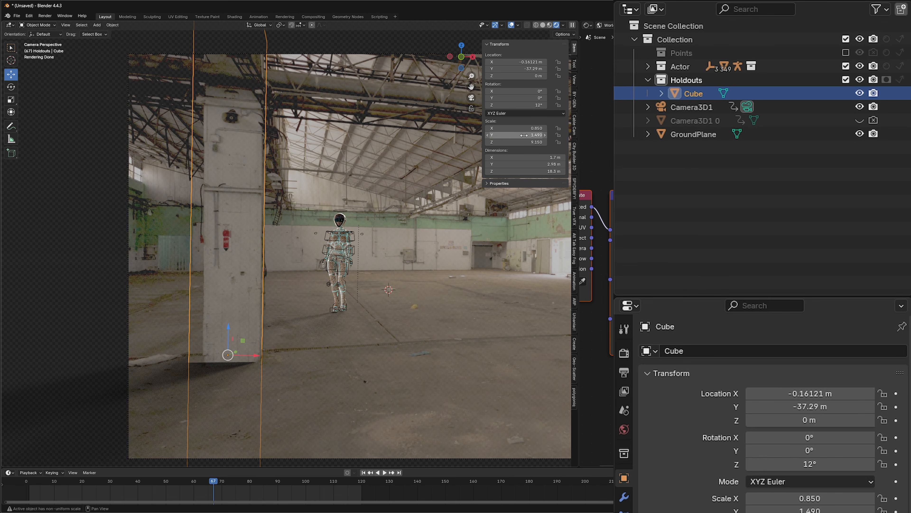
{"action": "left_click_drag", "start_coordinate": [525, 136], "coordinate": [463, 135]}
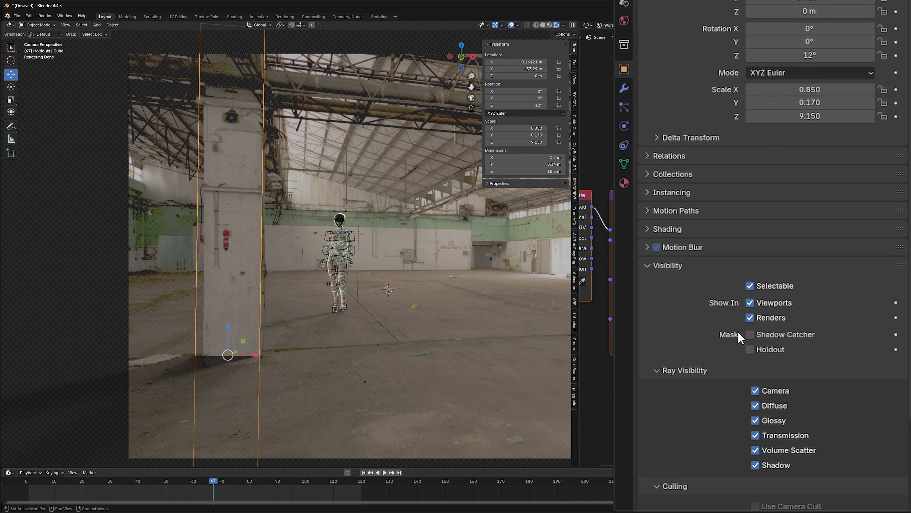
Step: Disable the cube's Shadow, Volume Scatter, Transmission, Glossy and Diffuse ray visibility, keeping only Camera enabled
{"action": "left_click", "coordinate": [756, 464]}
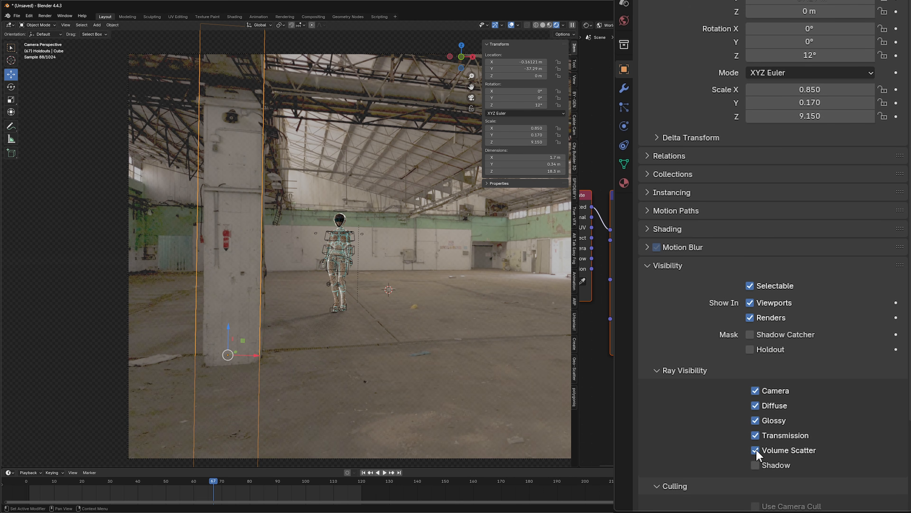
{"action": "left_click", "coordinate": [755, 452]}
{"action": "left_click", "coordinate": [756, 435]}
{"action": "left_click", "coordinate": [756, 420]}
{"action": "left_click", "coordinate": [756, 405]}
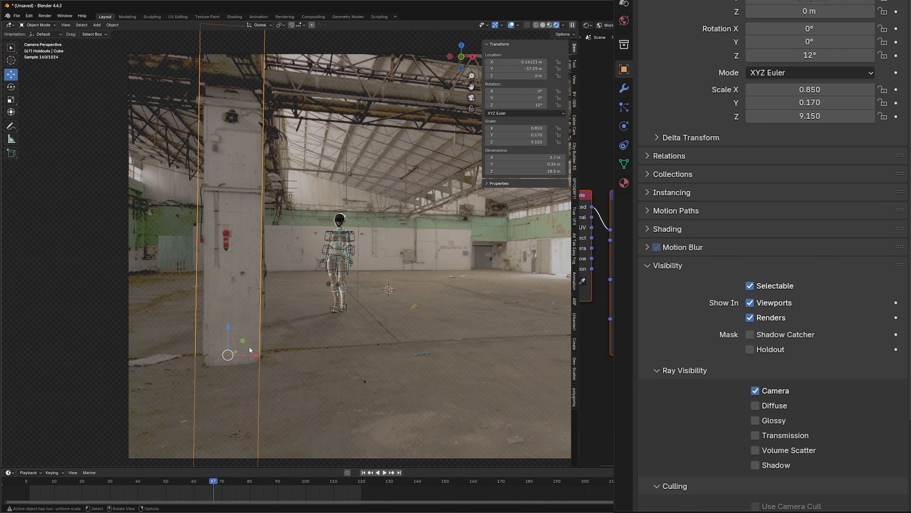
Step: Realign the holdout cube with the pillar at frame 90, with X location about -0.096 m and Y scale -0.060
{"action": "left_click_drag", "start_coordinate": [256, 355], "coordinate": [257, 355]}
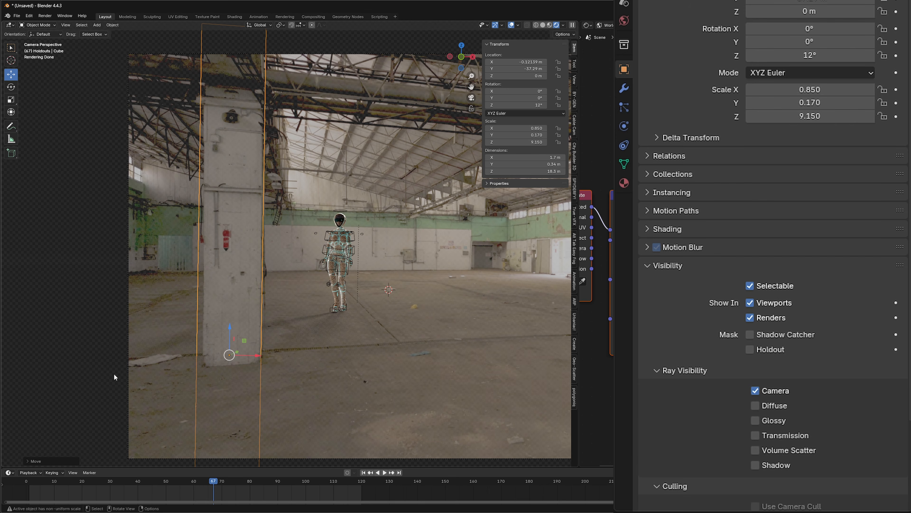
{"action": "left_click", "coordinate": [277, 481]}
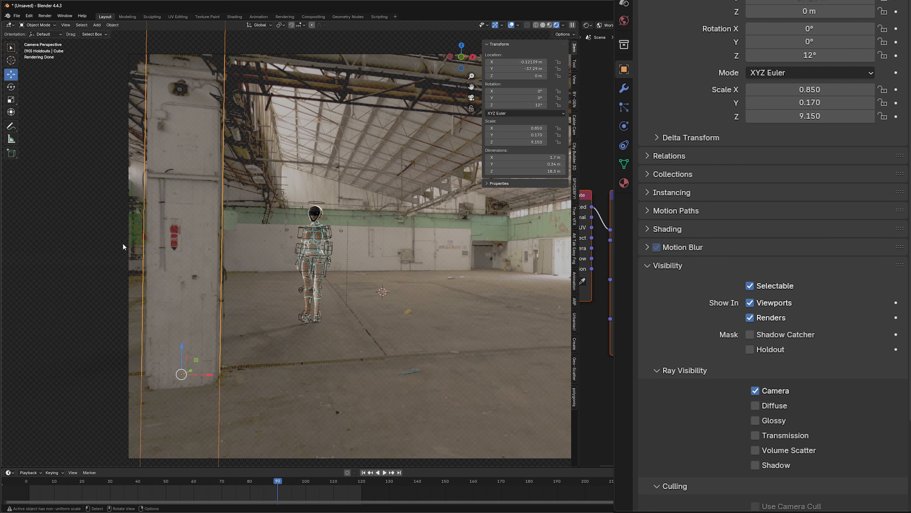
{"action": "left_click_drag", "start_coordinate": [527, 135], "coordinate": [517, 135]}
{"action": "left_click_drag", "start_coordinate": [208, 374], "coordinate": [212, 375]}
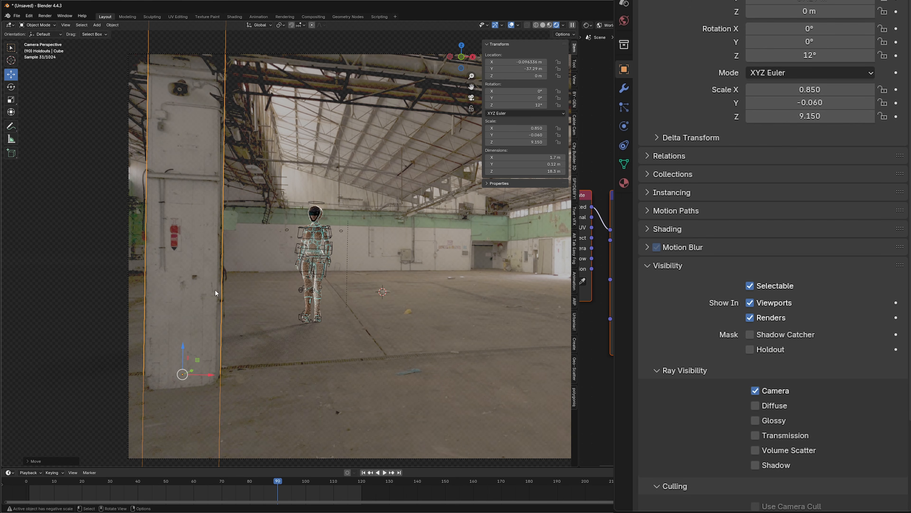
Step: Check the cube's fit on the pillar at frames 103, 51 and 1, and shift it at frame 1 to X about -0.055 m
{"action": "left_click", "coordinate": [314, 481]}
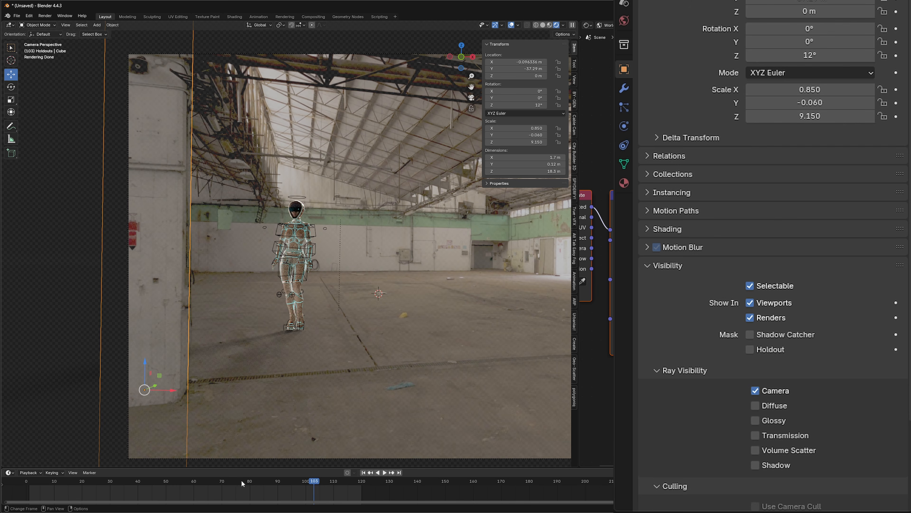
{"action": "left_click", "coordinate": [212, 482]}
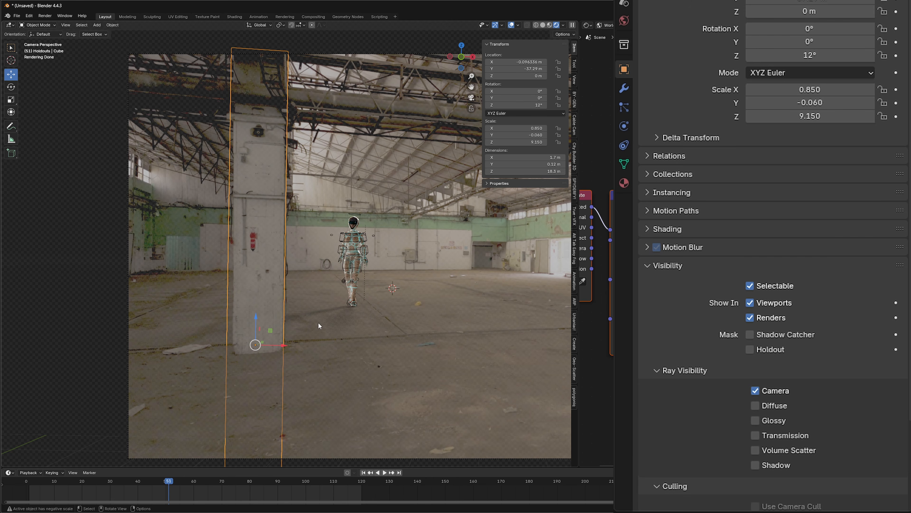
{"action": "key", "text": "shift+Left"}
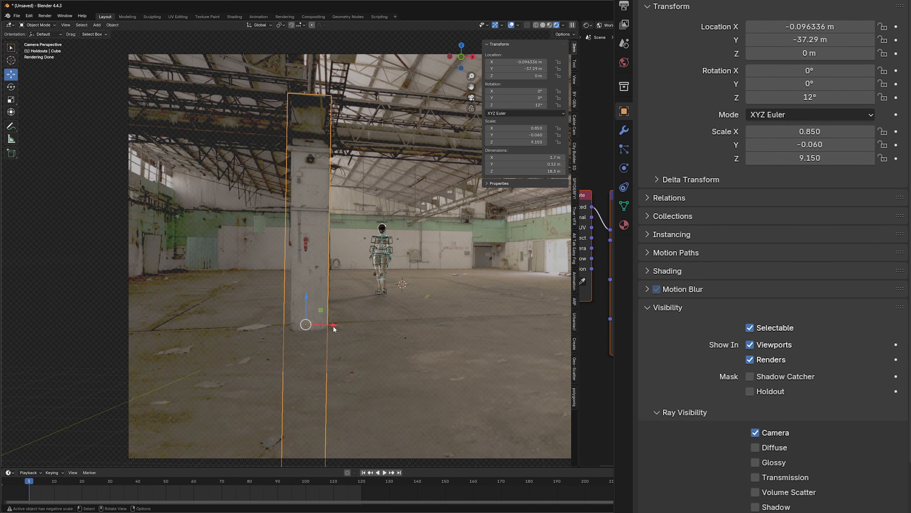
{"action": "left_click_drag", "start_coordinate": [332, 324], "coordinate": [337, 324]}
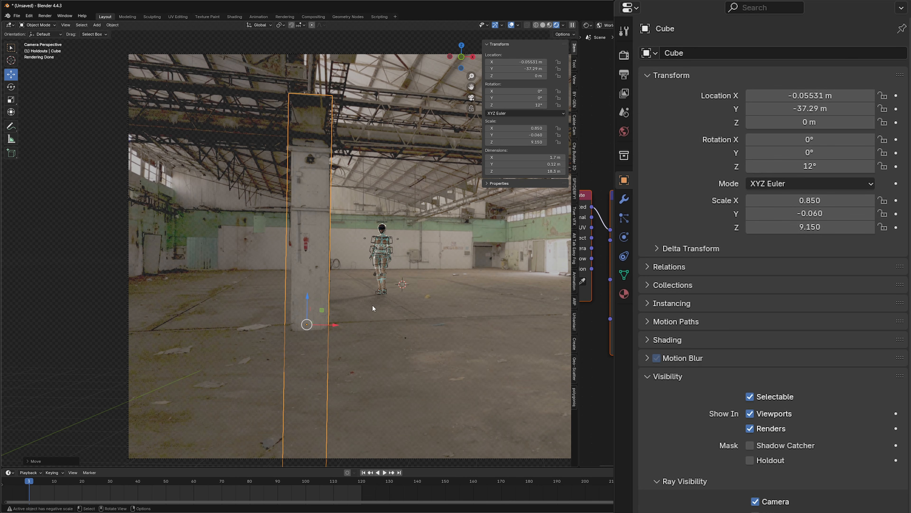
Step: Widen the 3D viewport over the neighbouring node editor and frame the camera view on the pillar and character
{"action": "left_click_drag", "start_coordinate": [465, 334], "coordinate": [483, 336]}
{"action": "key", "text": "KP_0"}
{"action": "left_click_drag", "start_coordinate": [449, 288], "coordinate": [226, 287]}
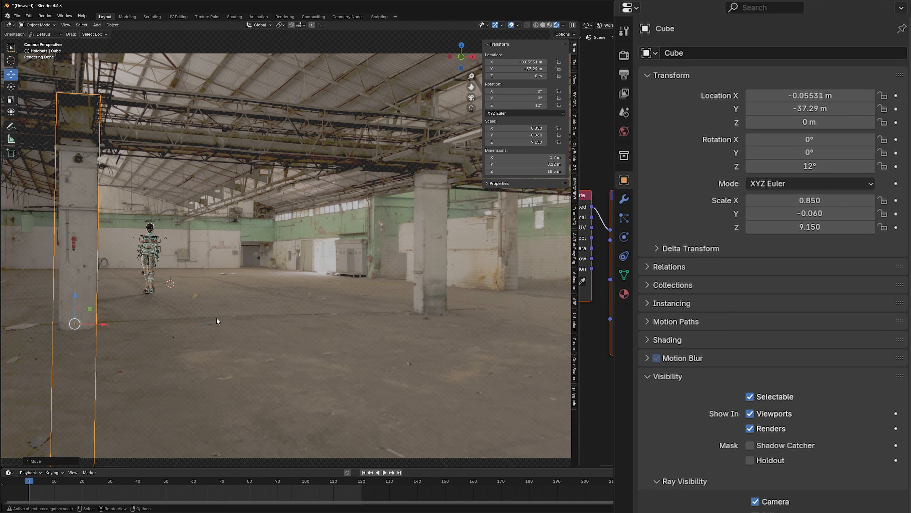
{"action": "left_click_drag", "start_coordinate": [216, 317], "coordinate": [290, 319]}
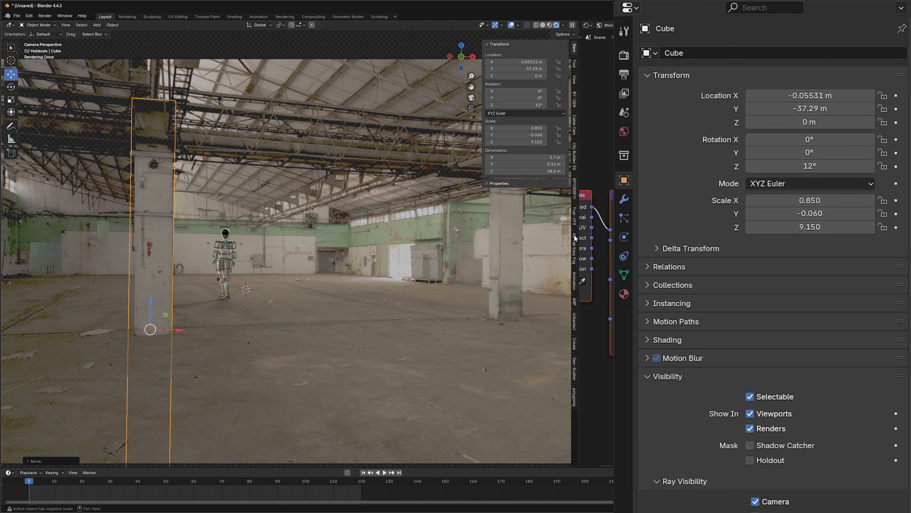
{"action": "left_click_drag", "start_coordinate": [578, 241], "coordinate": [741, 241]}
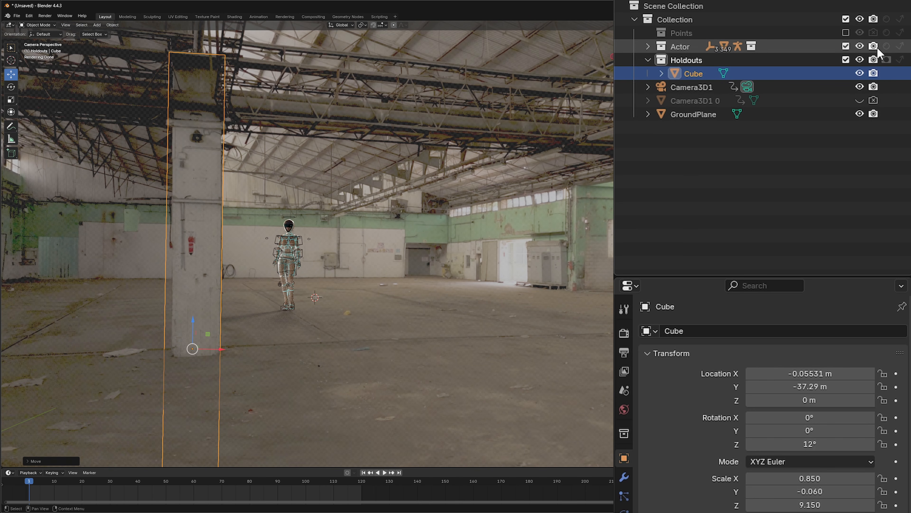
Step: Set the Actor collection to Indirect Only and disable the Holdouts collection in renders
{"action": "left_click", "coordinate": [846, 47]}
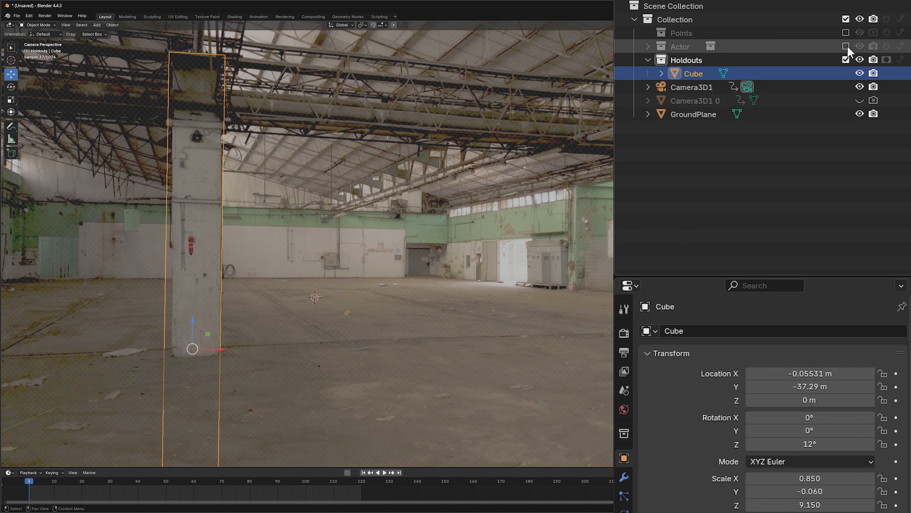
{"action": "left_click", "coordinate": [846, 47]}
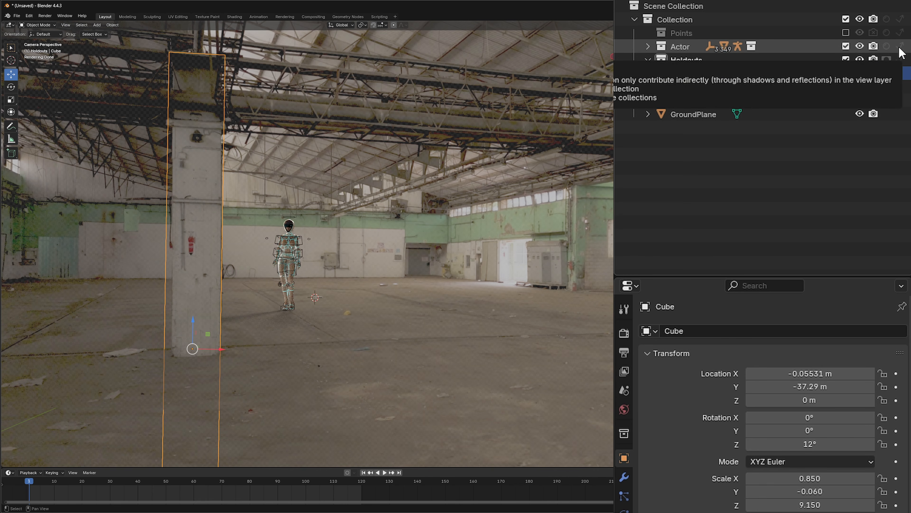
{"action": "left_click", "coordinate": [901, 46]}
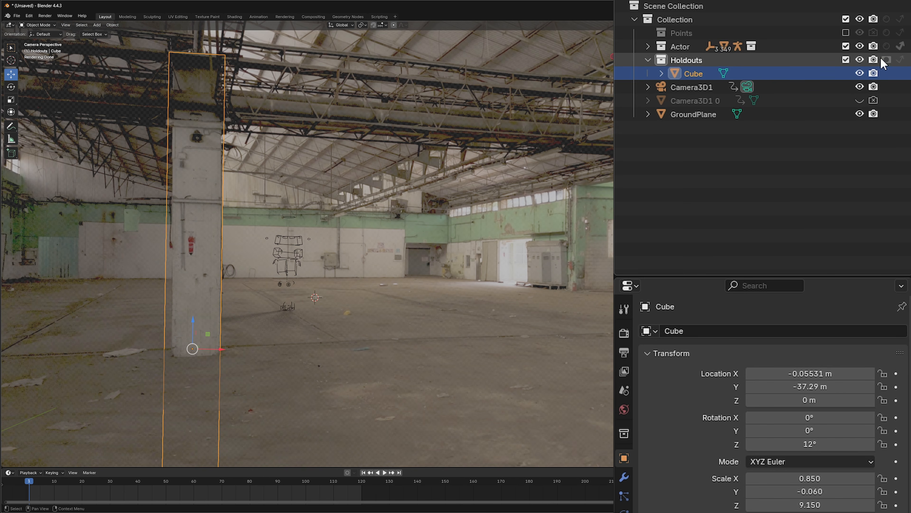
{"action": "left_click", "coordinate": [874, 59]}
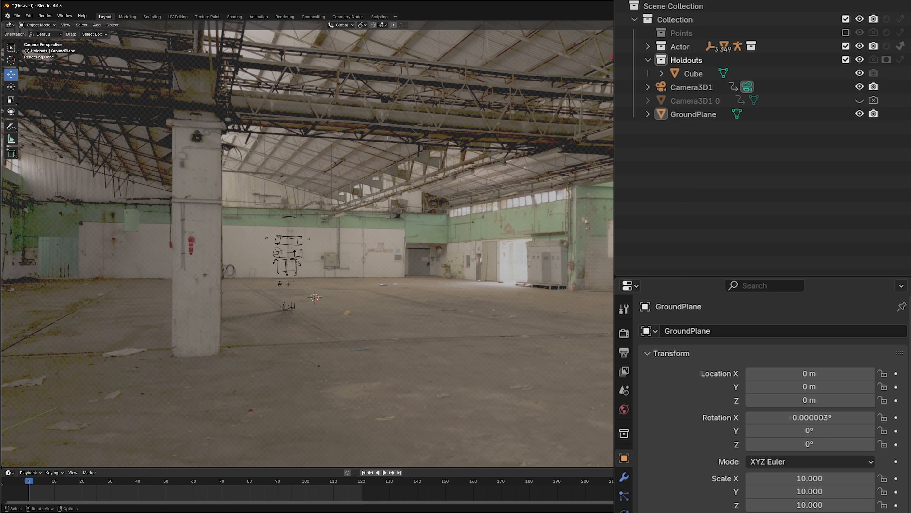
Step: Examine the view layer passes, the output format settings and the contents of the output folder
{"action": "left_click", "coordinate": [624, 371]}
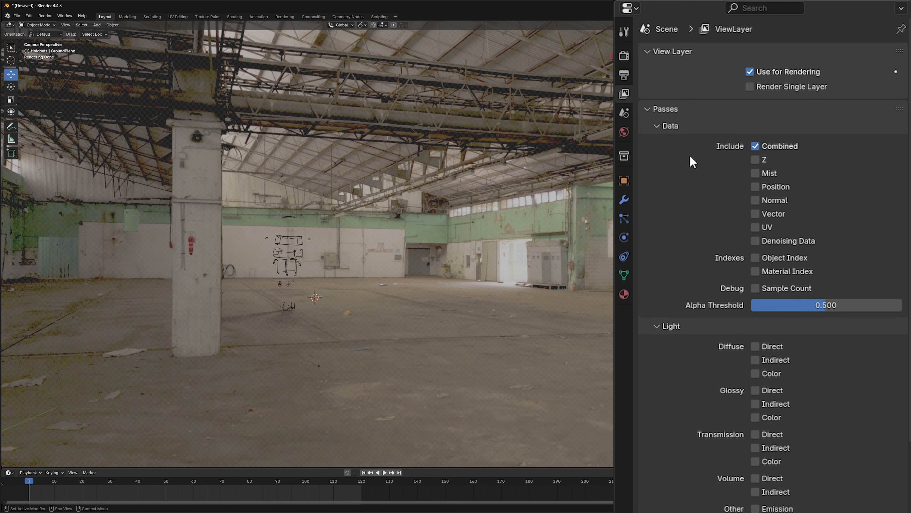
{"action": "left_click", "coordinate": [624, 75]}
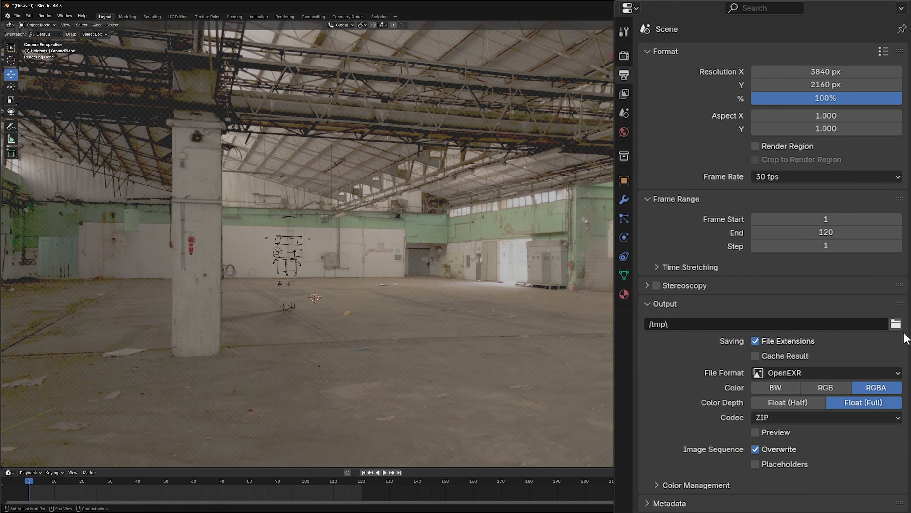
{"action": "left_click", "coordinate": [895, 324]}
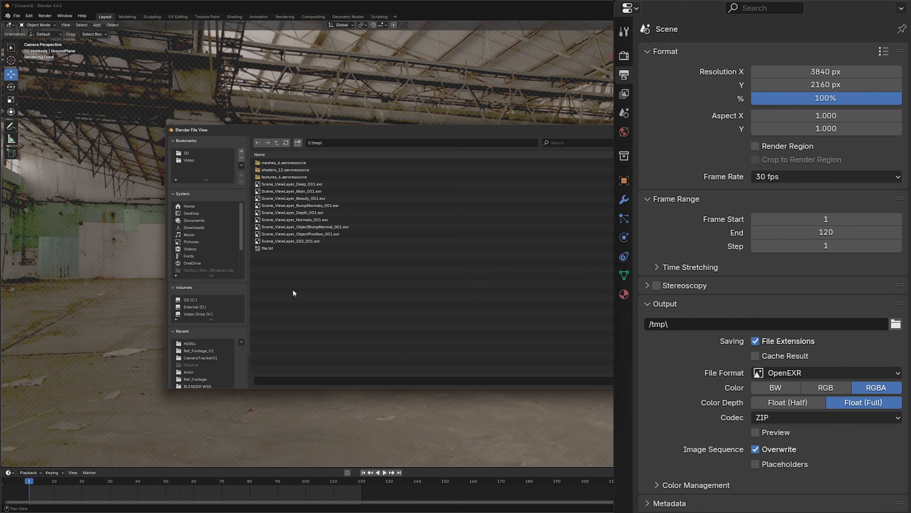
{"action": "key", "text": "Escape"}
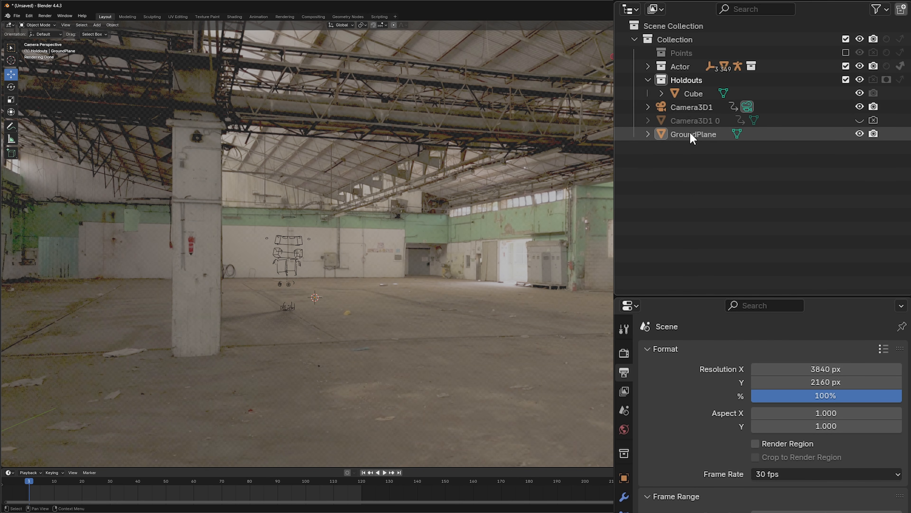
Step: Hide GroundPlane in the viewport and disable it in renders
{"action": "left_click", "coordinate": [860, 133]}
{"action": "left_click", "coordinate": [872, 133]}
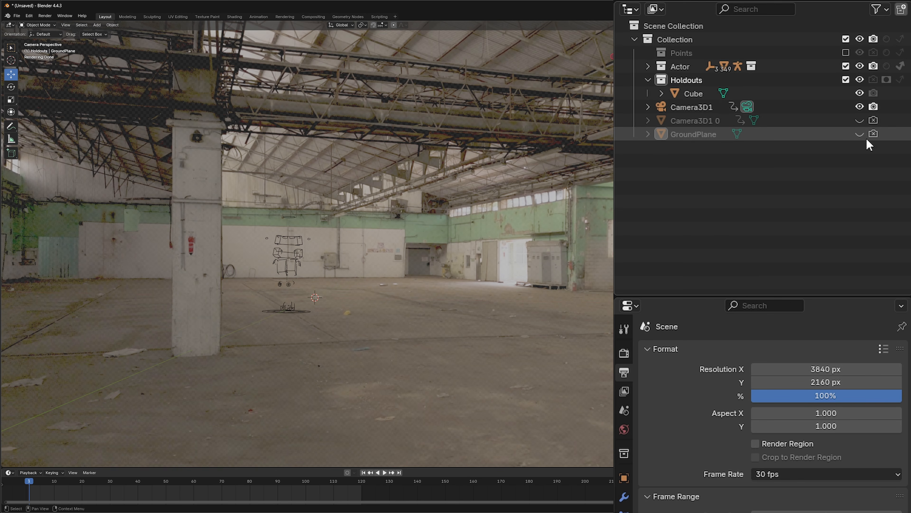
Step: Turn off Indirect Only for the Actor collection and disable the background images of Camera3D1
{"action": "left_click", "coordinate": [902, 66]}
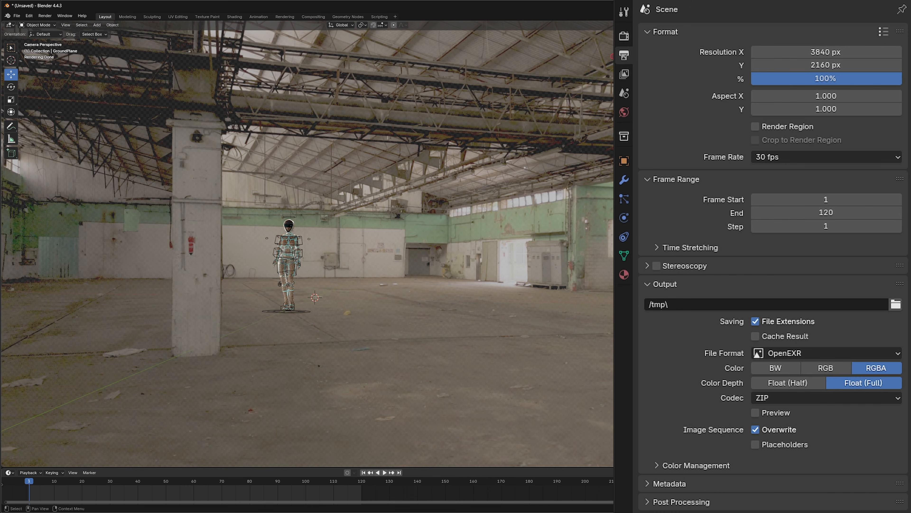
{"action": "left_click", "coordinate": [624, 217]}
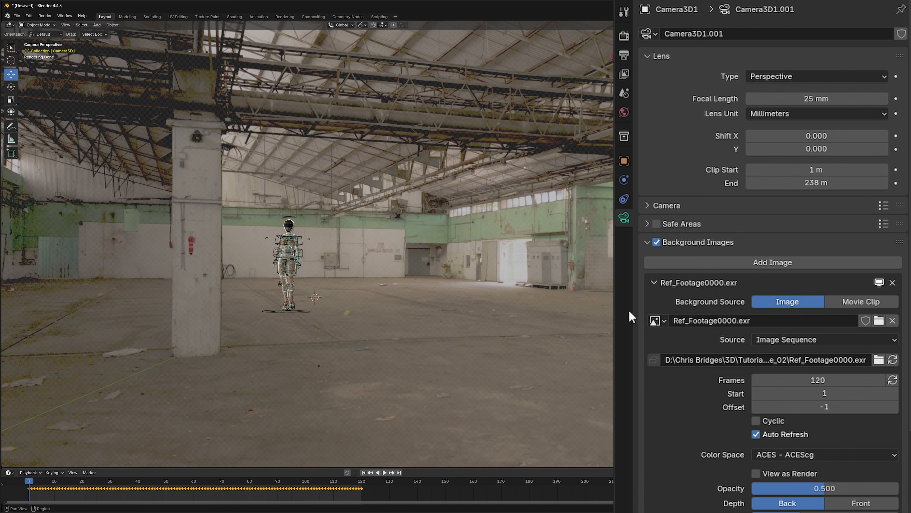
{"action": "left_click", "coordinate": [656, 242]}
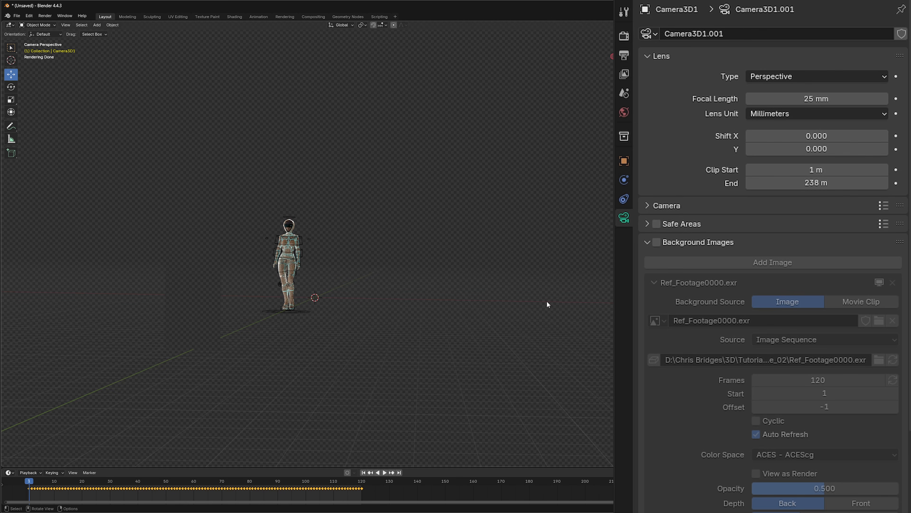
{"action": "left_click", "coordinate": [443, 150]}
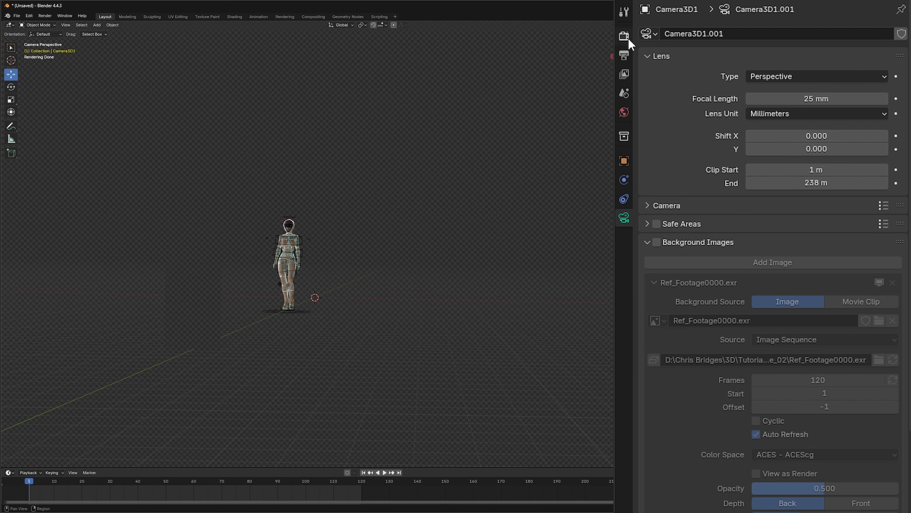
Step: Examine the contents of the Actor and Shadows folders inside CameraTracker01's Renders folder, keeping the output path unchanged
{"action": "left_click", "coordinate": [626, 57]}
{"action": "left_click", "coordinate": [896, 304]}
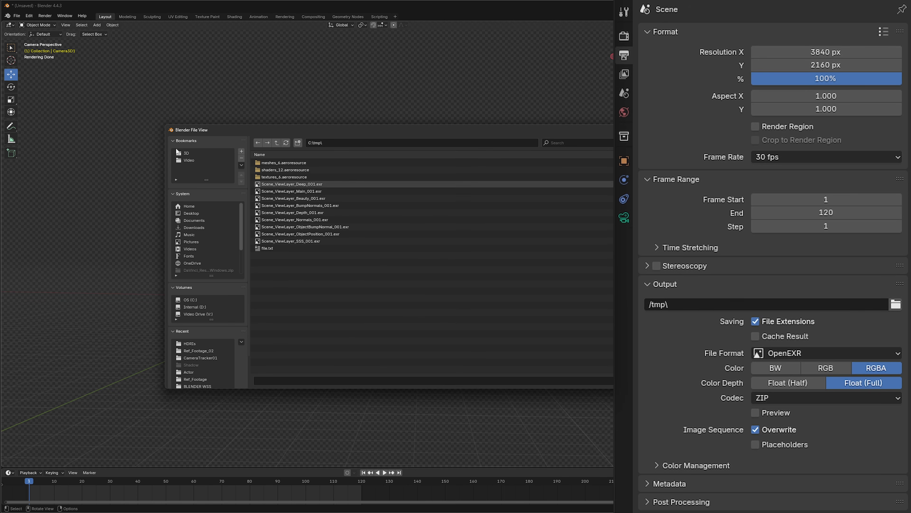
{"action": "left_click", "coordinate": [186, 154]}
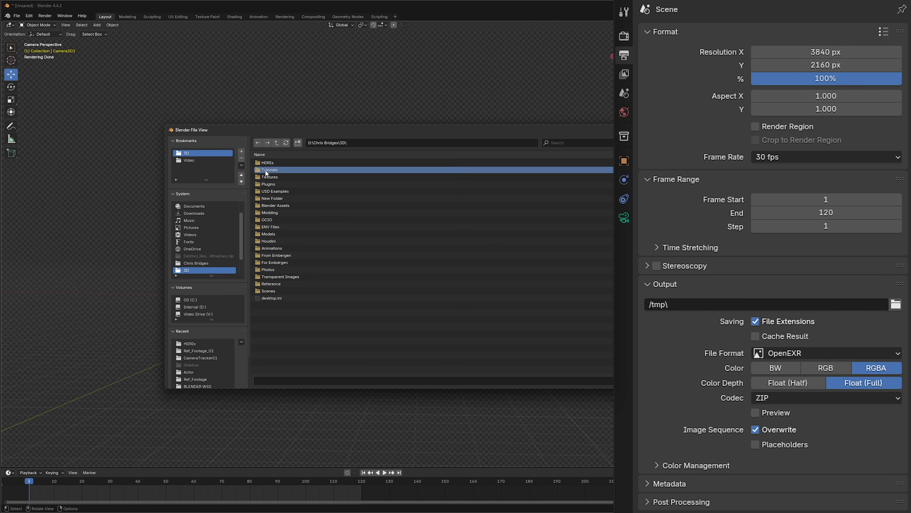
{"action": "double_click", "coordinate": [280, 163]}
{"action": "double_click", "coordinate": [282, 164]}
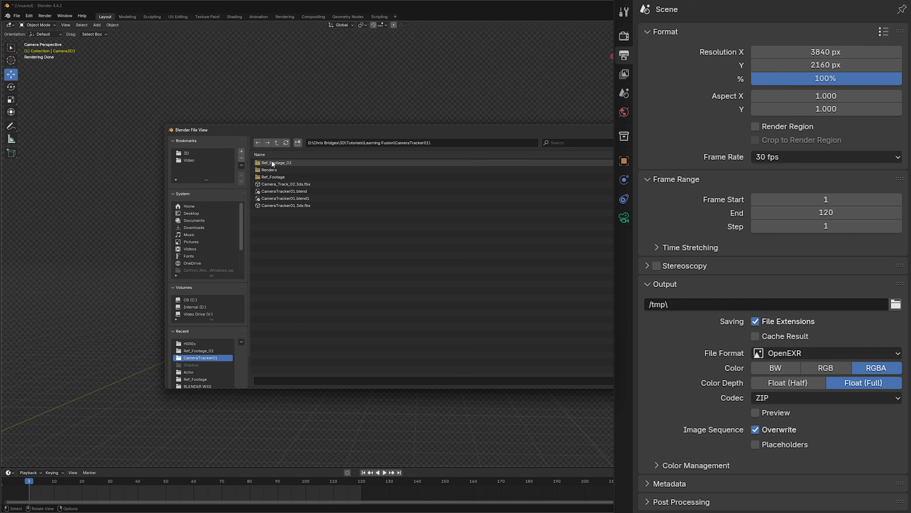
{"action": "double_click", "coordinate": [275, 169]}
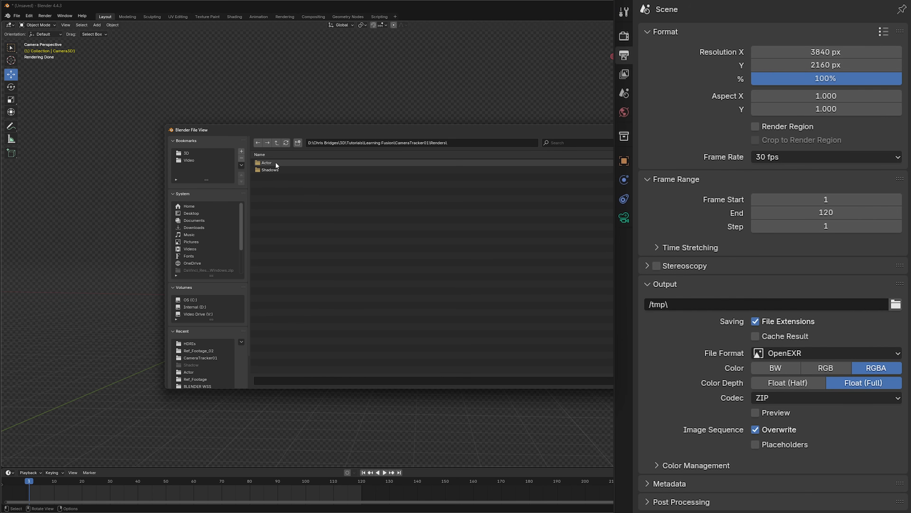
{"action": "double_click", "coordinate": [271, 163]}
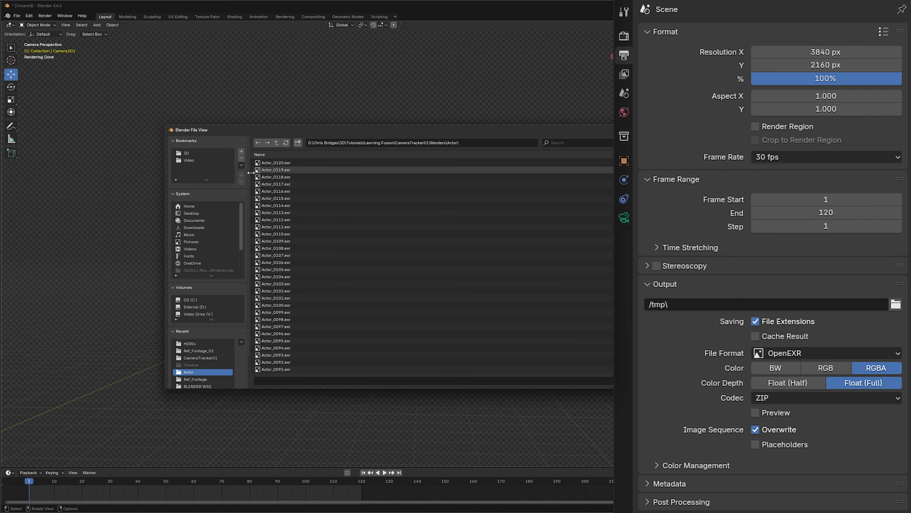
{"action": "left_click", "coordinate": [276, 142]}
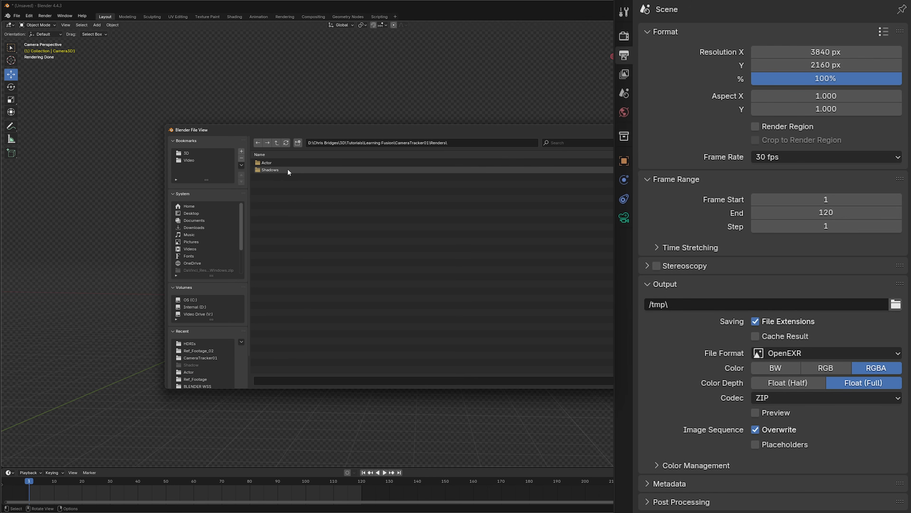
{"action": "double_click", "coordinate": [262, 168]}
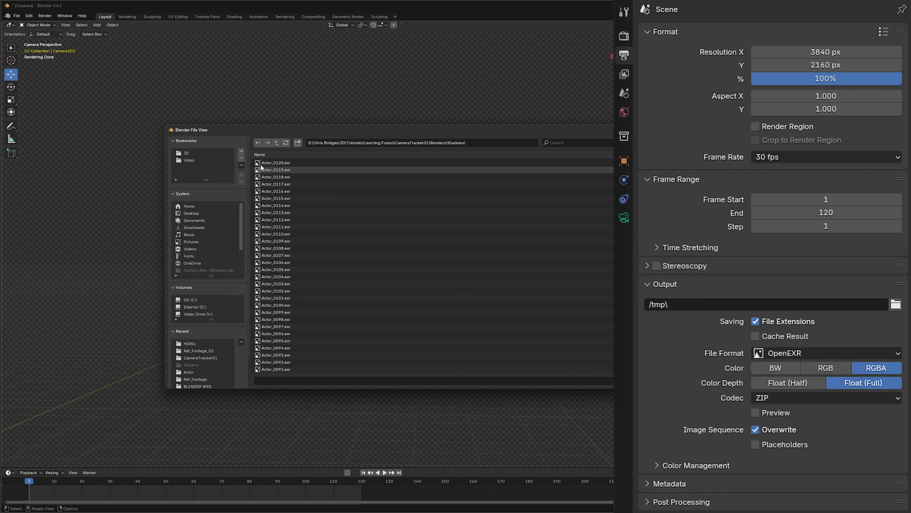
{"action": "left_click", "coordinate": [277, 145]}
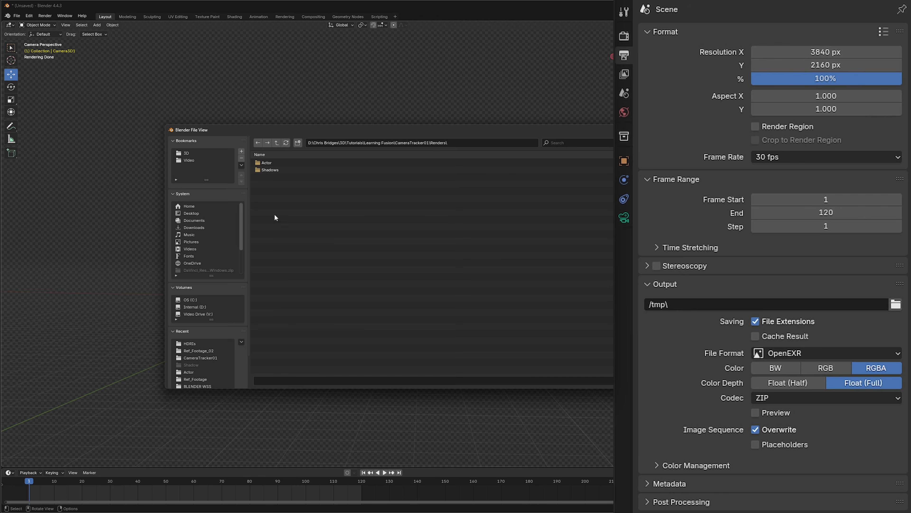
{"action": "key", "text": "Escape"}
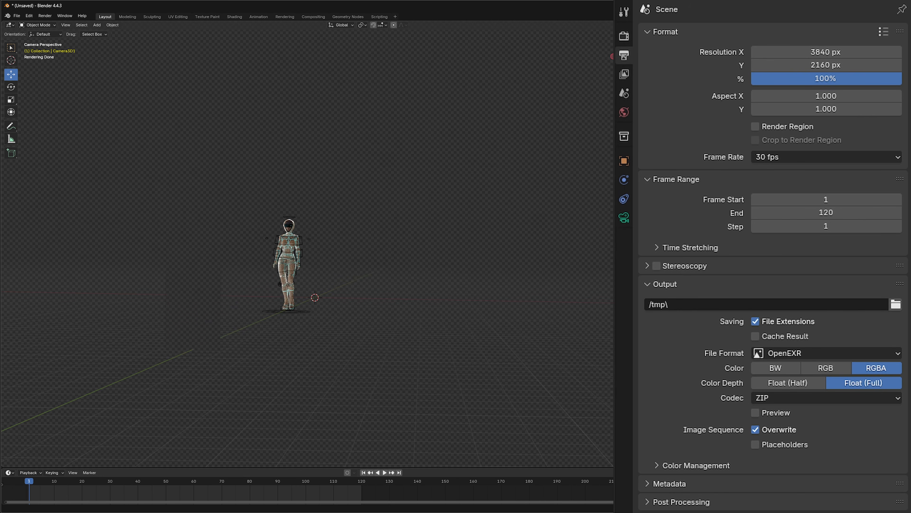
Step: Quit Blender without saving the scene and switch to the Fusion page in DaVinci Resolve
{"action": "key", "text": "ctrl+q"}
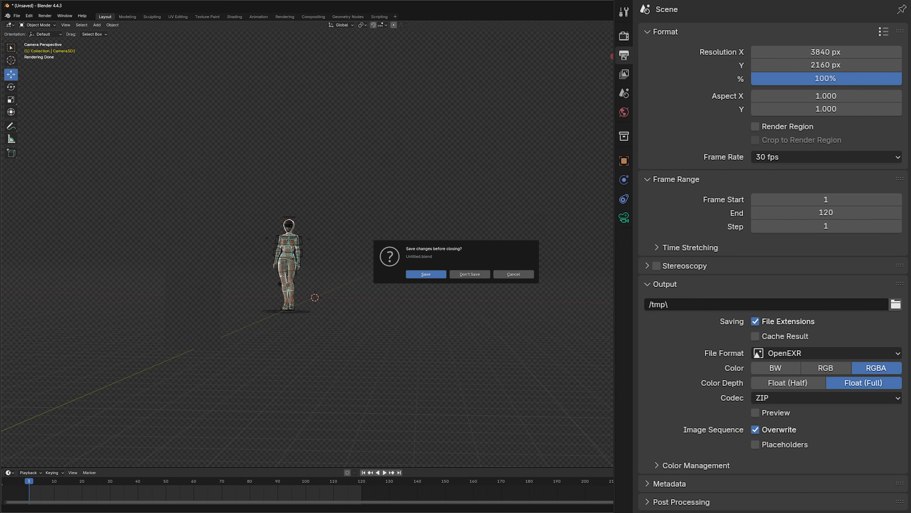
{"action": "left_click", "coordinate": [469, 274]}
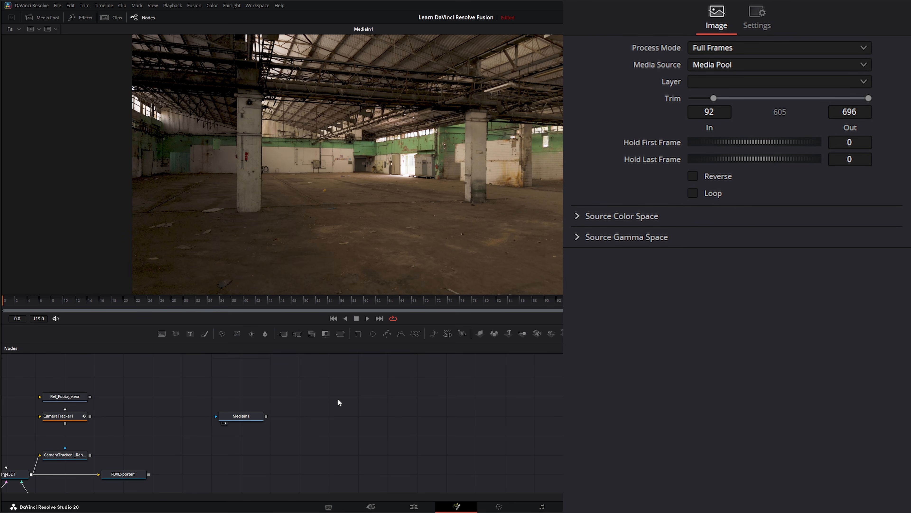
Step: Load the Actor_0001 render sequence through a new Loader node and place it above MediaIn1, showing it in the viewer
{"action": "key", "text": "shift+space"}
{"action": "type", "text": "loa"}
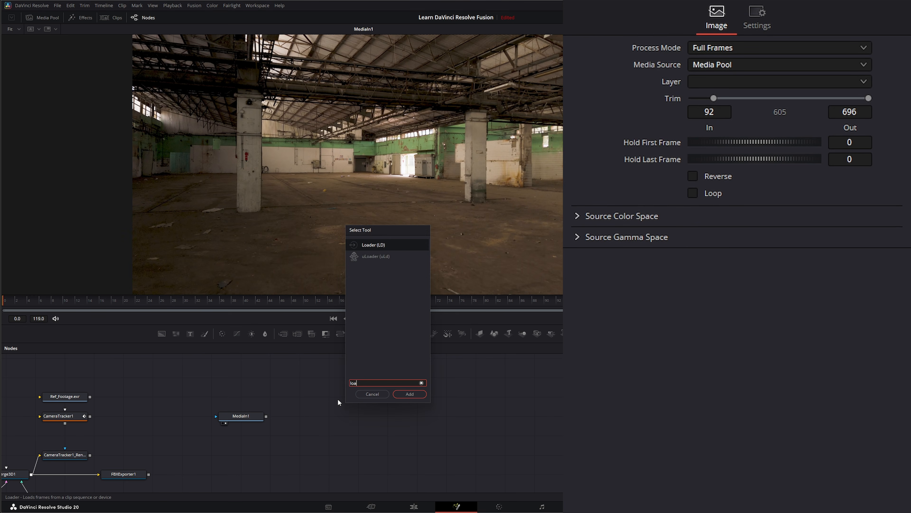
{"action": "key", "text": "Return"}
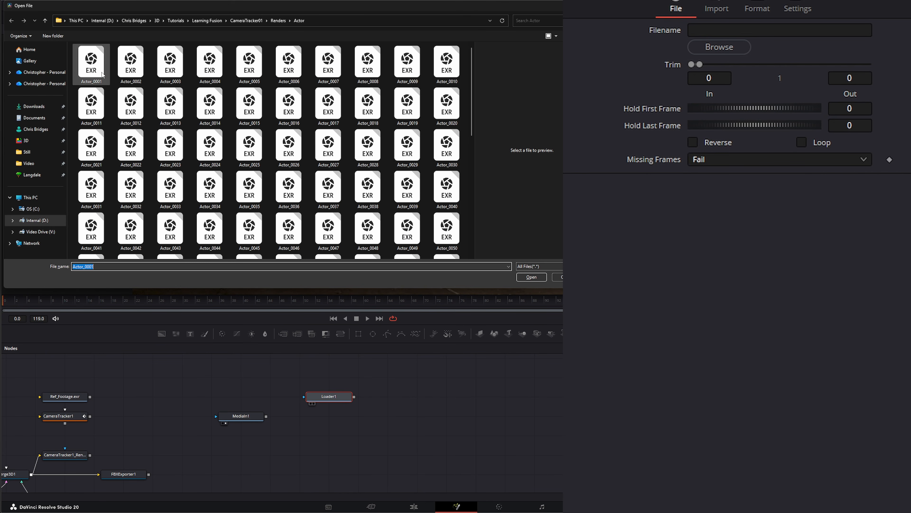
{"action": "double_click", "coordinate": [101, 74]}
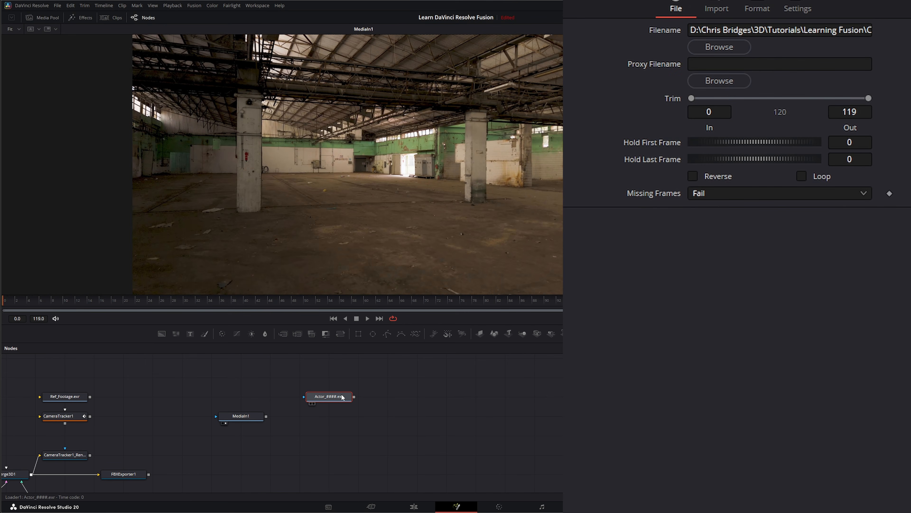
{"action": "left_click_drag", "start_coordinate": [337, 399], "coordinate": [325, 204]}
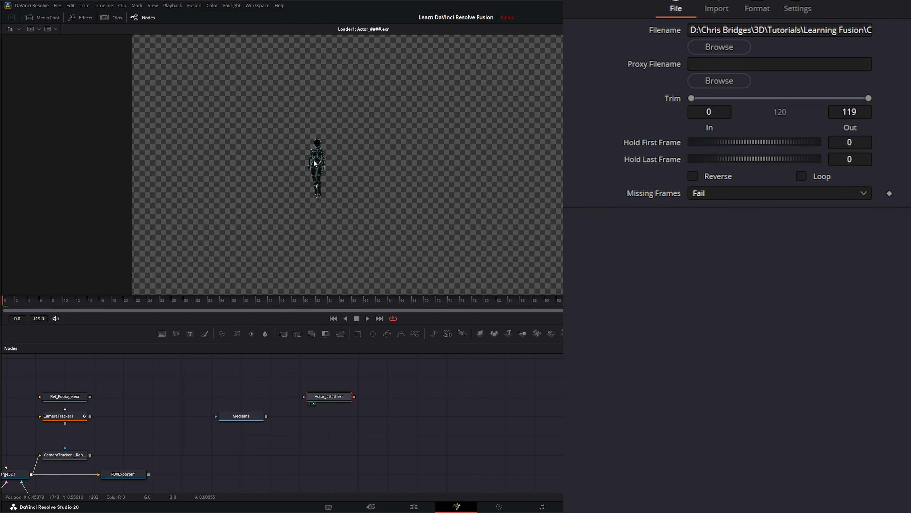
{"action": "left_click_drag", "start_coordinate": [339, 400], "coordinate": [227, 383]}
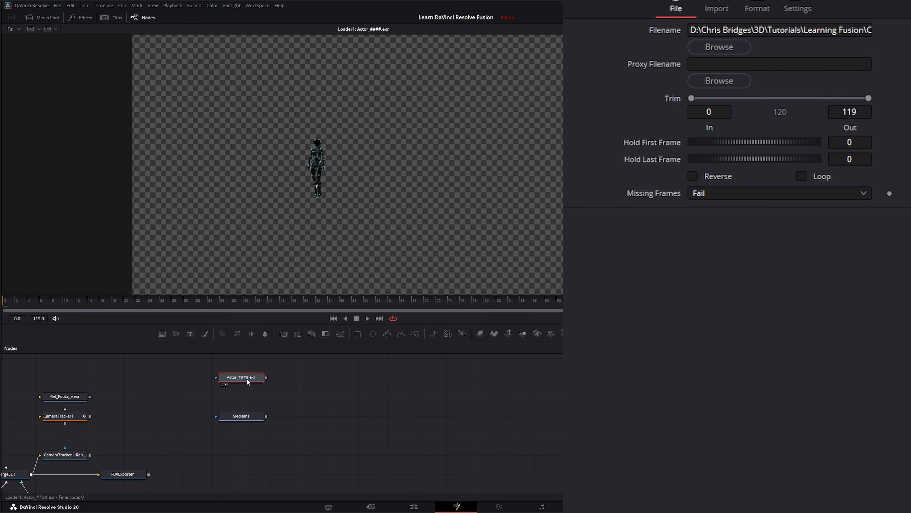
Step: Add a Gamut node after the Actor loader with source space ACES and output space sRGB
{"action": "key", "text": "shift+space"}
{"action": "type", "text": "gam"}
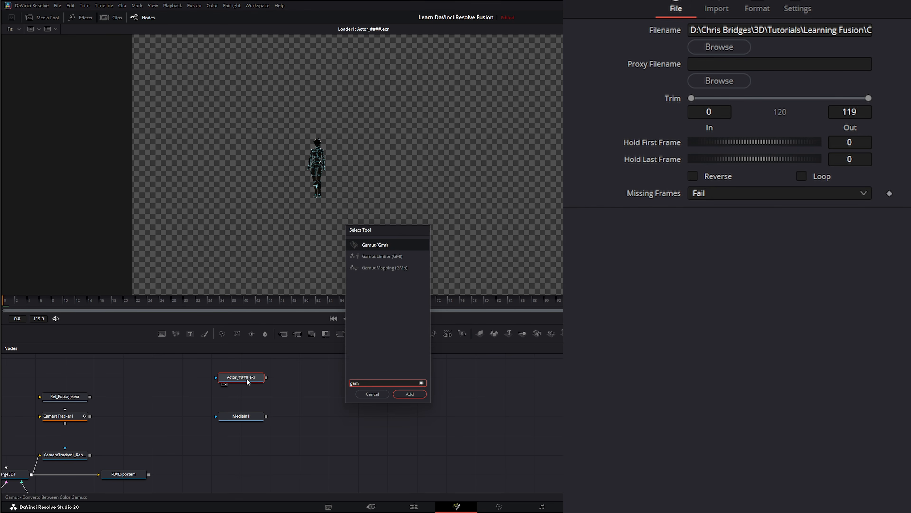
{"action": "key", "text": "Return"}
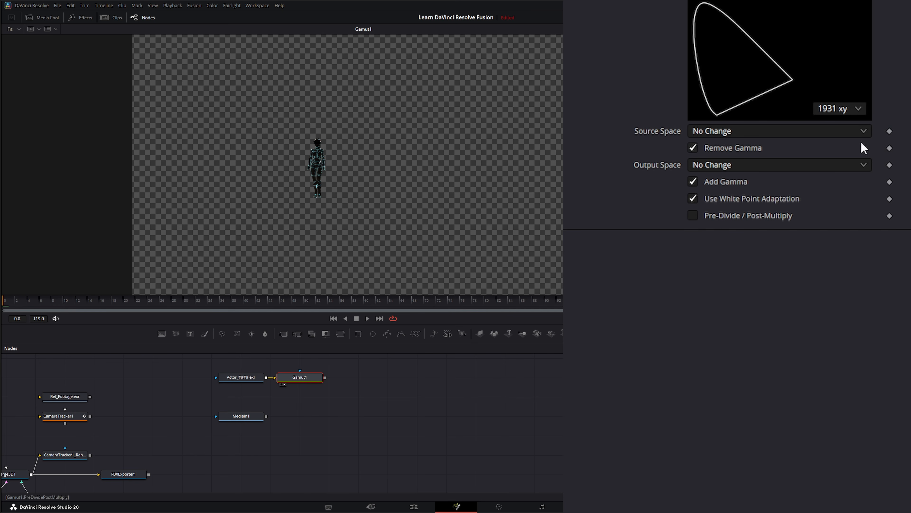
{"action": "left_click", "coordinate": [719, 131]}
{"action": "left_click", "coordinate": [720, 165]}
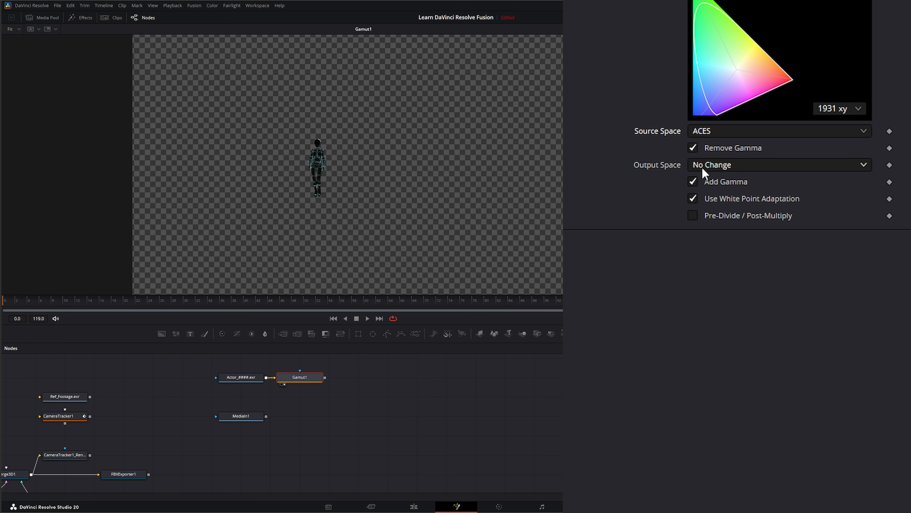
{"action": "left_click", "coordinate": [703, 168]}
{"action": "scroll", "coordinate": [736, 305], "scroll_direction": "down", "scroll_amount": 10}
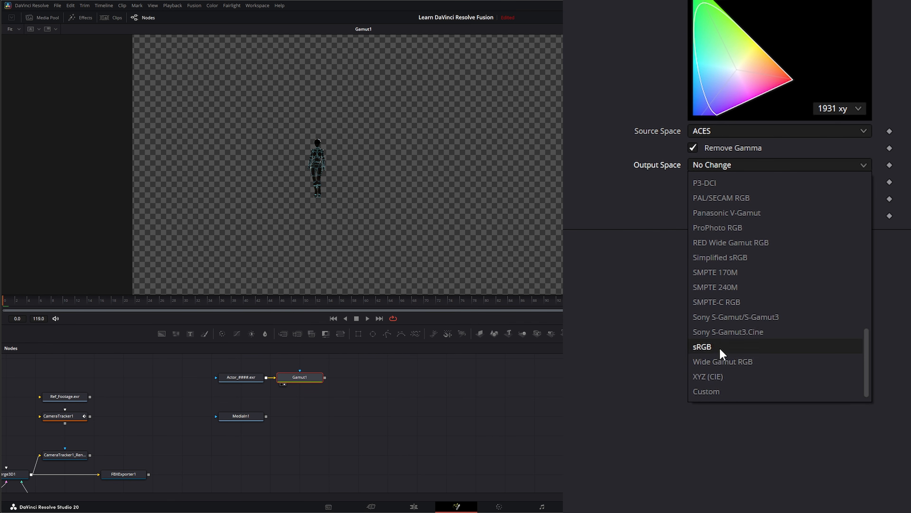
{"action": "left_click", "coordinate": [702, 346]}
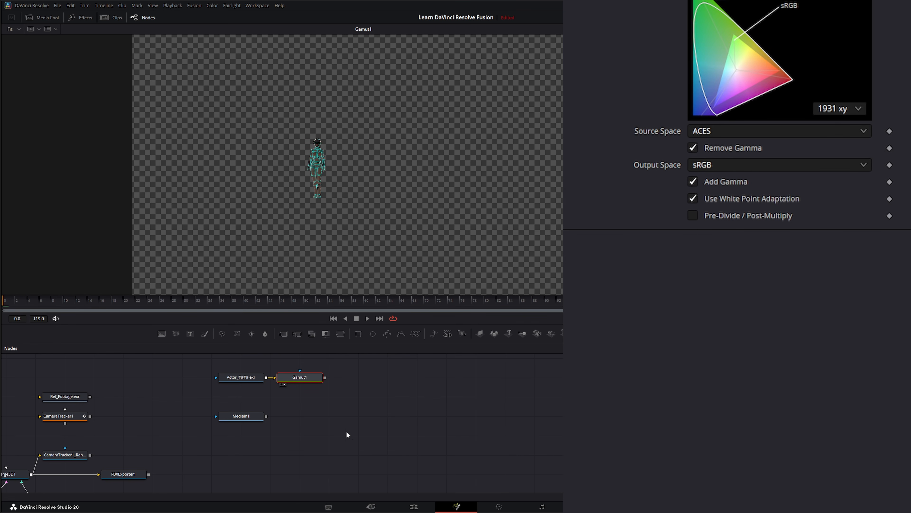
Step: Show MediaIn1 in the viewer and move the Gamut node farther away from the Actor loader
{"action": "left_click", "coordinate": [324, 399]}
{"action": "left_click", "coordinate": [248, 416]}
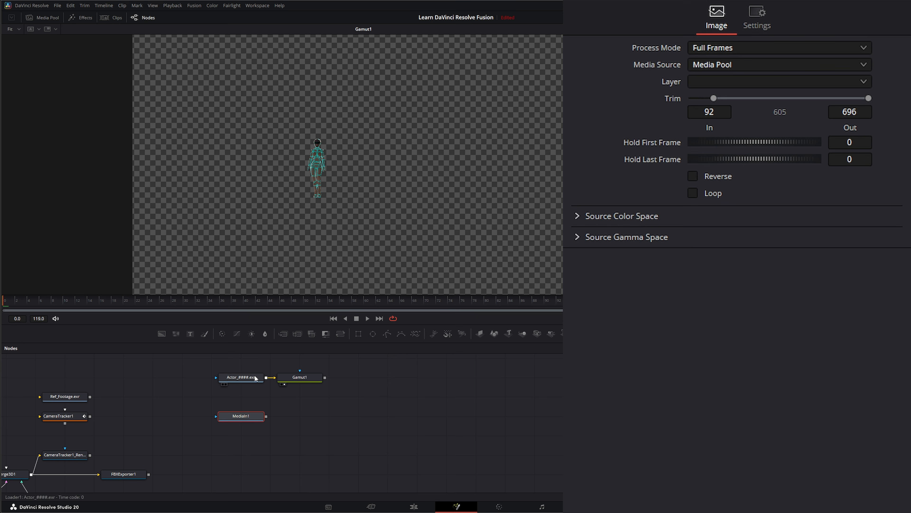
{"action": "left_click_drag", "start_coordinate": [206, 370], "coordinate": [252, 386]}
{"action": "left_click_drag", "start_coordinate": [202, 402], "coordinate": [299, 292]}
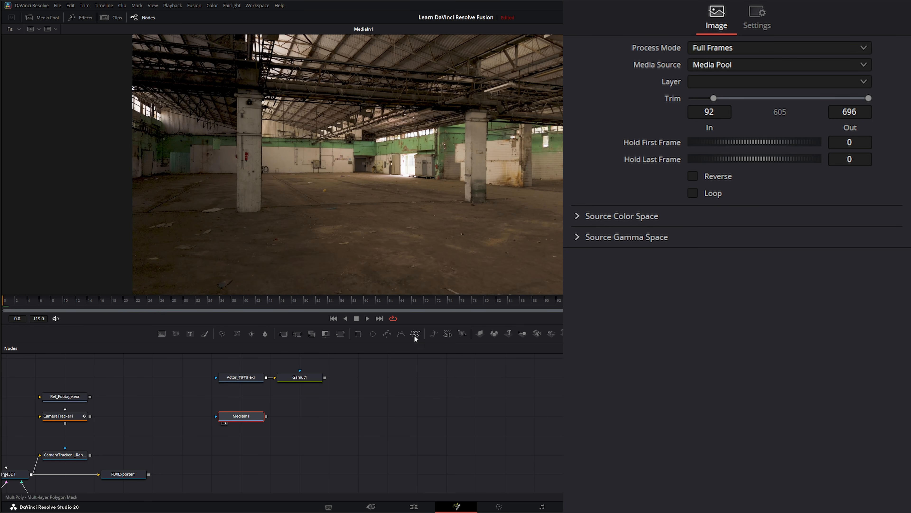
{"action": "left_click", "coordinate": [266, 397]}
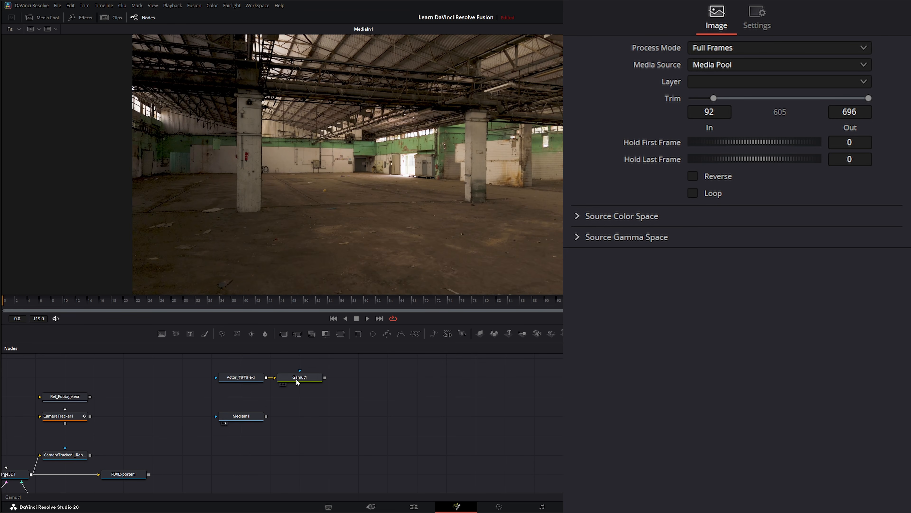
{"action": "left_click_drag", "start_coordinate": [296, 378], "coordinate": [326, 378]}
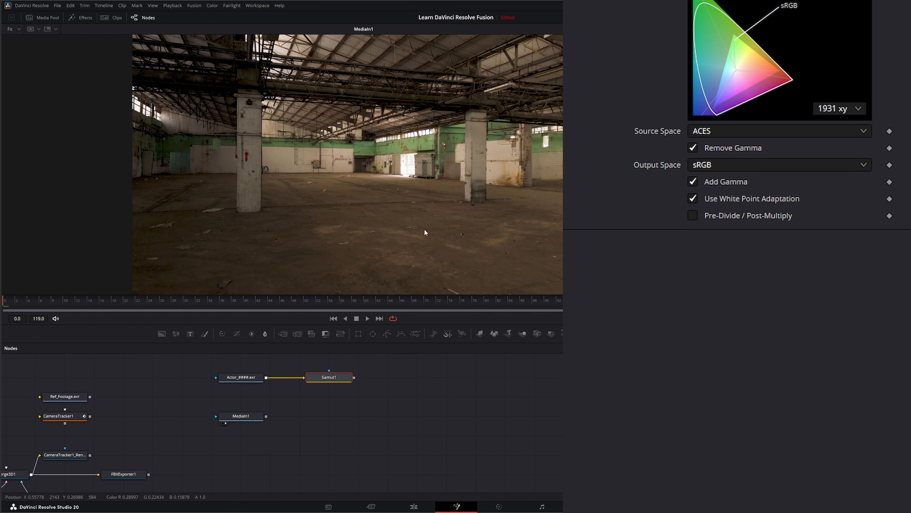
Step: Load the render sequence from the Shadows folder through a second Loader and place it between the Actor loader and MediaIn1
{"action": "left_click", "coordinate": [324, 411]}
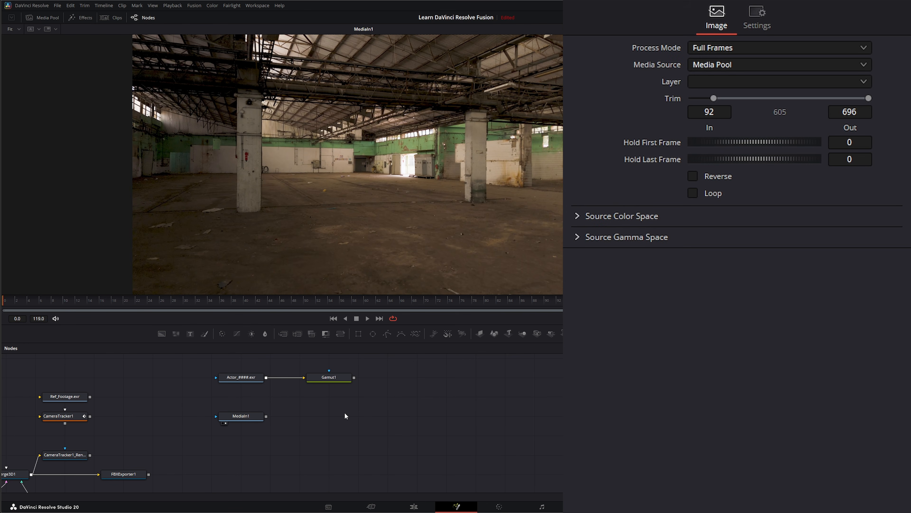
{"action": "key", "text": "shift+space"}
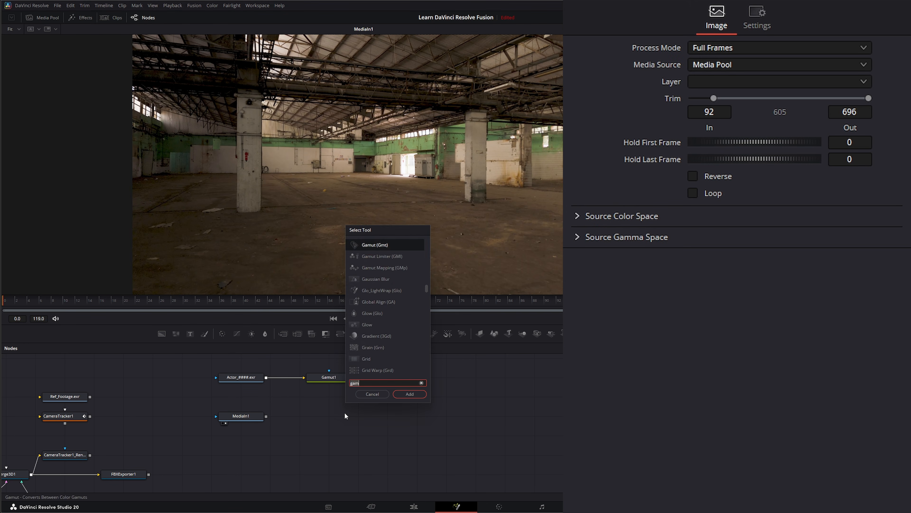
{"action": "type", "text": "load"}
{"action": "key", "text": "Return"}
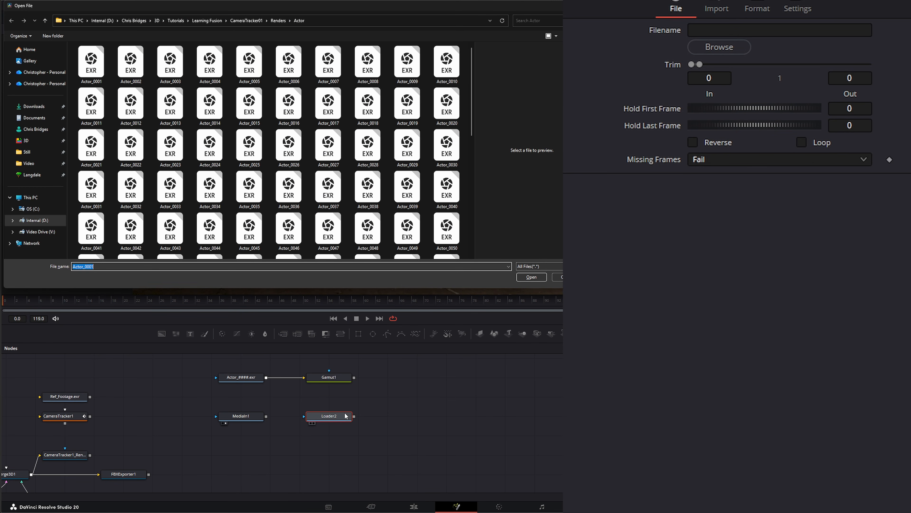
{"action": "left_click", "coordinate": [280, 22]}
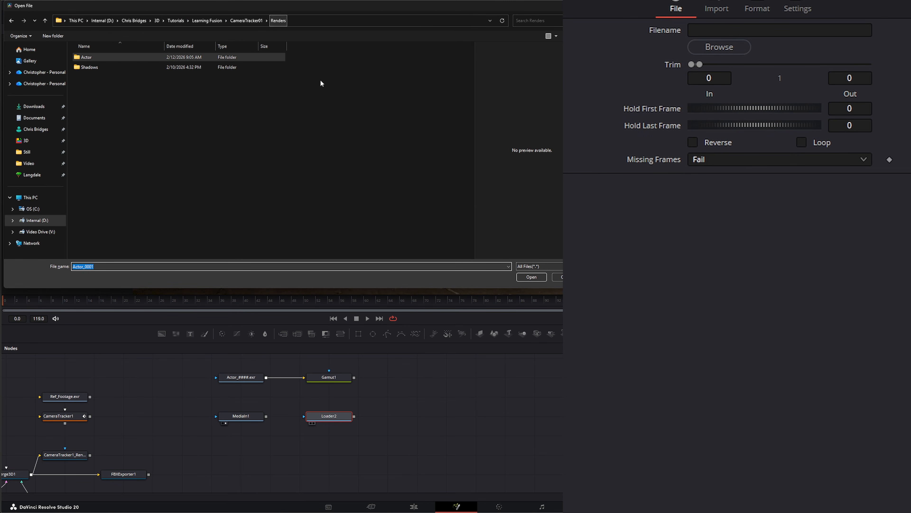
{"action": "double_click", "coordinate": [89, 67]}
{"action": "left_click", "coordinate": [89, 62]}
{"action": "double_click", "coordinate": [89, 62]}
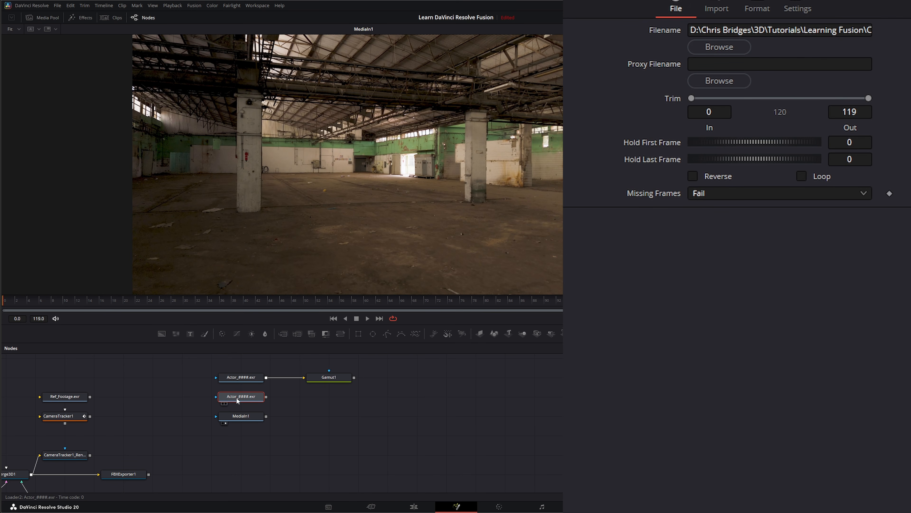
Step: Rename the second render loader, between the Actor loader and MediaIn1, as Shadows
{"action": "key", "text": "F2"}
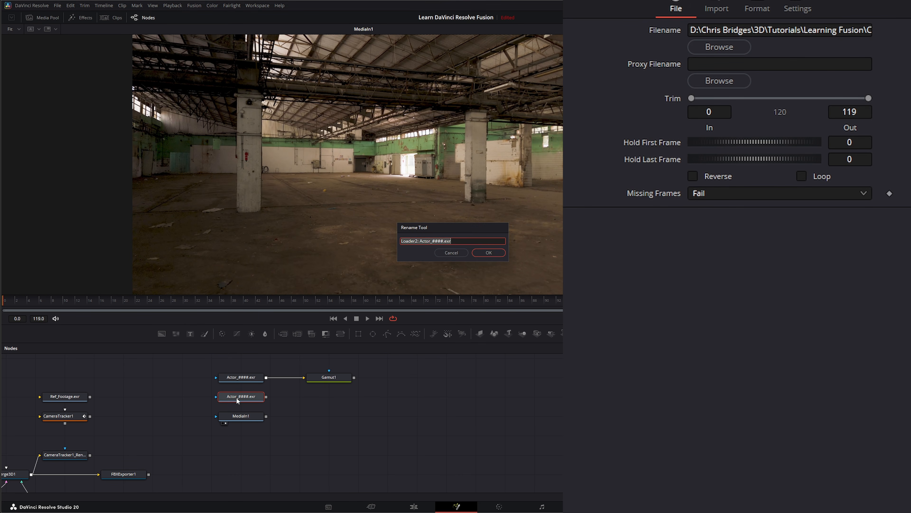
{"action": "type", "text": "Shadows"}
{"action": "key", "text": "Return"}
Step: Duplicate Gamut1 directly below itself, feed the Shadows loader into the copy and show it in the viewer
{"action": "left_click", "coordinate": [327, 379]}
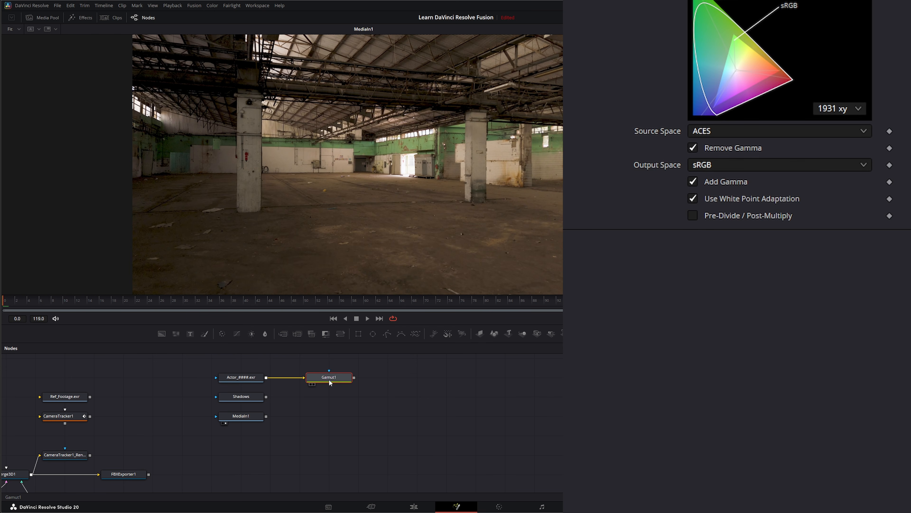
{"action": "left_click", "coordinate": [329, 398]}
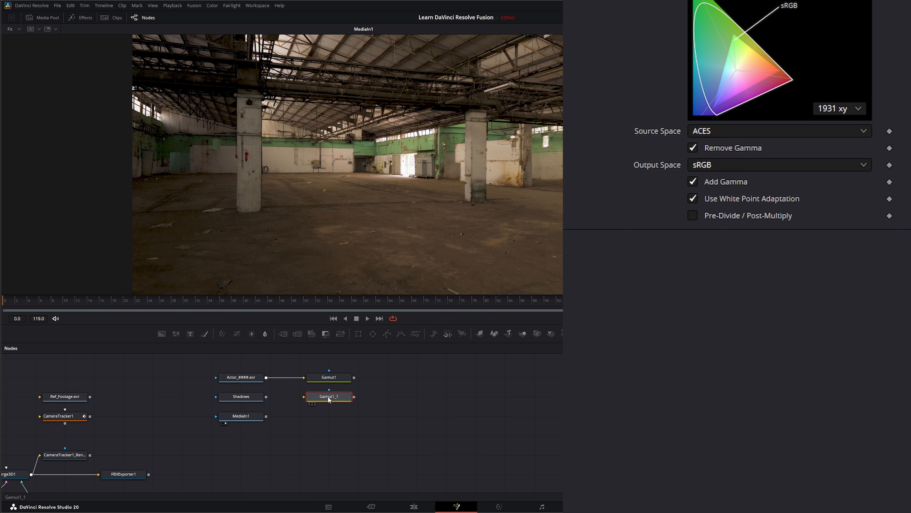
{"action": "left_click_drag", "start_coordinate": [266, 395], "coordinate": [339, 396]}
{"action": "key", "text": "1"}
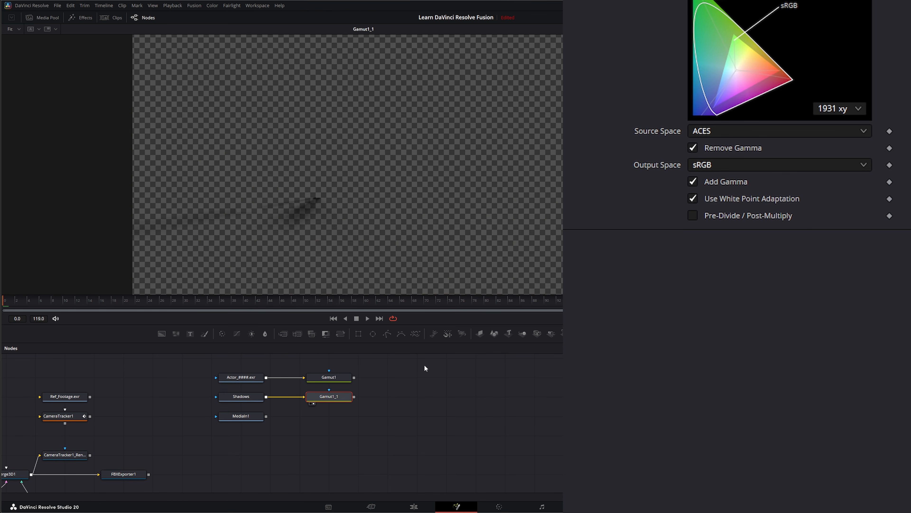
Step: Add two Merge nodes beside MediaIn1, and show Merge1 with MediaIn1 as background and the shadow Gamut as foreground
{"action": "left_click", "coordinate": [335, 430]}
{"action": "left_click_drag", "start_coordinate": [287, 335], "coordinate": [336, 424]}
{"action": "left_click", "coordinate": [283, 333]}
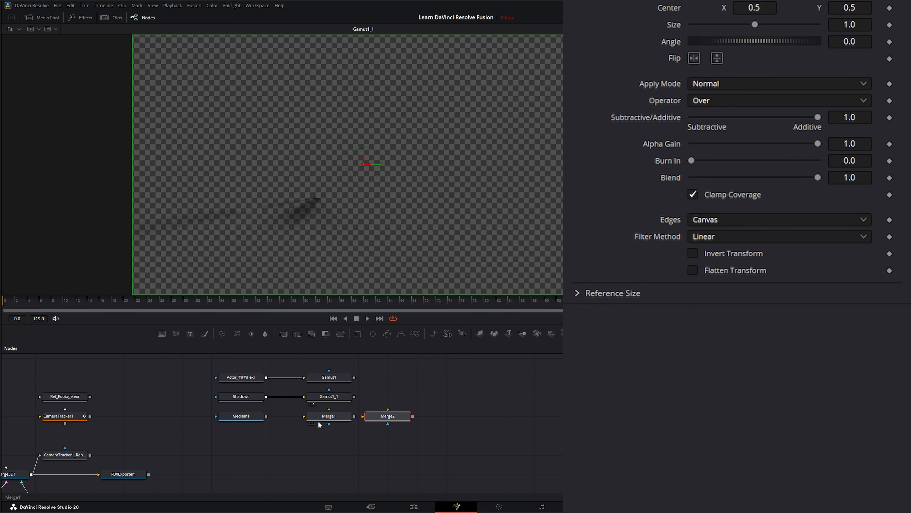
{"action": "left_click_drag", "start_coordinate": [265, 416], "coordinate": [305, 416]}
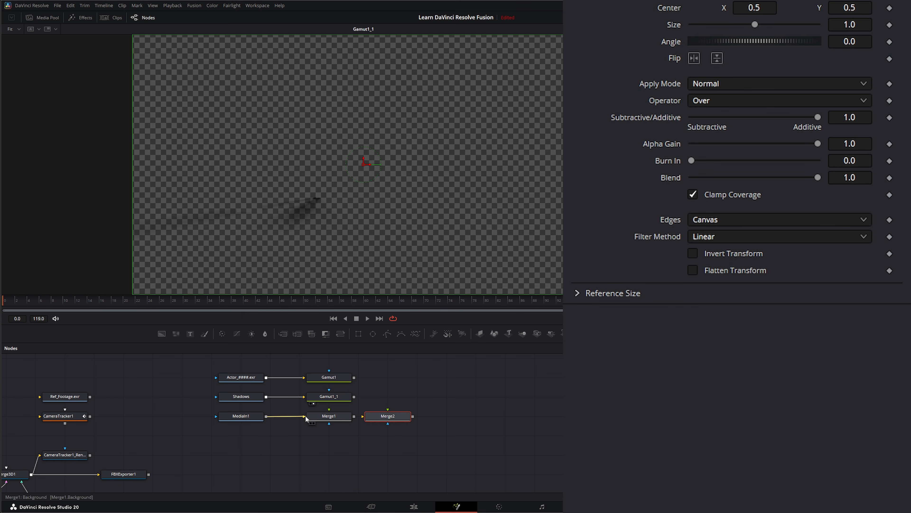
{"action": "left_click", "coordinate": [334, 420]}
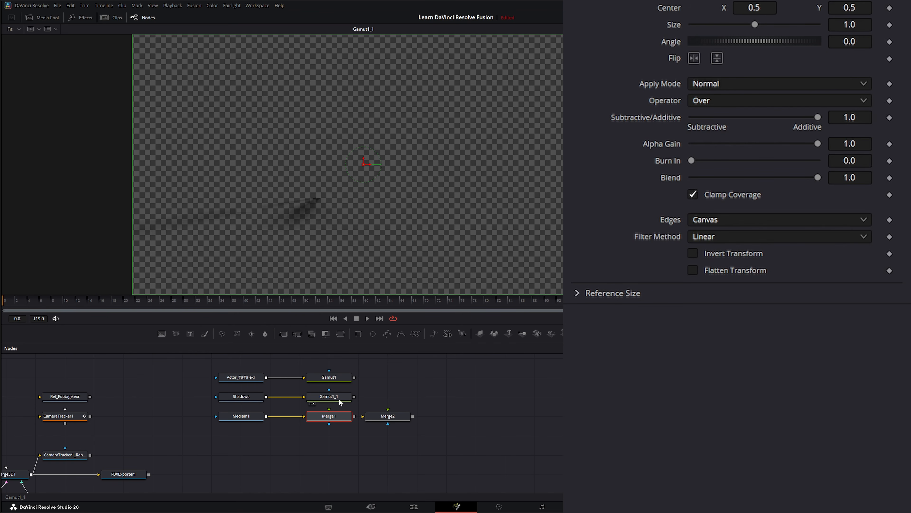
{"action": "left_click_drag", "start_coordinate": [355, 397], "coordinate": [363, 204]}
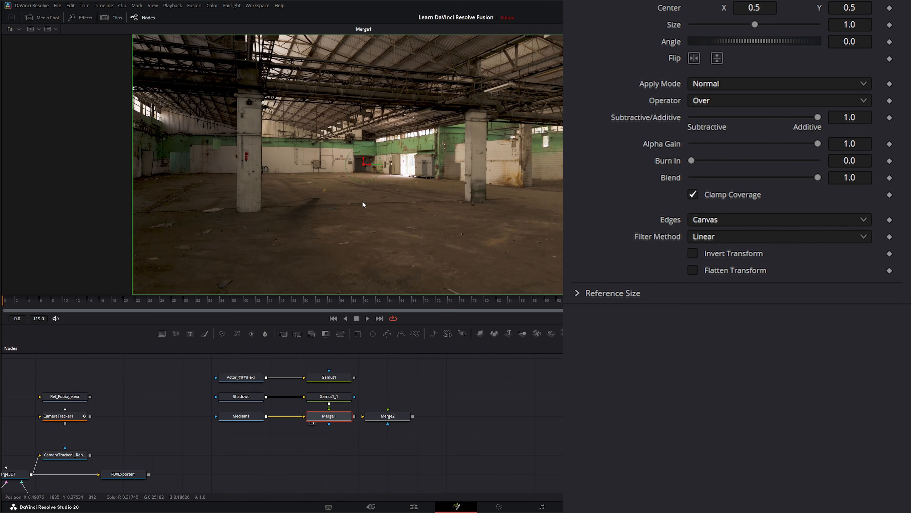
Step: Play back the shadow composite and return to the first frame
{"action": "left_click", "coordinate": [368, 319]}
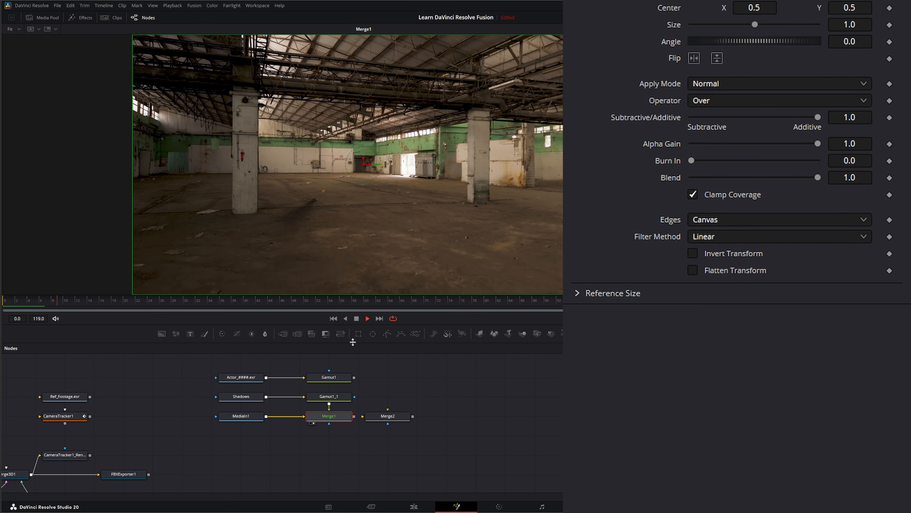
{"action": "left_click", "coordinate": [356, 318]}
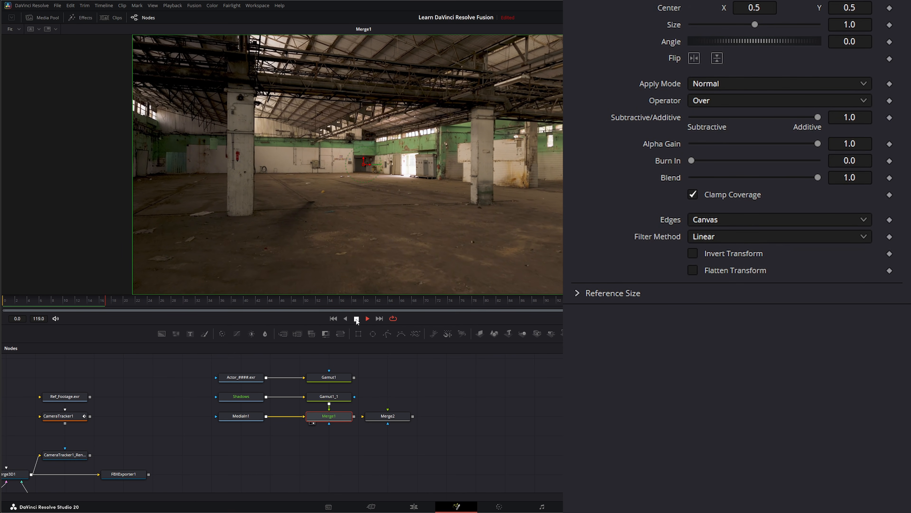
{"action": "left_click", "coordinate": [333, 318]}
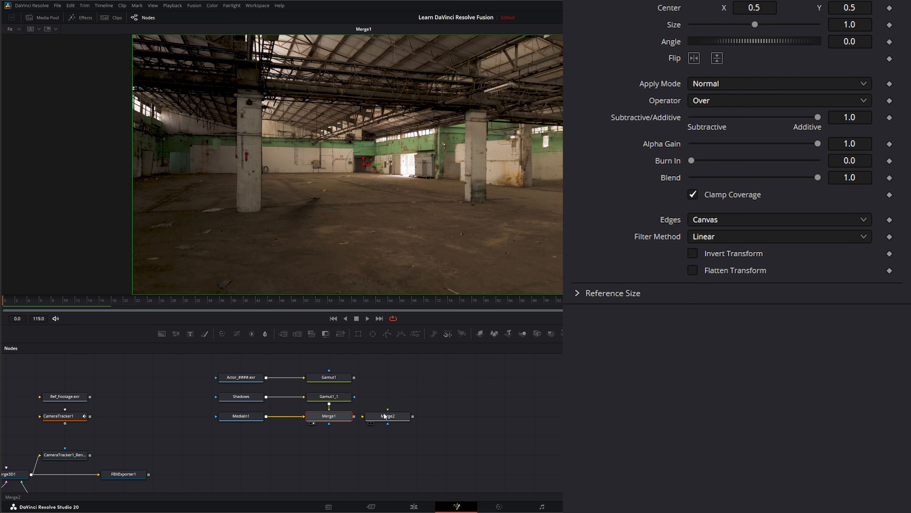
Step: Connect Merge1 as the background and Gamut1 as the foreground of Merge2, and show Merge2 in the viewer
{"action": "left_click_drag", "start_coordinate": [384, 416], "coordinate": [414, 416]}
{"action": "left_click_drag", "start_coordinate": [354, 416], "coordinate": [393, 416]}
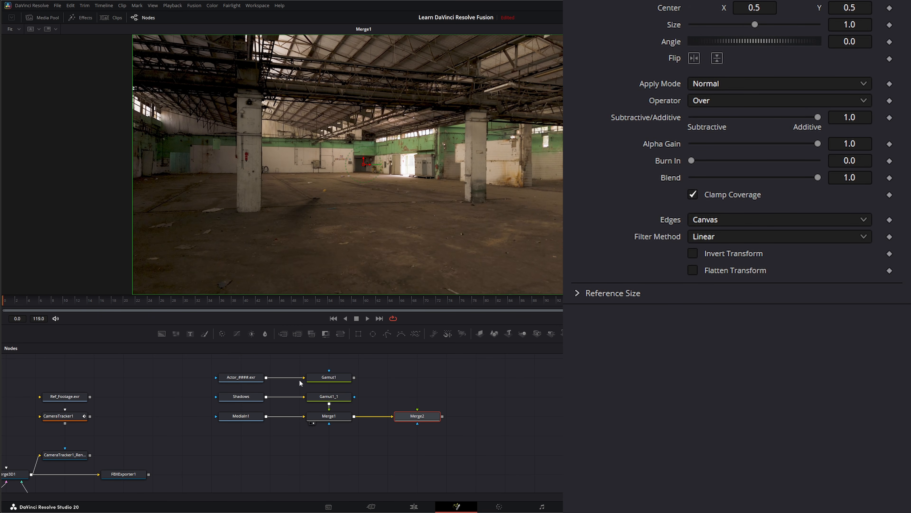
{"action": "left_click_drag", "start_coordinate": [354, 377], "coordinate": [393, 220]}
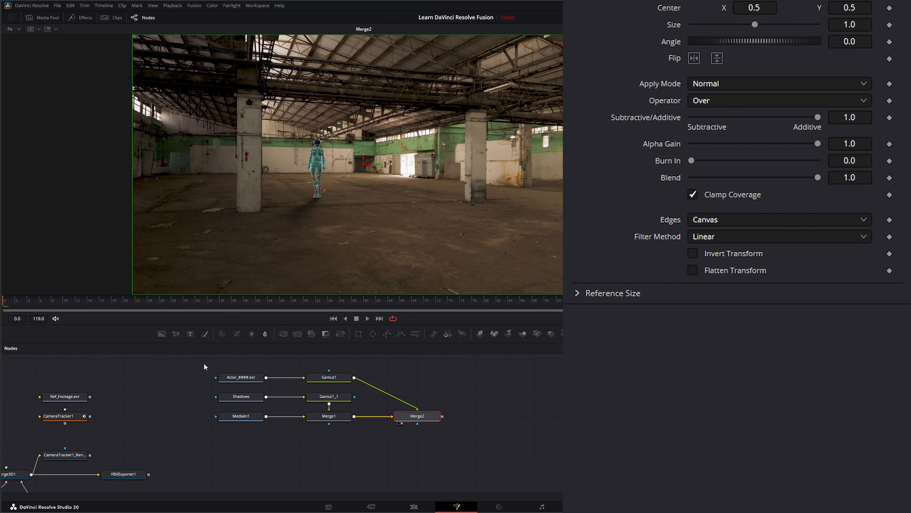
Step: Rearrange the actor branch so the Actor loader and Gamut1 are stacked vertically above Merge2
{"action": "left_click_drag", "start_coordinate": [203, 362], "coordinate": [319, 384]}
{"action": "left_click_drag", "start_coordinate": [258, 381], "coordinate": [337, 379]}
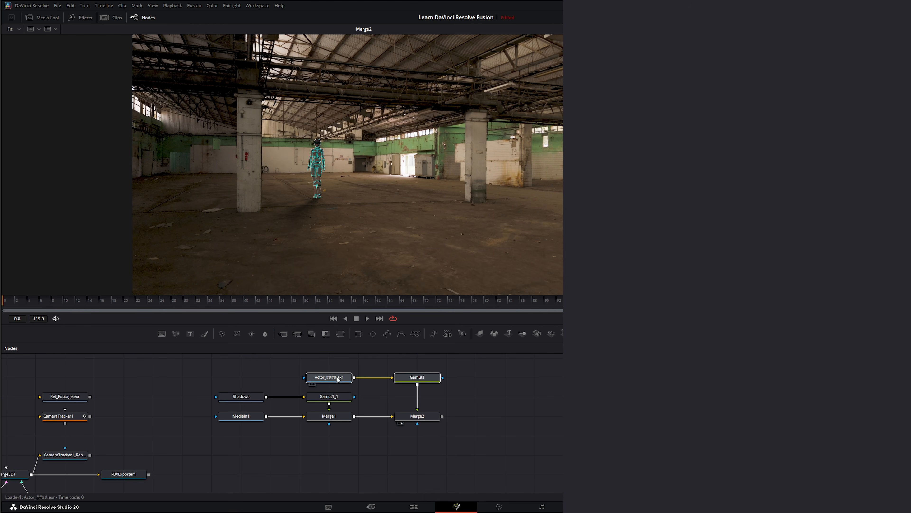
{"action": "left_click", "coordinate": [338, 379]}
{"action": "left_click_drag", "start_coordinate": [391, 363], "coordinate": [421, 363]}
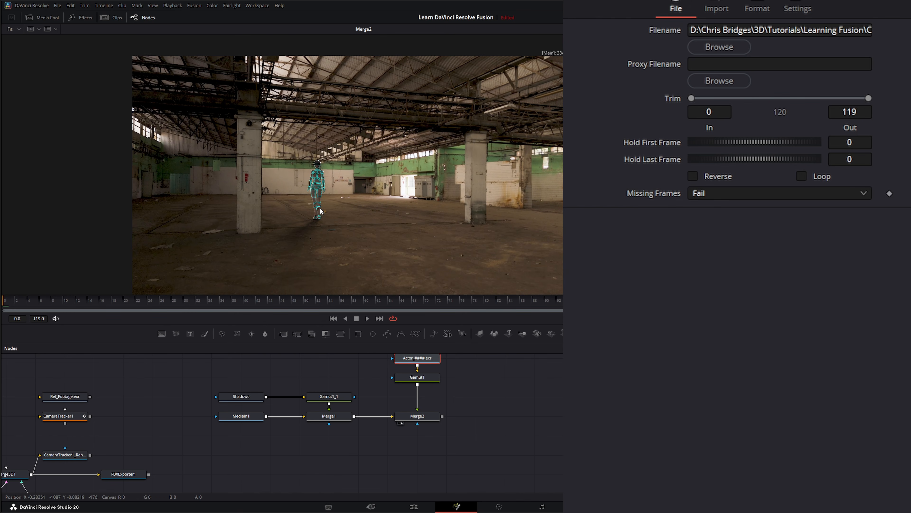
Step: Move the Actor loader and Gamut1 farther above Merge2 and insert a ColorCorrector between Gamut1 and Merge2
{"action": "scroll", "coordinate": [319, 207], "scroll_direction": "up", "scroll_amount": 2}
{"action": "scroll", "coordinate": [320, 207], "scroll_direction": "up", "scroll_amount": 2}
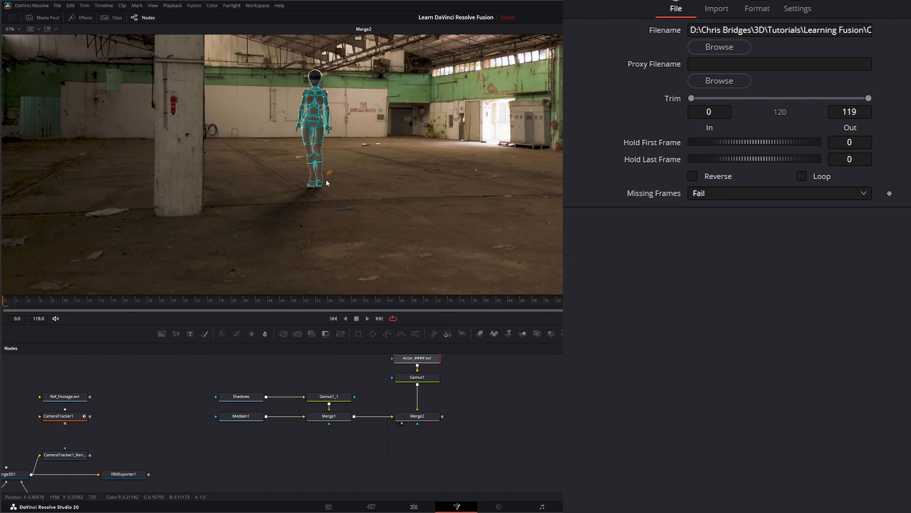
{"action": "left_click_drag", "start_coordinate": [336, 138], "coordinate": [279, 163]}
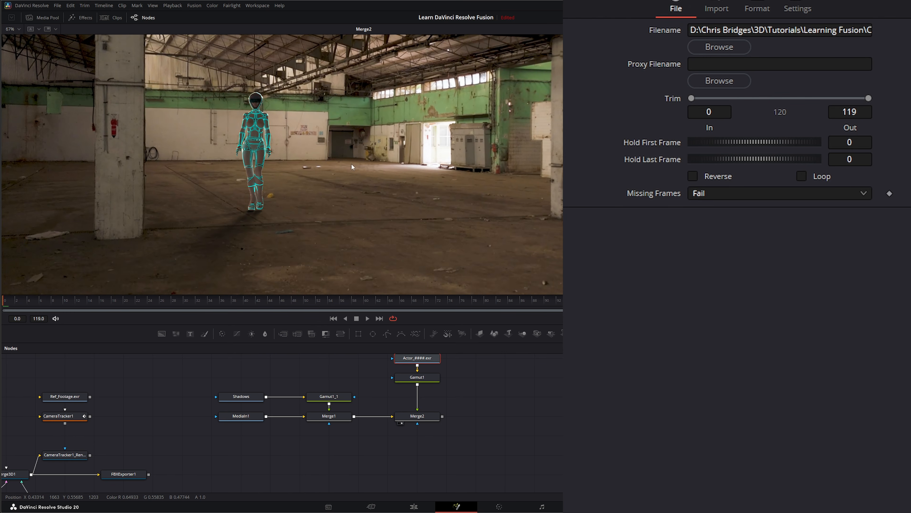
{"action": "left_click_drag", "start_coordinate": [469, 388], "coordinate": [416, 356]}
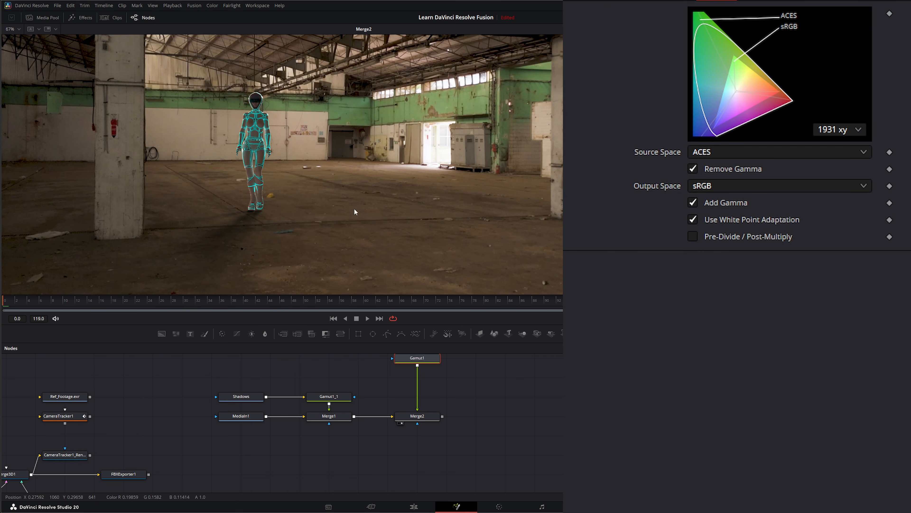
{"action": "left_click", "coordinate": [418, 361]}
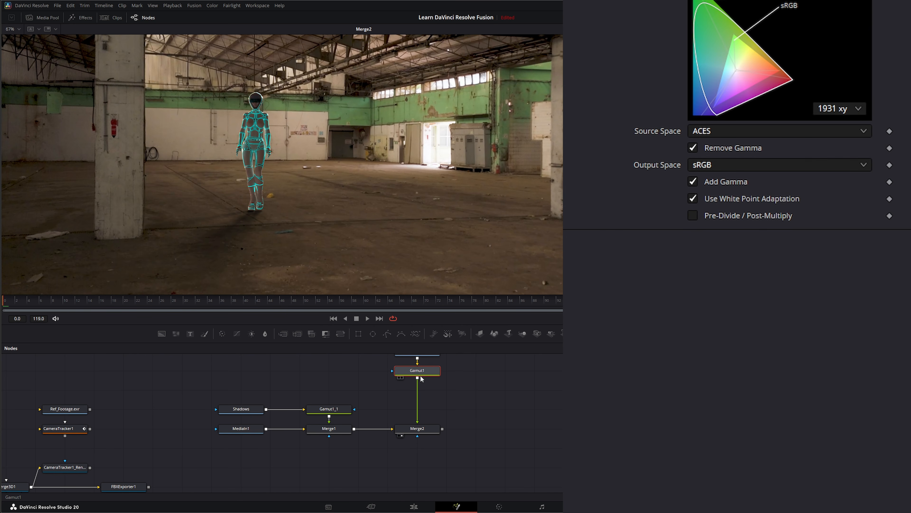
{"action": "left_click", "coordinate": [222, 334]}
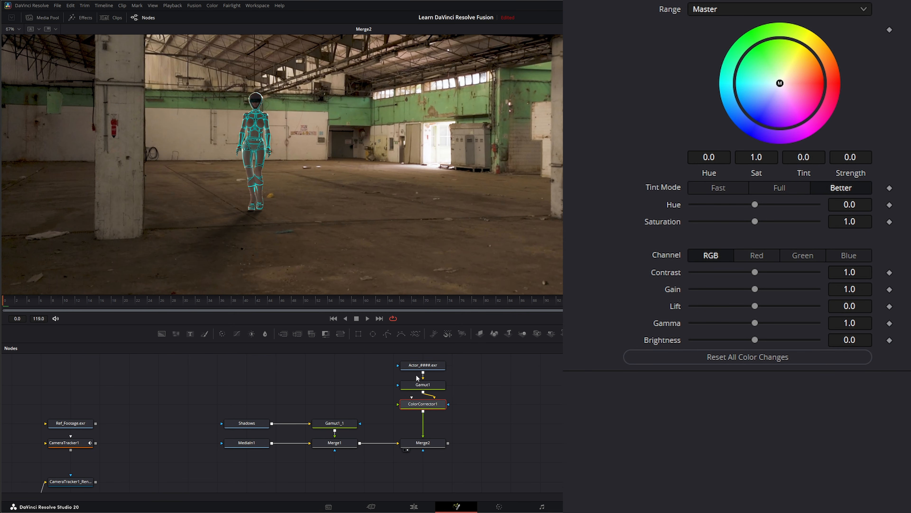
Step: Check the Actor loader's alpha, connect the loader to the ColorCorrector's effect mask and show Merge2 in the viewer
{"action": "left_click_drag", "start_coordinate": [416, 367], "coordinate": [401, 239]}
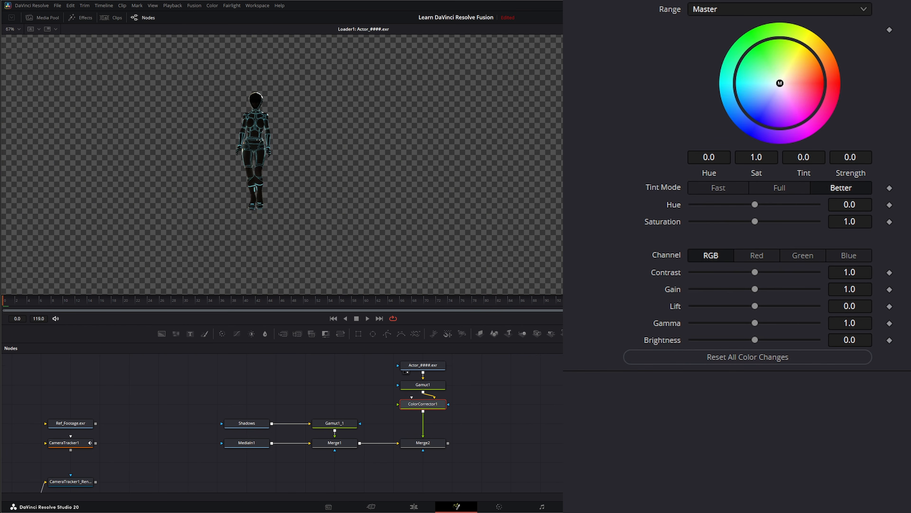
{"action": "key", "text": "a"}
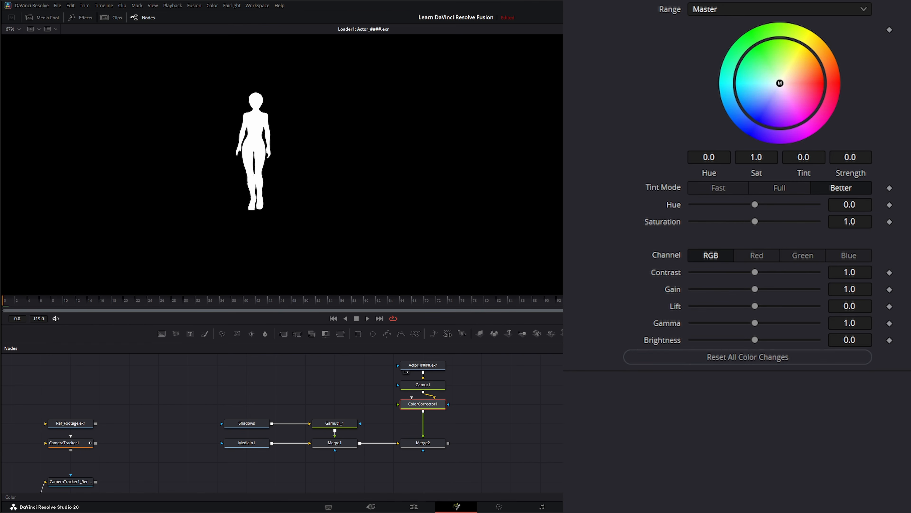
{"action": "key", "text": "c"}
{"action": "left_click_drag", "start_coordinate": [422, 373], "coordinate": [449, 403]}
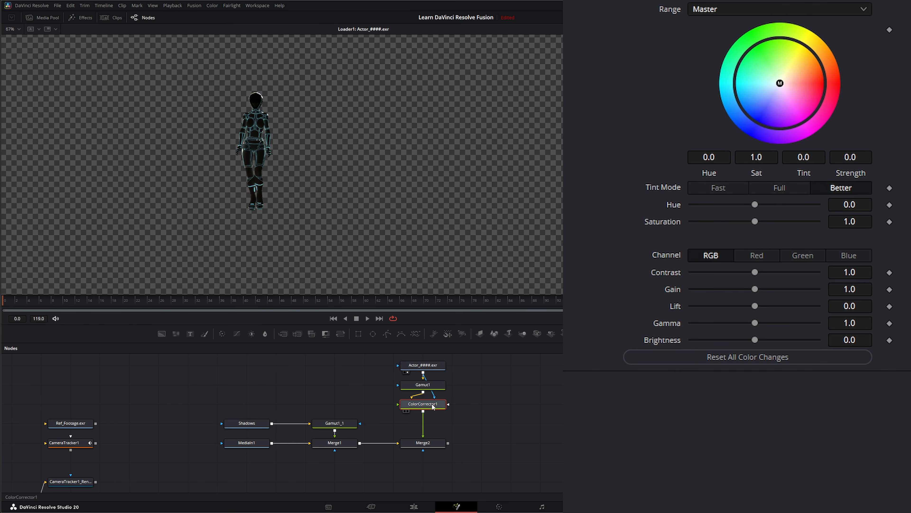
{"action": "key", "text": "1"}
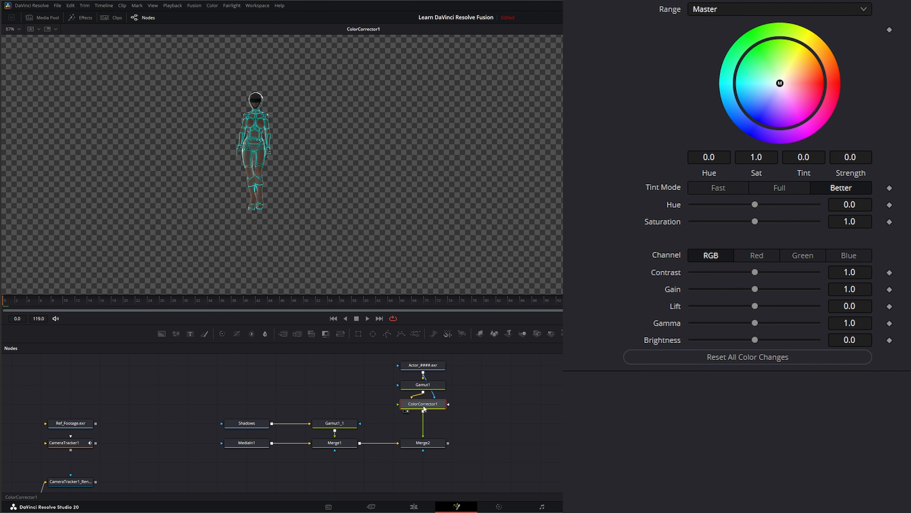
{"action": "left_click_drag", "start_coordinate": [431, 443], "coordinate": [433, 209]}
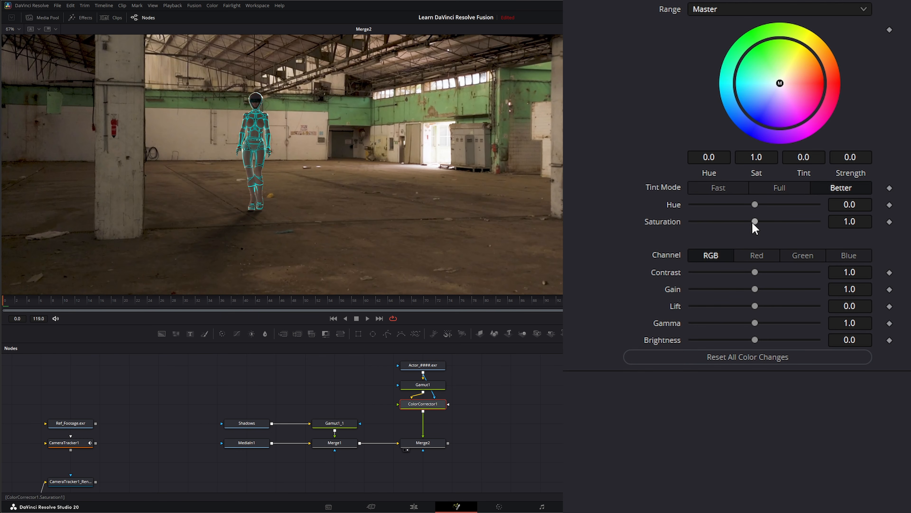
Step: Set the ColorCorrector's saturation to 0.29, gamma to 0.719 and contrast to 0.849, and add a Blur of size 0.2 after it
{"action": "left_click_drag", "start_coordinate": [754, 222], "coordinate": [709, 223]}
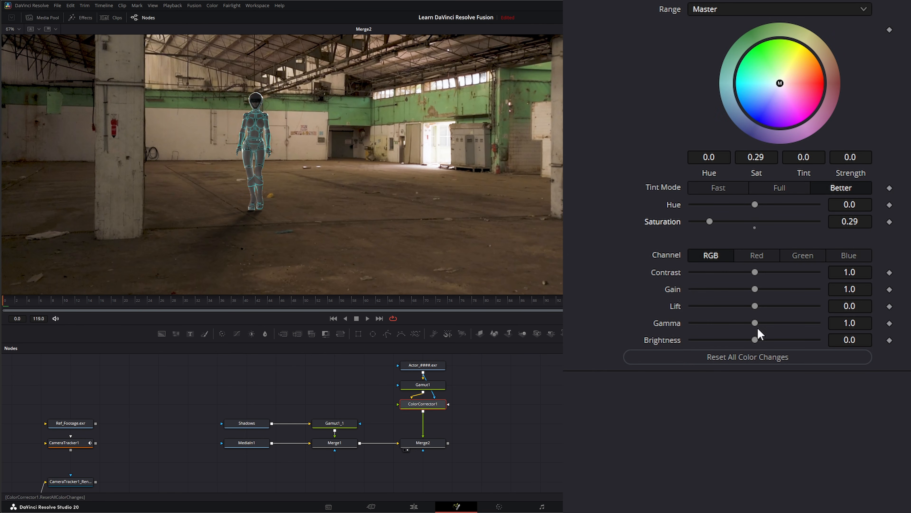
{"action": "left_click_drag", "start_coordinate": [755, 323], "coordinate": [742, 323]}
{"action": "mouse_move", "coordinate": [858, 272]}
{"action": "left_mouse_down"}
{"action": "mouse_move", "coordinate": [865, 272]}
{"action": "mouse_move", "coordinate": [846, 272]}
{"action": "left_mouse_up"}
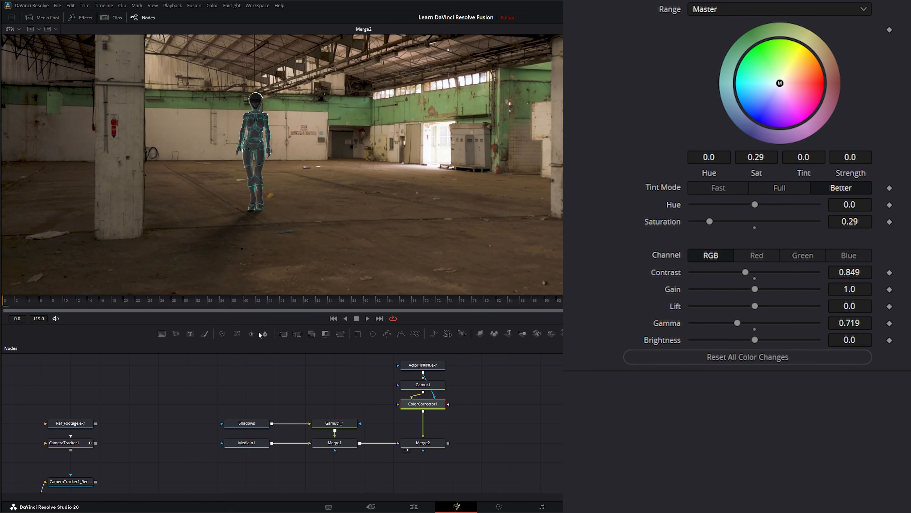
{"action": "left_click", "coordinate": [265, 334]}
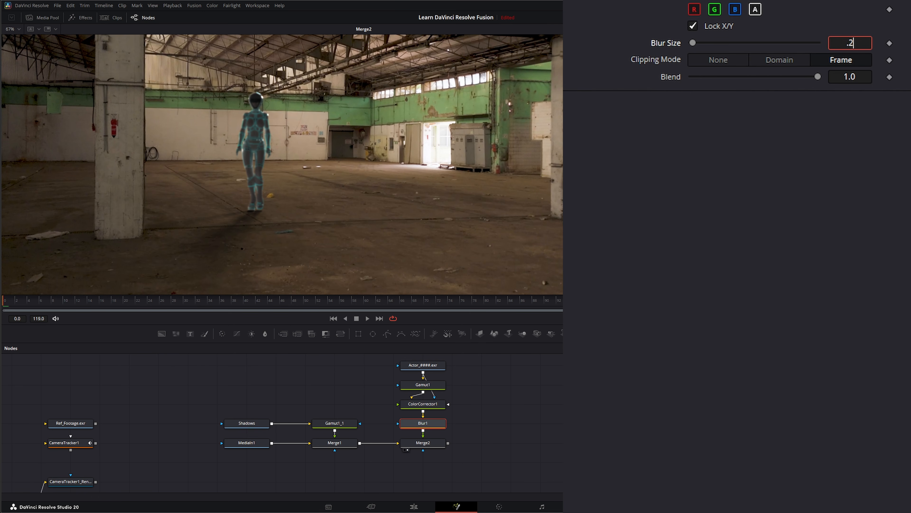
Step: Add a Film Look Creator (FLc) node after Merge2 and show it in the viewer
{"action": "left_click", "coordinate": [427, 444]}
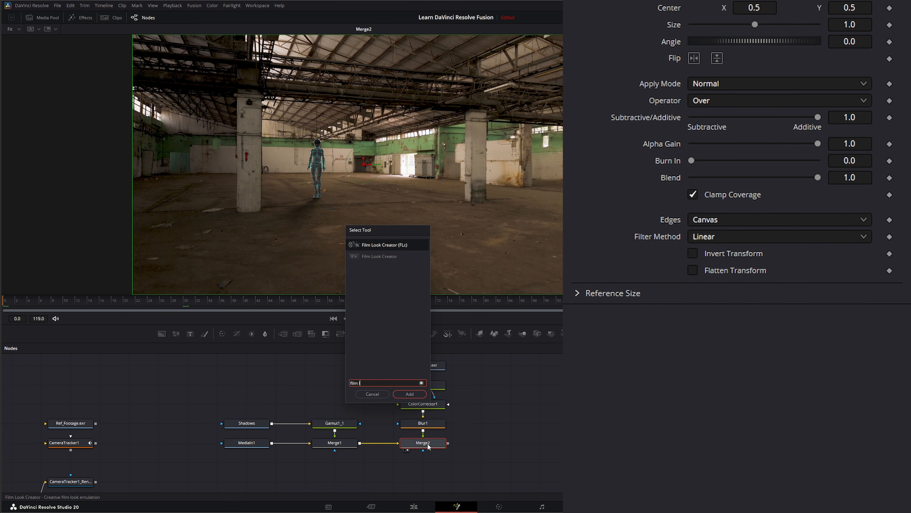
{"action": "key", "text": "Return"}
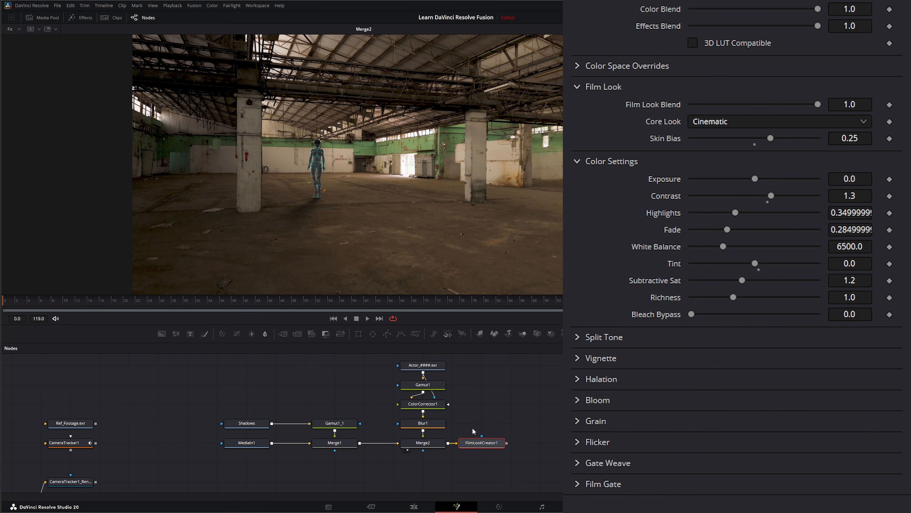
{"action": "key", "text": "1"}
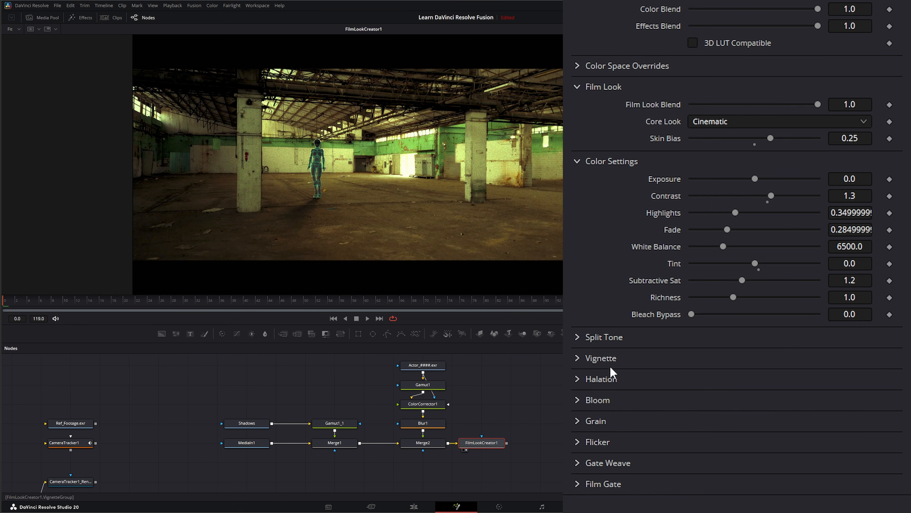
Step: Disable the film gate in the Film Look Creator and set its grain amount to 0.16
{"action": "left_click", "coordinate": [581, 485]}
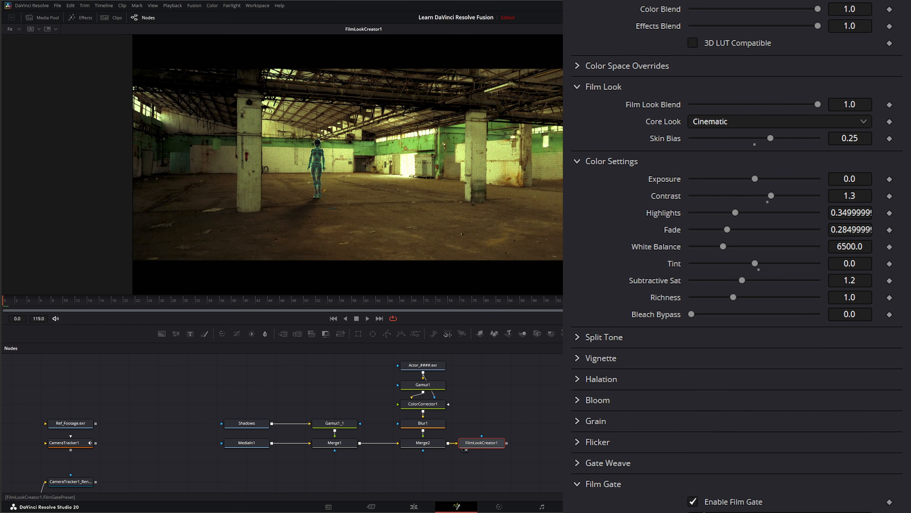
{"action": "left_click", "coordinate": [692, 501]}
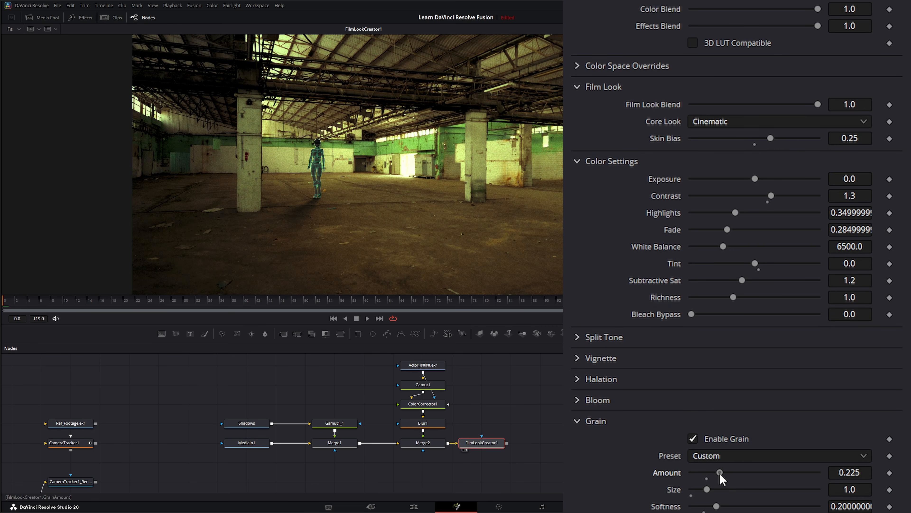
{"action": "left_click_drag", "start_coordinate": [720, 474], "coordinate": [718, 474]}
Step: Play the graded composite and compare it in the viewer with the original MediaIn1 footage
{"action": "key", "text": "space"}
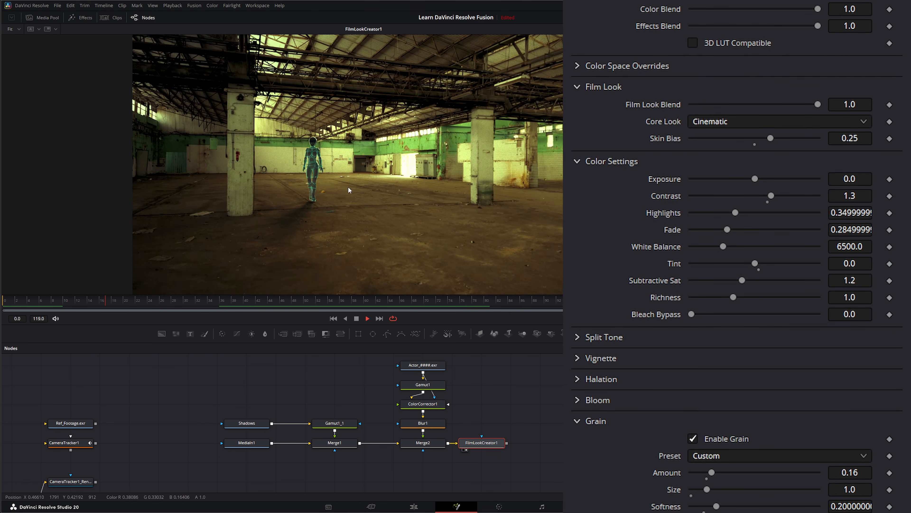
{"action": "left_click_drag", "start_coordinate": [252, 443], "coordinate": [323, 280]}
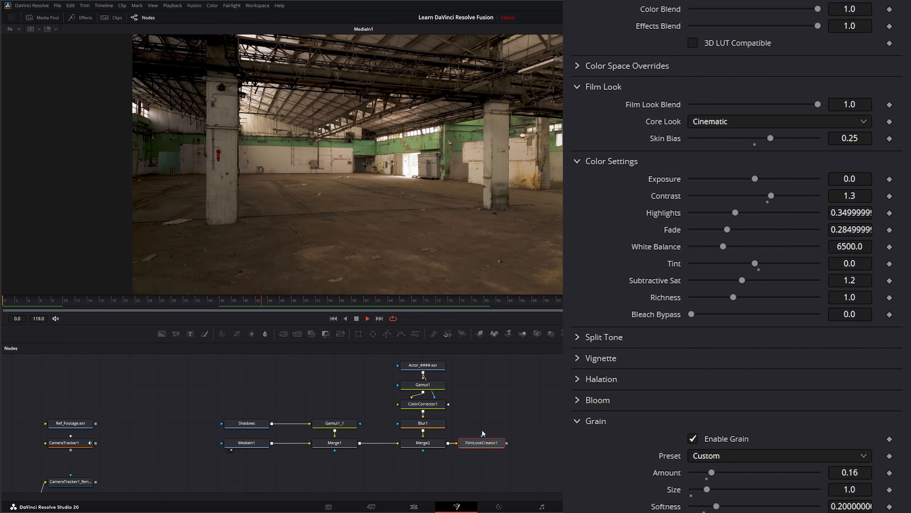
{"action": "left_click_drag", "start_coordinate": [484, 442], "coordinate": [431, 263]}
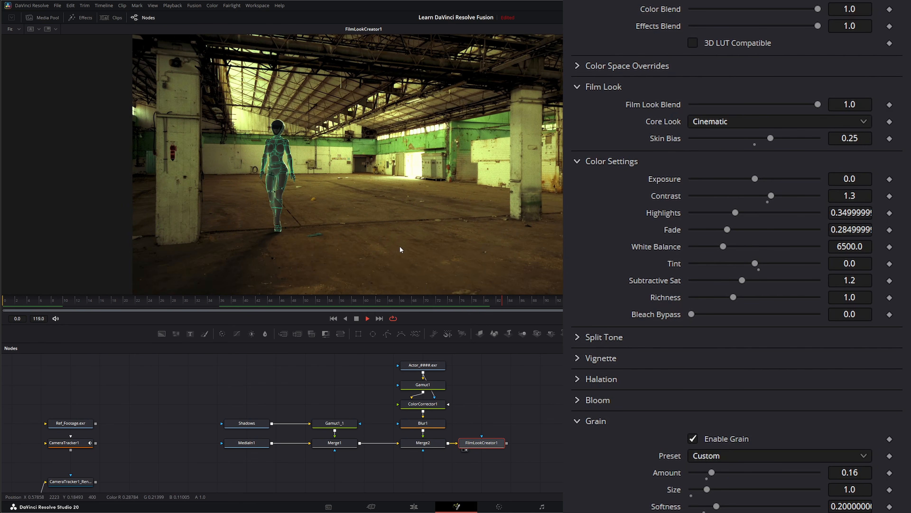